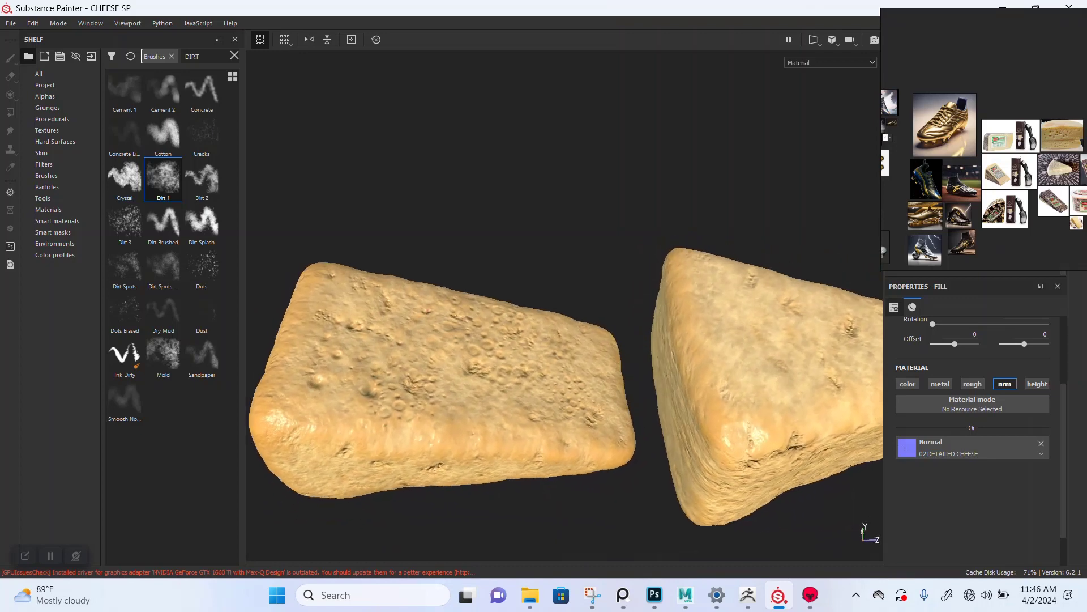
Switch from Substance Painter to ZBrush and turn off Solo mode to show both cheese wedges
{"action": "middle_click_drag", "start_coordinate": [635, 371], "coordinate": [405, 277], "text": "alt"}
{"action": "left_click_drag", "start_coordinate": [405, 278], "coordinate": [393, 263], "text": "alt"}
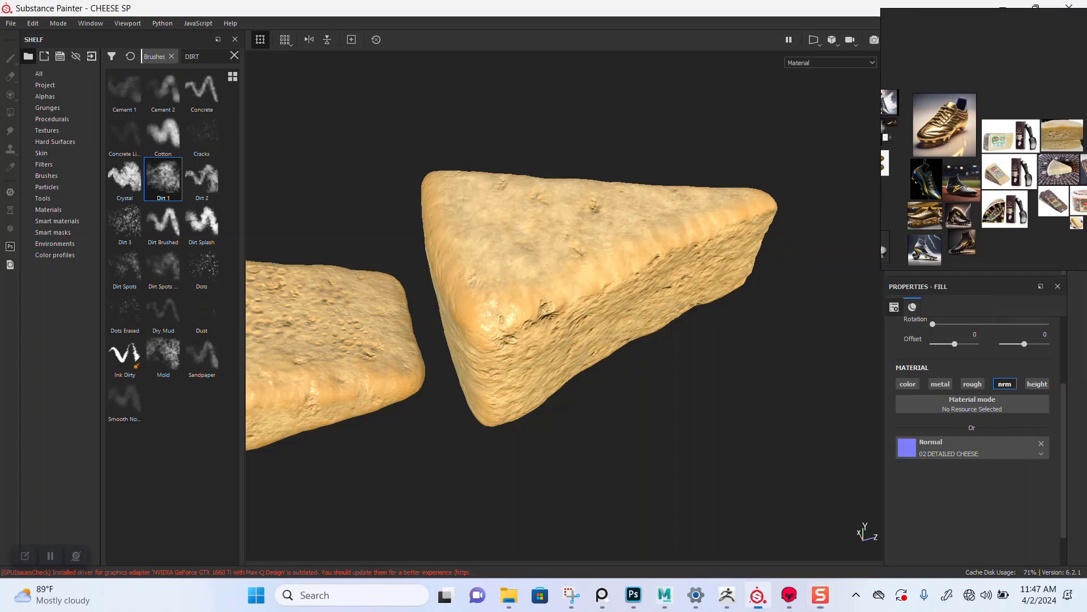
{"action": "left_click_drag", "start_coordinate": [634, 396], "coordinate": [609, 351], "text": "alt"}
{"action": "mouse_move", "coordinate": [609, 351]}
{"action": "middle_mouse_down", "text": "alt"}
{"action": "mouse_move", "coordinate": [638, 359]}
{"action": "mouse_move", "coordinate": [658, 343]}
{"action": "middle_mouse_up", "text": "alt"}
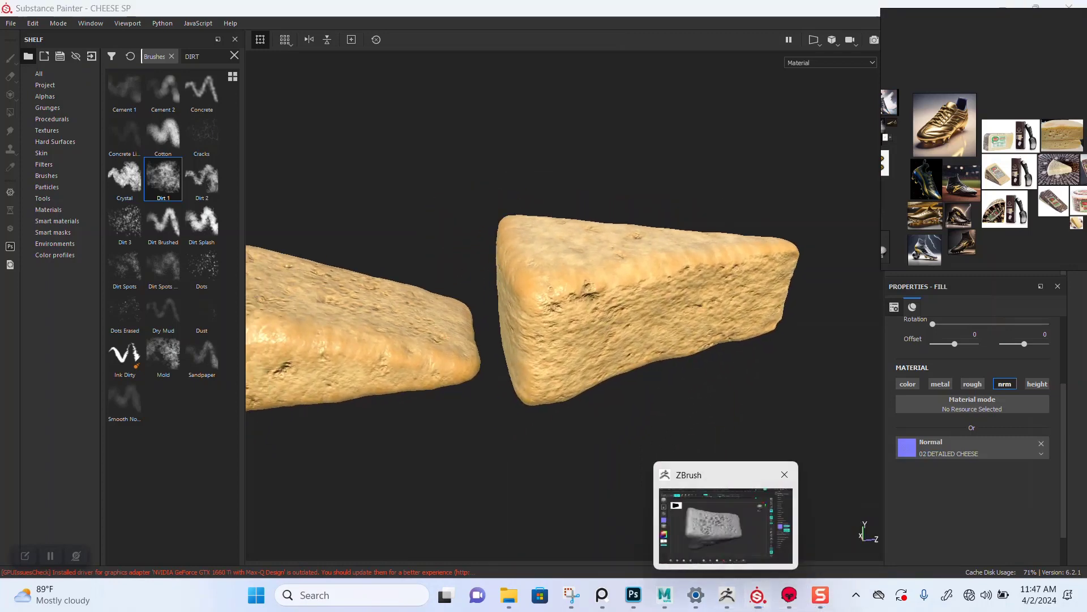
{"action": "left_click", "coordinate": [727, 595]}
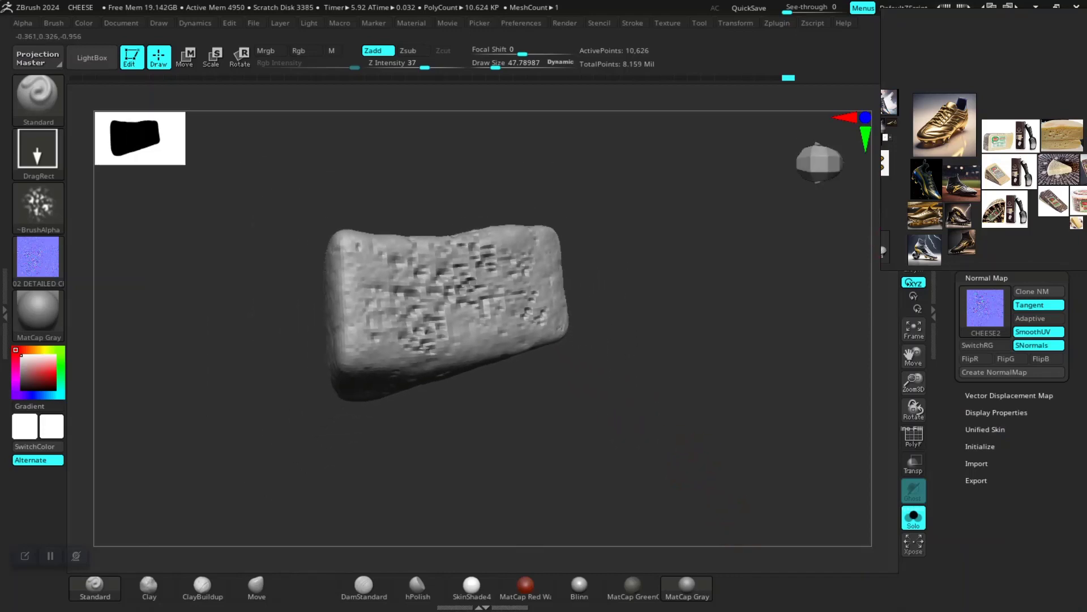
{"action": "left_click", "coordinate": [914, 515]}
{"action": "left_click", "coordinate": [914, 515]}
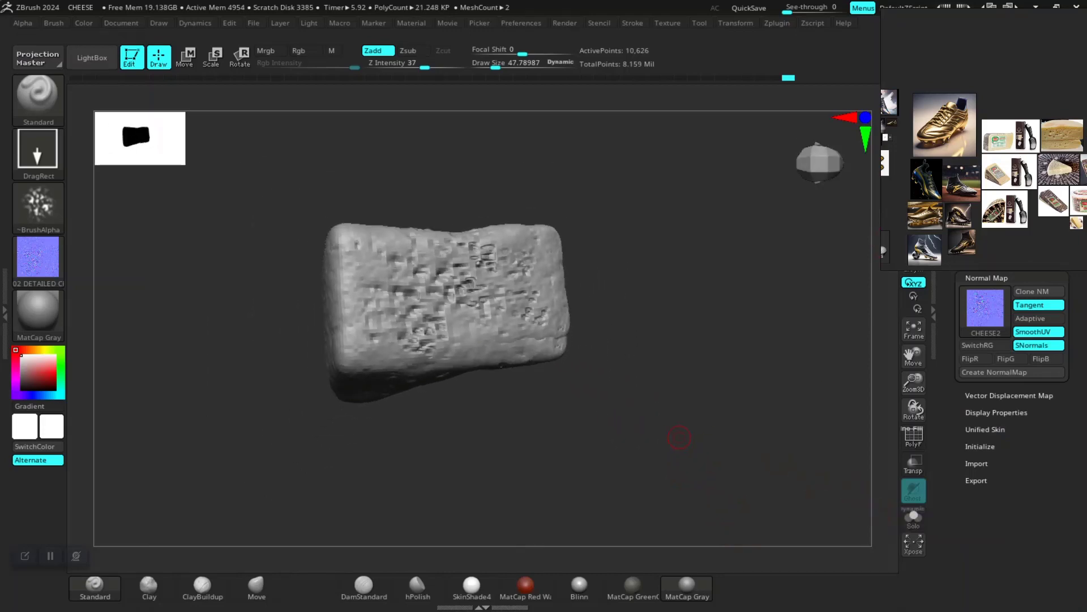
Move the reference image board clear of the tool settings and bring up the subtool list
{"action": "right_click_drag", "start_coordinate": [929, 218], "coordinate": [96, 300]}
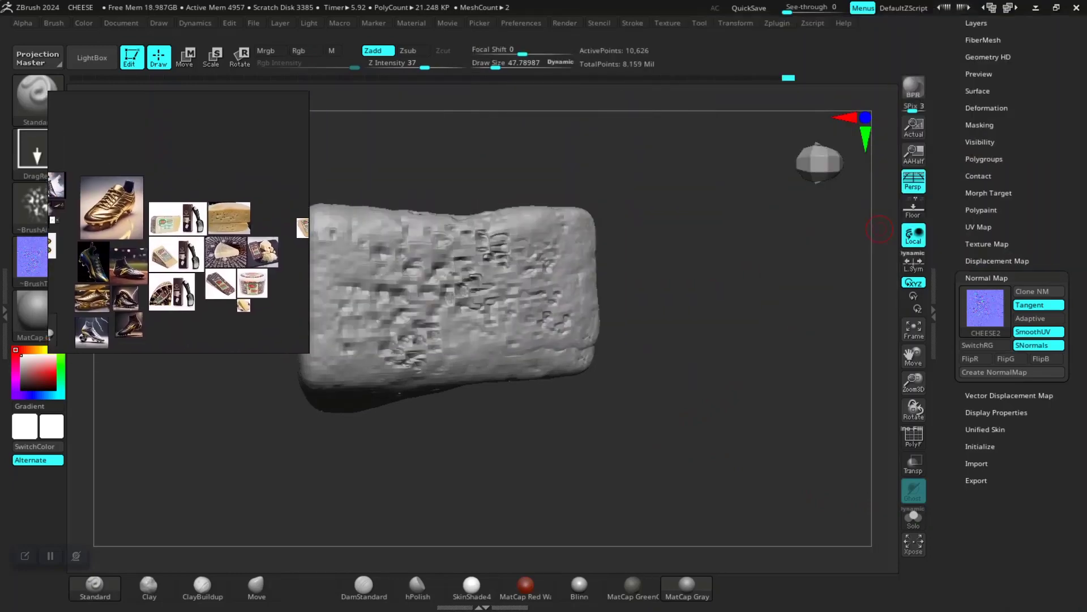
{"action": "left_click_drag", "start_coordinate": [880, 229], "coordinate": [849, 130]}
{"action": "left_click_drag", "start_coordinate": [702, 363], "coordinate": [792, 268]}
{"action": "left_click_drag", "start_coordinate": [1054, 187], "coordinate": [1054, 506]}
{"action": "left_click", "coordinate": [979, 256]}
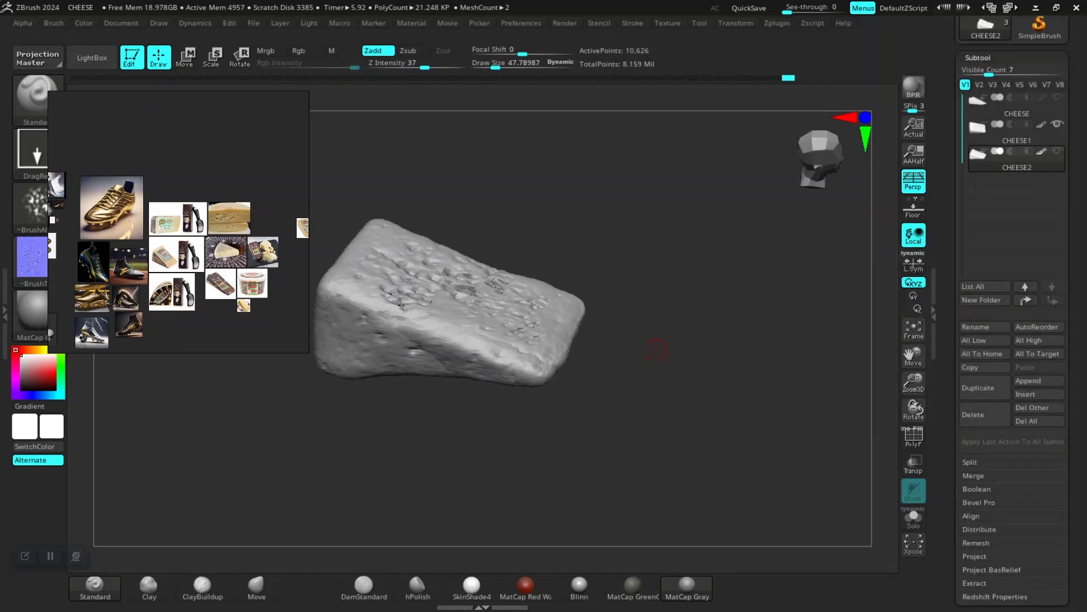
Try to move the CHEESE2 wedge along the X axis away from the other wedge
{"action": "key", "text": "w"}
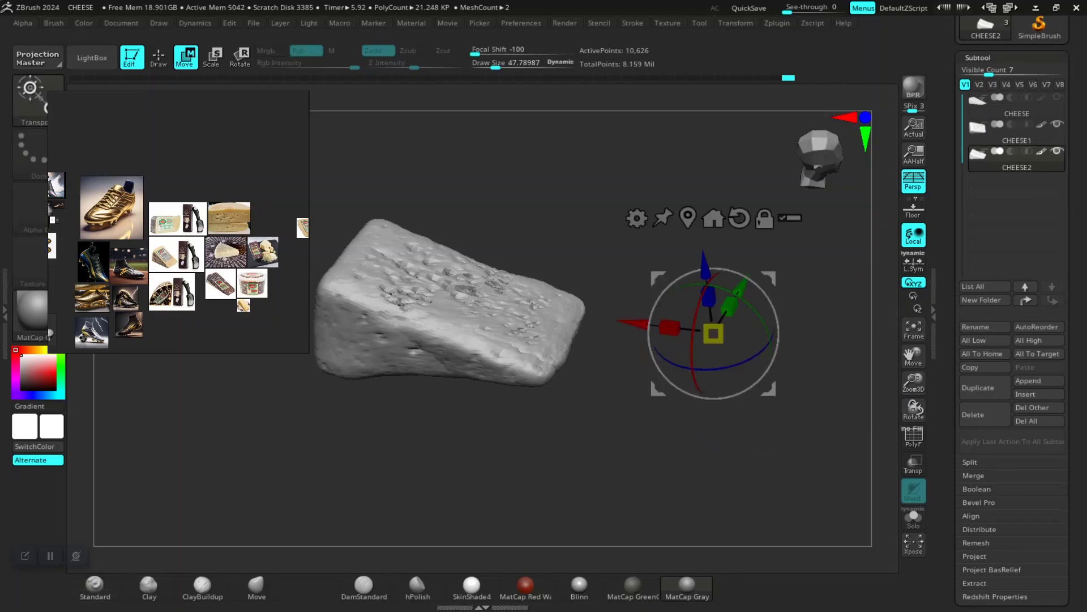
{"action": "left_click_drag", "start_coordinate": [634, 453], "coordinate": [674, 405]}
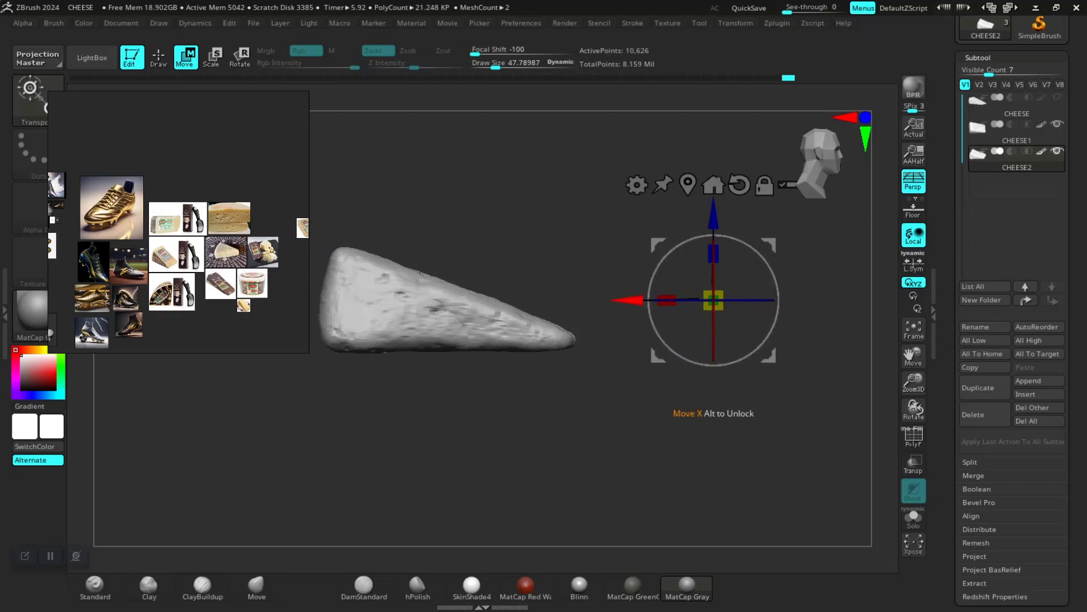
{"action": "left_click_drag", "start_coordinate": [666, 300], "coordinate": [845, 300], "text": "ctrl"}
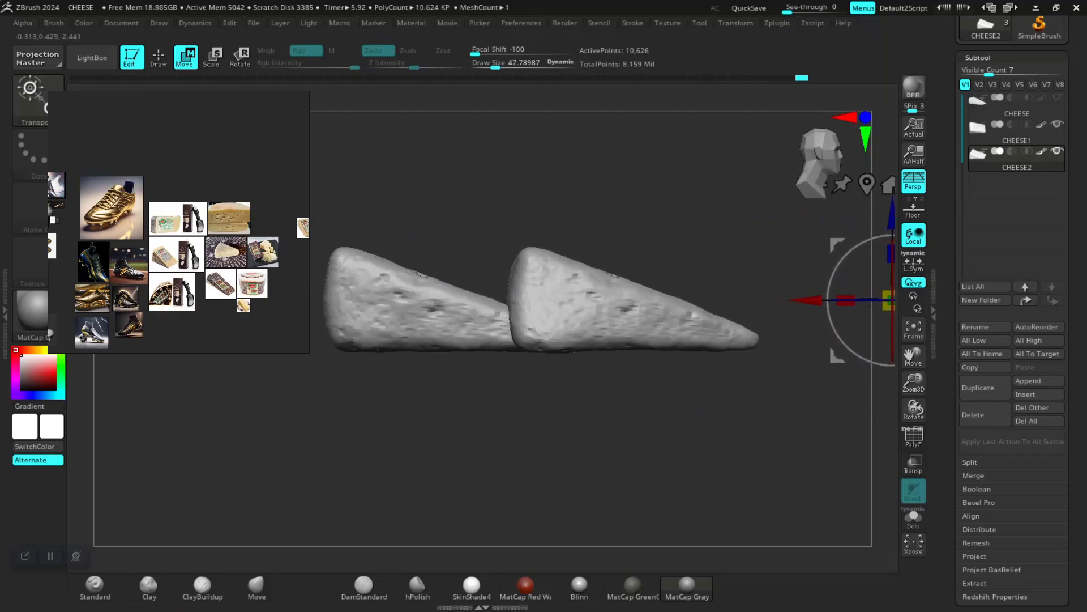
{"action": "left_click_drag", "start_coordinate": [764, 408], "coordinate": [792, 453]}
Undo back through the edit history until the two cheese wedges stand apart, and return to Draw mode
{"action": "key", "text": "ctrl+z"}
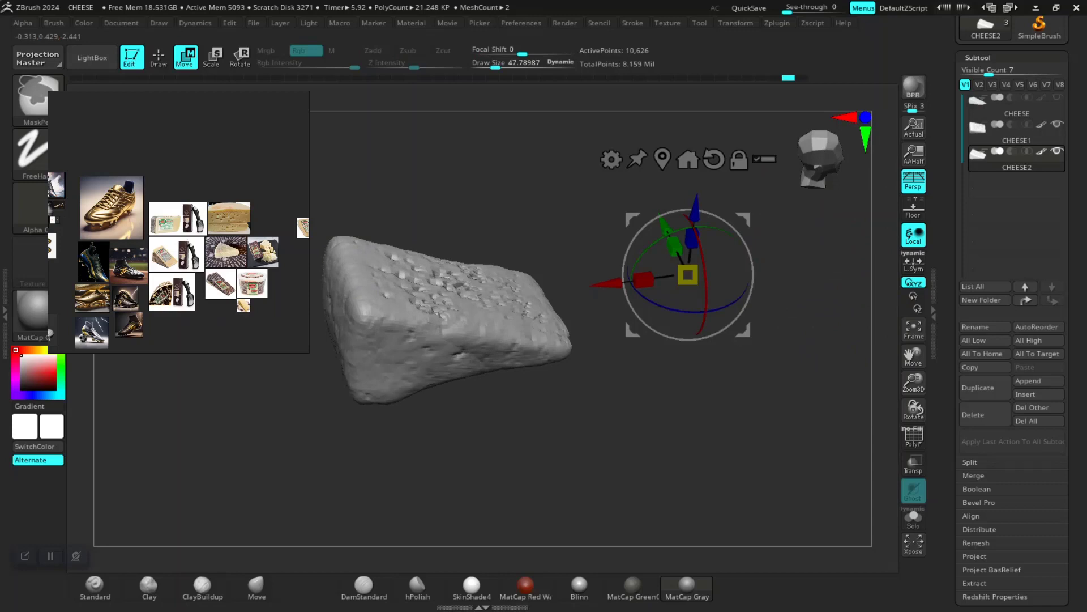
{"action": "key", "text": "ctrl+z"}
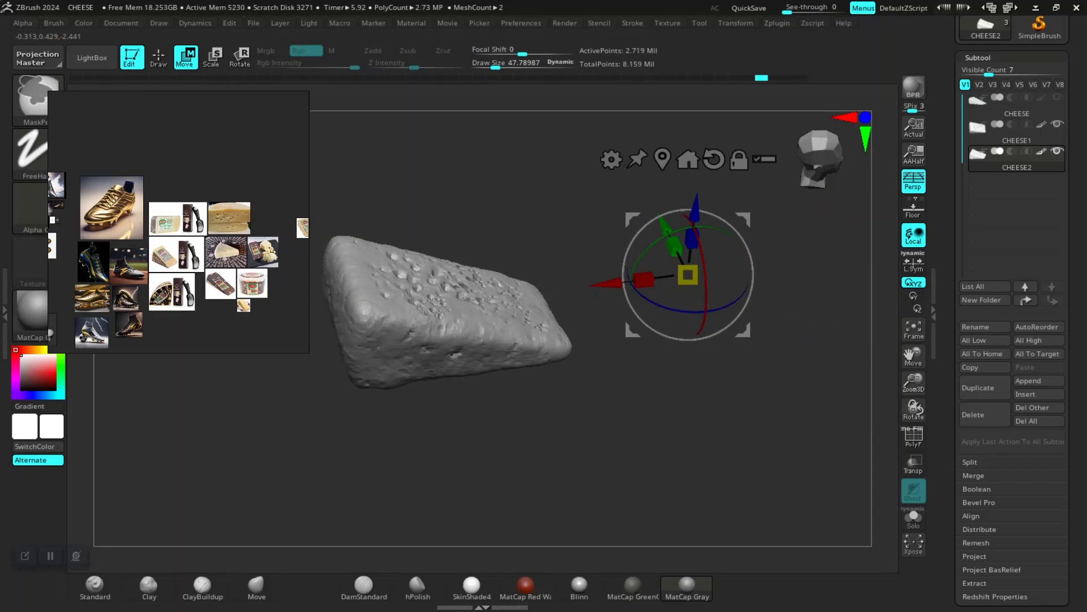
{"action": "key", "text": "ctrl+z"}
{"action": "key", "text": "ctrl+z"}
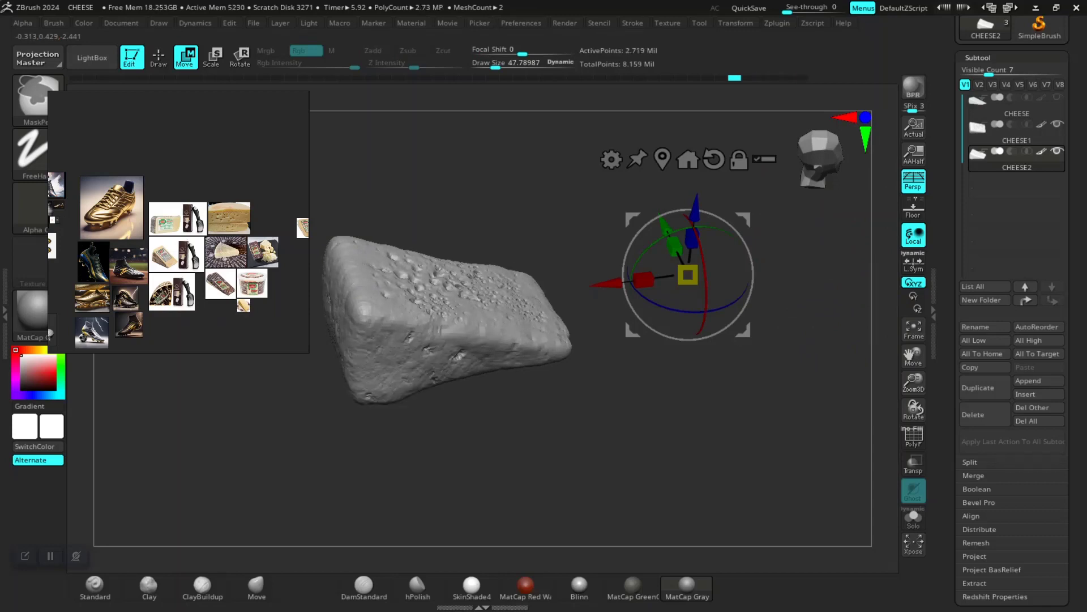
{"action": "key", "text": "ctrl+z"}
{"action": "key", "text": "ctrl+z"}
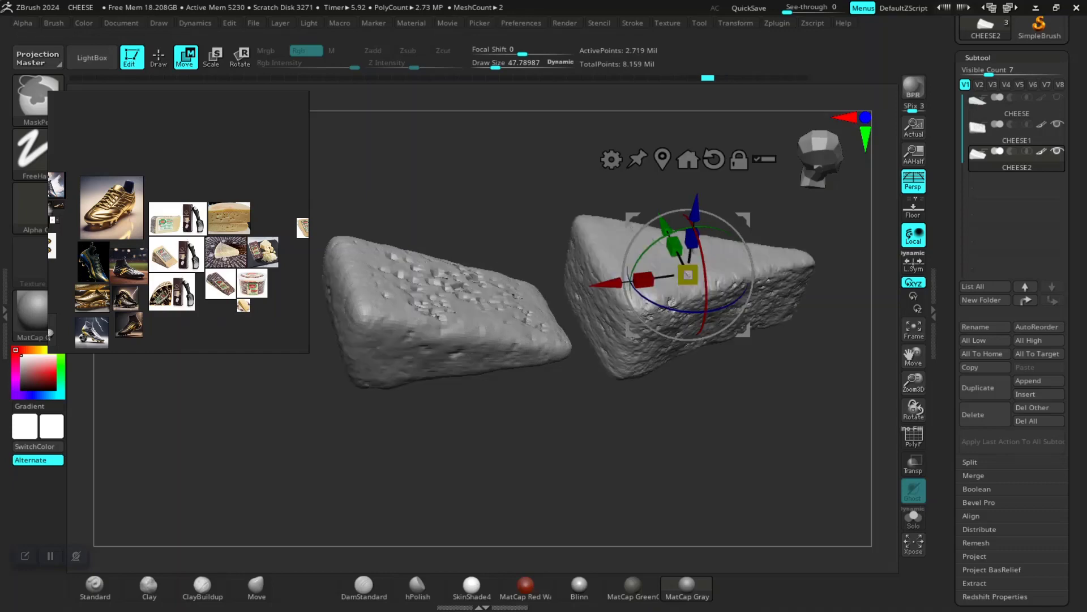
{"action": "mouse_move", "coordinate": [509, 476]}
{"action": "left_mouse_down"}
{"action": "mouse_move", "coordinate": [476, 430]}
{"action": "mouse_move", "coordinate": [416, 500]}
{"action": "left_mouse_up"}
{"action": "mouse_move", "coordinate": [600, 487]}
{"action": "left_mouse_down", "text": "shift"}
{"action": "mouse_move", "coordinate": [623, 453]}
{"action": "mouse_move", "coordinate": [639, 482]}
{"action": "left_mouse_up", "text": "shift"}
{"action": "key", "text": "q"}
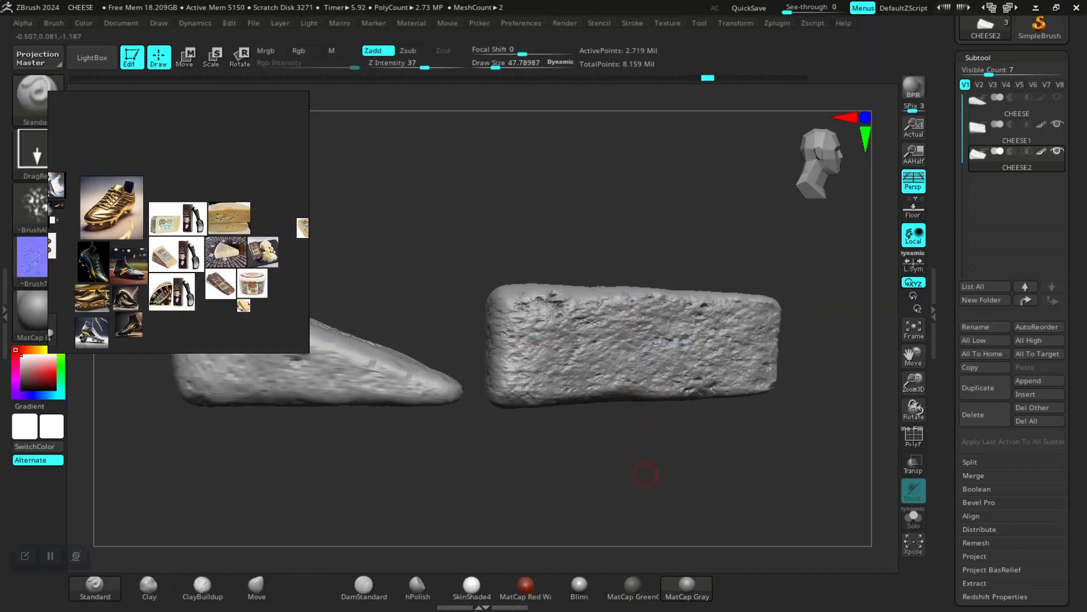
Save the project as CHEESE in the CHEEESE PROJECT folder, replacing the existing file
{"action": "left_click_drag", "start_coordinate": [627, 498], "coordinate": [655, 449]}
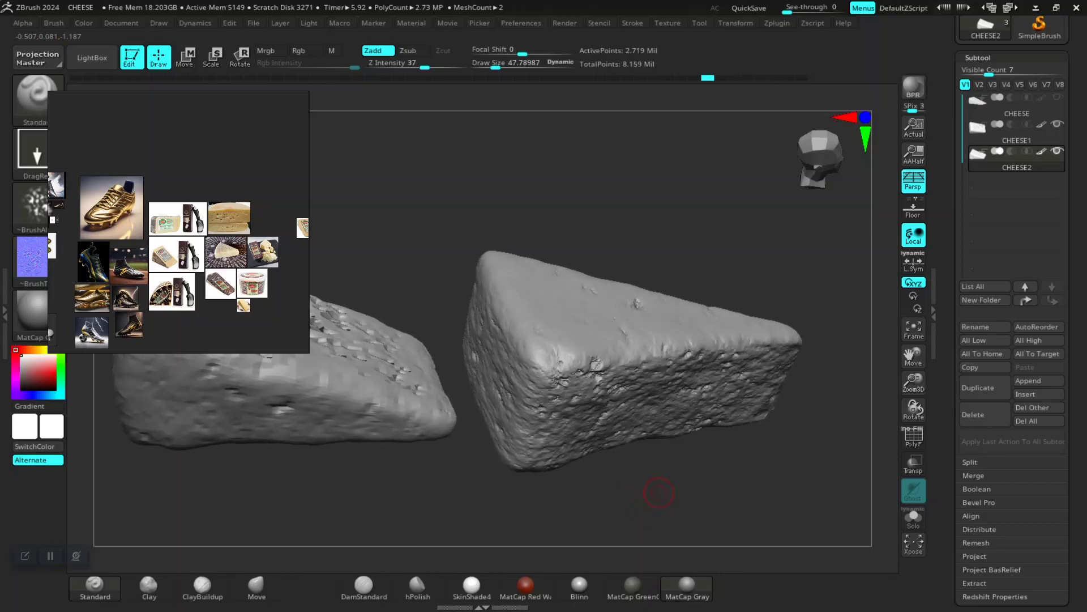
{"action": "key", "text": "ctrl+s"}
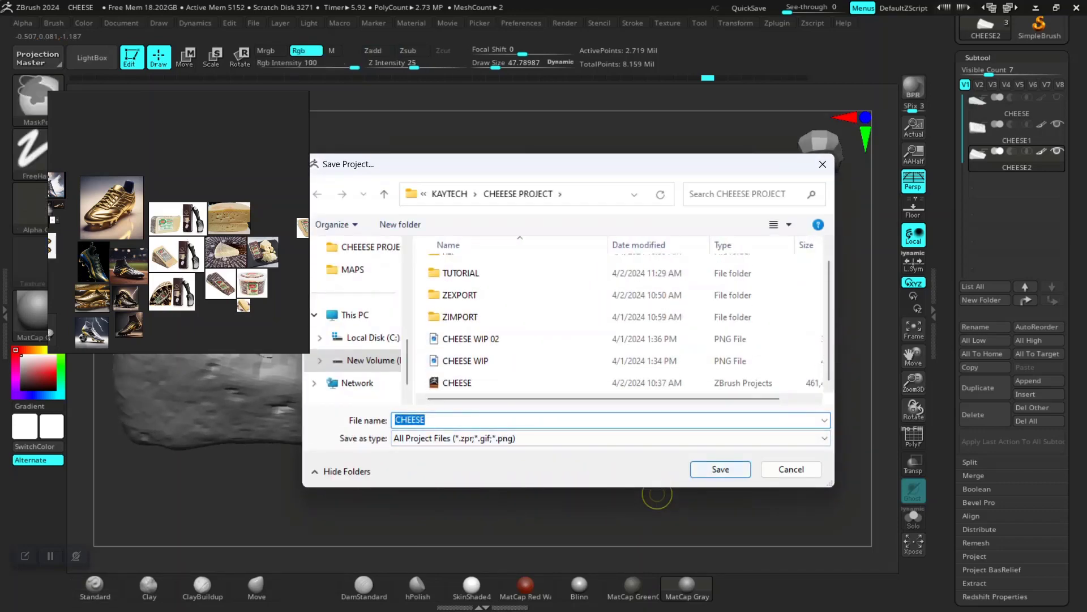
{"action": "key", "text": "Return"}
{"action": "key", "text": "Left"}
{"action": "key", "text": "Return"}
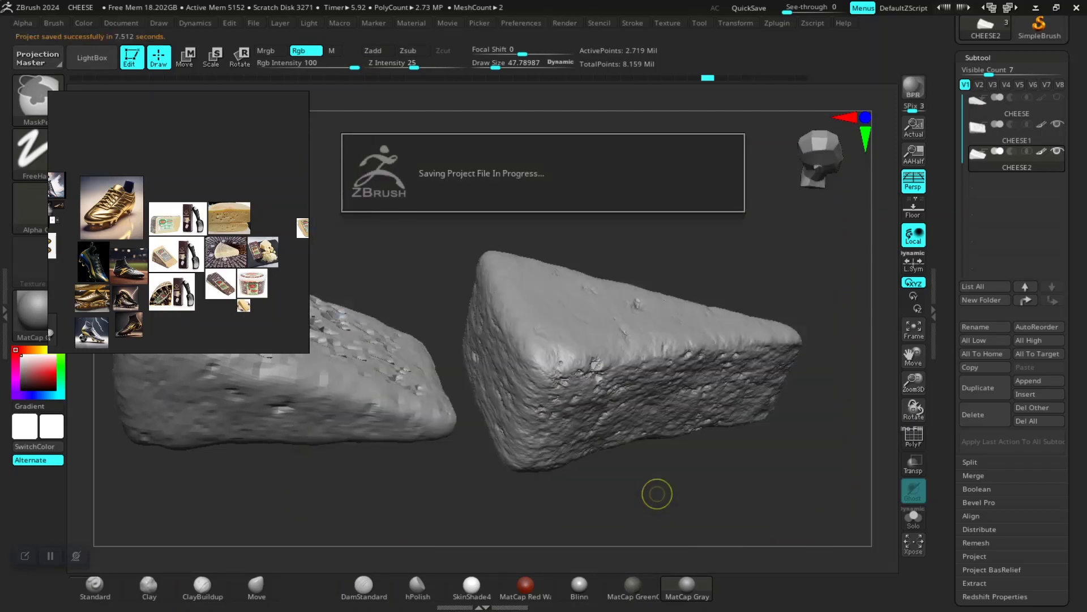
Turn on the polyframe display to check the wireframe of the CHEESE2 wedge
{"action": "mouse_move", "coordinate": [675, 489]}
{"action": "left_mouse_down"}
{"action": "mouse_move", "coordinate": [770, 482]}
{"action": "mouse_move", "coordinate": [663, 478]}
{"action": "mouse_move", "coordinate": [663, 439]}
{"action": "mouse_move", "coordinate": [657, 495]}
{"action": "left_mouse_up"}
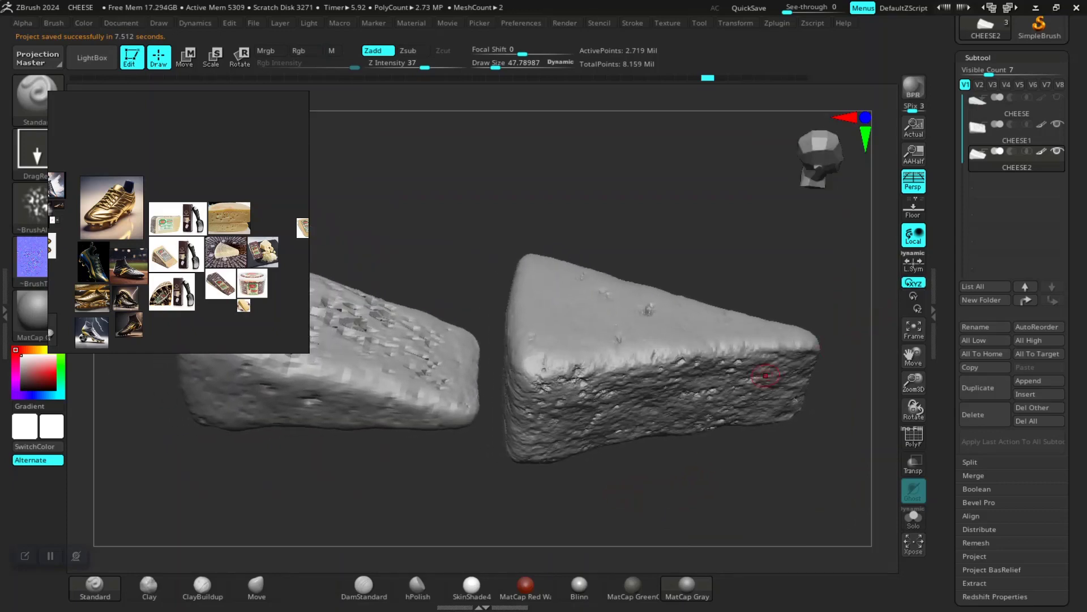
{"action": "key", "text": "shift+f"}
{"action": "left_click_drag", "start_coordinate": [696, 471], "coordinate": [717, 457]}
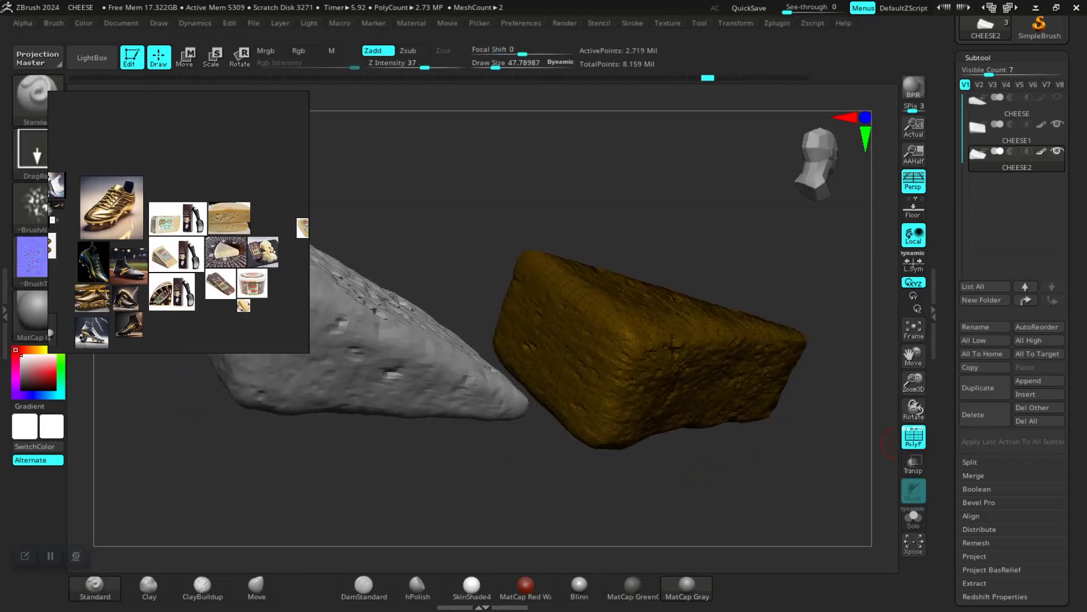
{"action": "left_click_drag", "start_coordinate": [946, 527], "coordinate": [946, 217]}
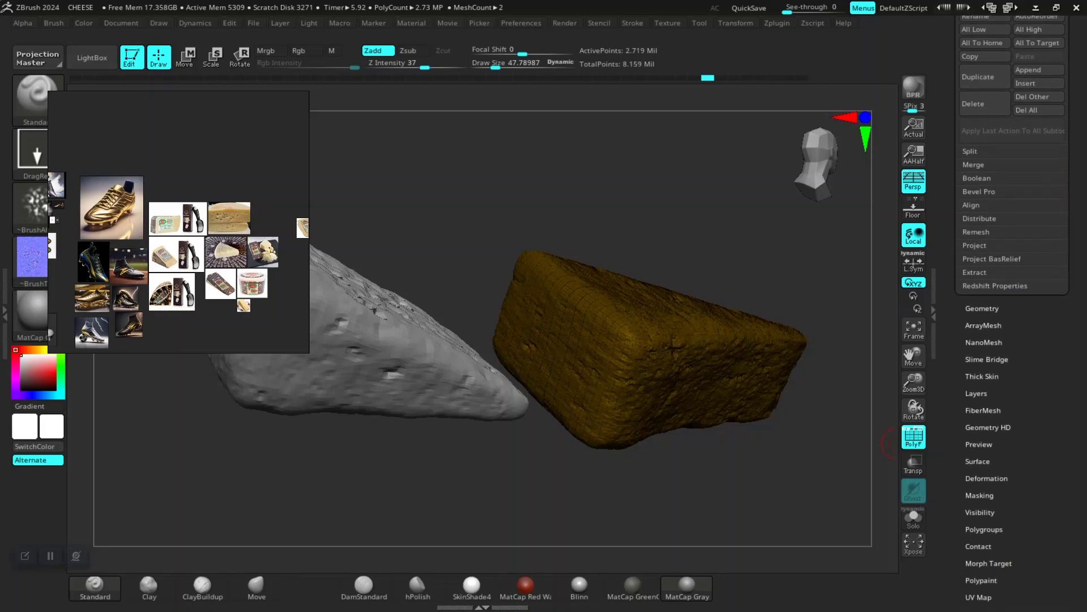
{"action": "left_click_drag", "start_coordinate": [868, 355], "coordinate": [822, 405]}
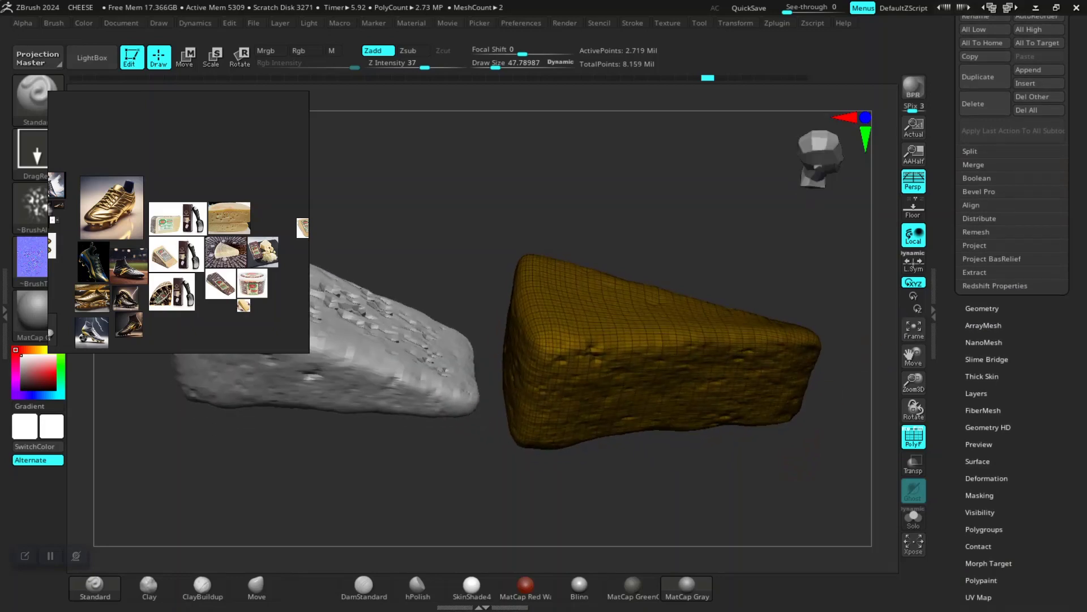
{"action": "left_click_drag", "start_coordinate": [849, 315], "coordinate": [894, 332], "text": "alt"}
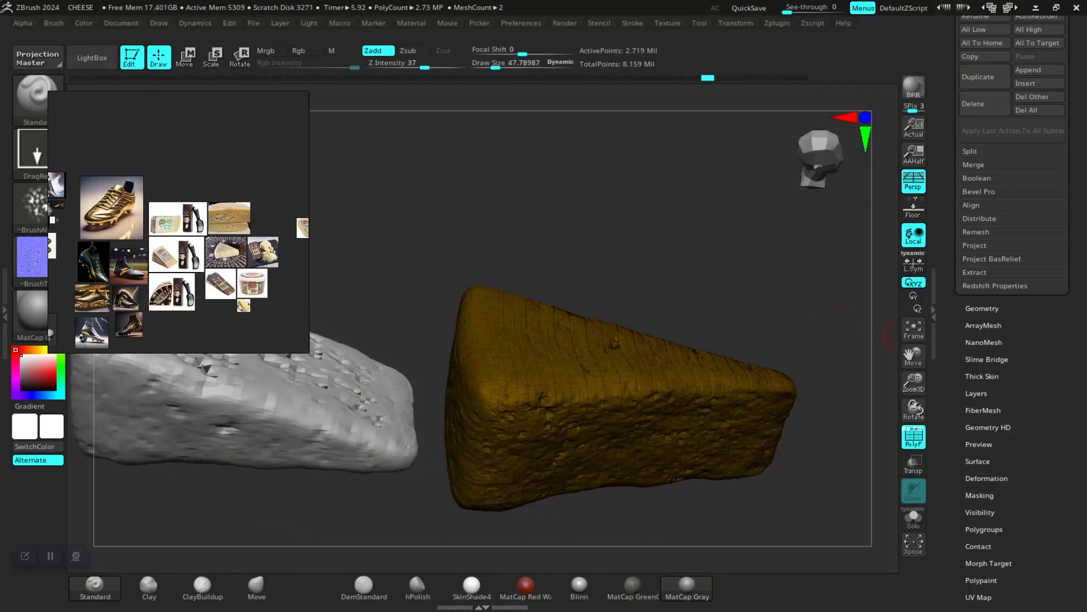
Split the CHEESE2 wedge into polygroups with Auto Groups With UV
{"action": "scroll", "coordinate": [1013, 317], "scroll_direction": "down", "scroll_amount": 3}
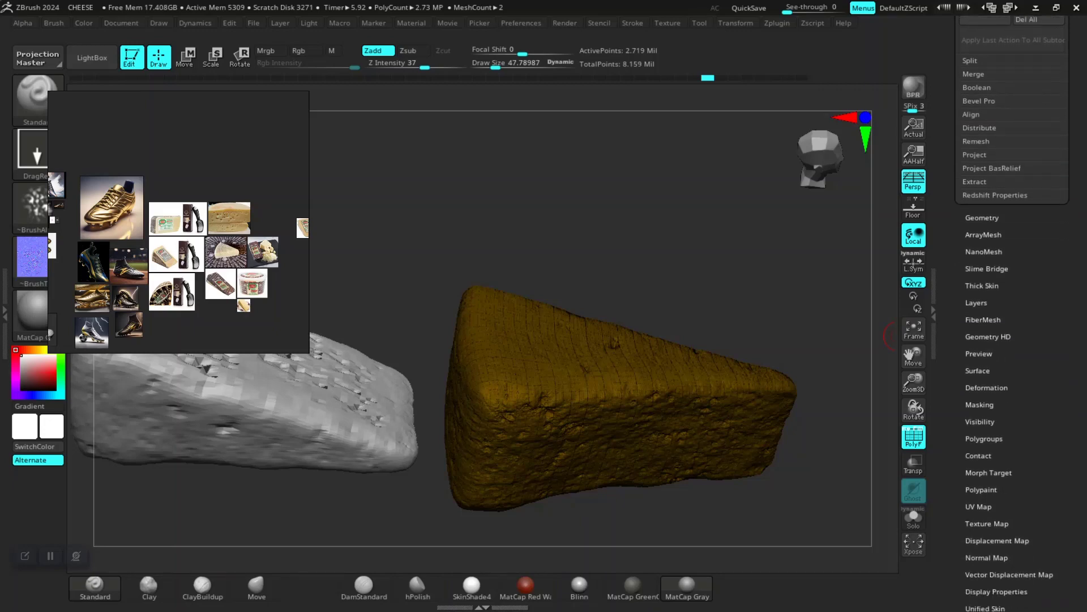
{"action": "left_click", "coordinate": [984, 438]}
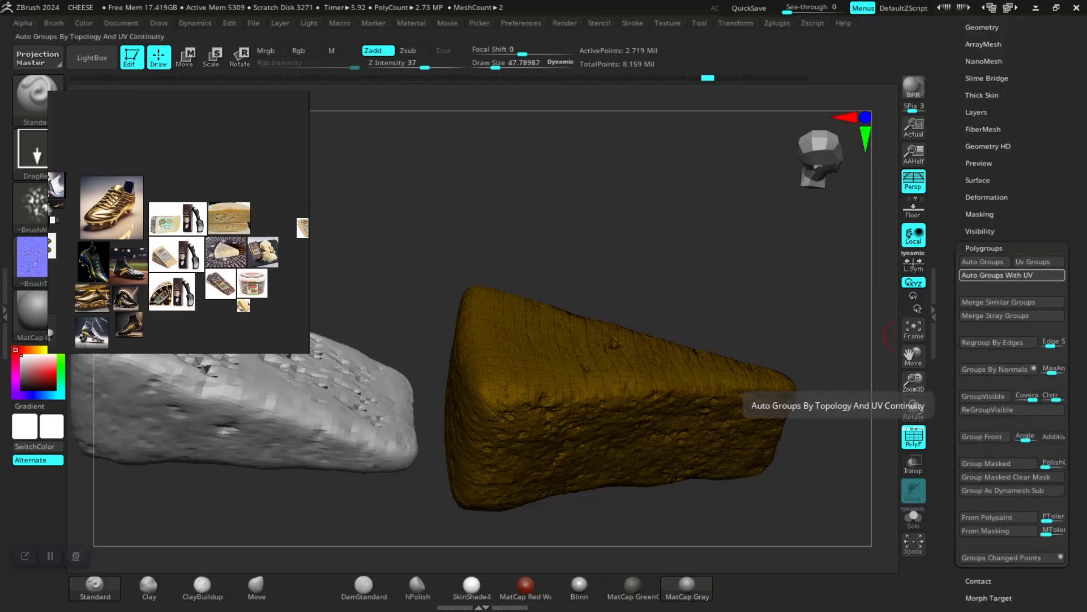
{"action": "left_click", "coordinate": [1012, 275]}
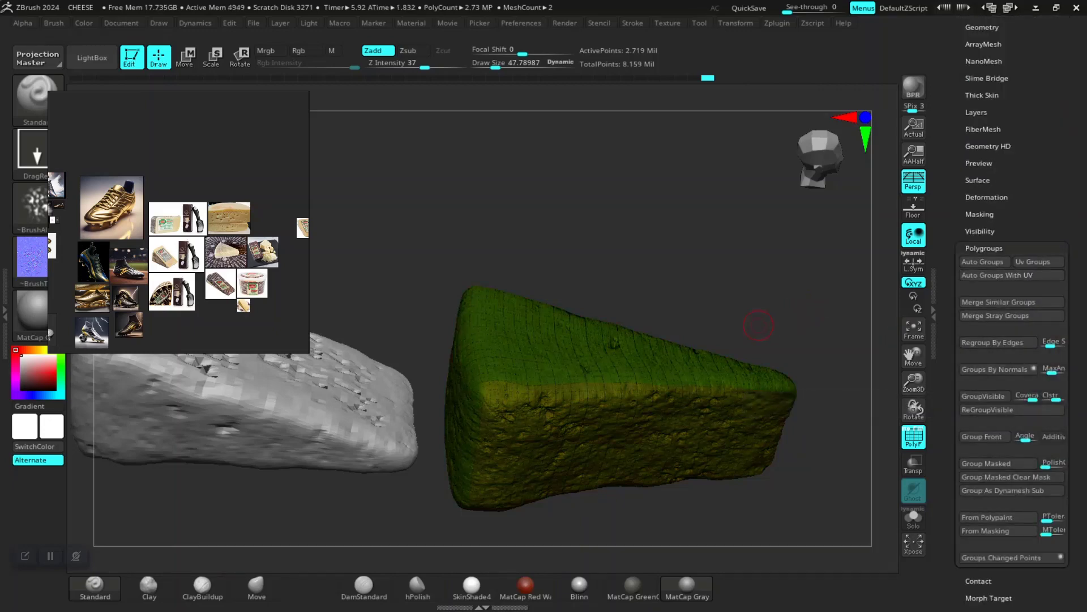
Lower the CHEESE2 wedge's subdivision to the level with 10,626 active points
{"action": "left_click_drag", "start_coordinate": [703, 282], "coordinate": [713, 271]}
{"action": "key", "text": "shift"}
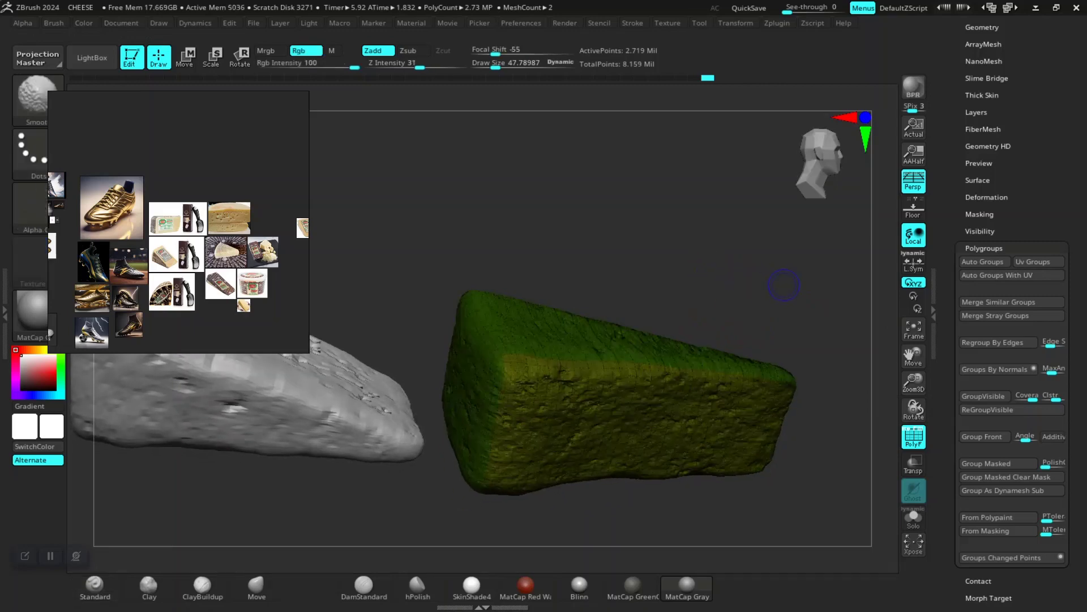
{"action": "key", "text": "shift+d"}
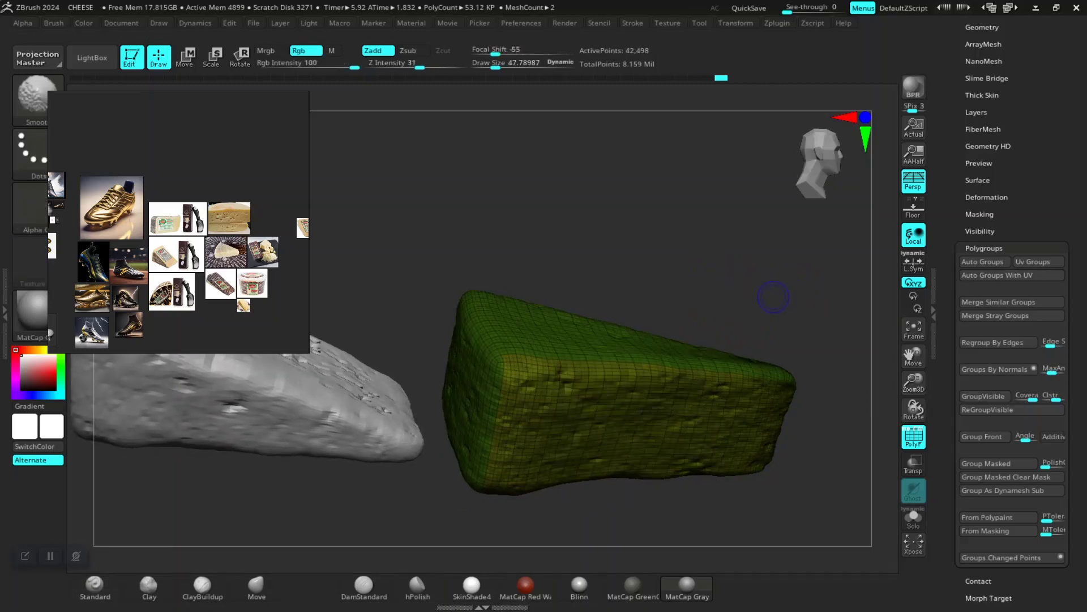
{"action": "key", "text": "shift+d"}
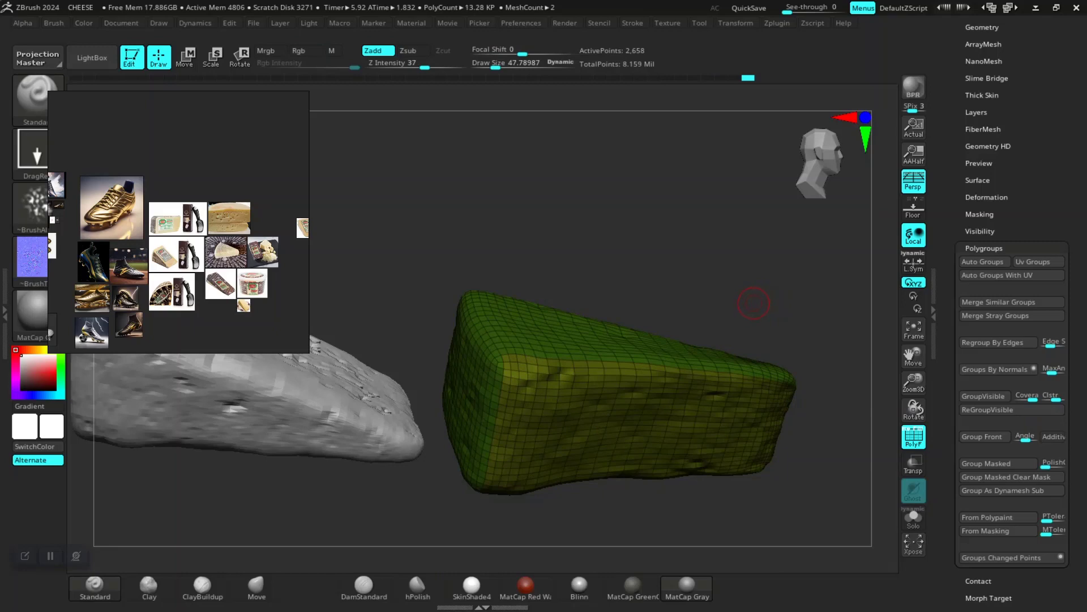
{"action": "key", "text": "d"}
{"action": "key", "text": "shift"}
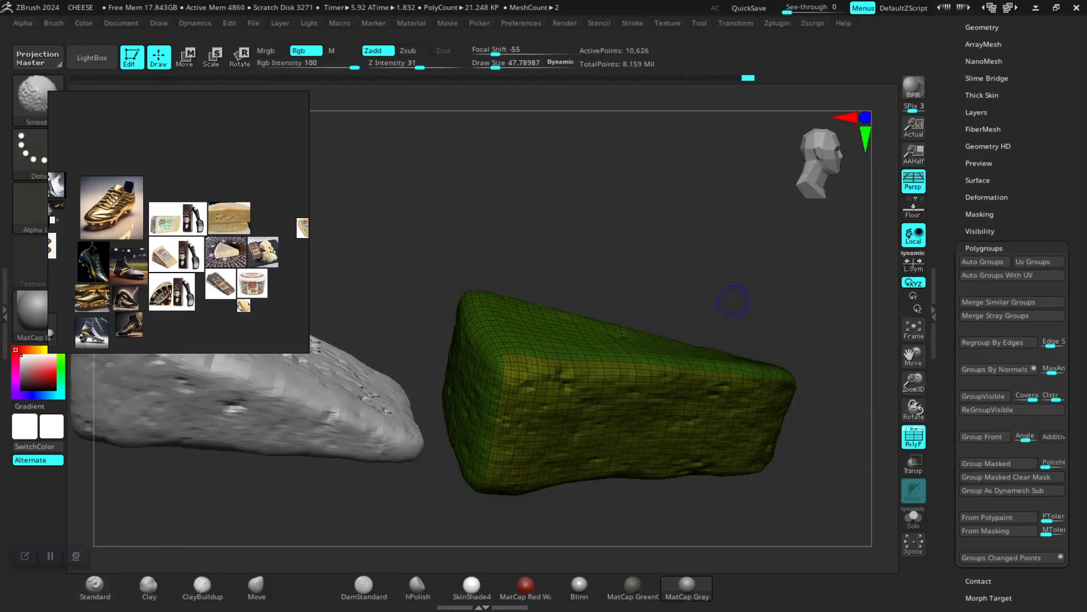
{"action": "key", "text": "shift+f"}
{"action": "key", "text": "shift+f"}
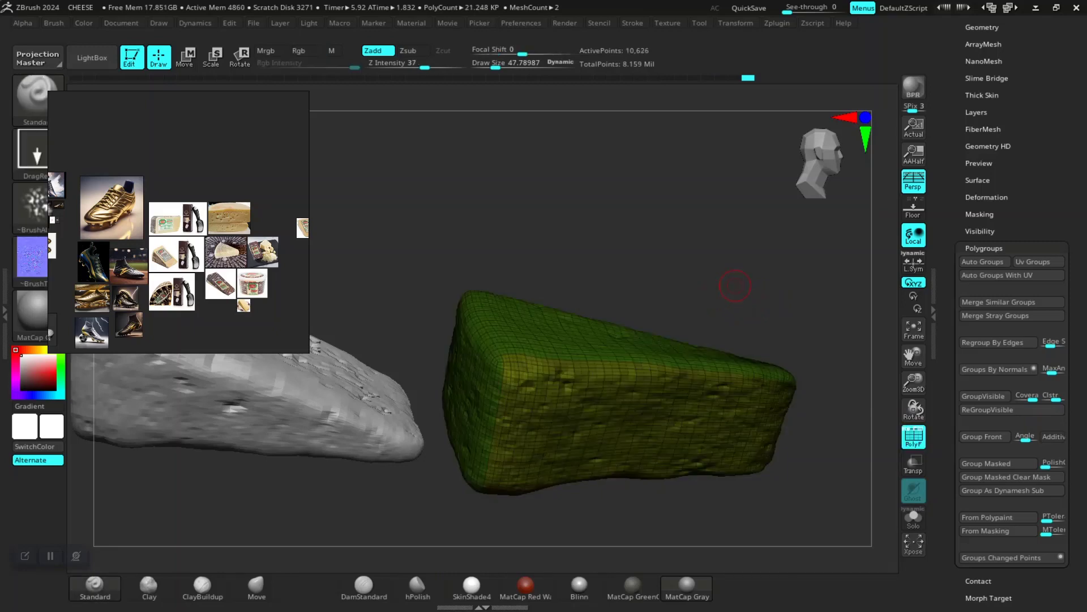
{"action": "mouse_move", "coordinate": [731, 287]}
{"action": "left_mouse_down"}
{"action": "mouse_move", "coordinate": [688, 240]}
{"action": "mouse_move", "coordinate": [627, 496]}
{"action": "left_mouse_up"}
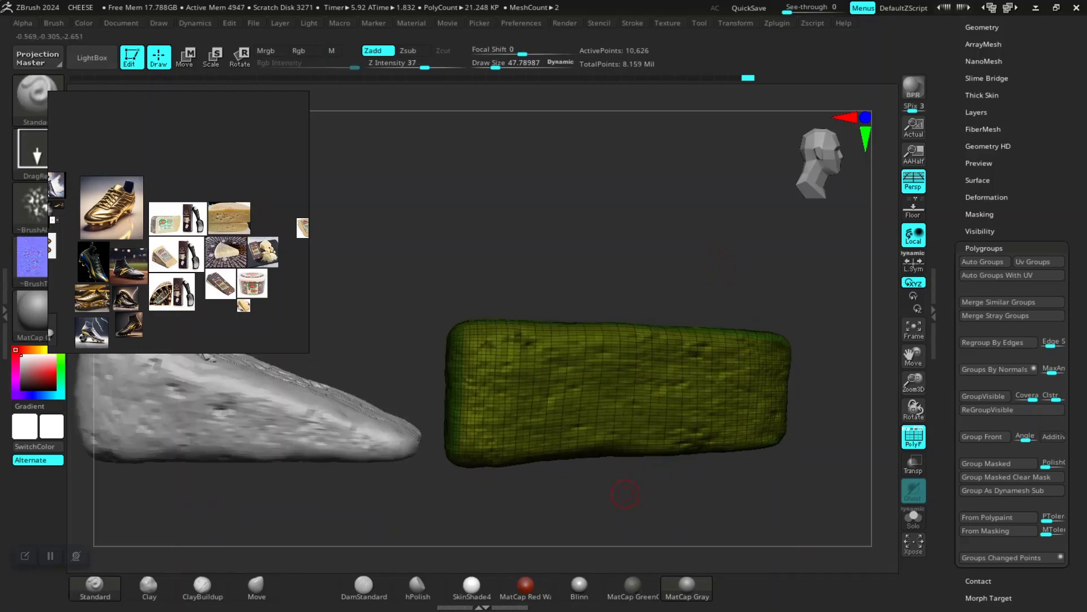
{"action": "mouse_move", "coordinate": [535, 222]}
{"action": "left_mouse_down", "text": "ctrl"}
{"action": "mouse_move", "coordinate": [573, 238]}
{"action": "mouse_move", "coordinate": [584, 306]}
{"action": "mouse_move", "coordinate": [651, 303]}
{"action": "mouse_move", "coordinate": [631, 239]}
{"action": "mouse_move", "coordinate": [594, 249]}
{"action": "mouse_move", "coordinate": [553, 283]}
{"action": "mouse_move", "coordinate": [556, 225]}
{"action": "left_mouse_up", "text": "ctrl"}
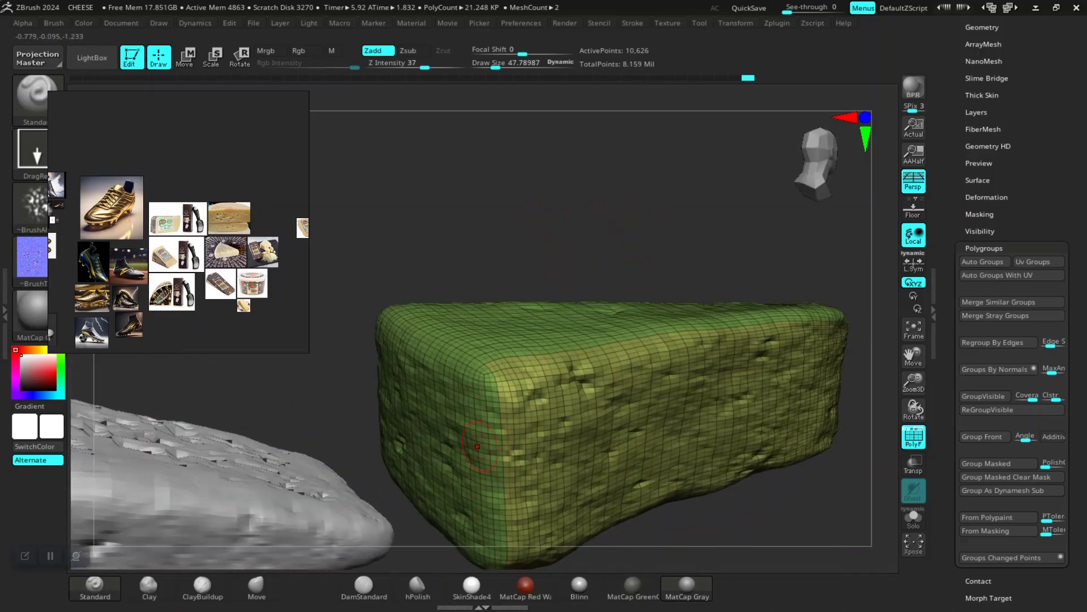
{"action": "left_click_drag", "start_coordinate": [468, 243], "coordinate": [582, 242], "text": "alt"}
Export the lowered CHEESE2 wedge as an OBJ named CHEESE_02 LOW POLY into the ZEXPORT folder
{"action": "left_click_drag", "start_coordinate": [950, 156], "coordinate": [950, 374]}
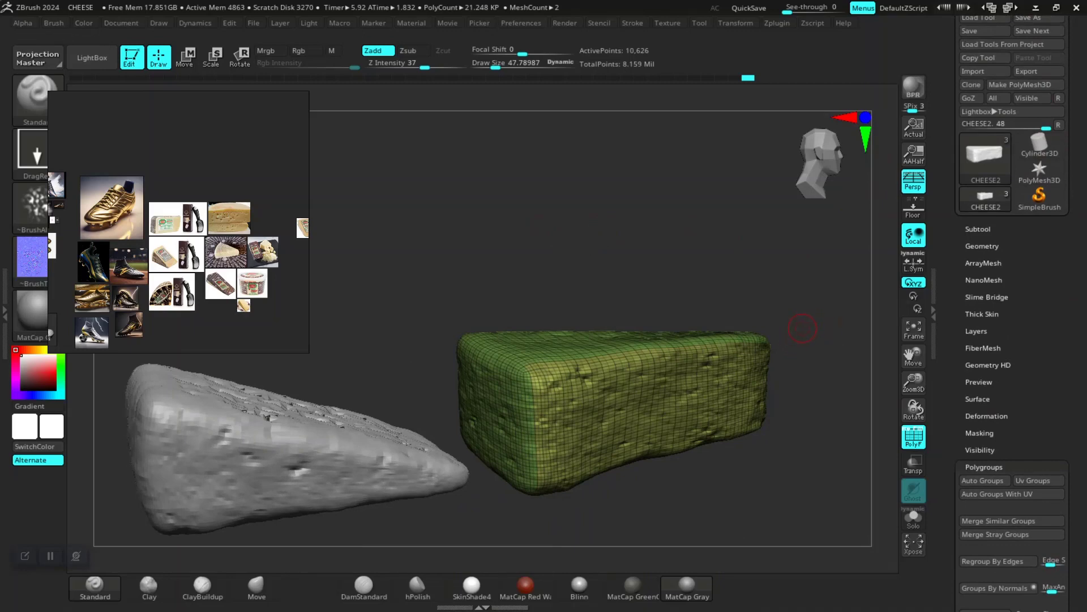
{"action": "left_click_drag", "start_coordinate": [803, 328], "coordinate": [846, 307], "text": "alt"}
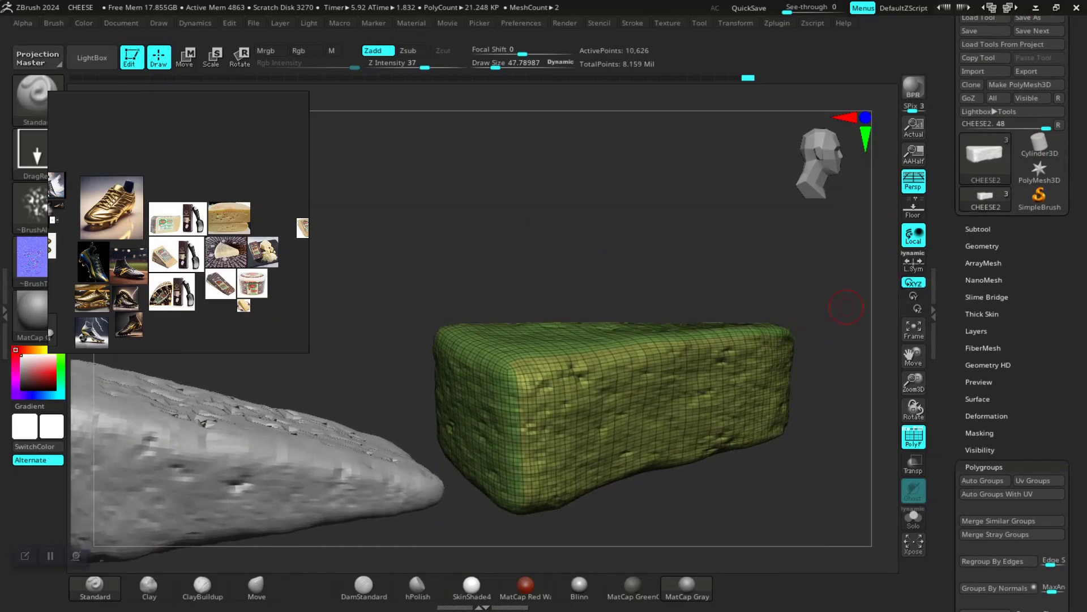
{"action": "left_click_drag", "start_coordinate": [951, 142], "coordinate": [951, 170]}
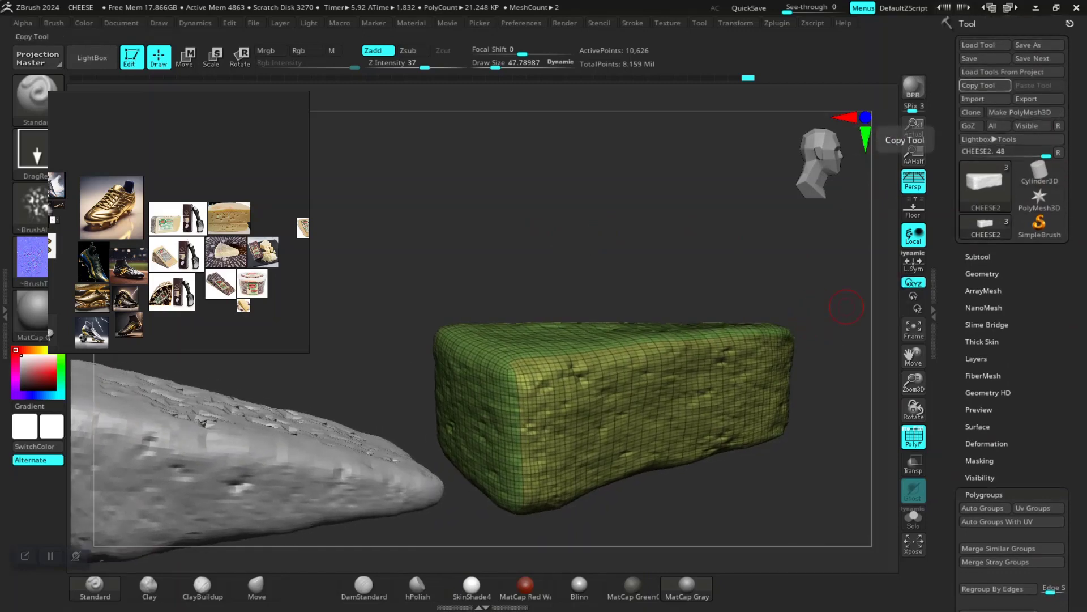
{"action": "left_click", "coordinate": [1039, 99]}
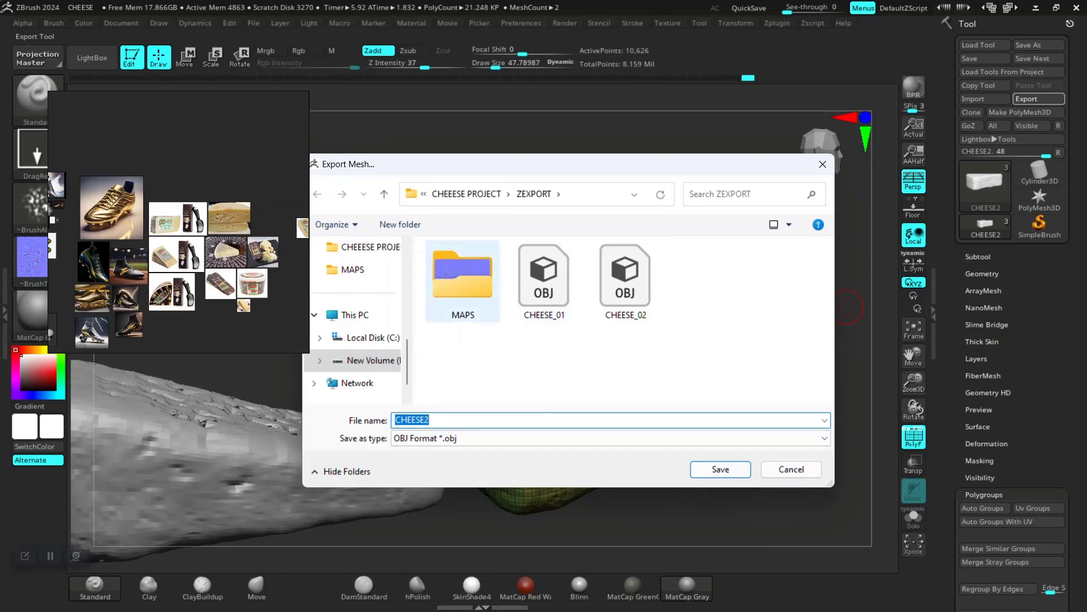
{"action": "right_click_drag", "start_coordinate": [187, 145], "coordinate": [142, 96]}
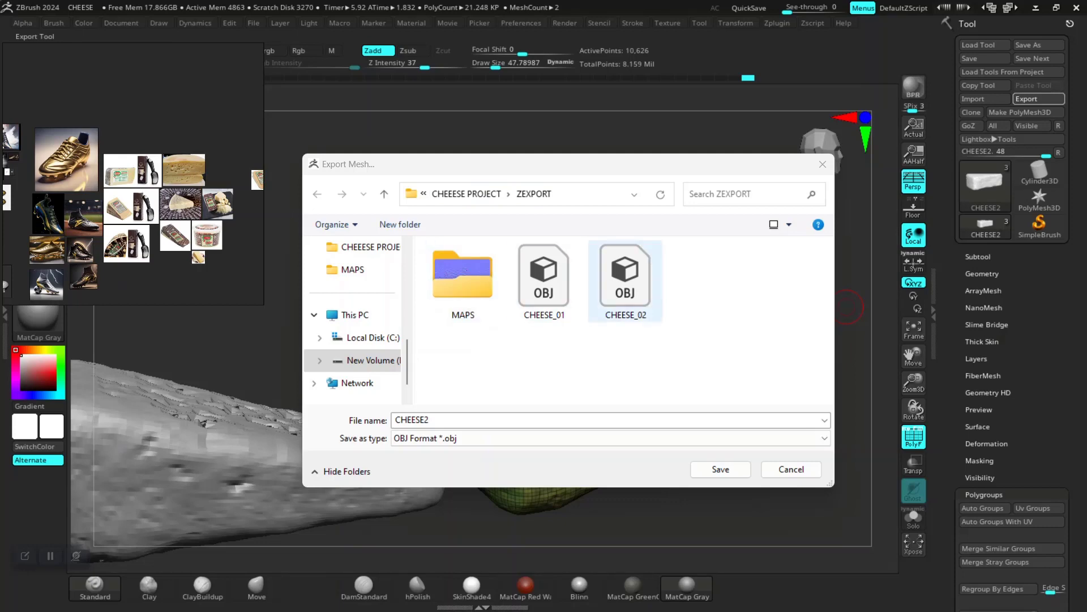
{"action": "left_click", "coordinate": [625, 280]}
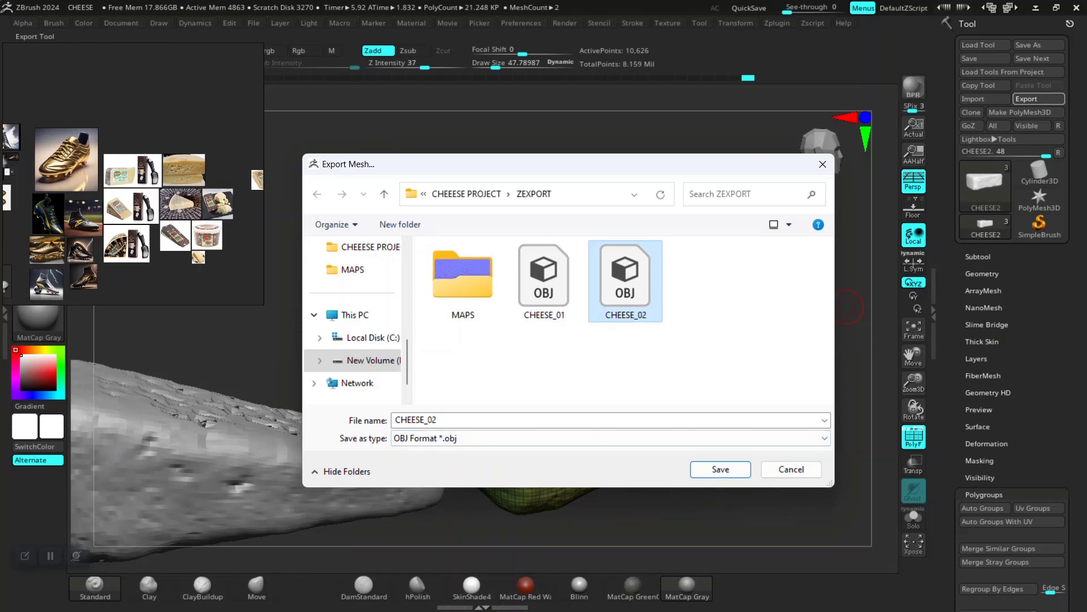
{"action": "left_click", "coordinate": [437, 420]}
{"action": "type", "text": "LO"}
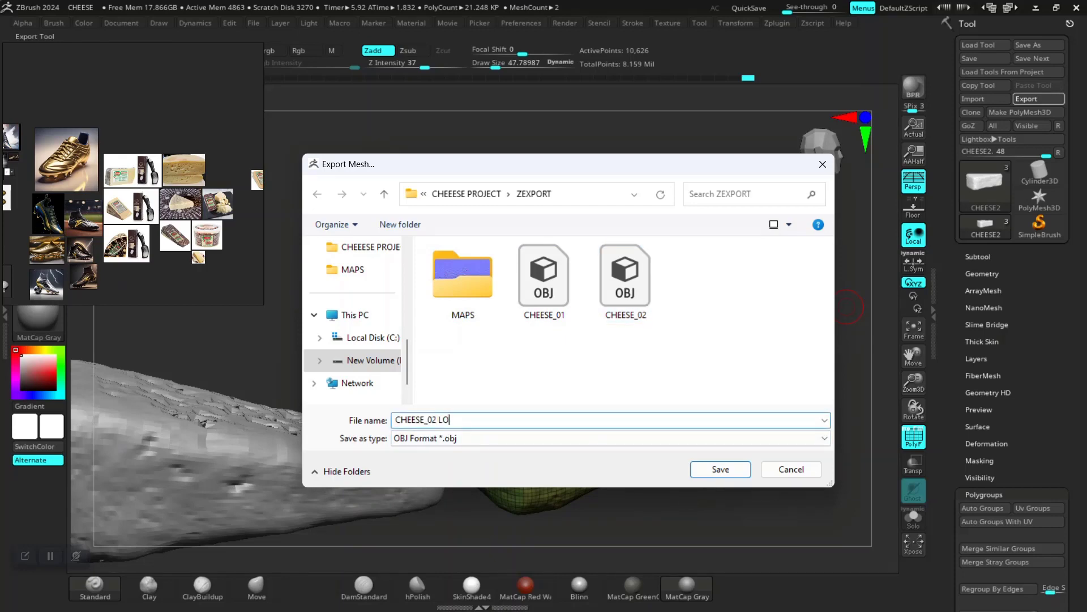
{"action": "type", "text": "W "}
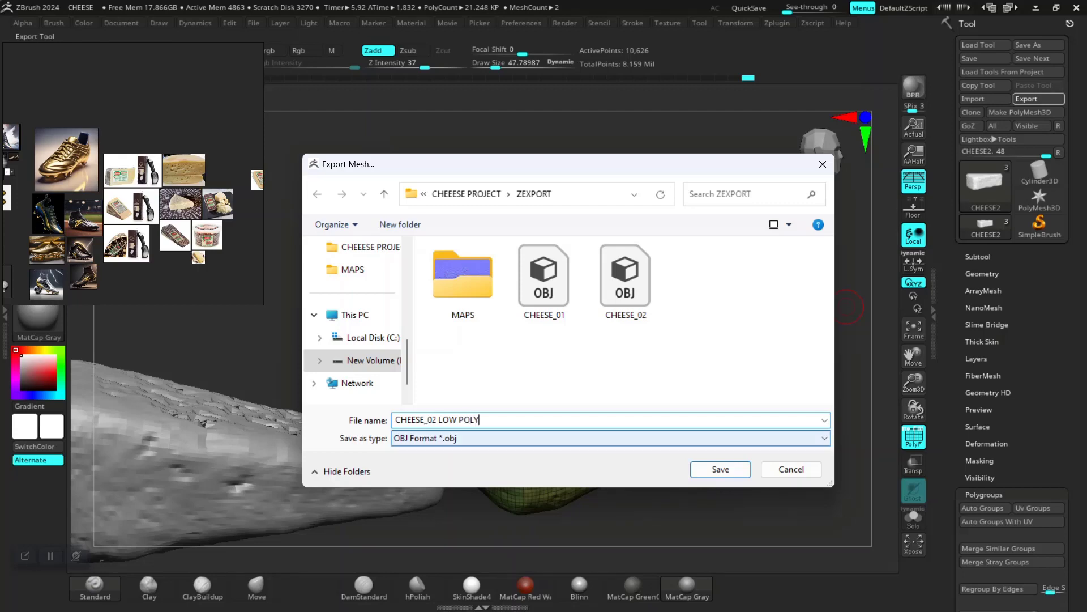
{"action": "type", "text": "POLY"}
{"action": "key", "text": "Return"}
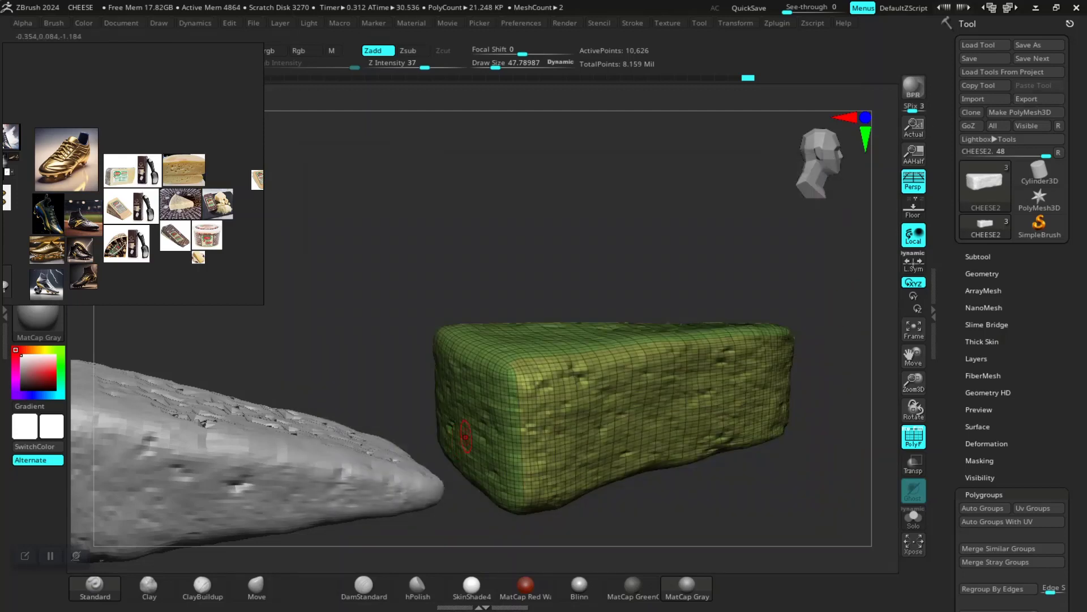
Switch to the cheese scene in Autodesk Maya and move the reference board off the Outliner
{"action": "mouse_move", "coordinate": [661, 241]}
{"action": "left_mouse_down"}
{"action": "mouse_move", "coordinate": [648, 225]}
{"action": "mouse_move", "coordinate": [651, 234]}
{"action": "left_mouse_up"}
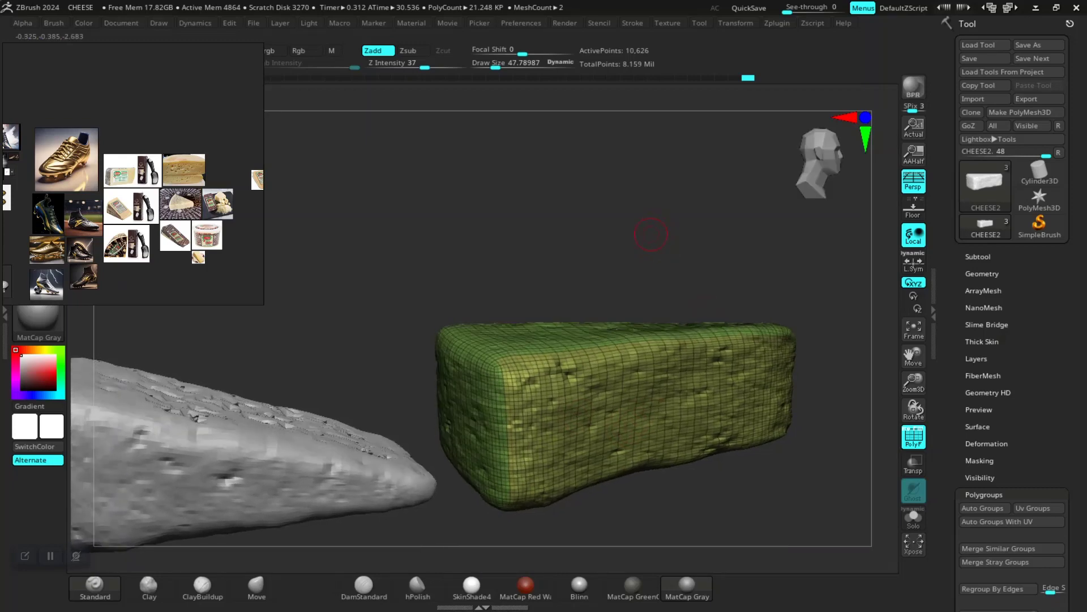
{"action": "key", "text": "alt+Tab"}
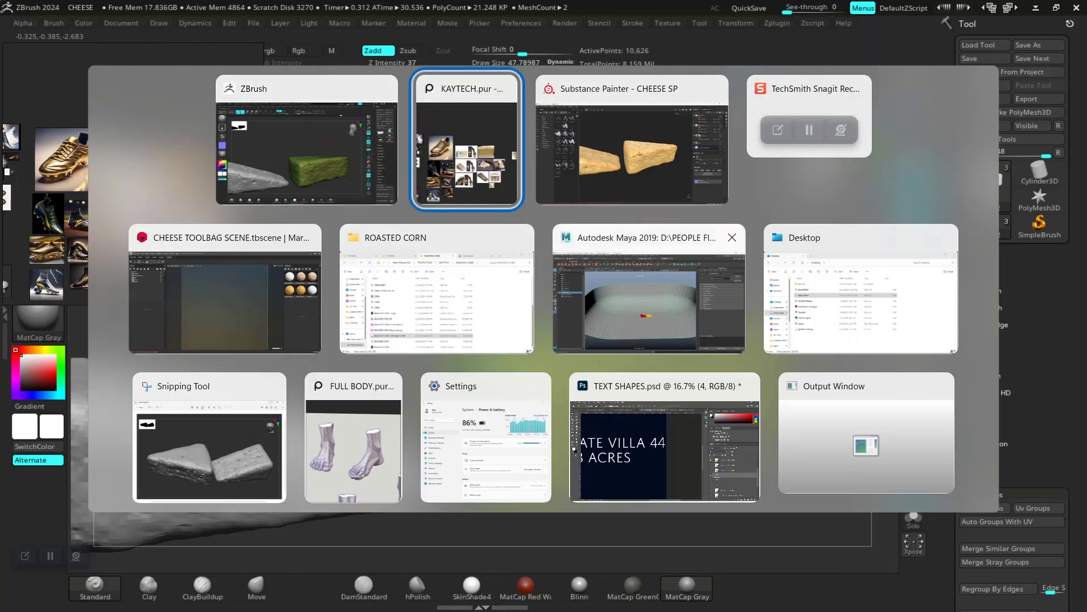
{"action": "left_click", "coordinate": [648, 300]}
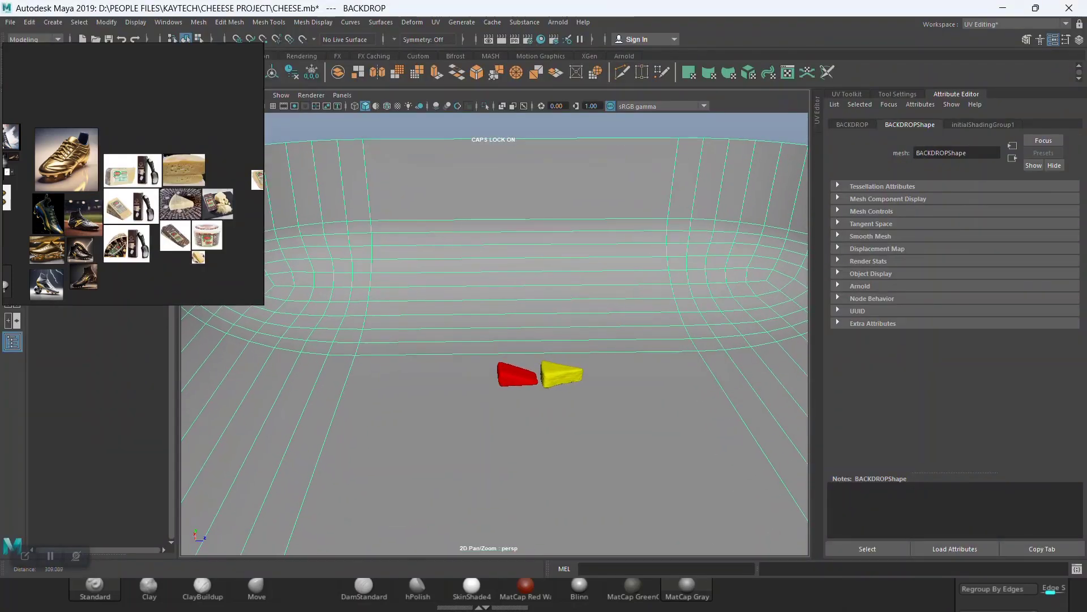
{"action": "right_click_drag", "start_coordinate": [133, 170], "coordinate": [1014, 91]}
Hide the existing yellow CHEESE_02 wedge in the scene
{"action": "left_click", "coordinate": [640, 149]}
{"action": "scroll", "coordinate": [529, 334], "scroll_direction": "up", "scroll_amount": 7}
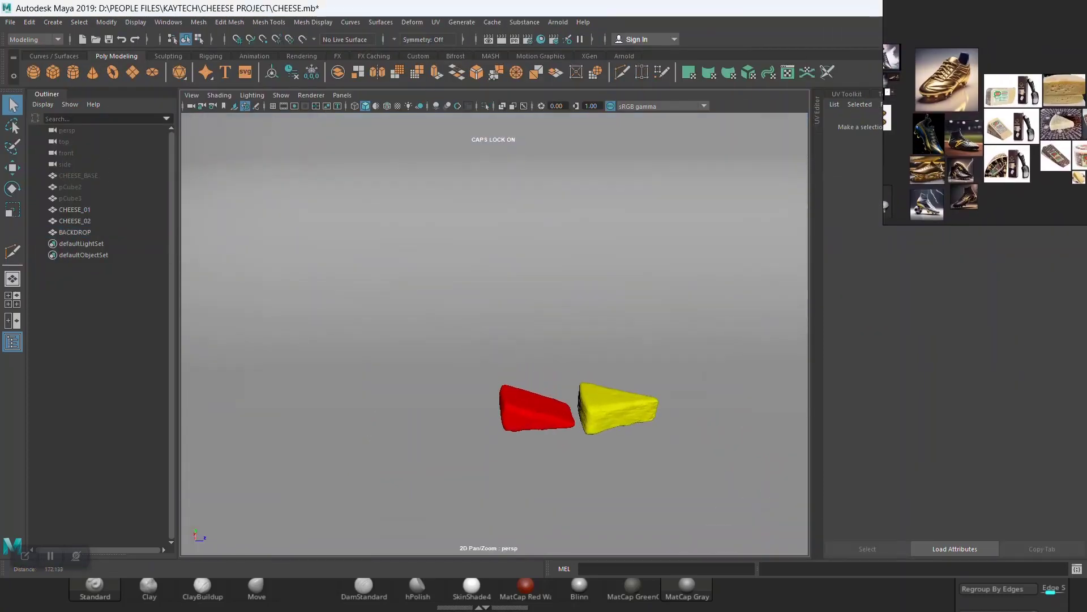
{"action": "middle_click_drag", "start_coordinate": [578, 345], "coordinate": [520, 333], "text": "alt"}
{"action": "scroll", "coordinate": [520, 333], "scroll_direction": "up", "scroll_amount": 3}
{"action": "left_click", "coordinate": [590, 420]}
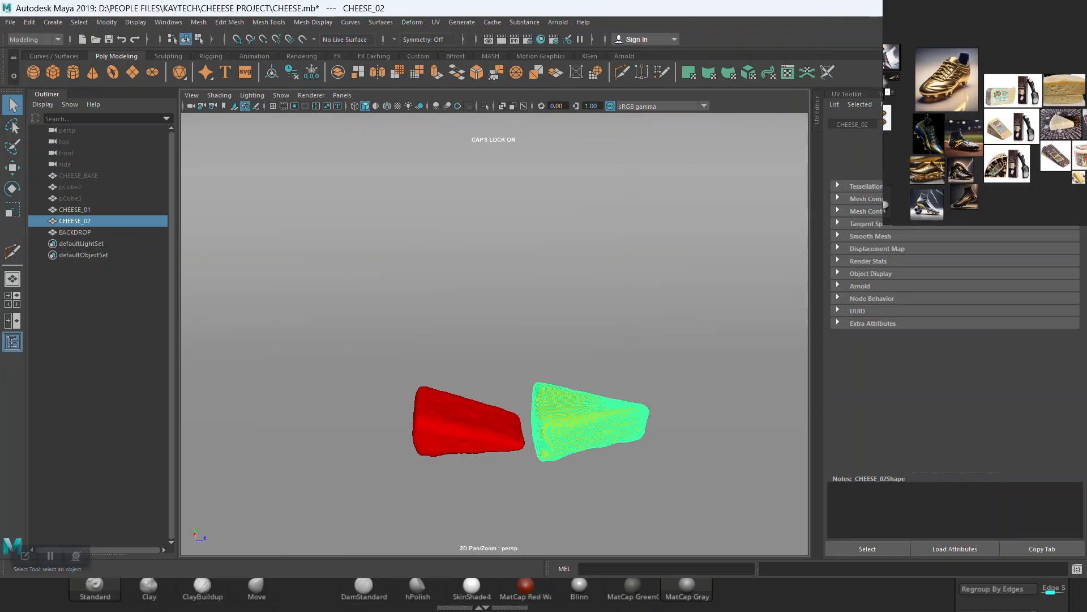
{"action": "key", "text": "ctrl+h"}
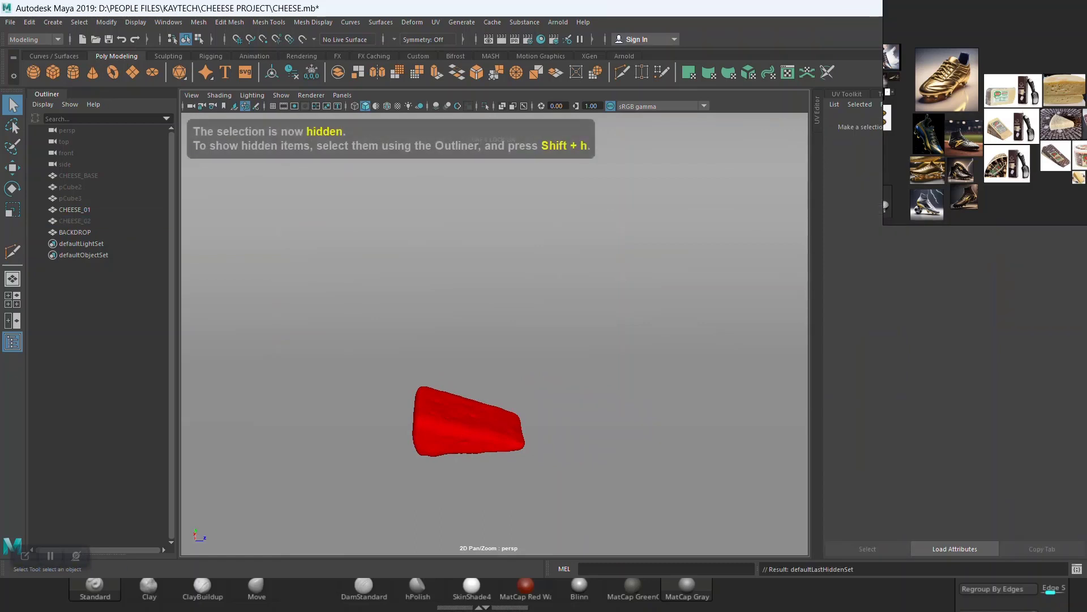
Switch to File Explorer and open the ZEXPORT folder inside CHEEESE PROJECT
{"action": "key", "text": "alt+Tab"}
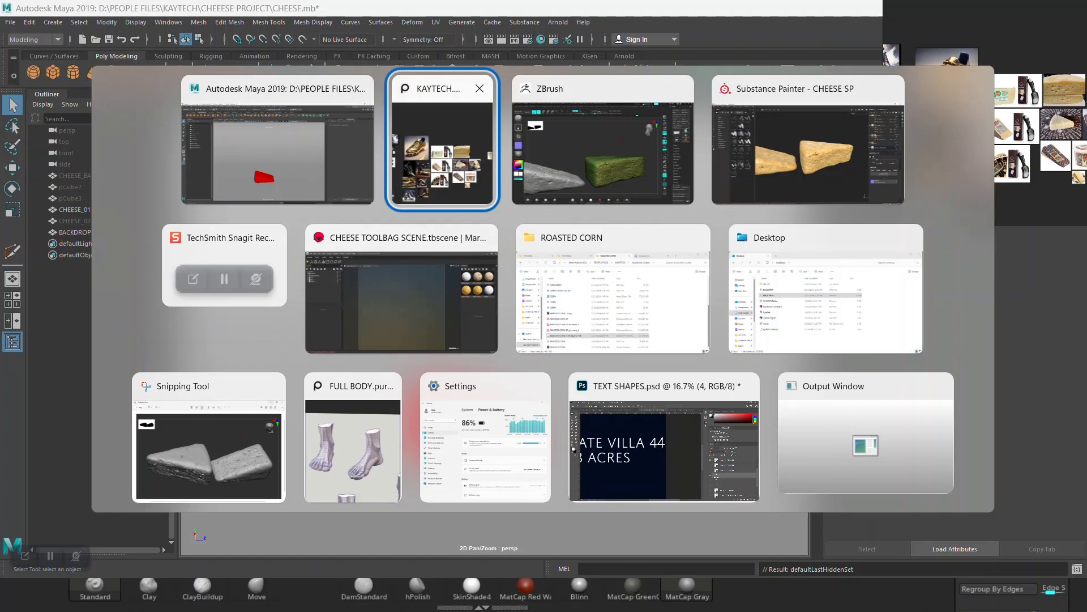
{"action": "left_click", "coordinate": [613, 295]}
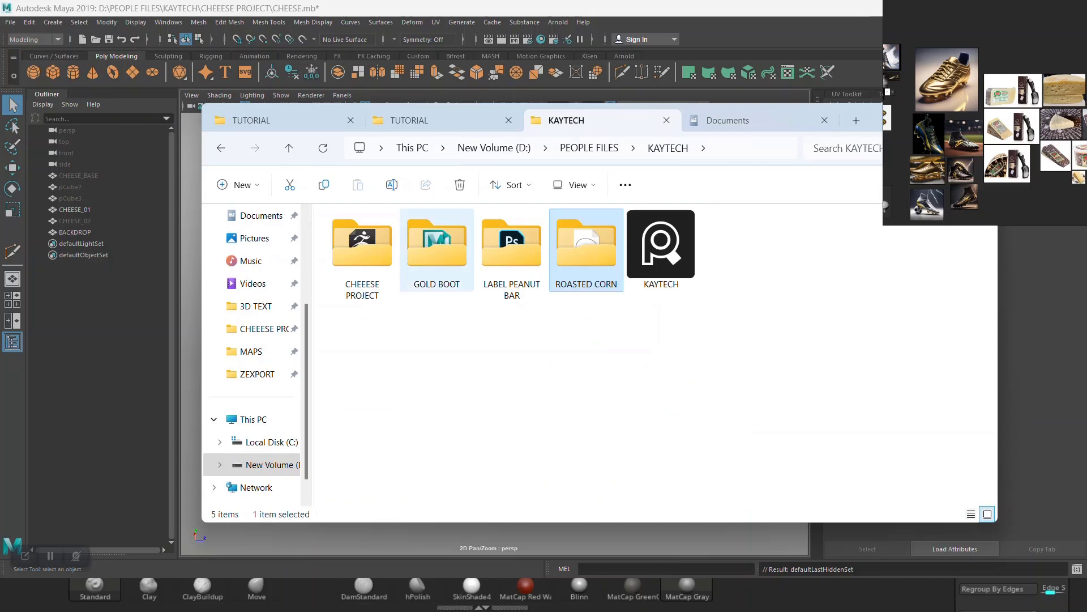
{"action": "left_click", "coordinate": [362, 255]}
{"action": "double_click", "coordinate": [363, 255]}
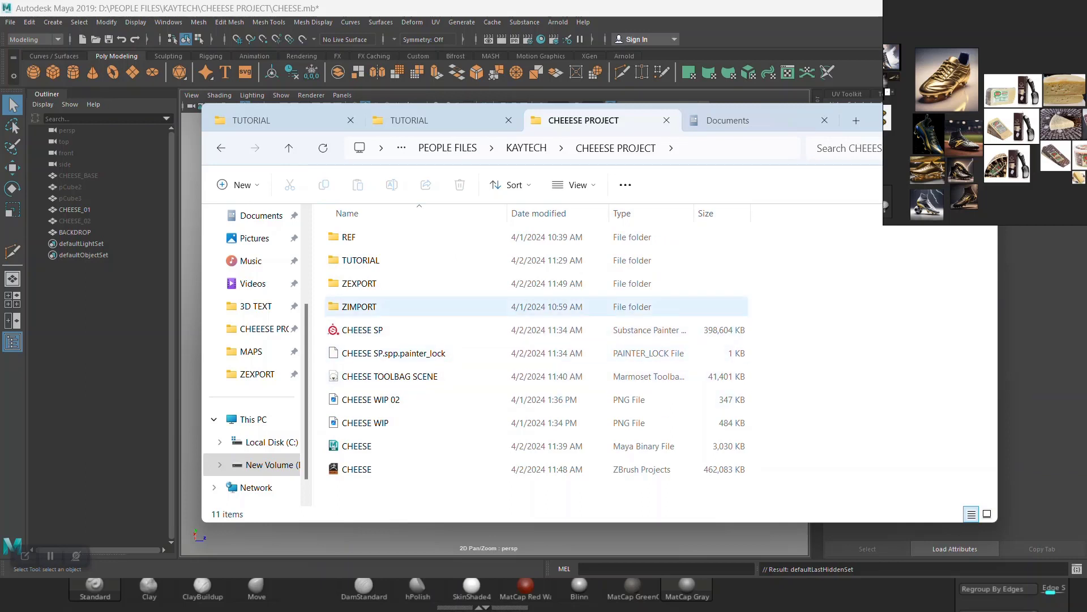
{"action": "double_click", "coordinate": [359, 284]}
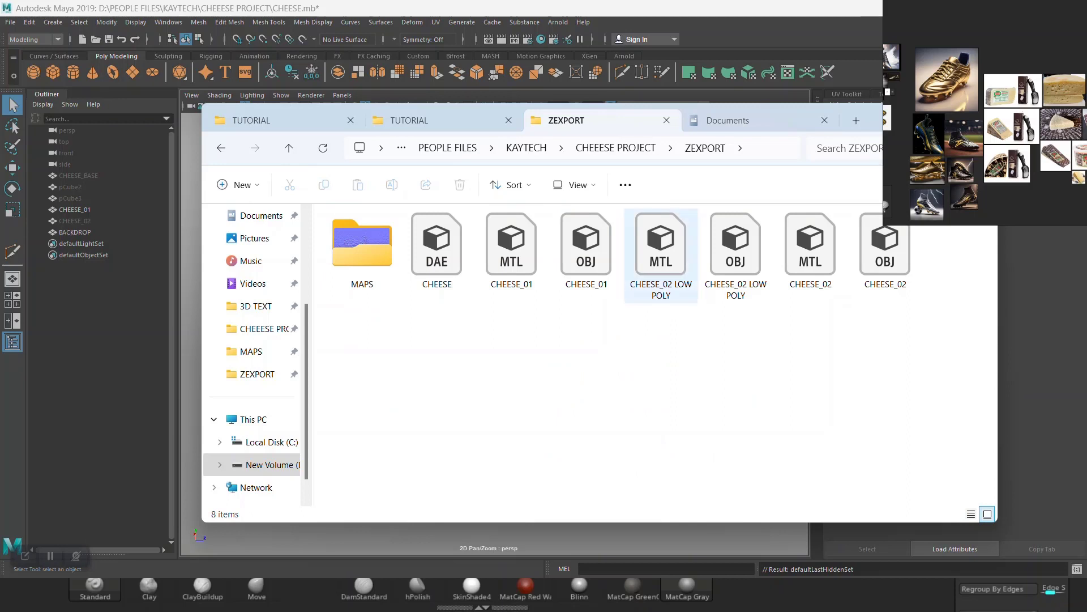
Bring the CHEESE_02 LOW POLY OBJ file from the ZEXPORT folder into the Maya scene
{"action": "left_click", "coordinate": [736, 255]}
{"action": "left_click_drag", "start_coordinate": [736, 255], "coordinate": [562, 533]}
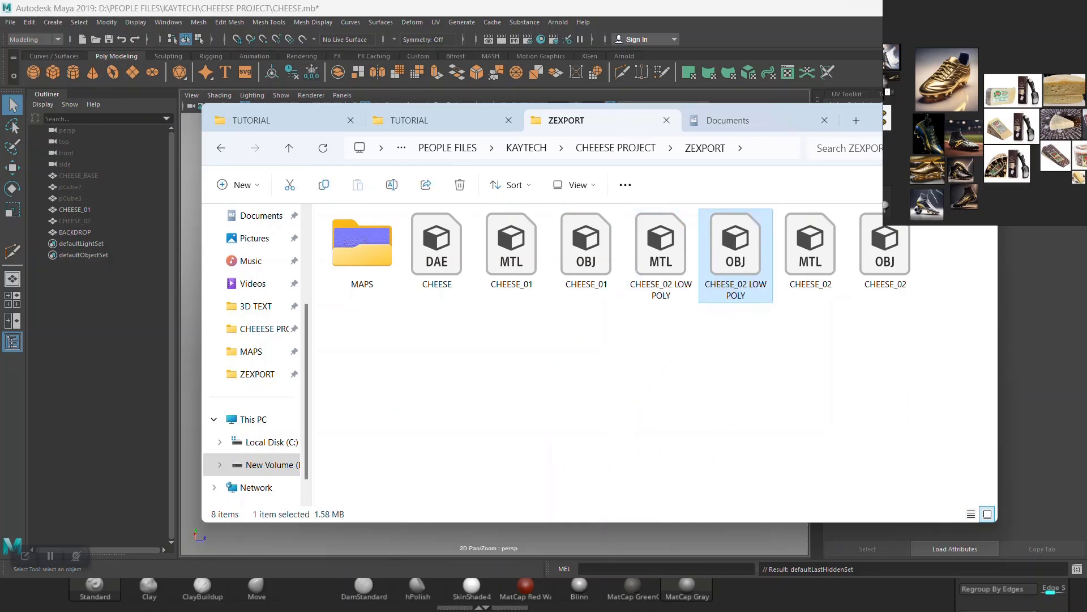
{"action": "left_click", "coordinate": [113, 385]}
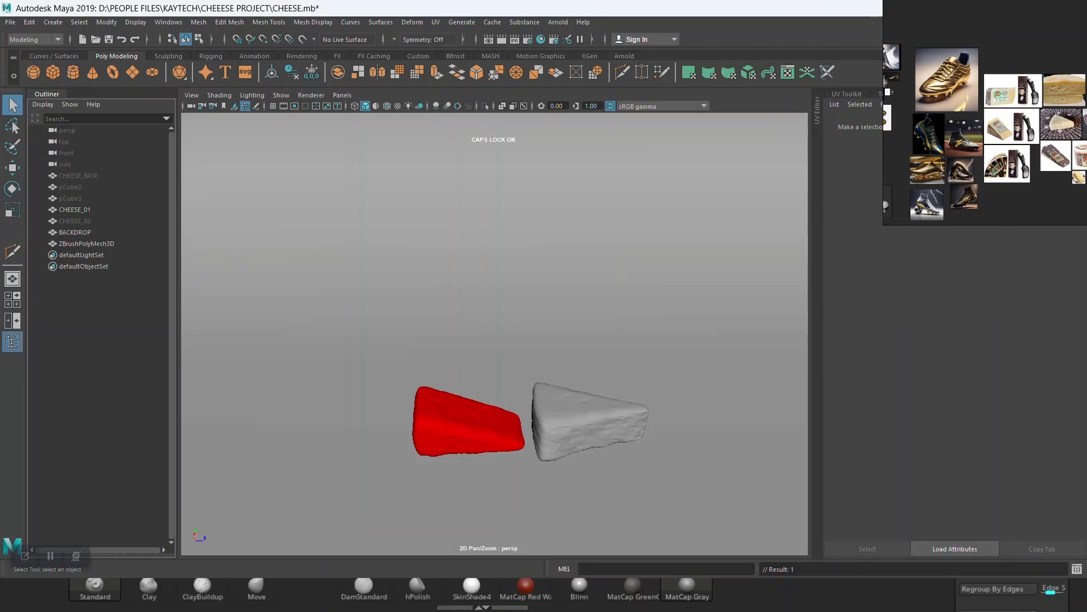
Isolate the imported ZBrushPolyMesh3D wedge in the perspective view
{"action": "left_click", "coordinate": [589, 423]}
{"action": "scroll", "coordinate": [589, 423], "scroll_direction": "up", "scroll_amount": 1}
{"action": "scroll", "coordinate": [531, 360], "scroll_direction": "up", "scroll_amount": 4}
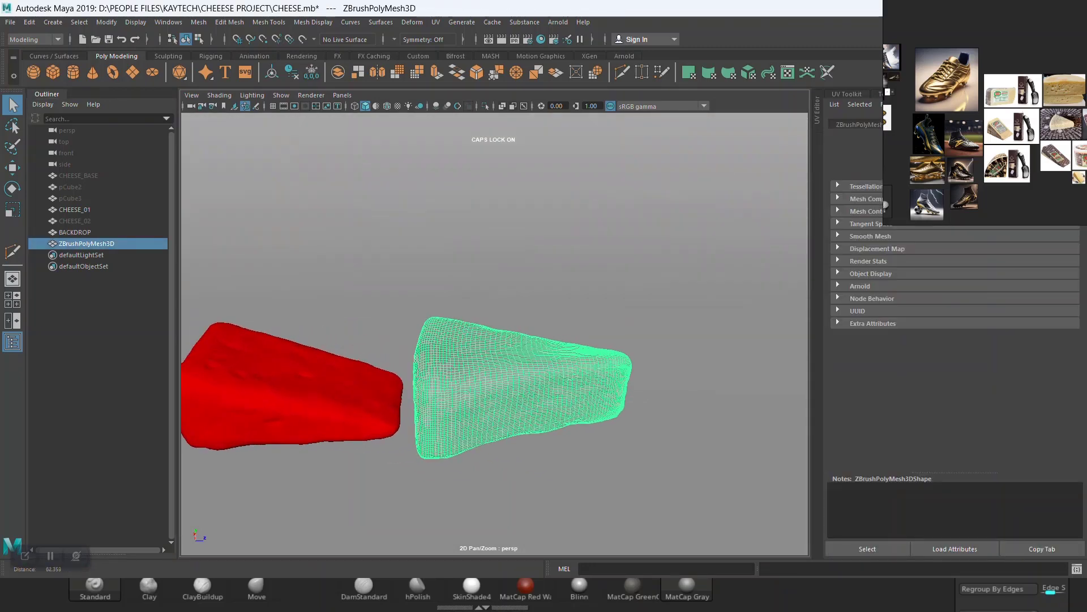
{"action": "key", "text": "ctrl+1"}
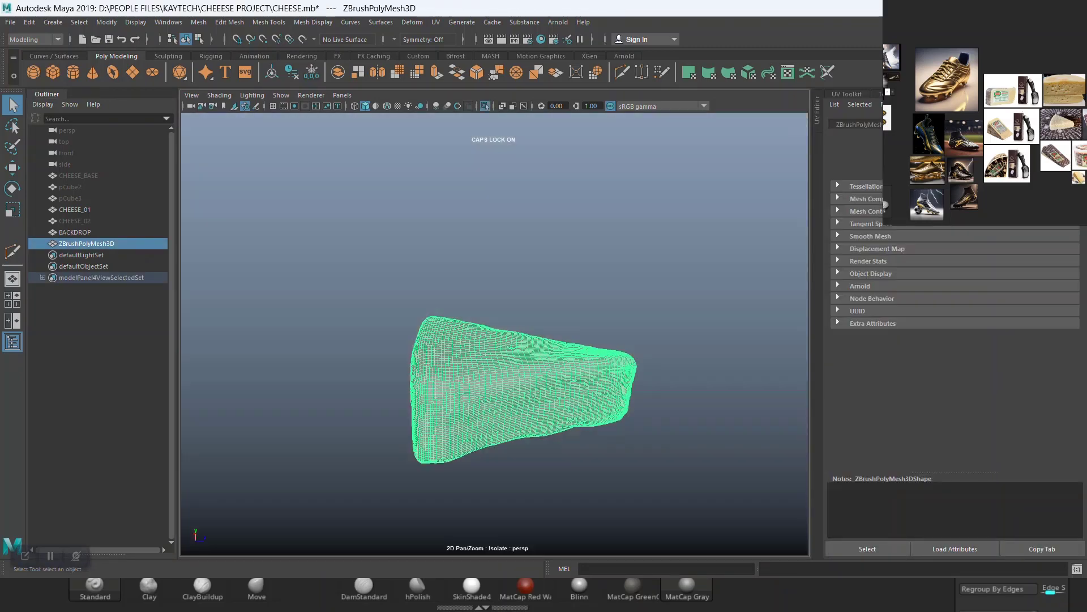
Open the UV Editor and UV Toolkit and display the imported wedge's UV layout
{"action": "left_click", "coordinate": [817, 111]}
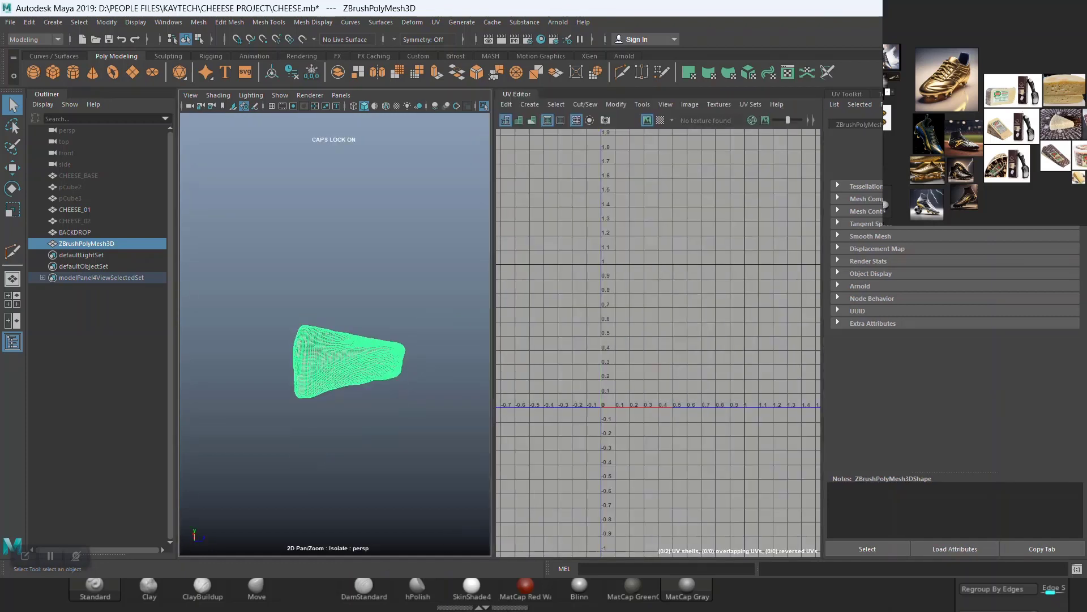
{"action": "left_click", "coordinate": [847, 94]}
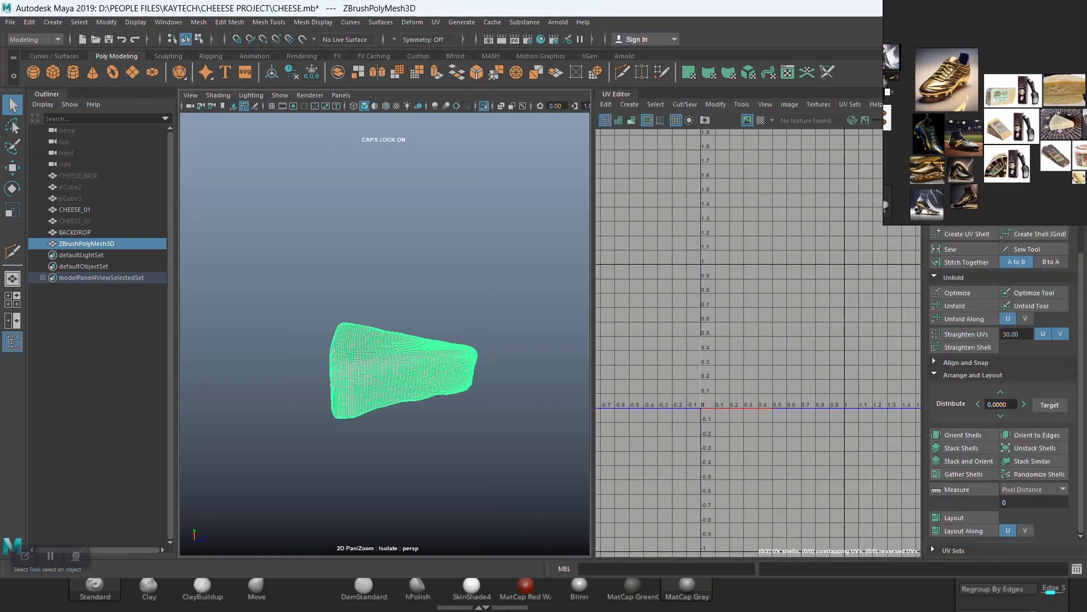
{"action": "right_click_drag", "start_coordinate": [429, 288], "coordinate": [487, 272]}
{"action": "left_click", "coordinate": [482, 277]}
{"action": "left_click", "coordinate": [425, 363]}
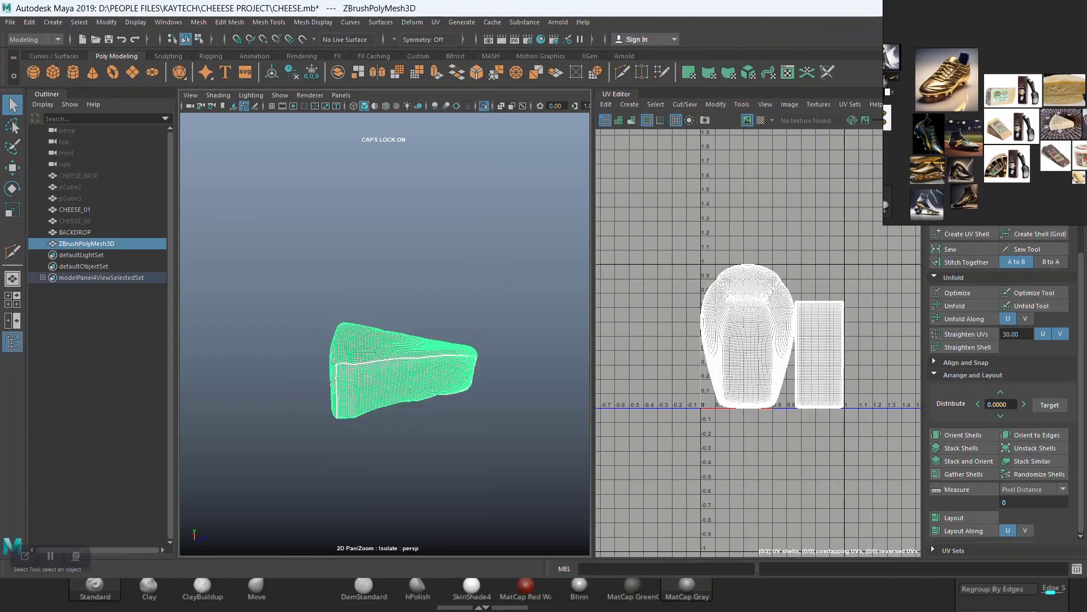
Examine the imported wedge's UV shells and the course of its seams along the mesh edges
{"action": "key", "text": "f"}
{"action": "scroll", "coordinate": [758, 344], "scroll_direction": "up", "scroll_amount": 5}
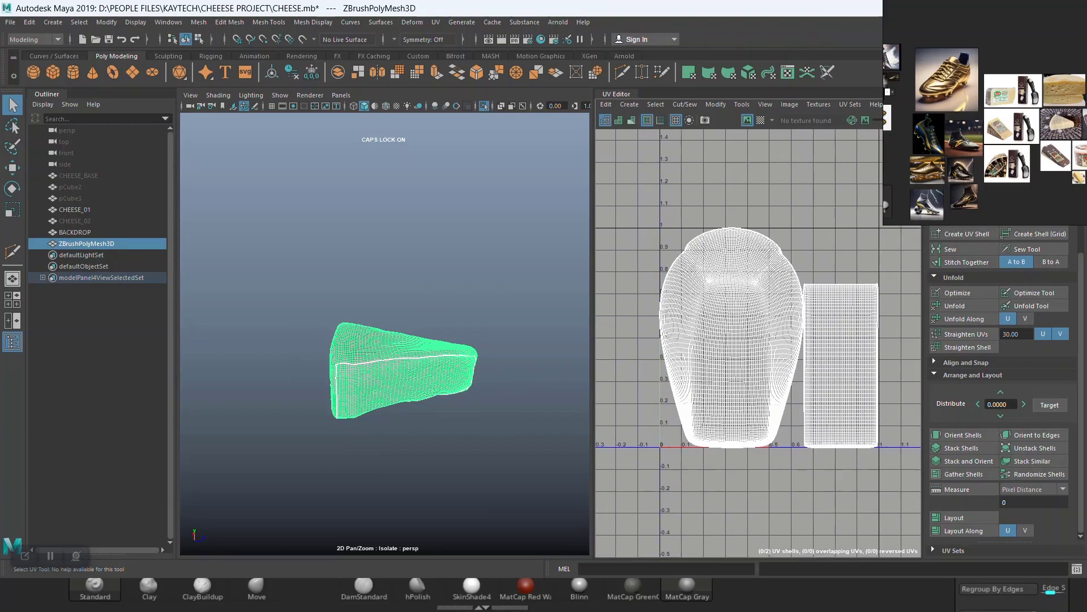
{"action": "scroll", "coordinate": [762, 345], "scroll_direction": "down", "scroll_amount": 3}
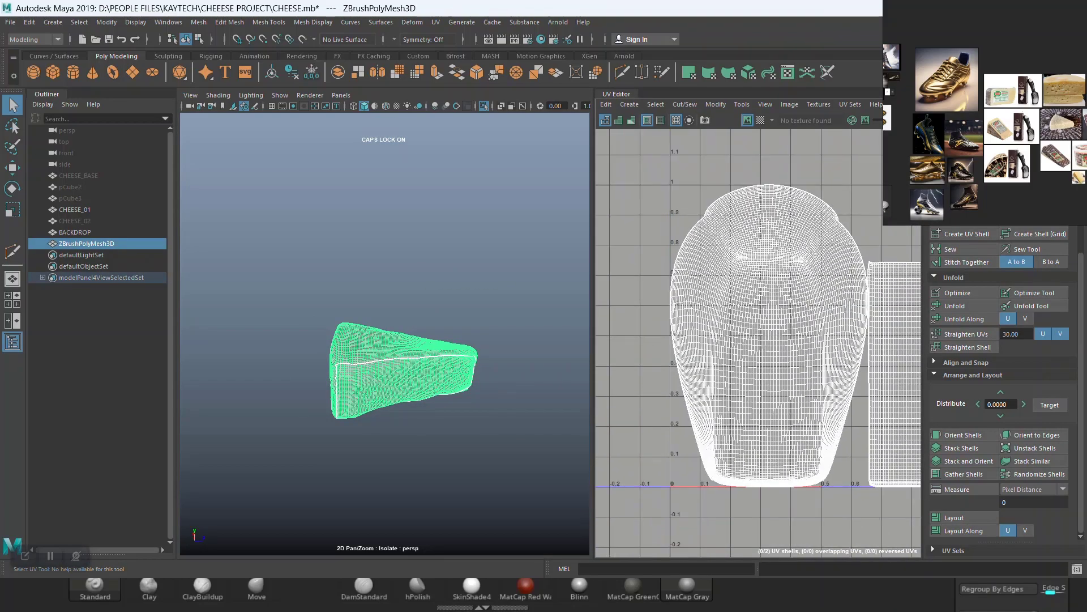
{"action": "left_click_drag", "start_coordinate": [363, 374], "coordinate": [385, 362], "text": "alt"}
{"action": "scroll", "coordinate": [419, 354], "scroll_direction": "up", "scroll_amount": 5}
{"action": "middle_click_drag", "start_coordinate": [385, 362], "coordinate": [385, 266], "text": "alt"}
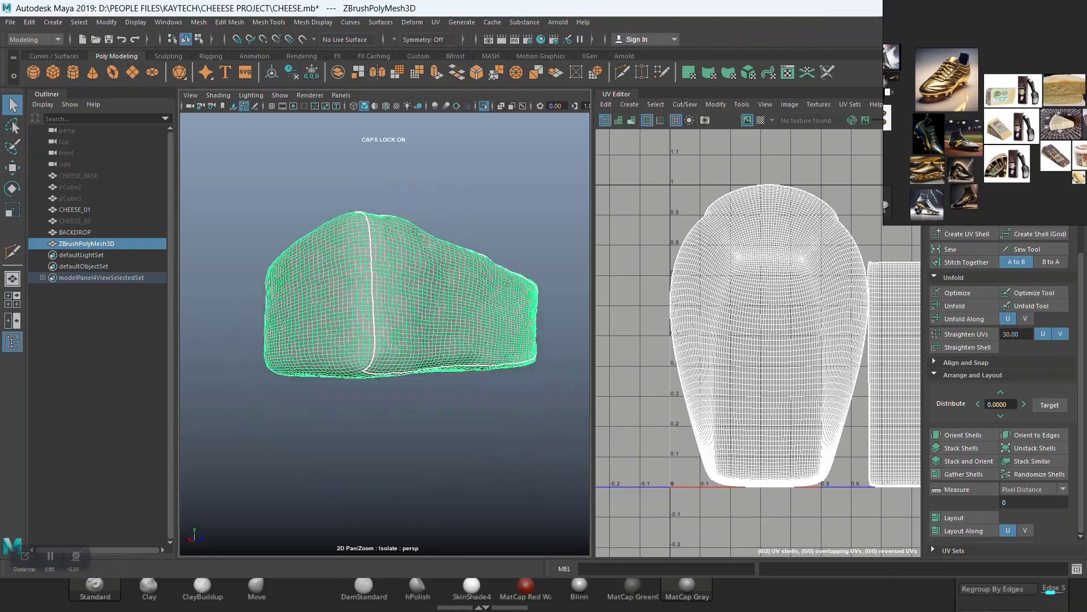
{"action": "scroll", "coordinate": [385, 266], "scroll_direction": "up", "scroll_amount": 5}
{"action": "left_click_drag", "start_coordinate": [386, 266], "coordinate": [453, 271], "text": "alt"}
{"action": "scroll", "coordinate": [385, 283], "scroll_direction": "down", "scroll_amount": 6}
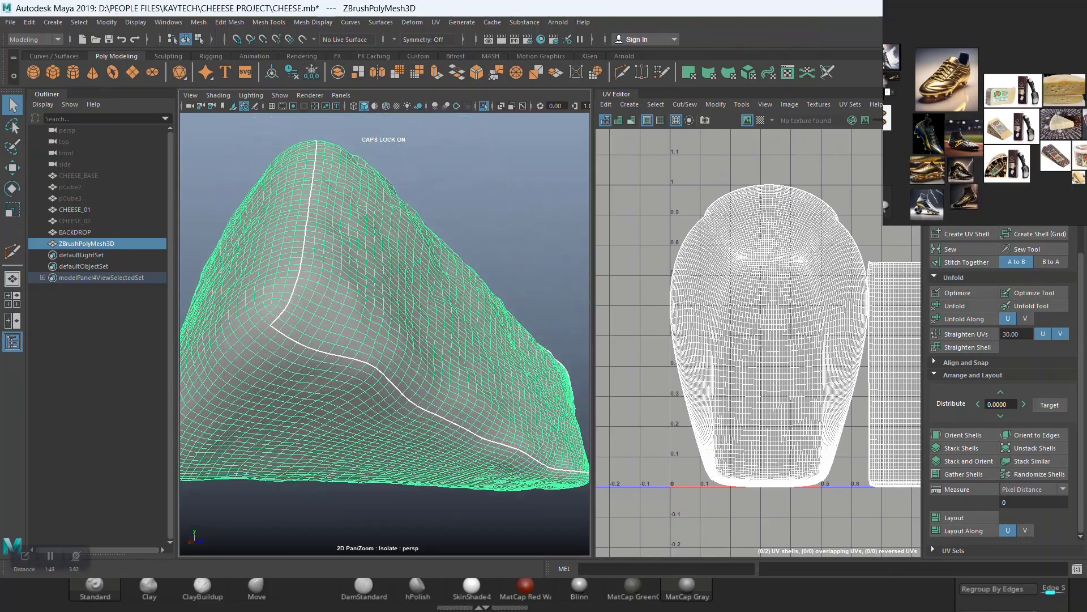
{"action": "scroll", "coordinate": [785, 323], "scroll_direction": "down", "scroll_amount": 2}
Select all UV shells of the imported wedge and delete its existing UVs
{"action": "right_click", "coordinate": [785, 323]}
{"action": "right_click_drag", "start_coordinate": [785, 323], "coordinate": [737, 307]}
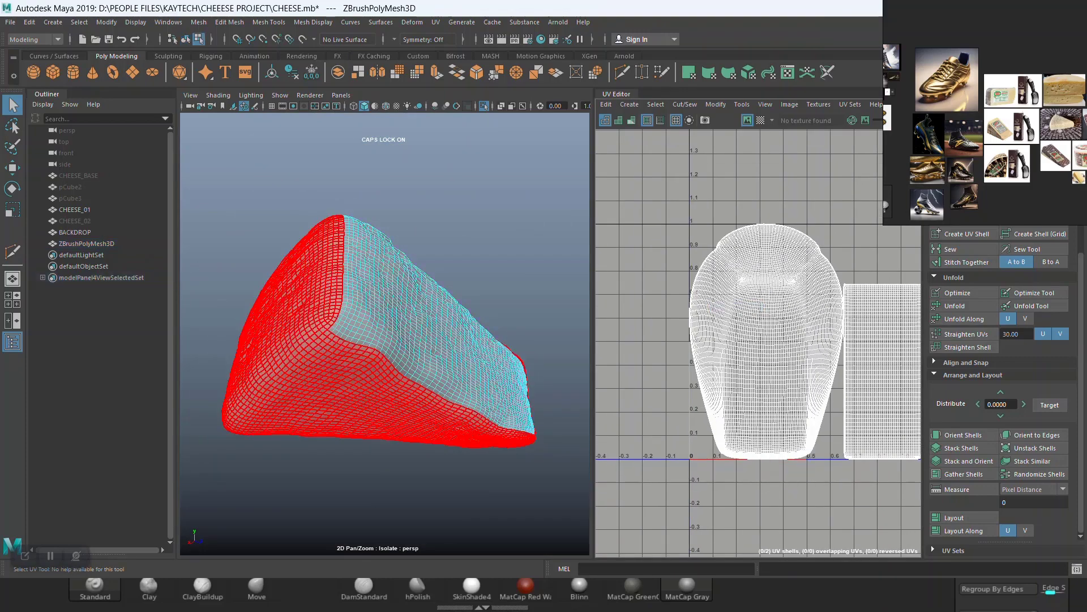
{"action": "left_click_drag", "start_coordinate": [674, 248], "coordinate": [895, 452]}
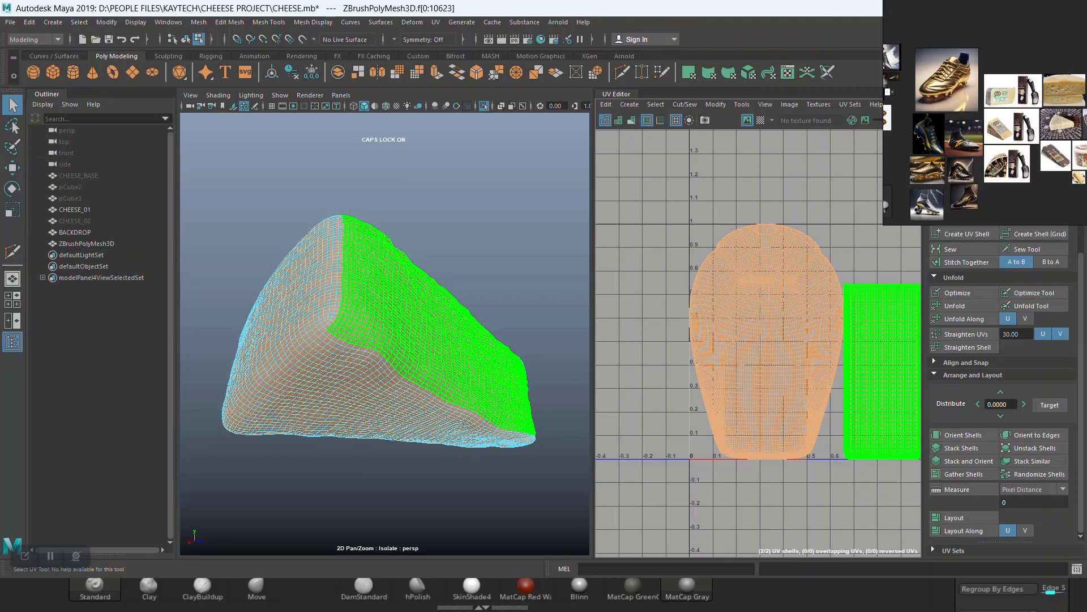
{"action": "key", "text": "Delete"}
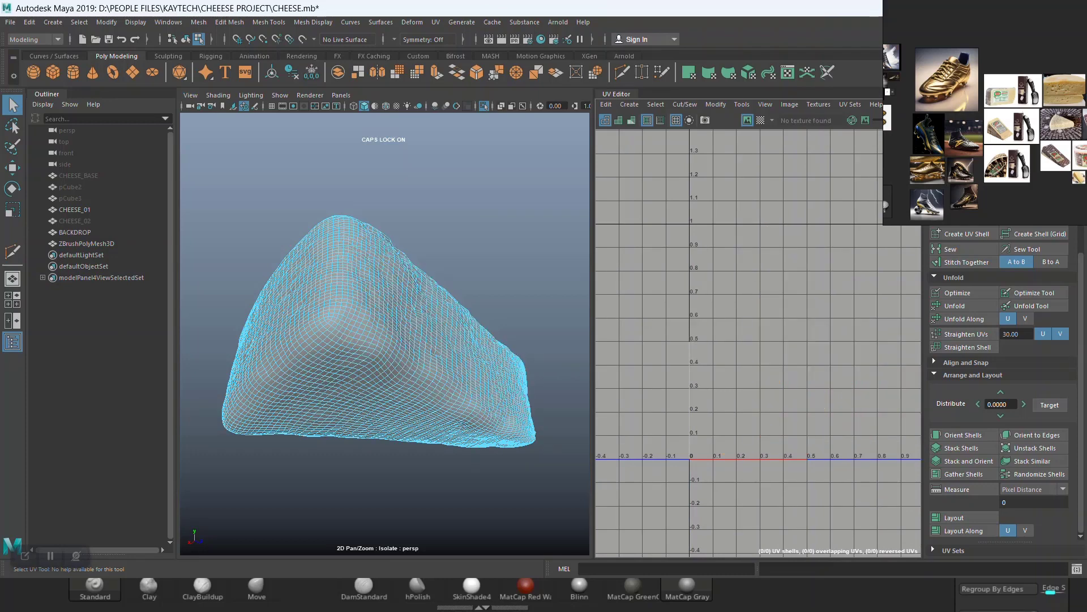
Switch to ZBrush, duplicate the CHEESE2 subtool and hide the original CHEESE2
{"action": "right_click_drag", "start_coordinate": [997, 136], "coordinate": [715, 367]}
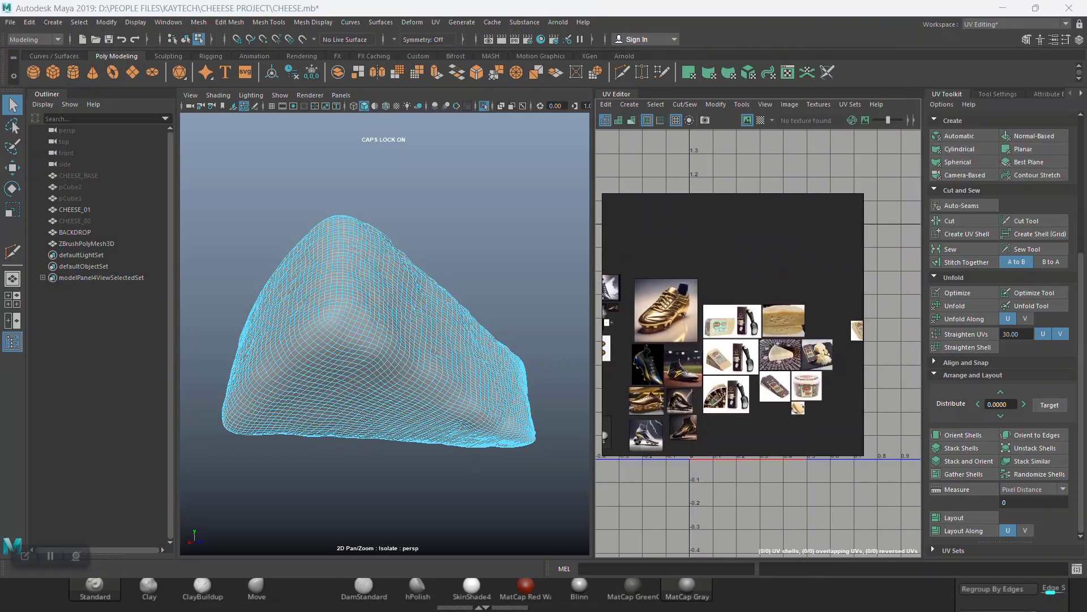
{"action": "left_click", "coordinate": [1003, 8]}
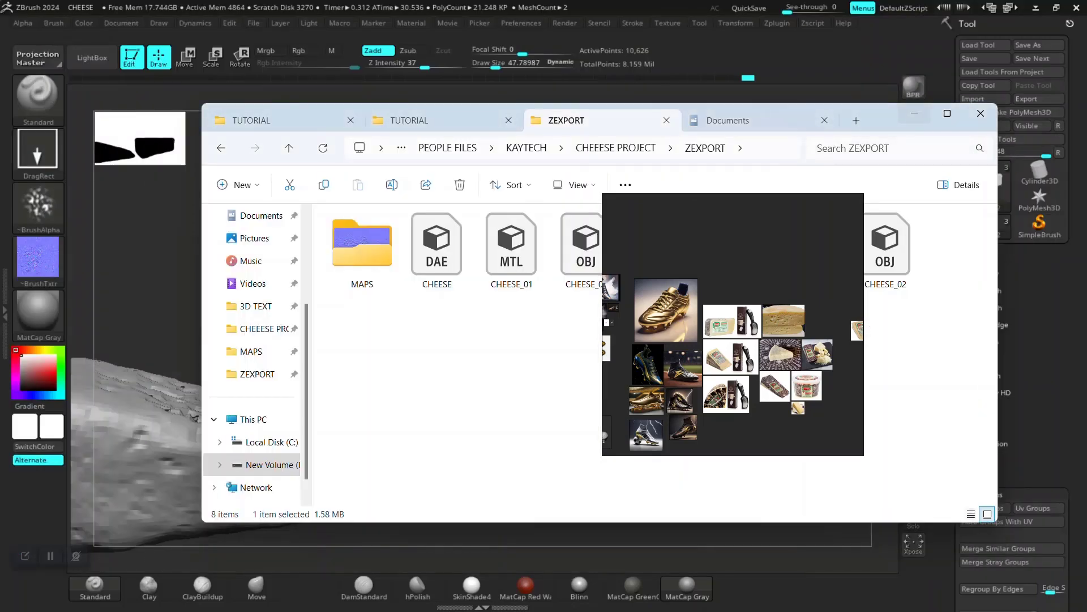
{"action": "left_click", "coordinate": [915, 113]}
{"action": "left_click", "coordinate": [978, 256]}
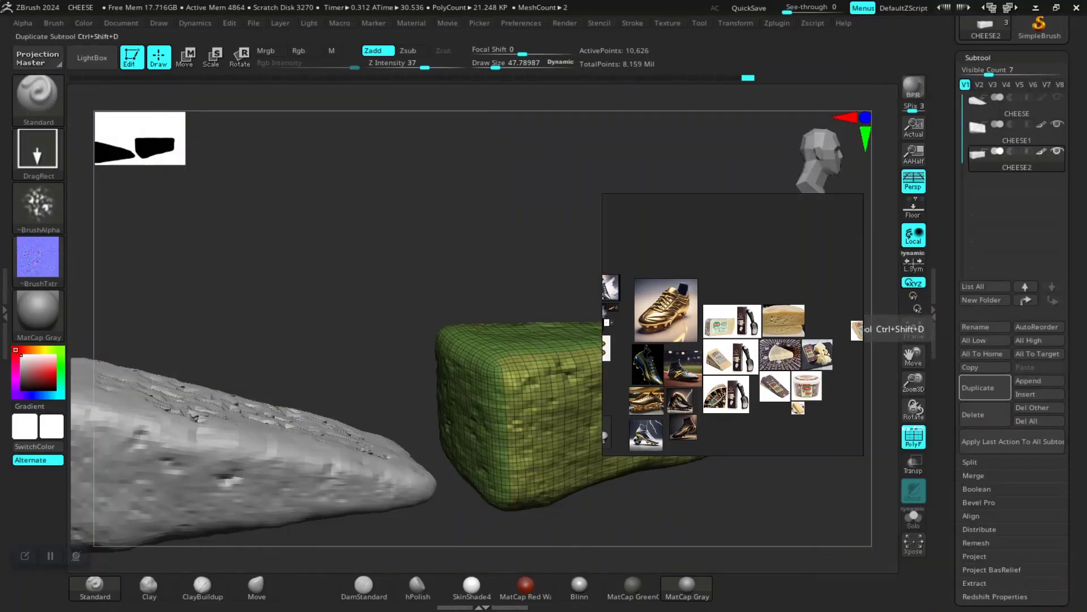
{"action": "left_click", "coordinate": [985, 388]}
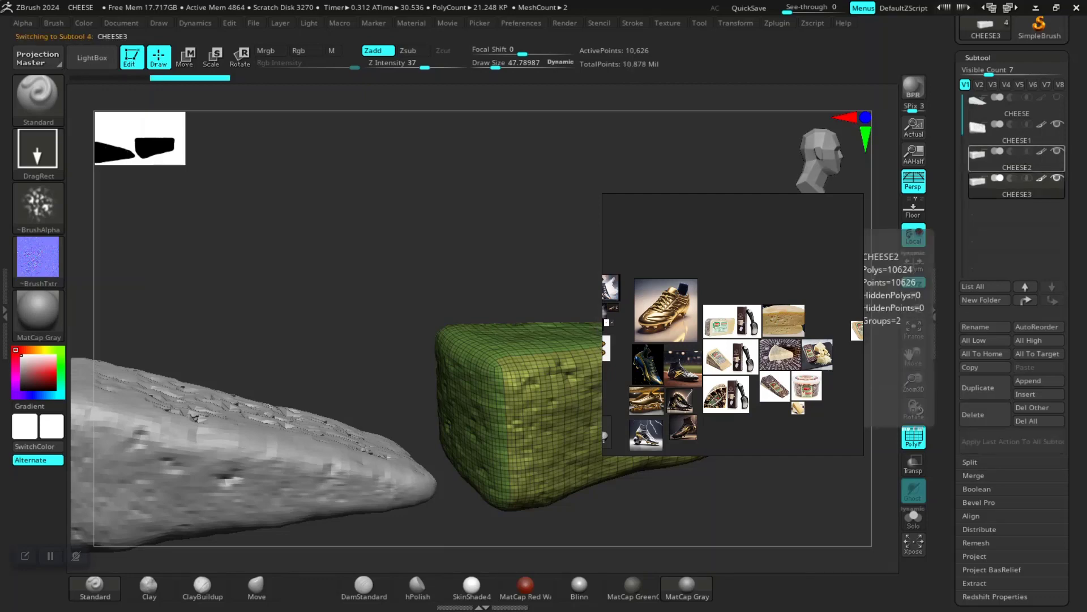
{"action": "left_click", "coordinate": [1056, 151]}
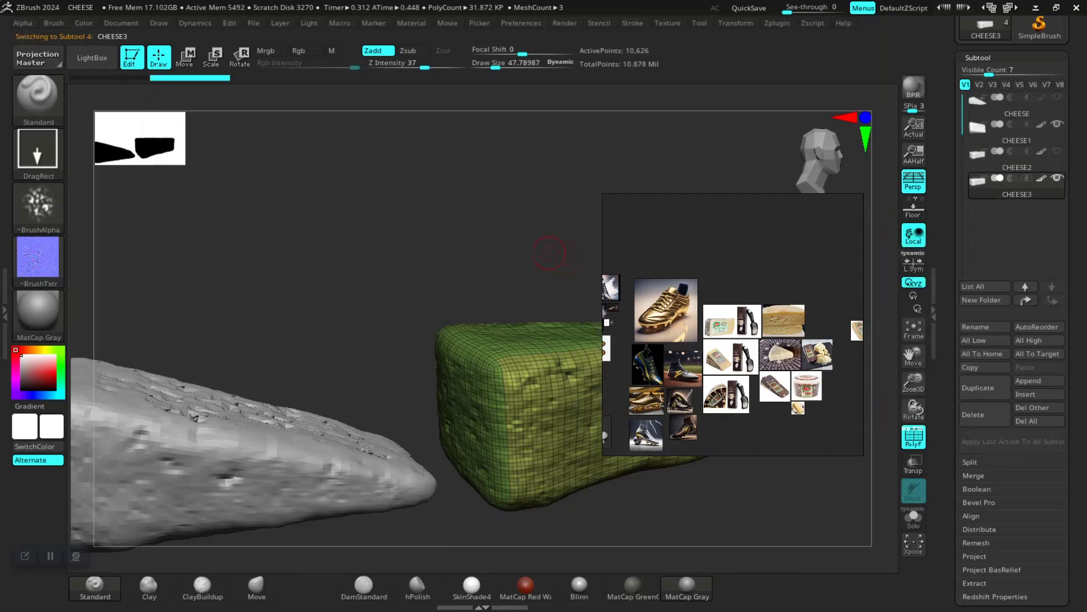
Save the ZBrush project as CHEESE in the CHEEESE PROJECT folder, overwriting the existing file
{"action": "key", "text": "alt+Tab"}
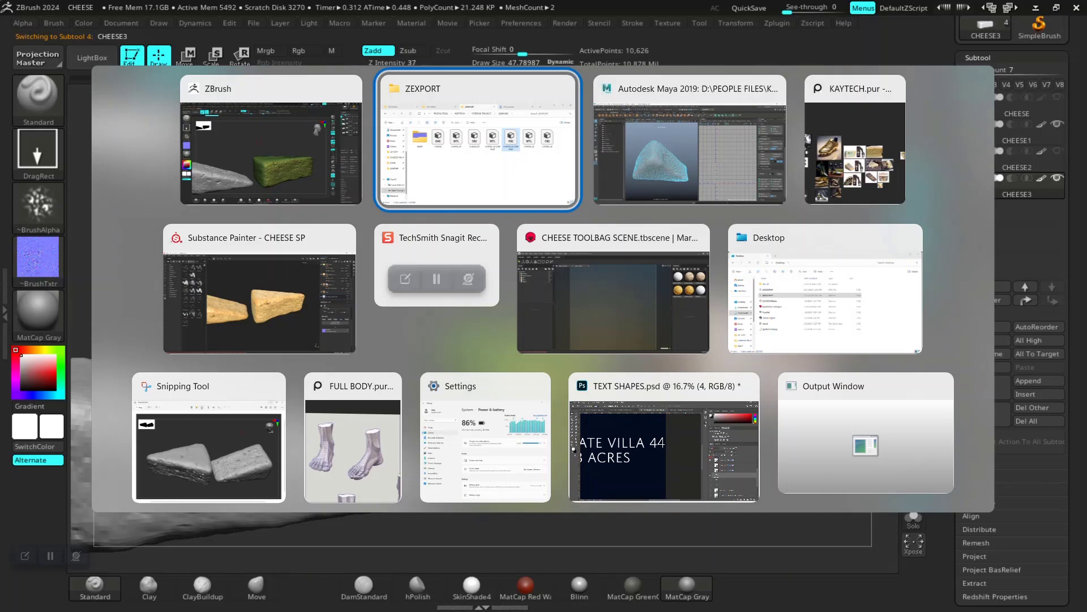
{"action": "left_click", "coordinate": [311, 193]}
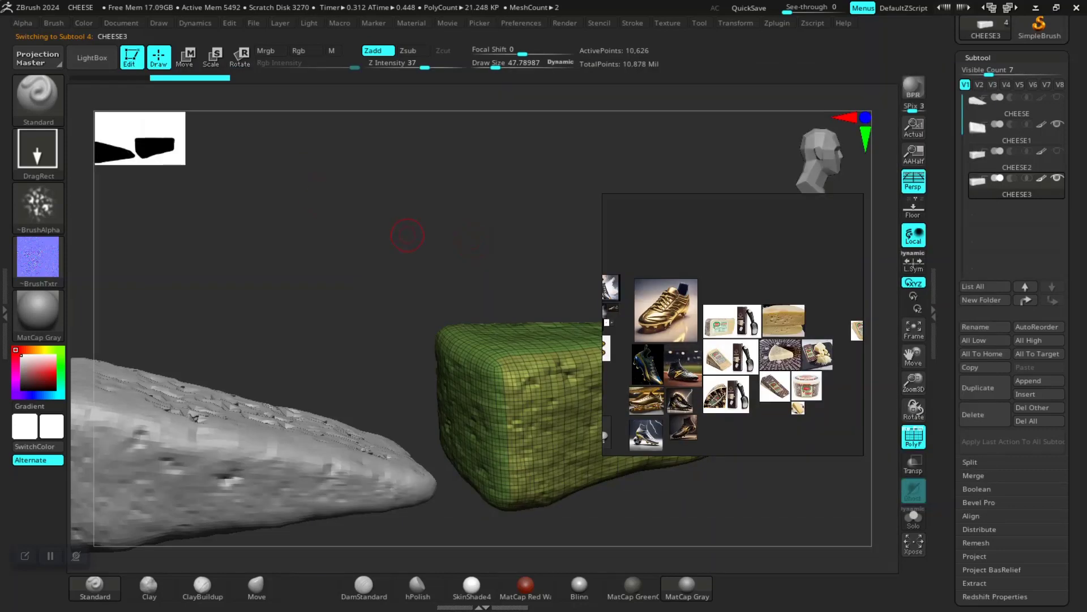
{"action": "key", "text": "ctrl"}
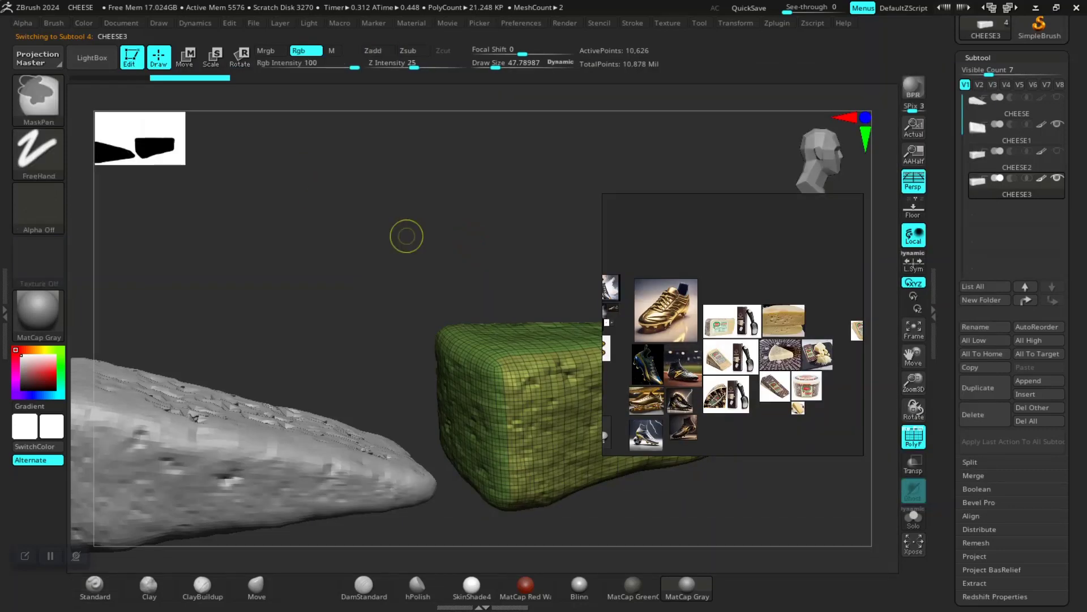
{"action": "key", "text": "ctrl+s"}
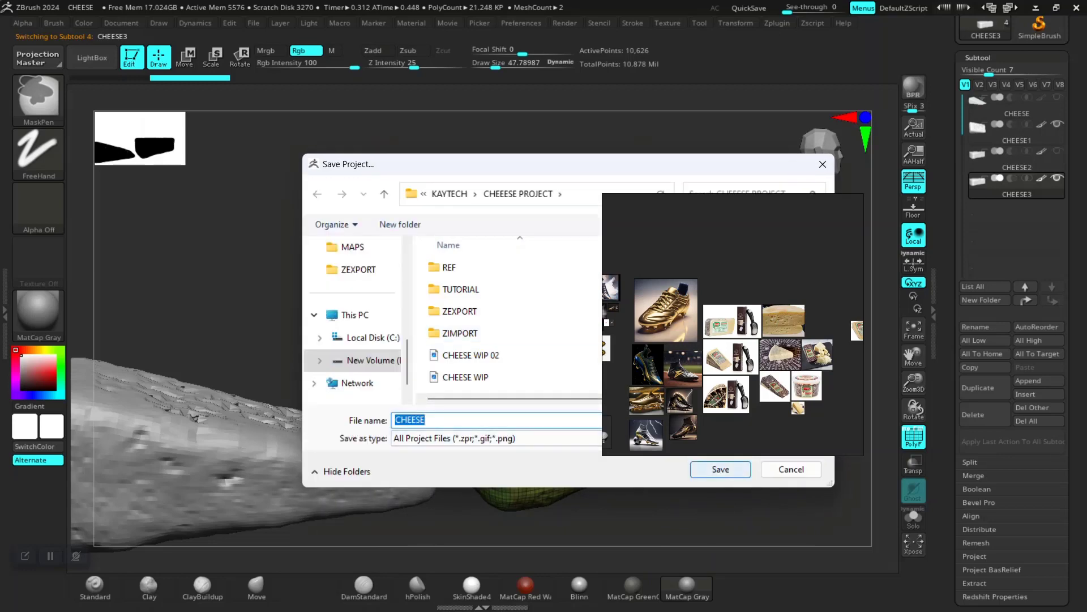
{"action": "left_click", "coordinate": [720, 469]}
{"action": "key", "text": "Return"}
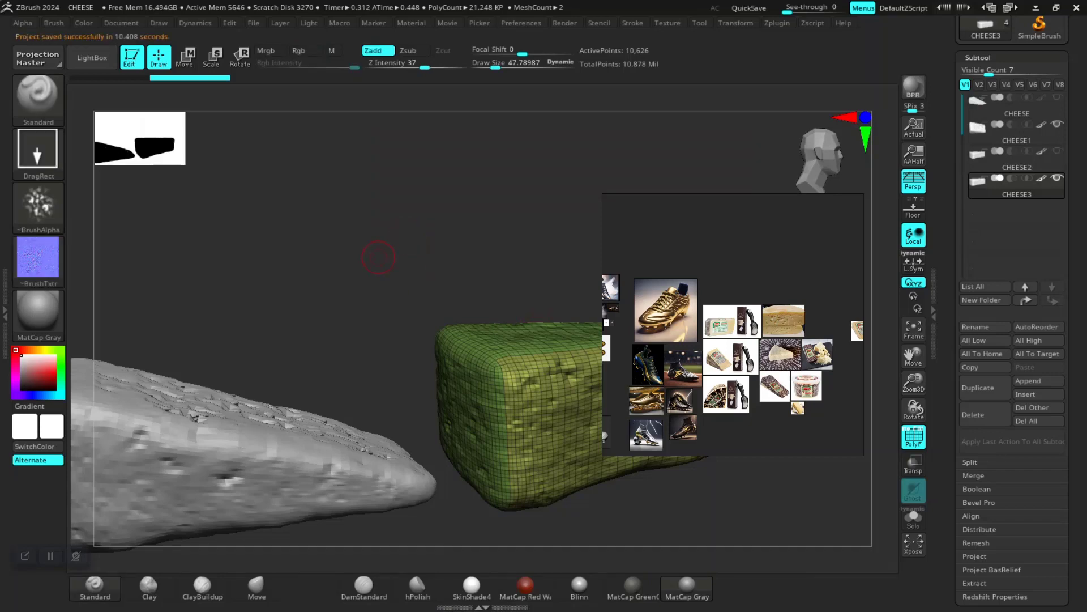
Switch back to Maya and move the floating reference board off the UV Editor and over the Outliner
{"action": "key", "text": "alt+Tab"}
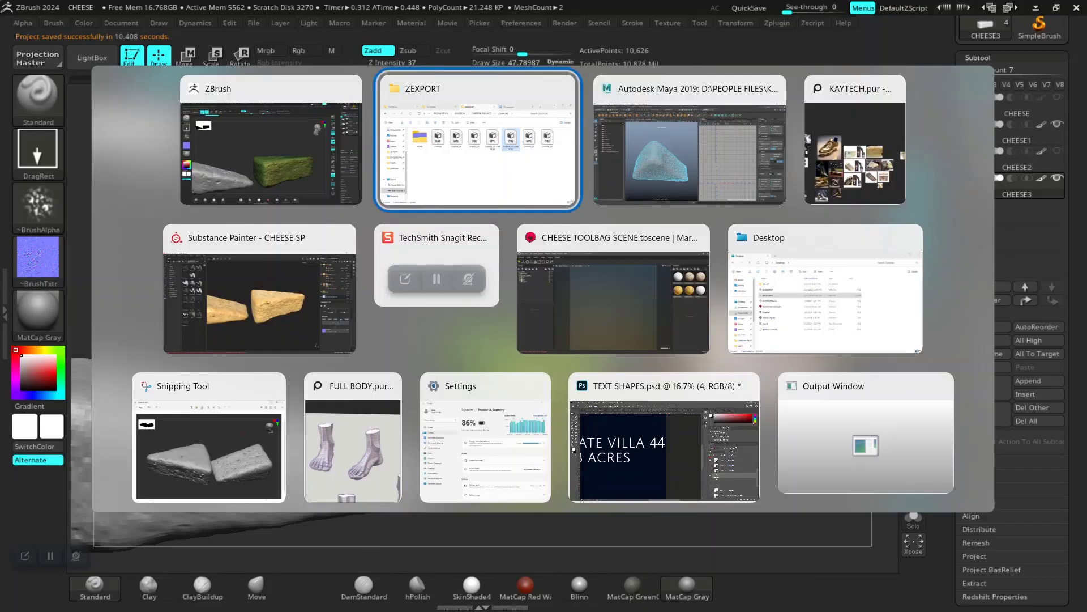
{"action": "key", "text": "alt+Tab"}
{"action": "right_click_drag", "start_coordinate": [733, 324], "coordinate": [161, 170]}
Select all faces of the wedge and apply a Camera-Based UV projection from its side view, then clear the face selection
{"action": "right_click_drag", "start_coordinate": [408, 340], "coordinate": [351, 340], "text": "alt"}
{"action": "left_click_drag", "start_coordinate": [363, 351], "coordinate": [406, 336], "text": "alt"}
{"action": "middle_click_drag", "start_coordinate": [407, 336], "coordinate": [438, 290], "text": "alt"}
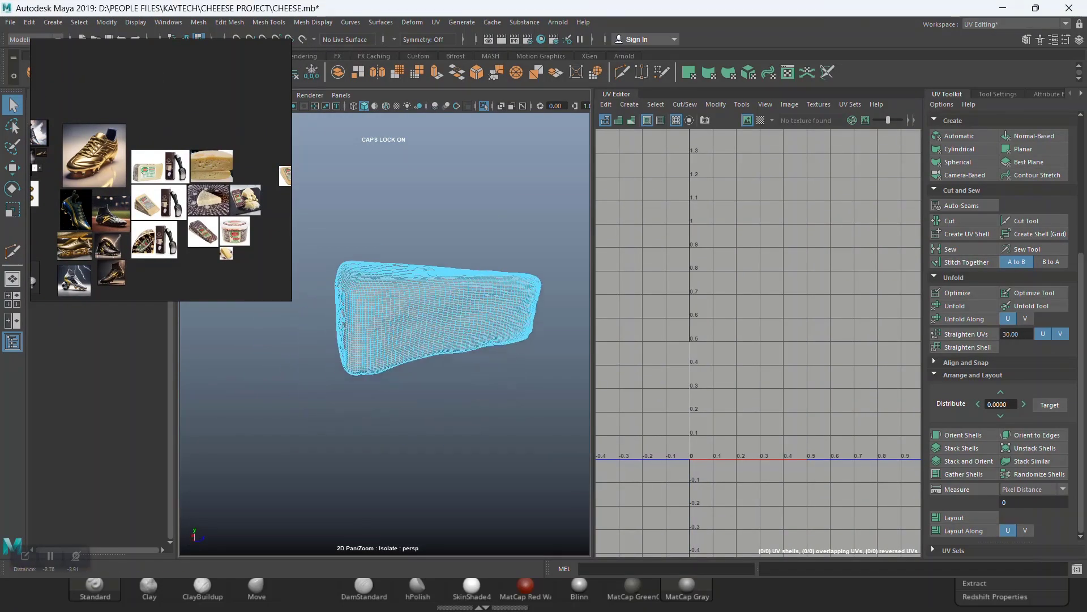
{"action": "right_click_drag", "start_coordinate": [396, 290], "coordinate": [441, 320], "text": "alt"}
{"action": "right_click_drag", "start_coordinate": [442, 334], "coordinate": [385, 334], "text": "alt"}
{"action": "left_click_drag", "start_coordinate": [334, 224], "coordinate": [515, 410]}
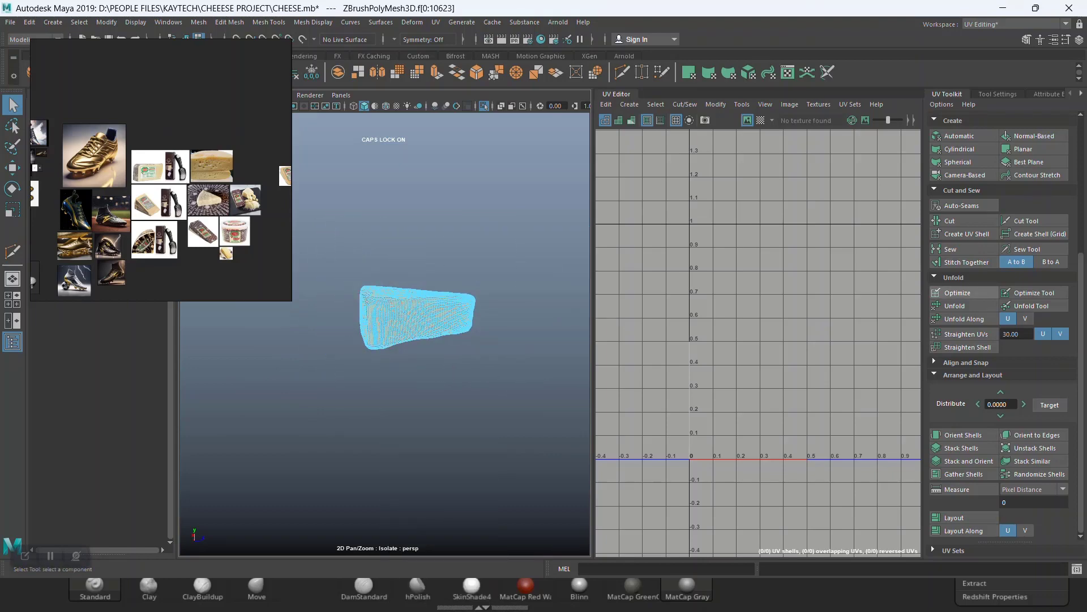
{"action": "right_click_drag", "start_coordinate": [381, 326], "coordinate": [450, 320], "text": "alt"}
{"action": "left_click", "coordinate": [965, 175]}
{"action": "left_click_drag", "start_coordinate": [451, 320], "coordinate": [434, 291], "text": "alt"}
{"action": "left_click", "coordinate": [416, 385]}
Switch the wedge to edge selection and select a full edge loop starting near its lower front corner
{"action": "right_click", "coordinate": [401, 288]}
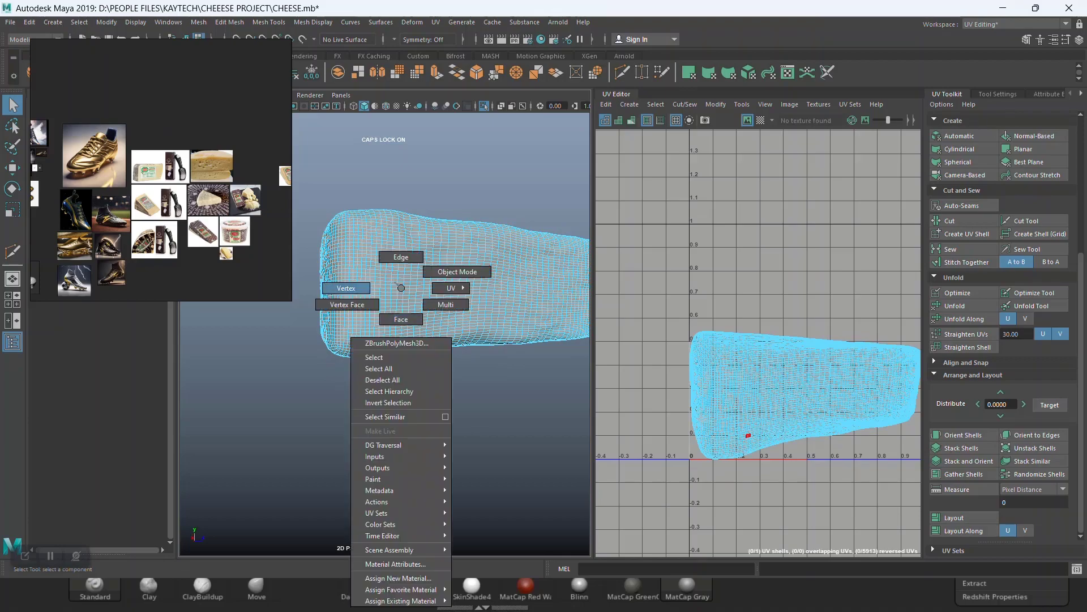
{"action": "right_click_drag", "start_coordinate": [392, 263], "coordinate": [454, 294]}
{"action": "left_click_drag", "start_coordinate": [453, 294], "coordinate": [433, 346], "text": "alt"}
{"action": "right_click_drag", "start_coordinate": [433, 345], "coordinate": [476, 345], "text": "alt"}
{"action": "left_click_drag", "start_coordinate": [475, 346], "coordinate": [473, 365], "text": "alt"}
{"action": "right_click_drag", "start_coordinate": [473, 365], "coordinate": [504, 365], "text": "alt"}
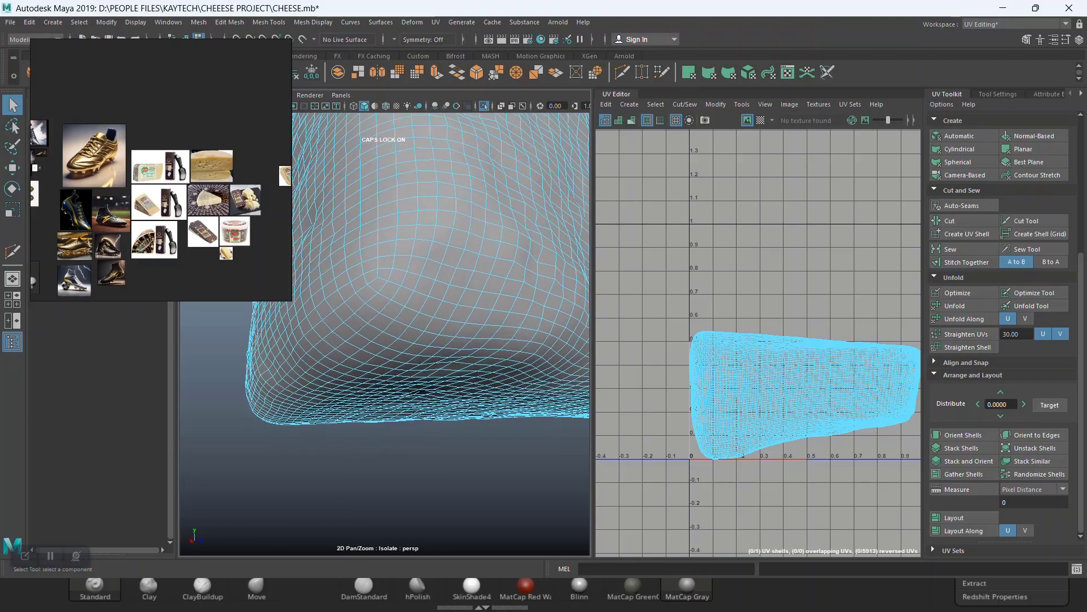
{"action": "double_click", "coordinate": [386, 269]}
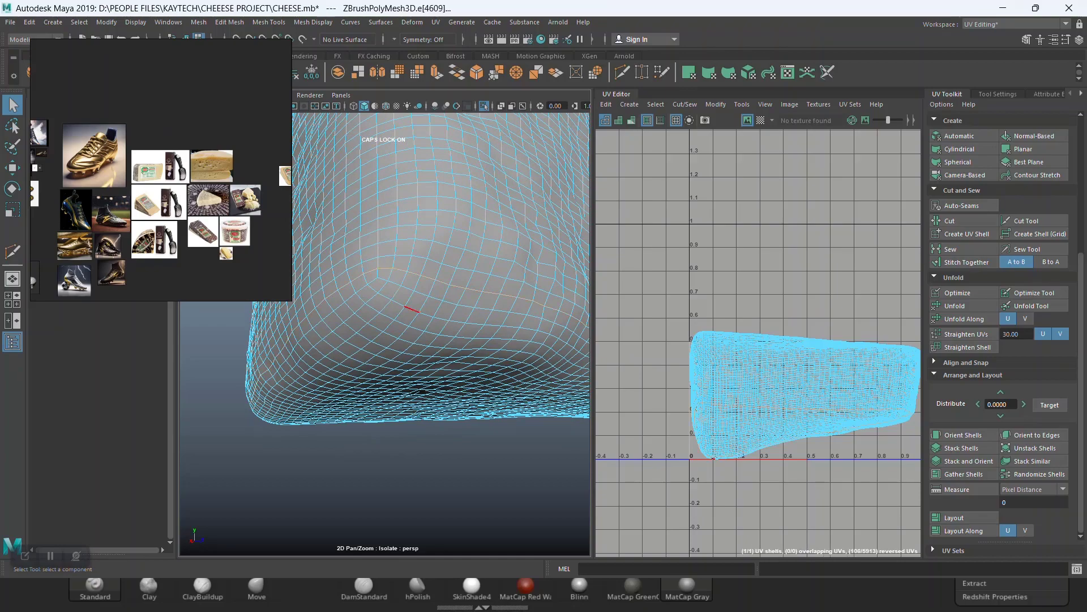
Examine the course of the selected edge loop around the wedge's sides and corners
{"action": "right_click_drag", "start_coordinate": [391, 283], "coordinate": [339, 283], "text": "alt"}
{"action": "left_click_drag", "start_coordinate": [431, 317], "coordinate": [340, 345], "text": "alt"}
{"action": "right_click_drag", "start_coordinate": [340, 345], "coordinate": [386, 346], "text": "alt"}
{"action": "left_click_drag", "start_coordinate": [385, 345], "coordinate": [422, 170], "text": "alt"}
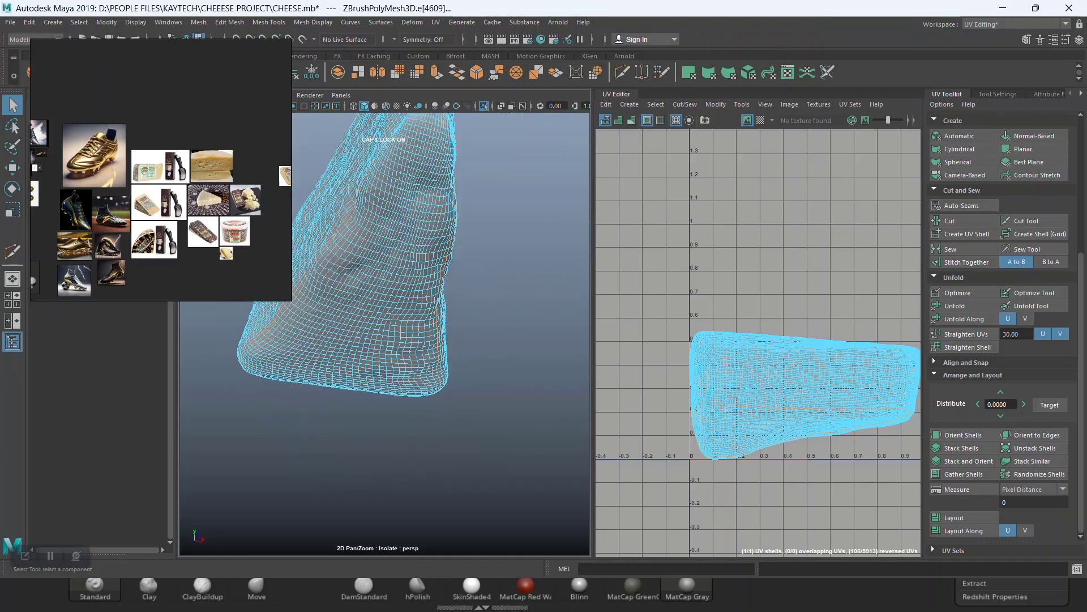
{"action": "middle_click_drag", "start_coordinate": [422, 170], "coordinate": [418, 286], "text": "alt"}
{"action": "right_click_drag", "start_coordinate": [418, 286], "coordinate": [526, 306], "text": "alt"}
{"action": "left_click_drag", "start_coordinate": [454, 295], "coordinate": [488, 397], "text": "alt"}
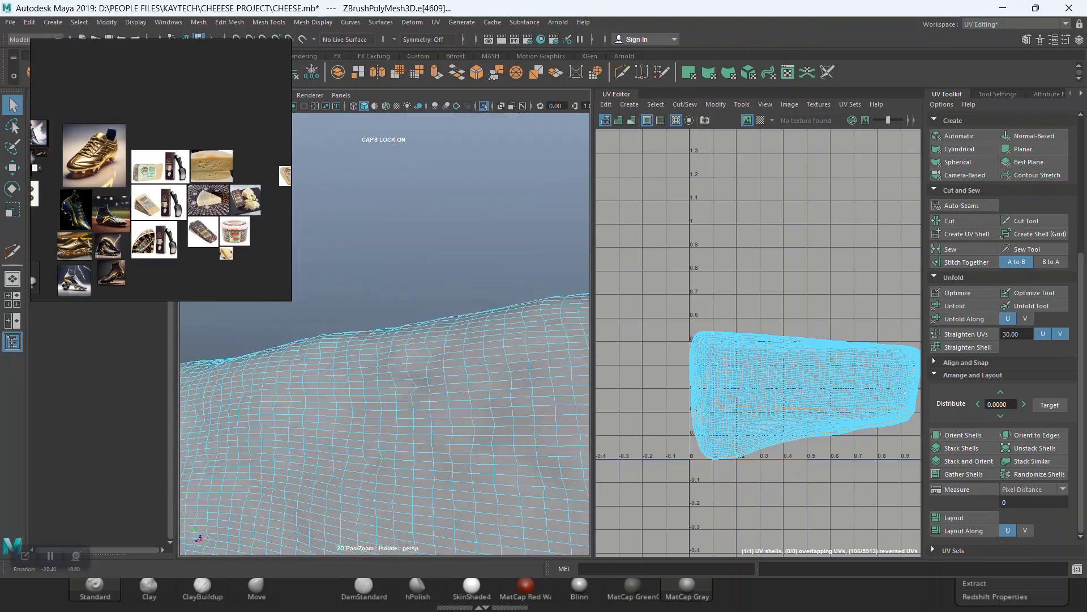
{"action": "right_click_drag", "start_coordinate": [487, 396], "coordinate": [340, 385], "text": "alt"}
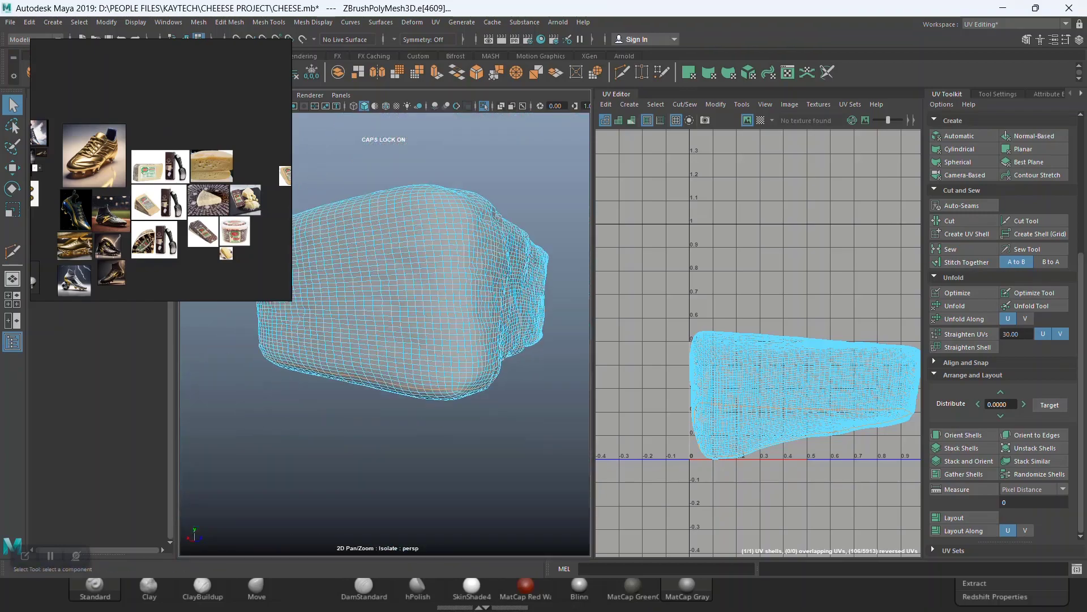
{"action": "left_click_drag", "start_coordinate": [362, 374], "coordinate": [335, 289], "text": "alt"}
{"action": "right_click_drag", "start_coordinate": [340, 294], "coordinate": [408, 309], "text": "alt"}
{"action": "left_click_drag", "start_coordinate": [408, 309], "coordinate": [391, 317], "text": "alt"}
{"action": "right_click_drag", "start_coordinate": [391, 317], "coordinate": [424, 322], "text": "alt"}
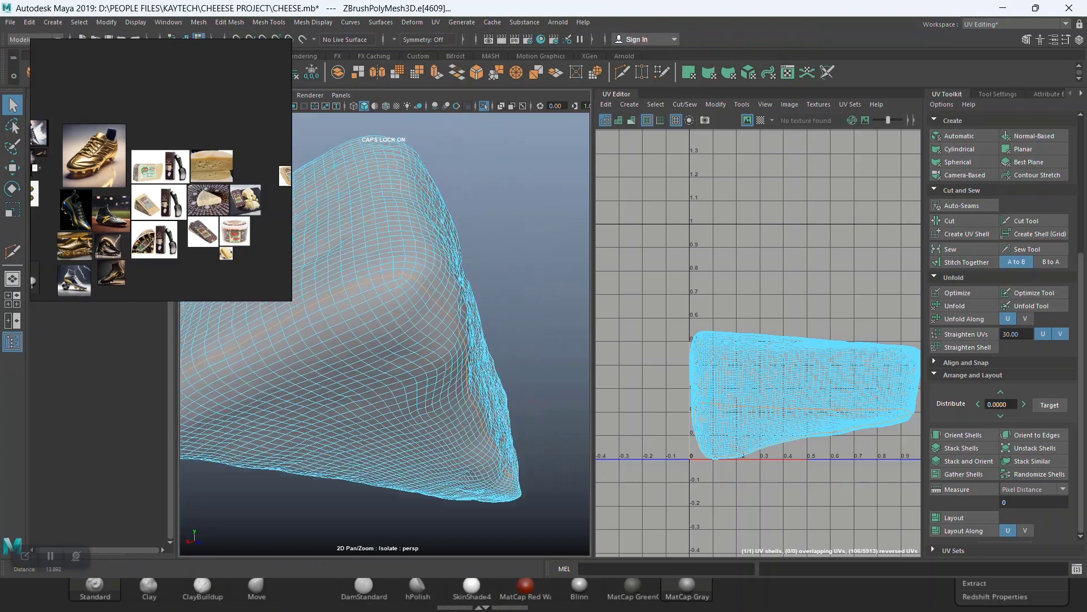
Replace the full loop with a shorter run of edges starting at the wedge's corner as the seam selection
{"action": "right_click_drag", "start_coordinate": [391, 275], "coordinate": [425, 277], "text": "alt"}
{"action": "left_click_drag", "start_coordinate": [425, 278], "coordinate": [409, 264], "text": "alt"}
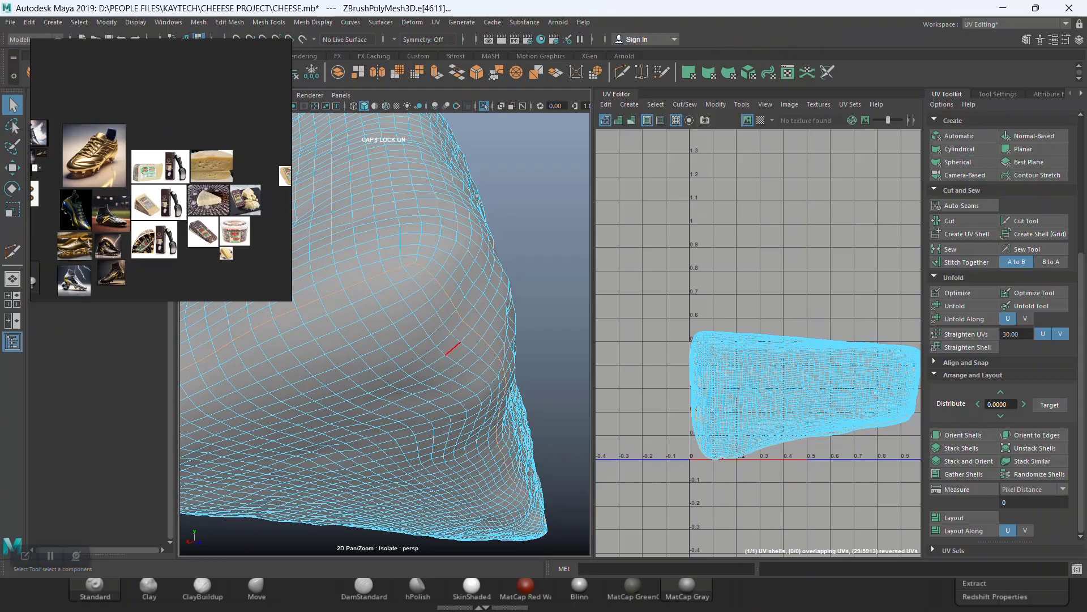
{"action": "right_click_drag", "start_coordinate": [453, 348], "coordinate": [402, 343], "text": "alt"}
{"action": "left_click_drag", "start_coordinate": [402, 343], "coordinate": [249, 331], "text": "alt"}
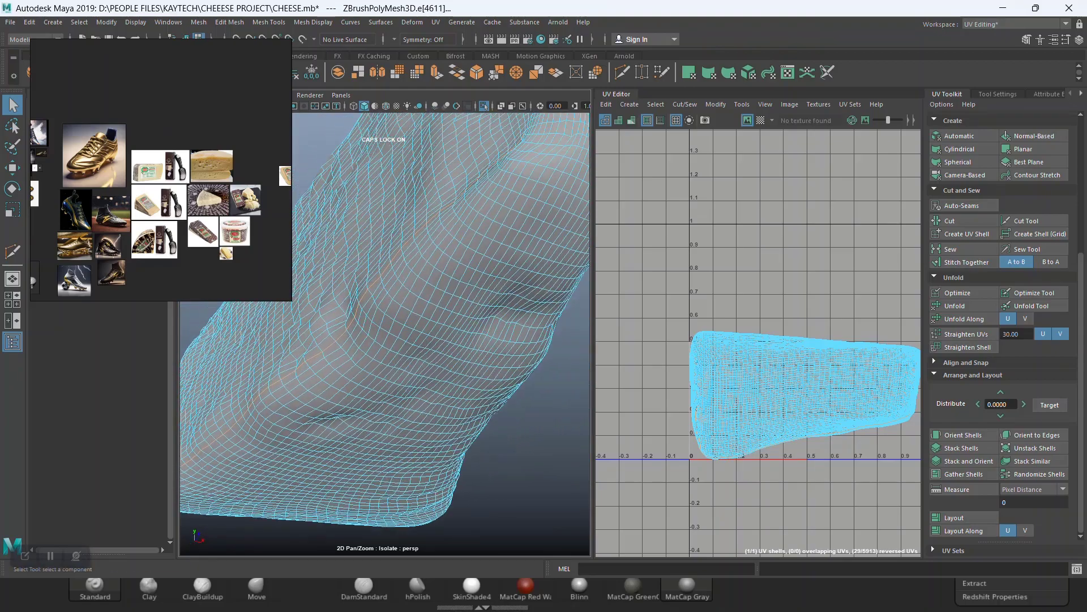
Extend the seam edge selection along the wedge's side to its next lower corner
{"action": "left_click_drag", "start_coordinate": [340, 334], "coordinate": [408, 403], "text": "alt"}
{"action": "middle_click_drag", "start_coordinate": [396, 272], "coordinate": [440, 419], "text": "alt"}
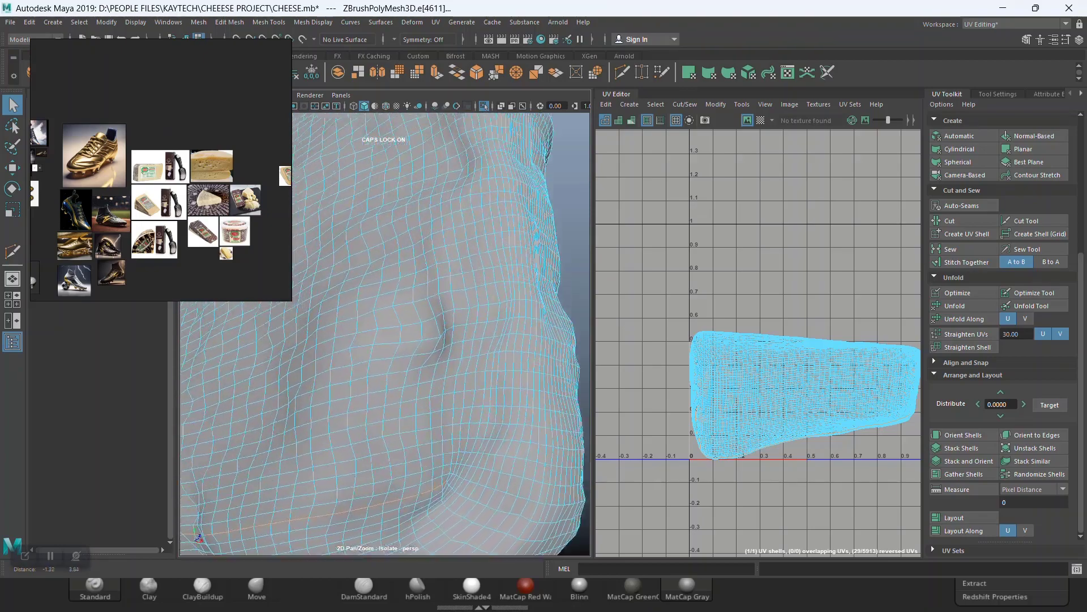
{"action": "right_click_drag", "start_coordinate": [440, 419], "coordinate": [317, 368], "text": "alt"}
{"action": "left_click_drag", "start_coordinate": [317, 368], "coordinate": [374, 318], "text": "alt"}
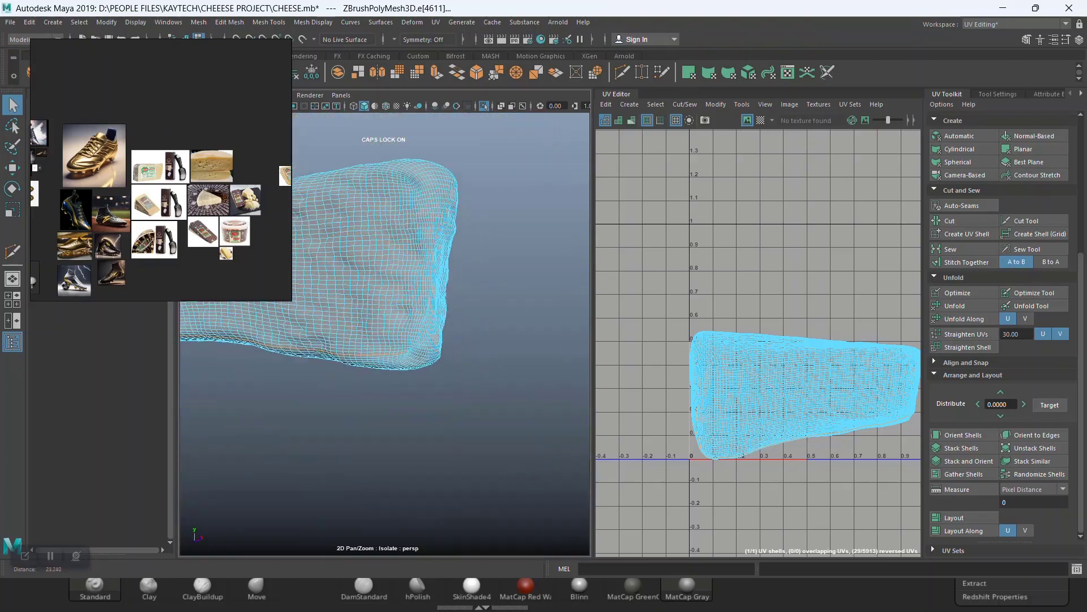
{"action": "right_click_drag", "start_coordinate": [351, 340], "coordinate": [414, 351], "text": "alt"}
{"action": "left_click_drag", "start_coordinate": [414, 351], "coordinate": [369, 328], "text": "alt"}
{"action": "right_click_drag", "start_coordinate": [368, 328], "coordinate": [425, 340], "text": "alt"}
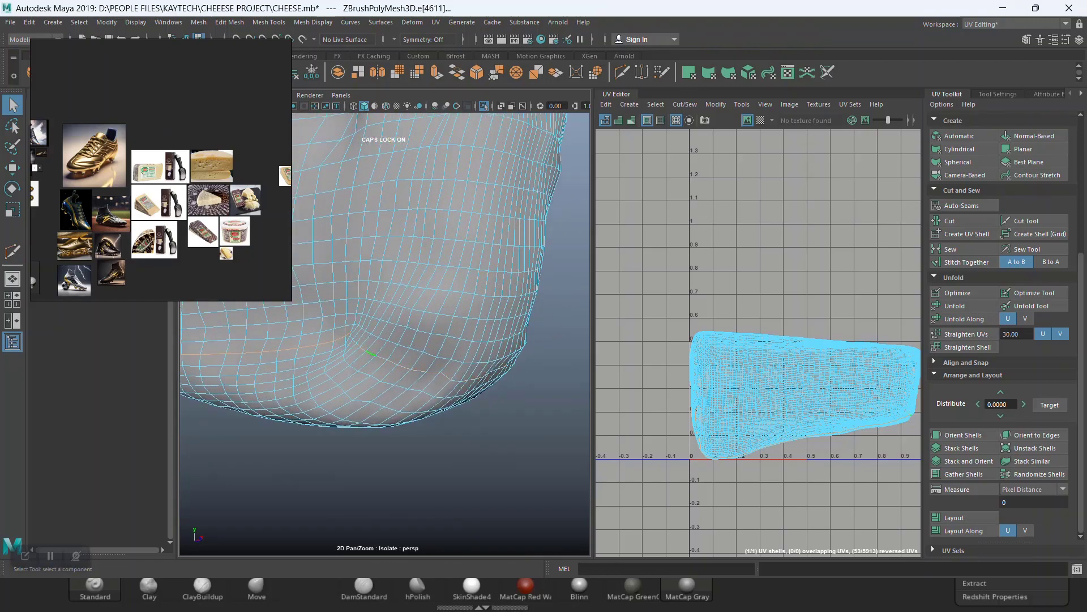
Extend the seam selection edge by edge around the lower corner, undoing the overlong loop picks
{"action": "right_click_drag", "start_coordinate": [415, 390], "coordinate": [339, 368], "text": "alt"}
{"action": "left_click_drag", "start_coordinate": [385, 351], "coordinate": [317, 340], "text": "alt"}
{"action": "right_click_drag", "start_coordinate": [340, 322], "coordinate": [397, 329], "text": "alt"}
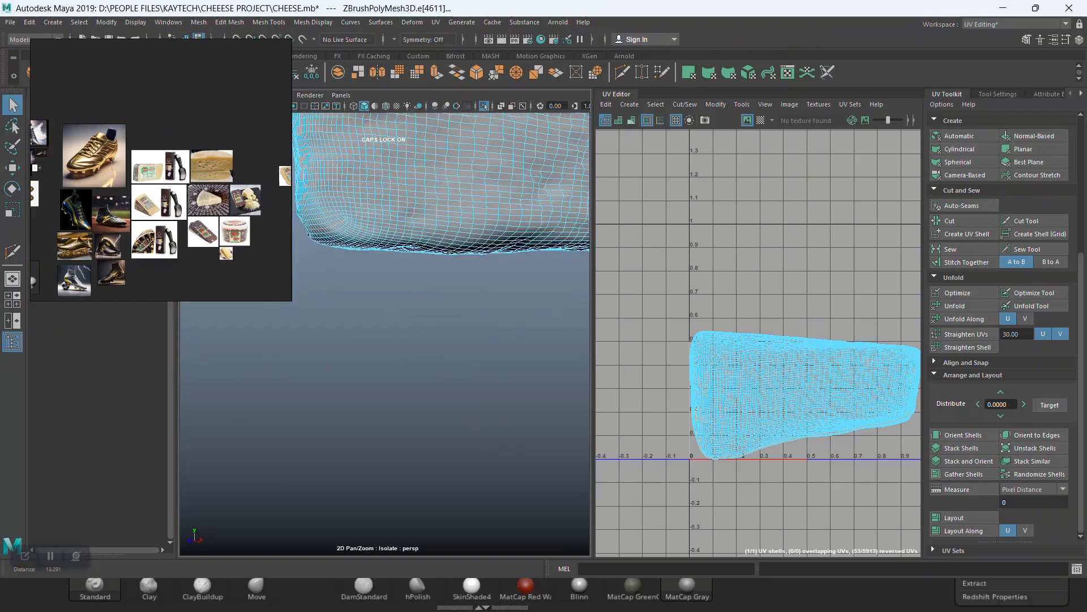
{"action": "middle_click_drag", "start_coordinate": [396, 328], "coordinate": [391, 374], "text": "alt"}
{"action": "left_click_drag", "start_coordinate": [363, 340], "coordinate": [396, 334], "text": "alt"}
{"action": "right_click_drag", "start_coordinate": [374, 340], "coordinate": [448, 351], "text": "alt"}
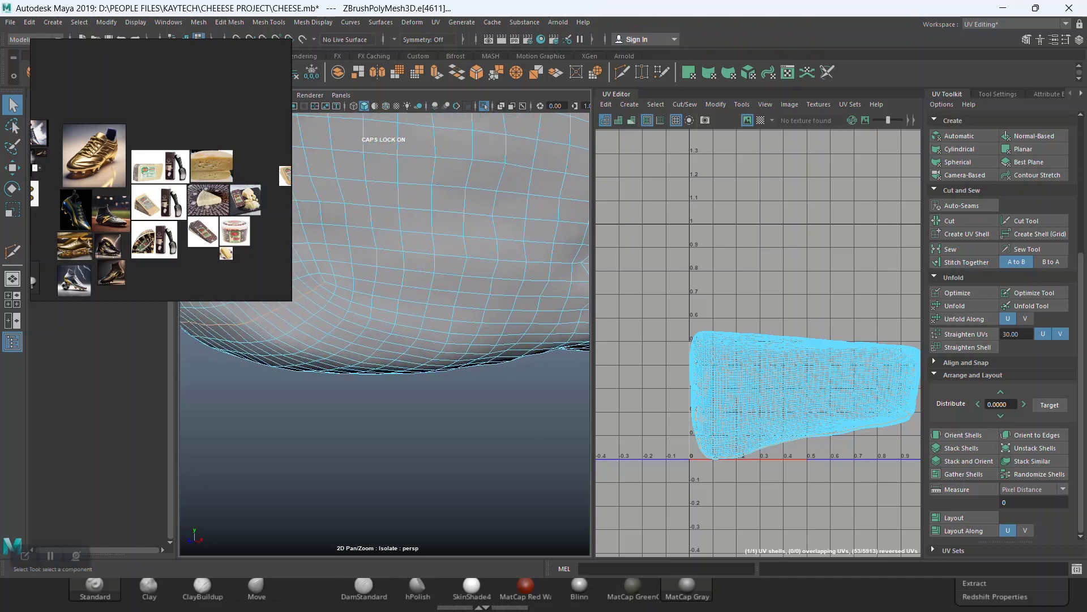
{"action": "middle_click_drag", "start_coordinate": [397, 317], "coordinate": [416, 348], "text": "alt"}
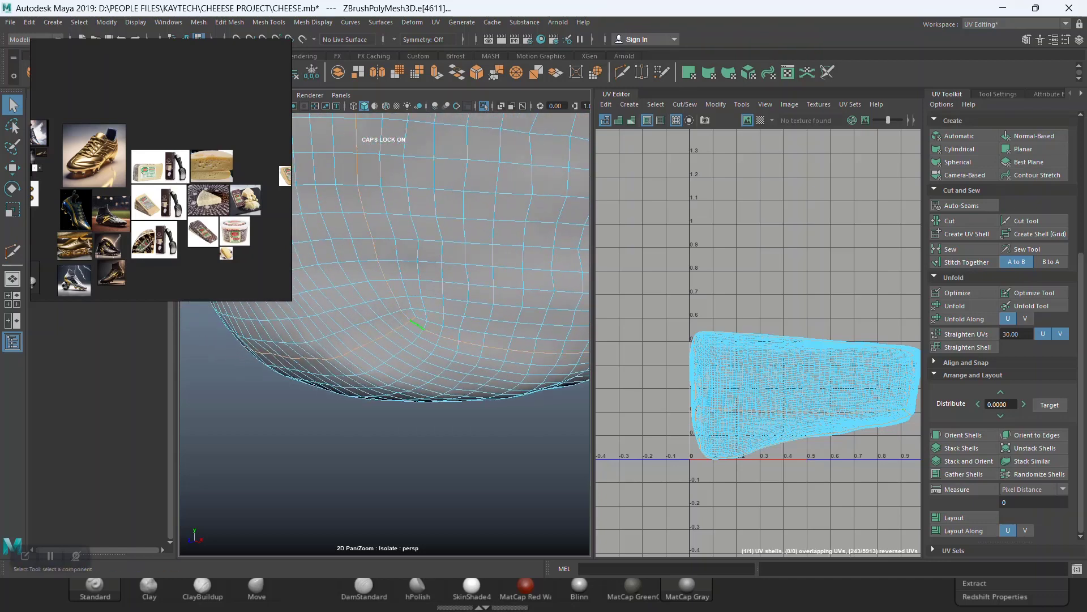
{"action": "key", "text": "ctrl+z"}
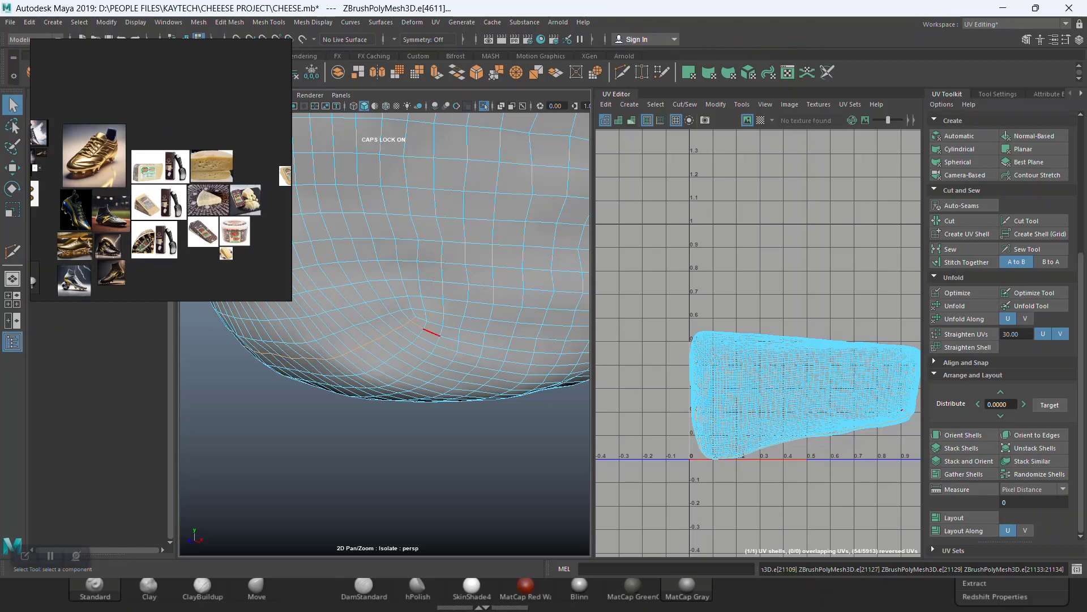
{"action": "left_click", "coordinate": [432, 333], "text": "shift"}
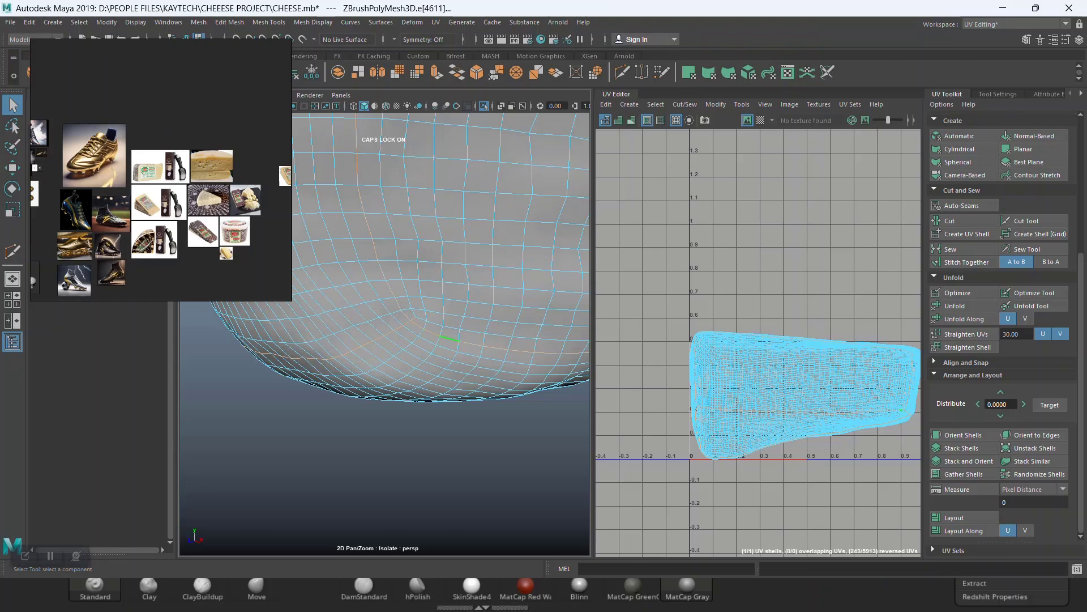
{"action": "key", "text": "ctrl+z"}
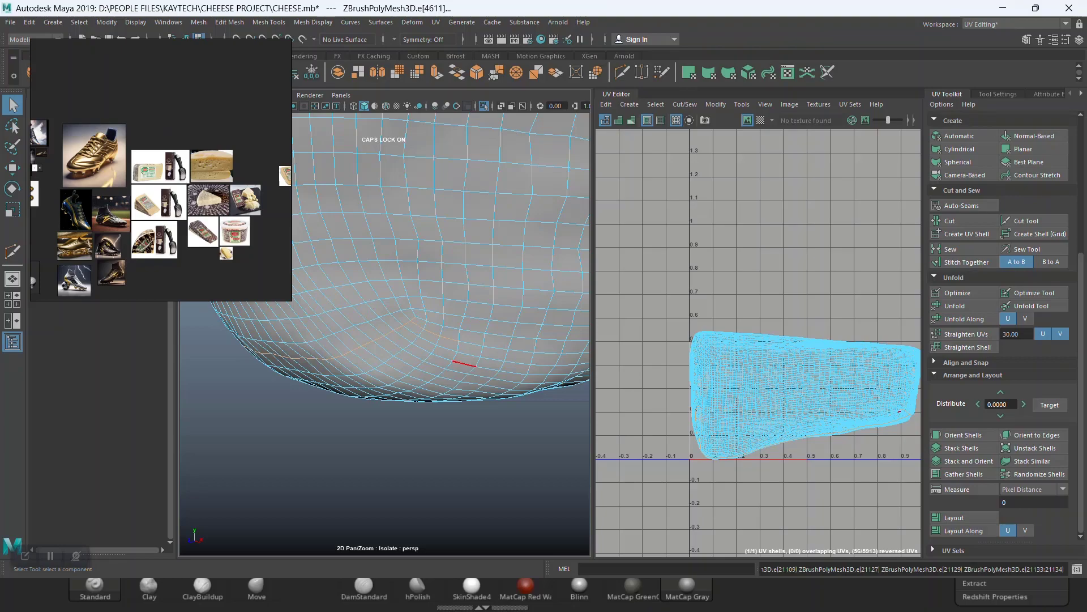
Extend the seam edge selection from the lower corner along the wedge's remaining side, closing the run around its base
{"action": "scroll", "coordinate": [464, 363], "scroll_direction": "down", "scroll_amount": 5}
{"action": "left_click_drag", "start_coordinate": [410, 290], "coordinate": [487, 294], "text": "alt"}
{"action": "middle_click_drag", "start_coordinate": [470, 343], "coordinate": [351, 328], "text": "alt"}
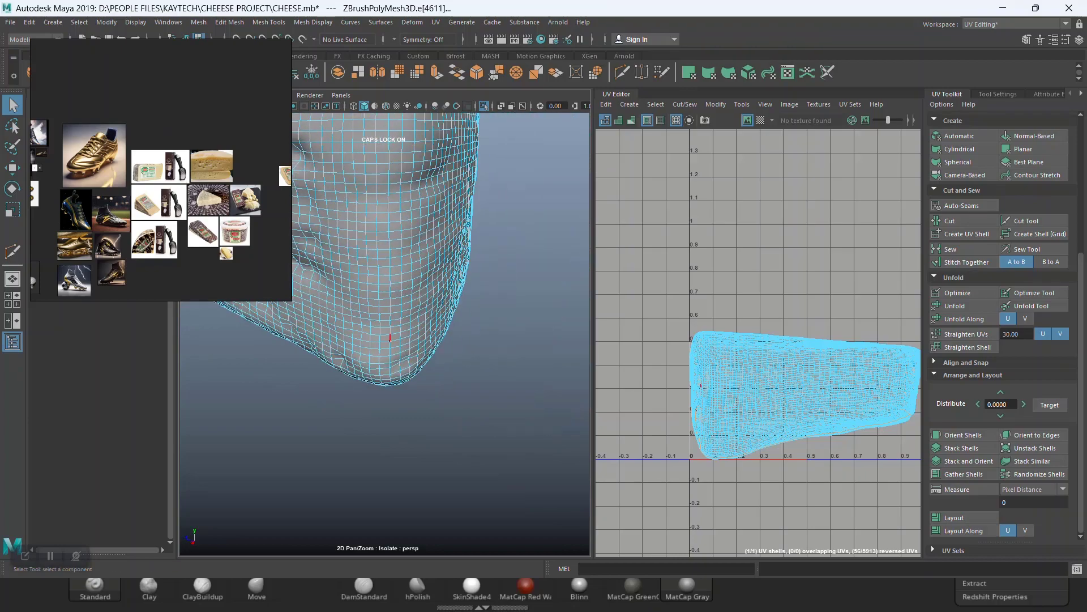
{"action": "left_click_drag", "start_coordinate": [397, 317], "coordinate": [431, 292], "text": "alt"}
{"action": "scroll", "coordinate": [430, 291], "scroll_direction": "up", "scroll_amount": 4}
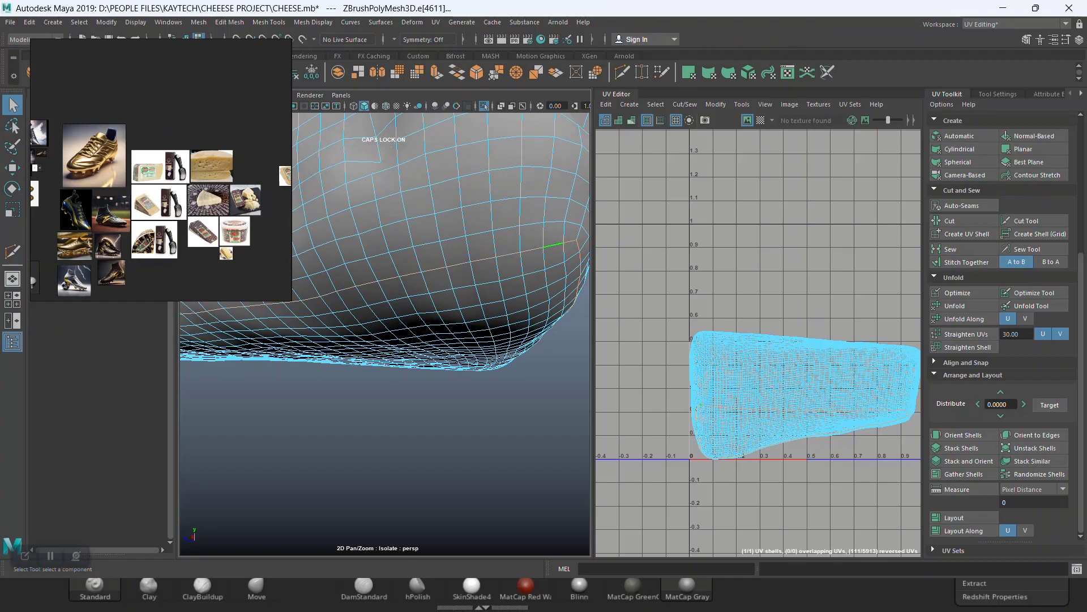
{"action": "scroll", "coordinate": [483, 311], "scroll_direction": "down", "scroll_amount": 7}
{"action": "left_click_drag", "start_coordinate": [453, 309], "coordinate": [566, 309], "text": "alt"}
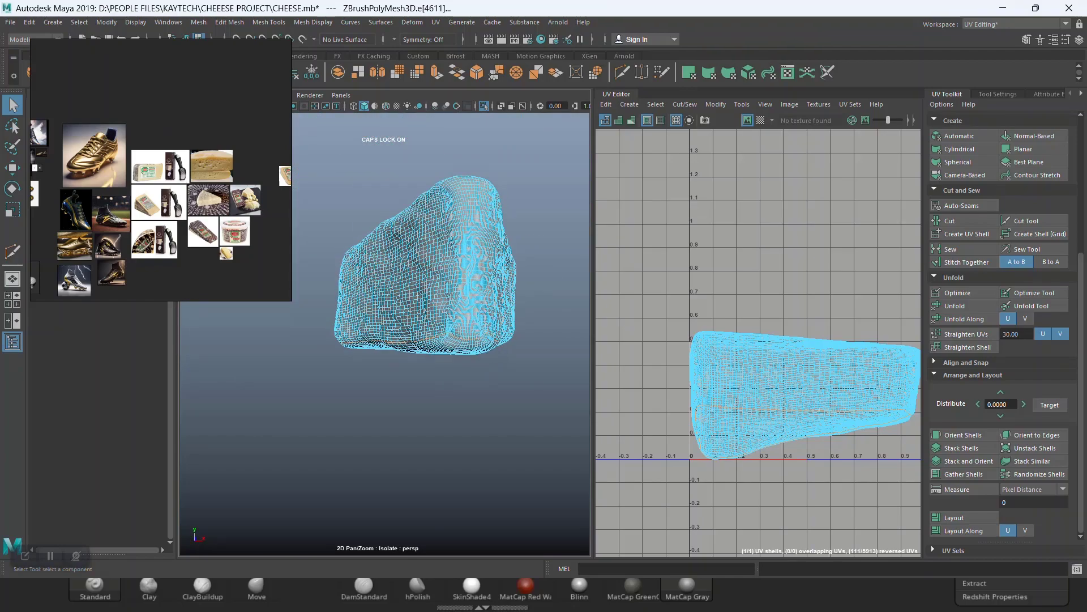
Check the seam selection at the wedge's lower corner and remove the stray edges from it
{"action": "scroll", "coordinate": [483, 311], "scroll_direction": "up", "scroll_amount": 4}
{"action": "left_click_drag", "start_coordinate": [493, 317], "coordinate": [388, 312], "text": "alt"}
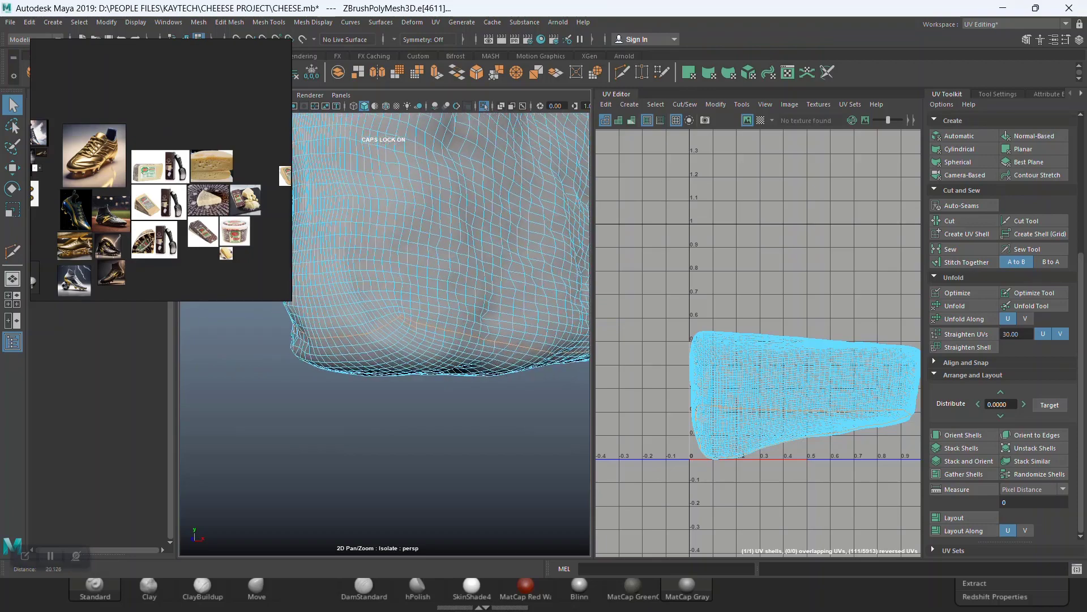
{"action": "scroll", "coordinate": [396, 318], "scroll_direction": "up", "scroll_amount": 4}
{"action": "scroll", "coordinate": [391, 322], "scroll_direction": "up", "scroll_amount": 3}
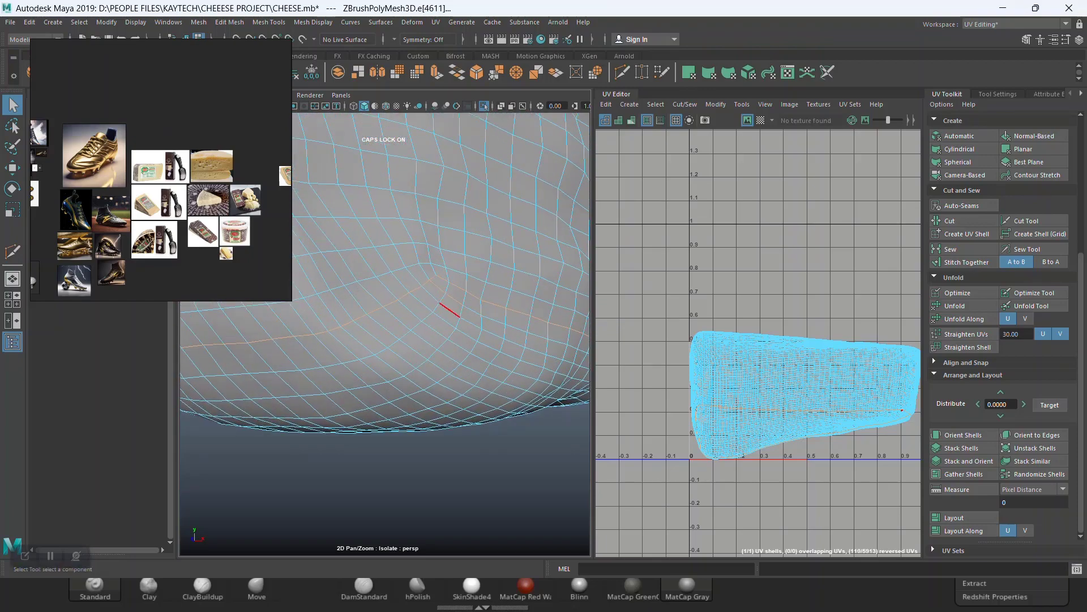
{"action": "scroll", "coordinate": [479, 381], "scroll_direction": "down", "scroll_amount": 8}
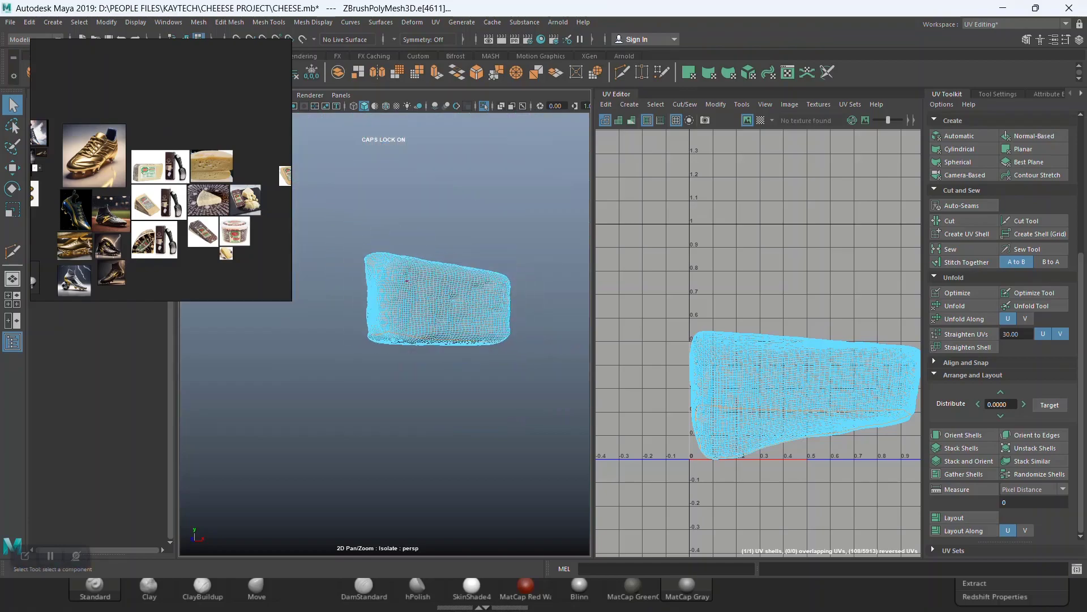
Cut the UVs along the selected seam edges around the wedge's base
{"action": "left_click_drag", "start_coordinate": [476, 363], "coordinate": [546, 298], "text": "alt"}
{"action": "scroll", "coordinate": [422, 396], "scroll_direction": "up", "scroll_amount": 4}
{"action": "middle_click_drag", "start_coordinate": [510, 300], "coordinate": [404, 311], "text": "alt"}
{"action": "scroll", "coordinate": [397, 317], "scroll_direction": "up", "scroll_amount": 3}
{"action": "left_click_drag", "start_coordinate": [396, 317], "coordinate": [541, 315], "text": "alt"}
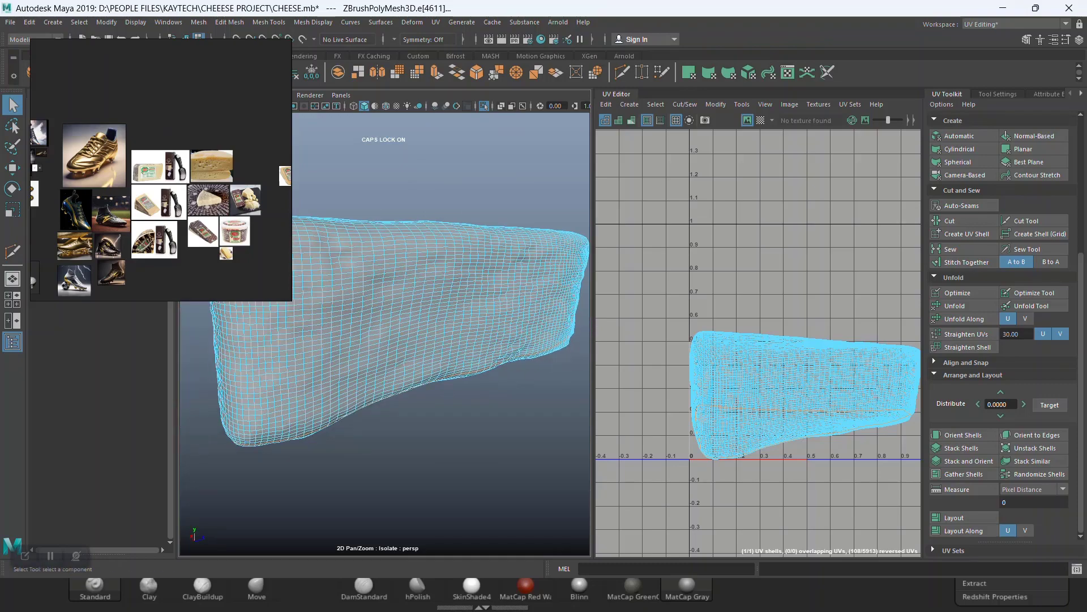
{"action": "left_click", "coordinate": [958, 220]}
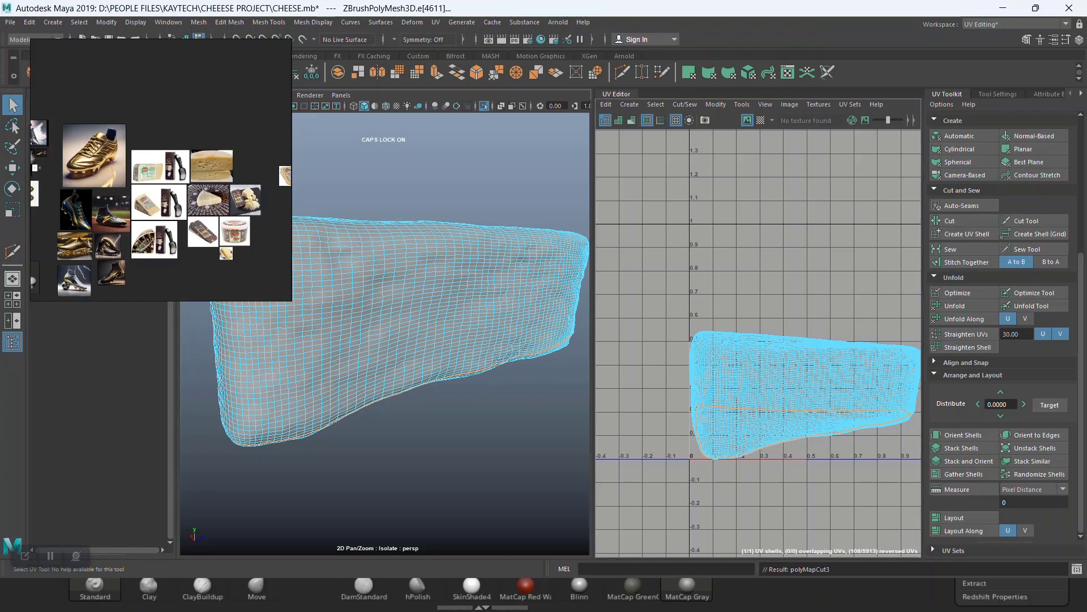
Select all of the wedge's UV shells and unfold them
{"action": "right_click_drag", "start_coordinate": [842, 266], "coordinate": [793, 251]}
{"action": "left_click", "coordinate": [793, 385]}
{"action": "left_click_drag", "start_coordinate": [803, 265], "coordinate": [696, 442]}
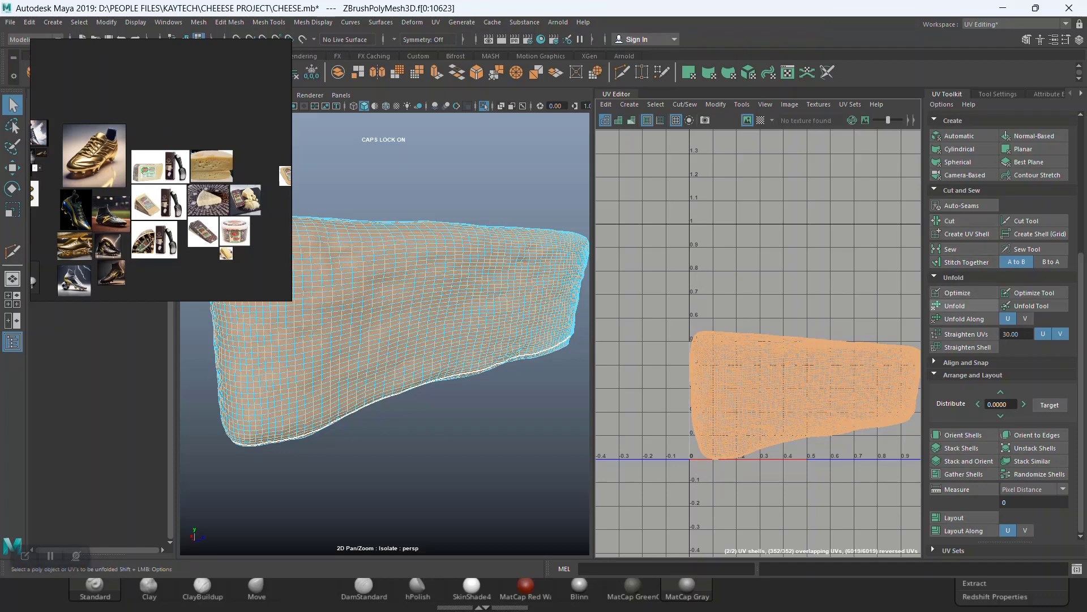
{"action": "left_click", "coordinate": [957, 306]}
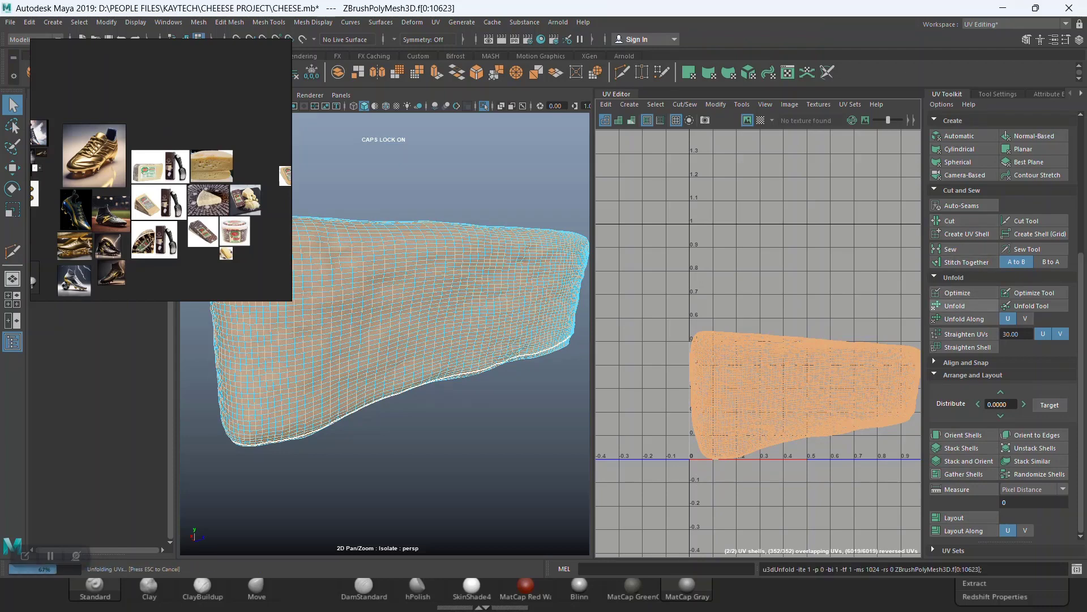
Reselect both unfolded shells and orient them with Orient Shells
{"action": "left_click", "coordinate": [867, 255]}
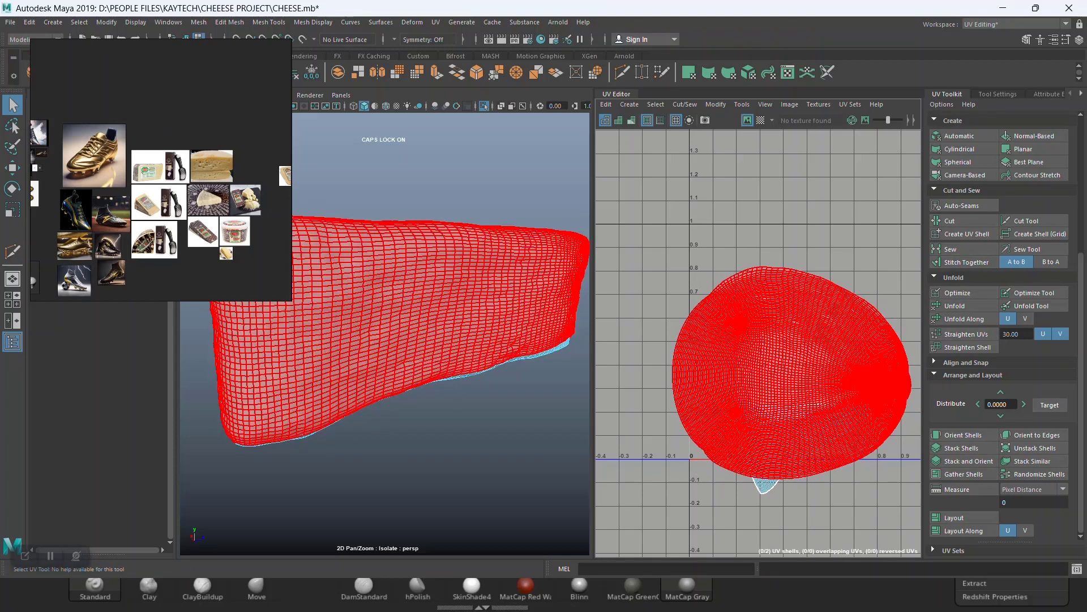
{"action": "left_click_drag", "start_coordinate": [756, 220], "coordinate": [847, 506]}
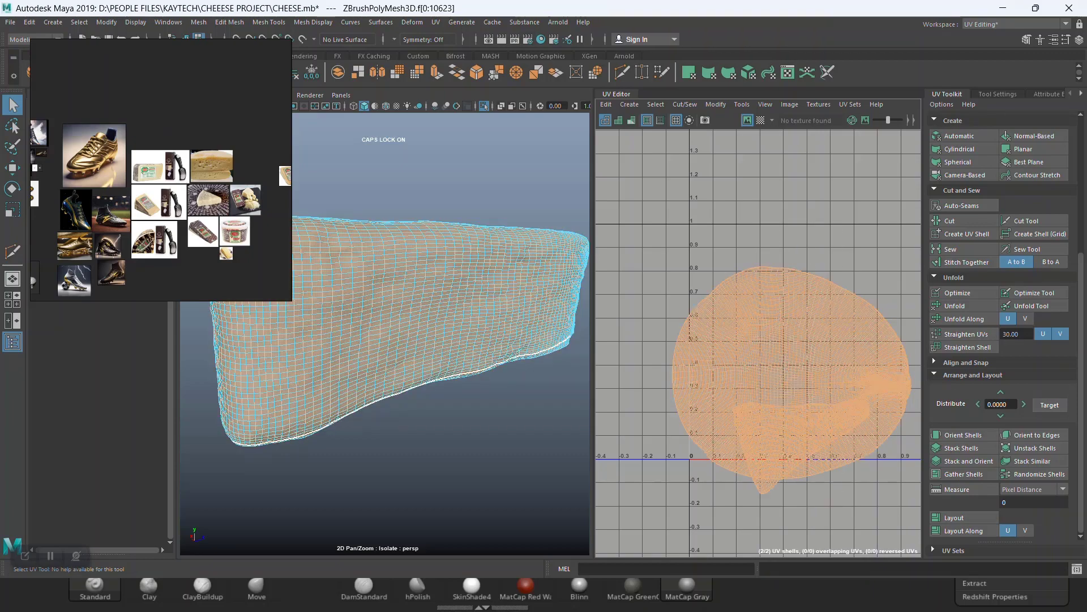
{"action": "left_click", "coordinate": [963, 434]}
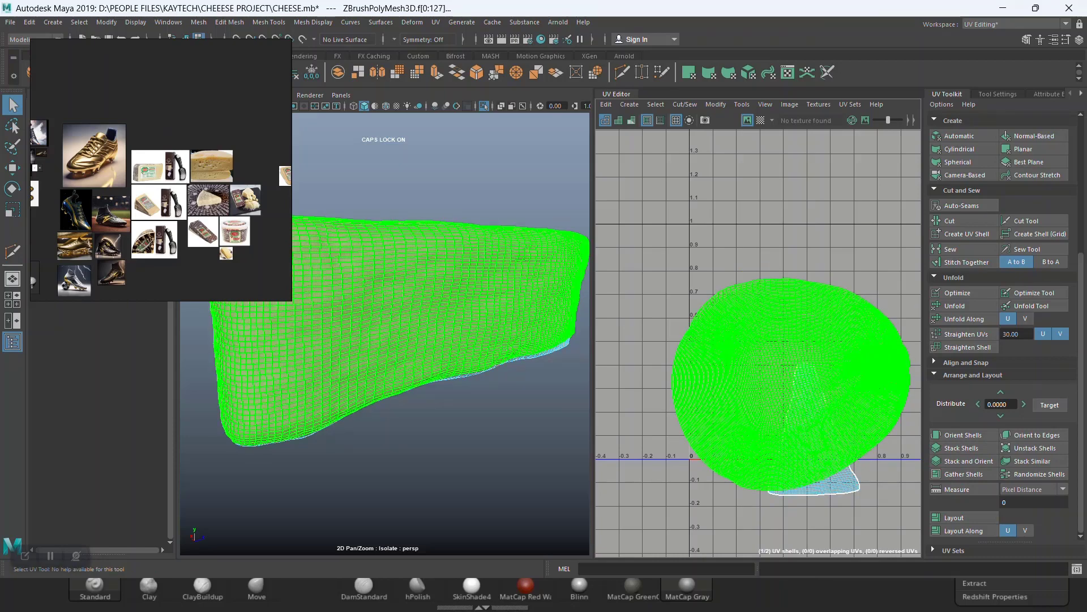
Rotate the large rounded UV shell 90 degrees counterclockwise
{"action": "key", "text": "e"}
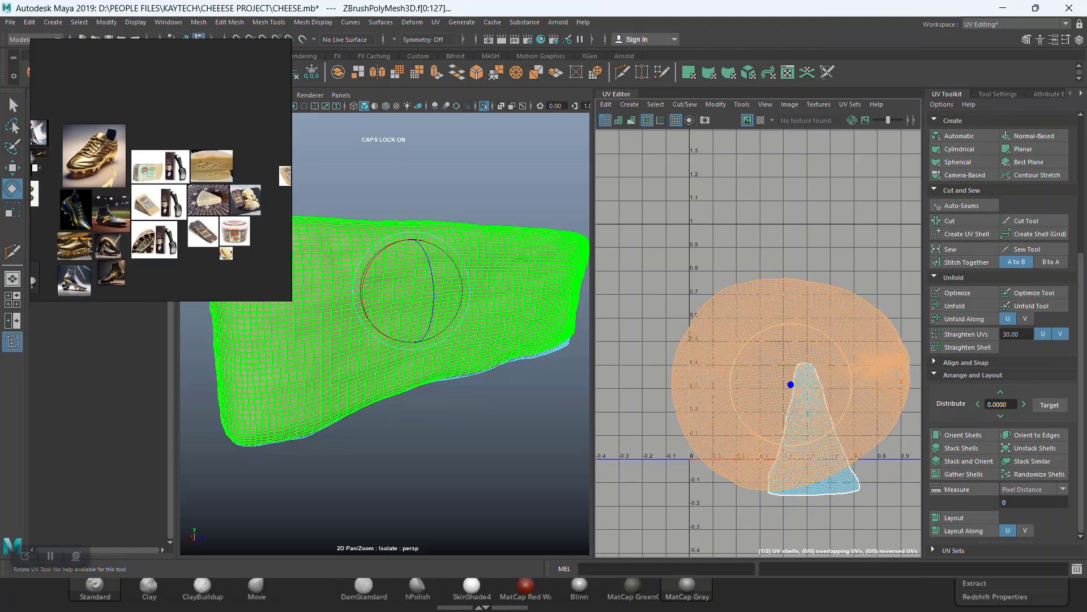
{"action": "scroll", "coordinate": [965, 234], "scroll_direction": "up", "scroll_amount": 5}
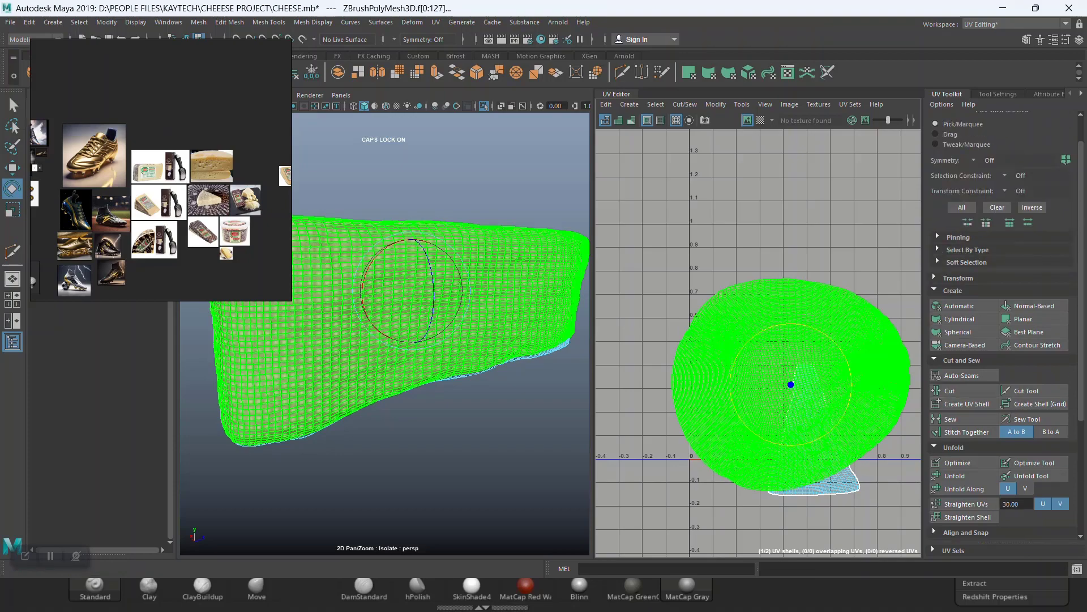
{"action": "left_click", "coordinate": [959, 278]}
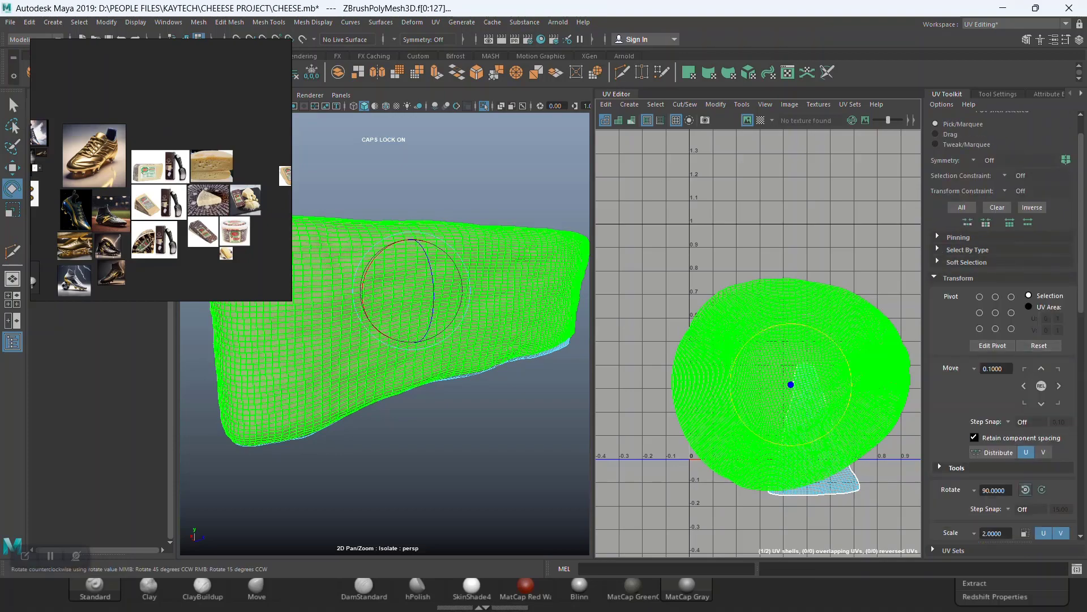
{"action": "left_click", "coordinate": [1025, 490]}
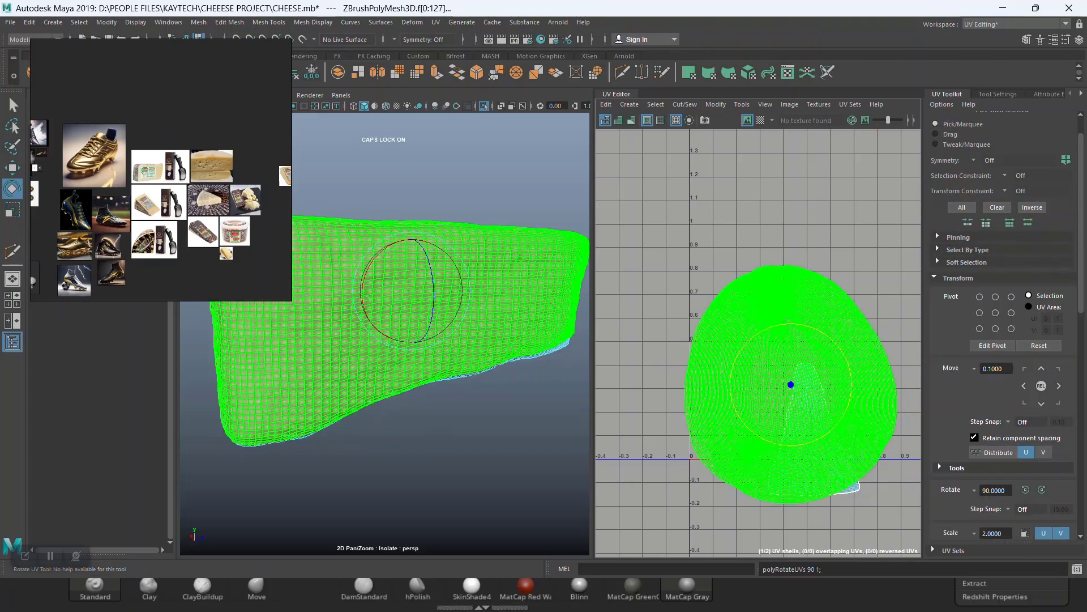
Select both UV shells and lay them out side by side in the 0-1 UV space
{"action": "left_click_drag", "start_coordinate": [671, 252], "coordinate": [909, 518]}
{"action": "scroll", "coordinate": [1003, 340], "scroll_direction": "down", "scroll_amount": 8}
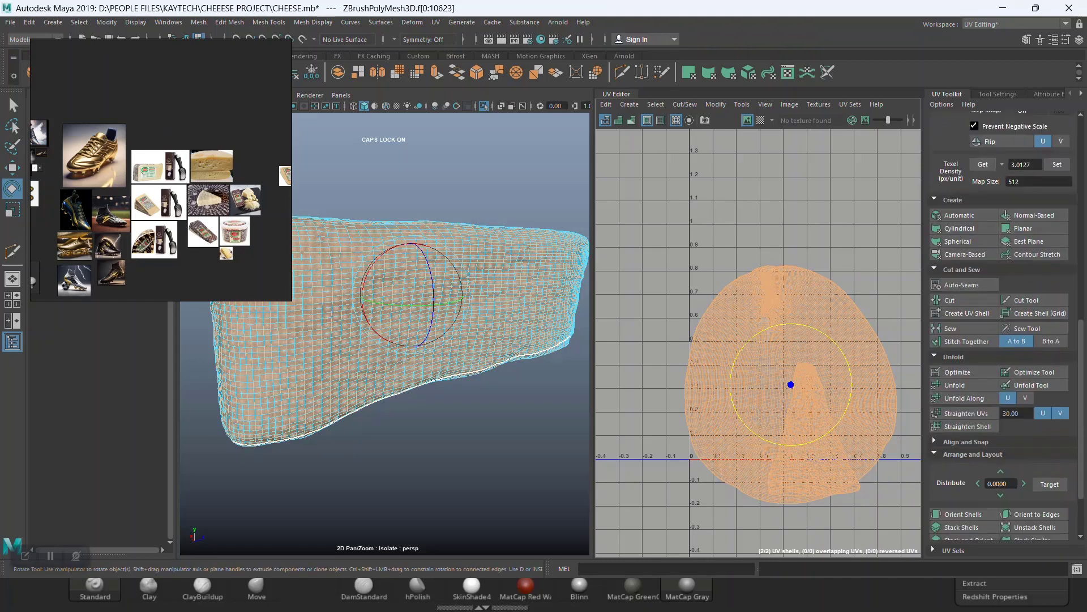
{"action": "scroll", "coordinate": [963, 510], "scroll_direction": "down", "scroll_amount": 4}
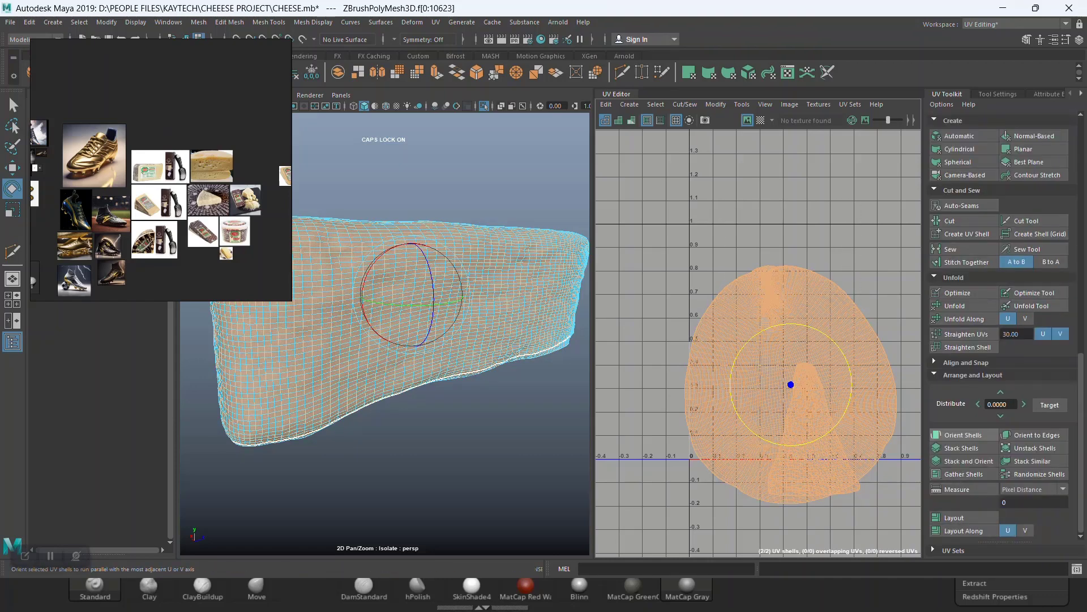
{"action": "left_click", "coordinate": [958, 517]}
{"action": "scroll", "coordinate": [848, 267], "scroll_direction": "down", "scroll_amount": 3}
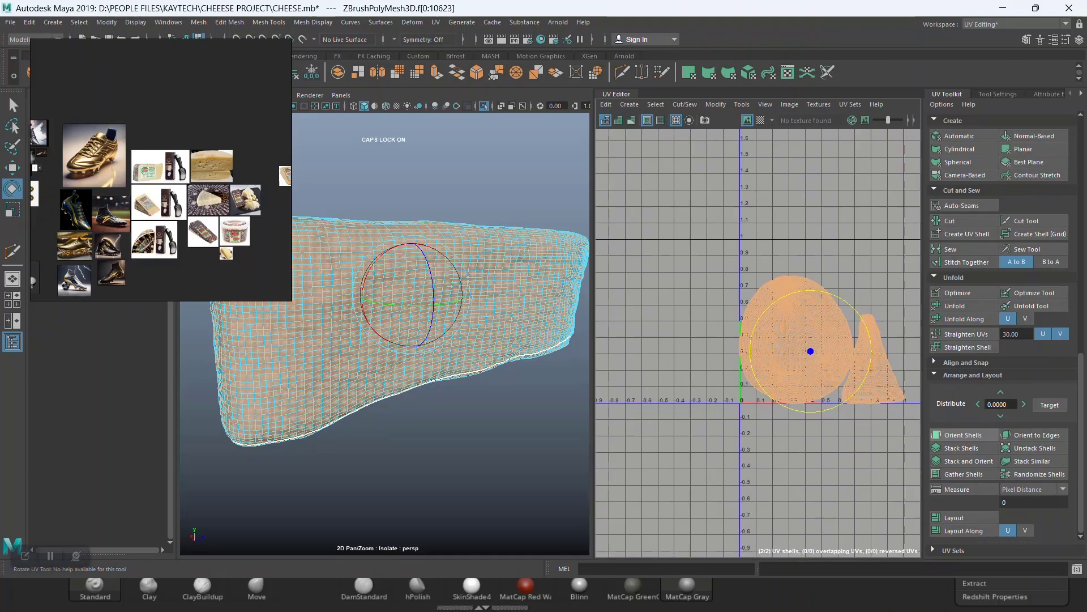
{"action": "middle_click_drag", "start_coordinate": [810, 352], "coordinate": [772, 365], "text": "alt"}
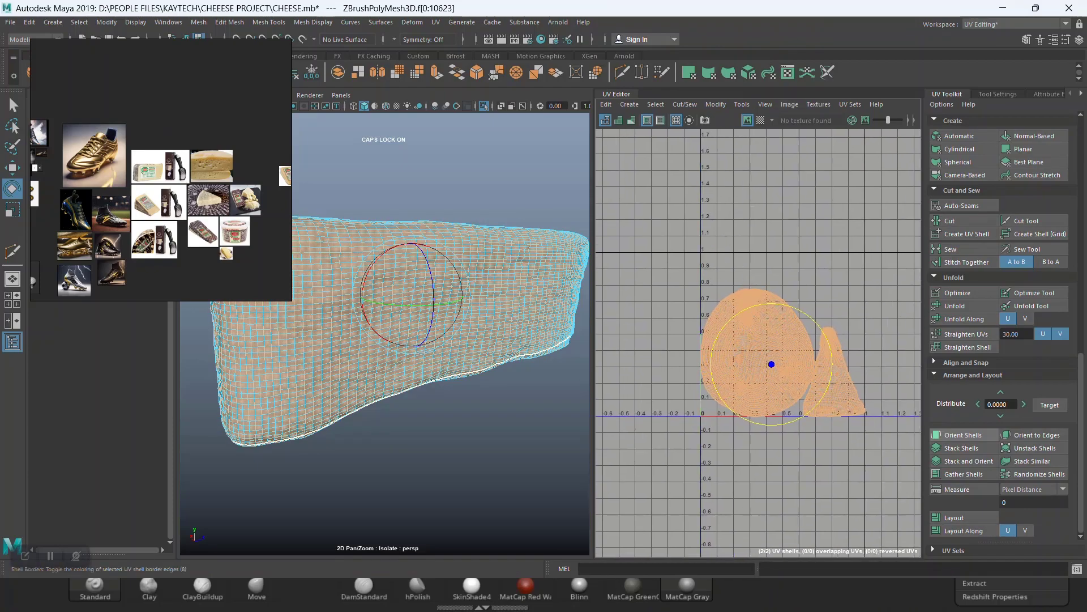
Check UV stretching around the wedge with the distortion shading, and turn the shading off again
{"action": "left_click", "coordinate": [631, 120]}
{"action": "left_click", "coordinate": [651, 238]}
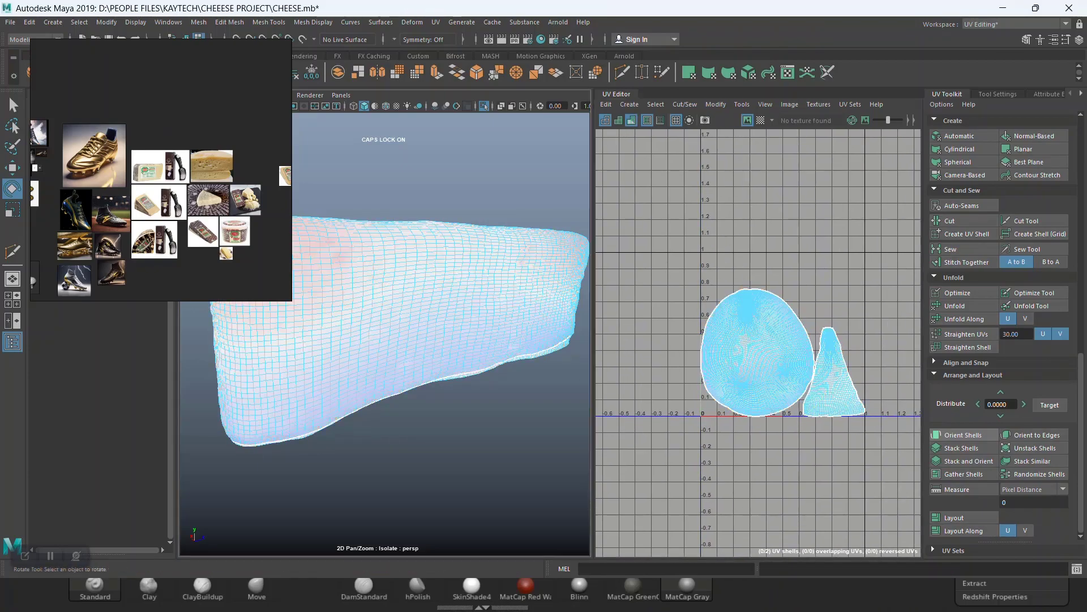
{"action": "mouse_move", "coordinate": [362, 340]}
{"action": "left_mouse_down", "text": "alt"}
{"action": "mouse_move", "coordinate": [431, 363]}
{"action": "mouse_move", "coordinate": [509, 317]}
{"action": "mouse_move", "coordinate": [329, 328]}
{"action": "mouse_move", "coordinate": [238, 319]}
{"action": "mouse_move", "coordinate": [396, 343]}
{"action": "mouse_move", "coordinate": [481, 340]}
{"action": "mouse_move", "coordinate": [527, 386]}
{"action": "mouse_move", "coordinate": [572, 284]}
{"action": "mouse_move", "coordinate": [635, 329]}
{"action": "mouse_move", "coordinate": [630, 339]}
{"action": "left_mouse_up", "text": "alt"}
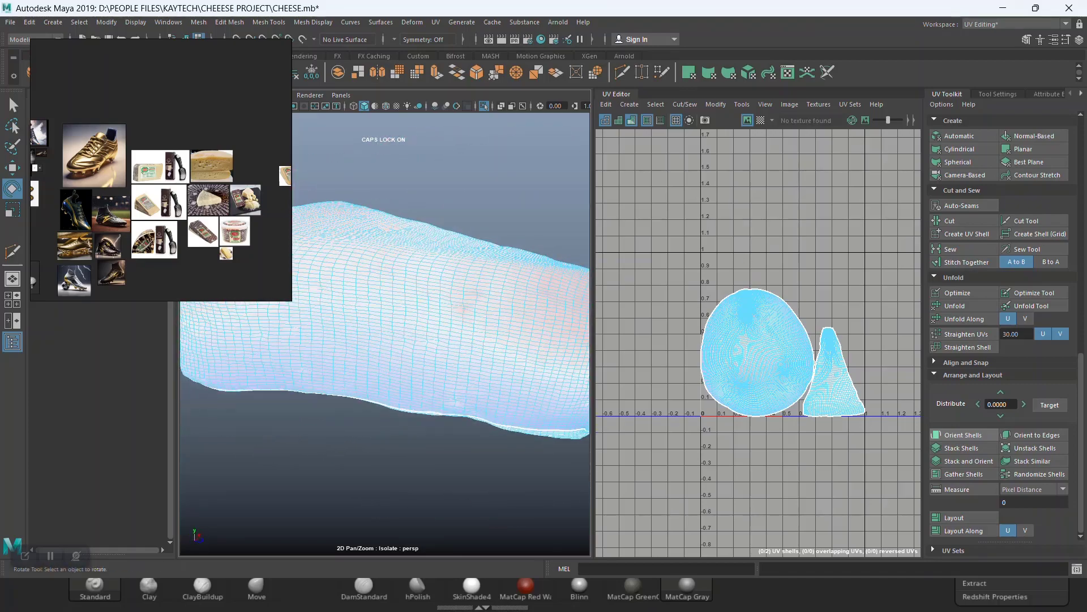
{"action": "left_click", "coordinate": [632, 121]}
{"action": "scroll", "coordinate": [385, 334], "scroll_direction": "up", "scroll_amount": 1}
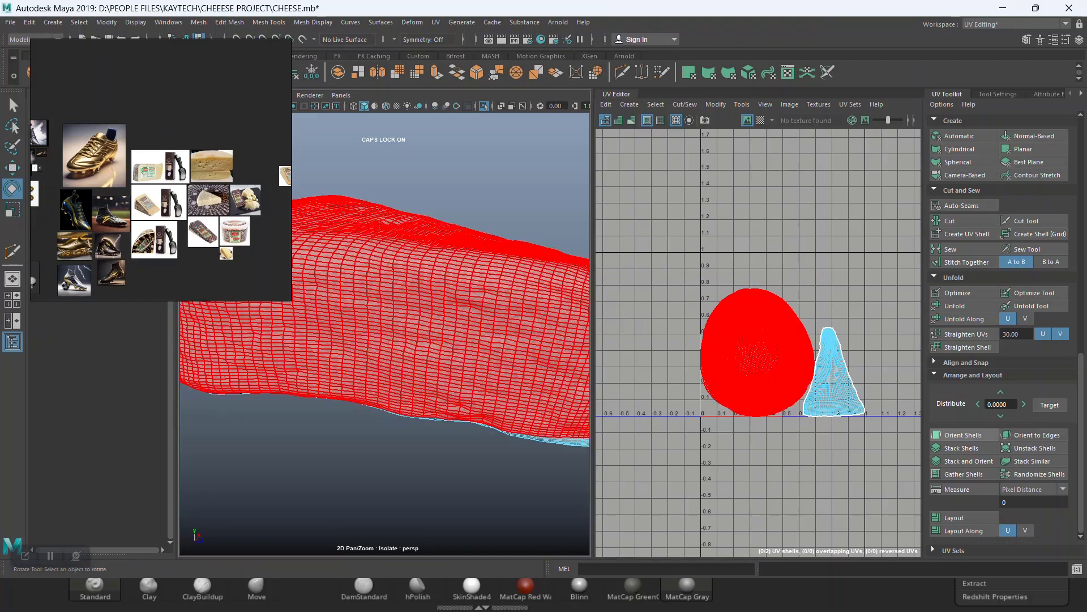
Save the scene and select the whole wedge mesh in object mode
{"action": "key", "text": "ctrl+s"}
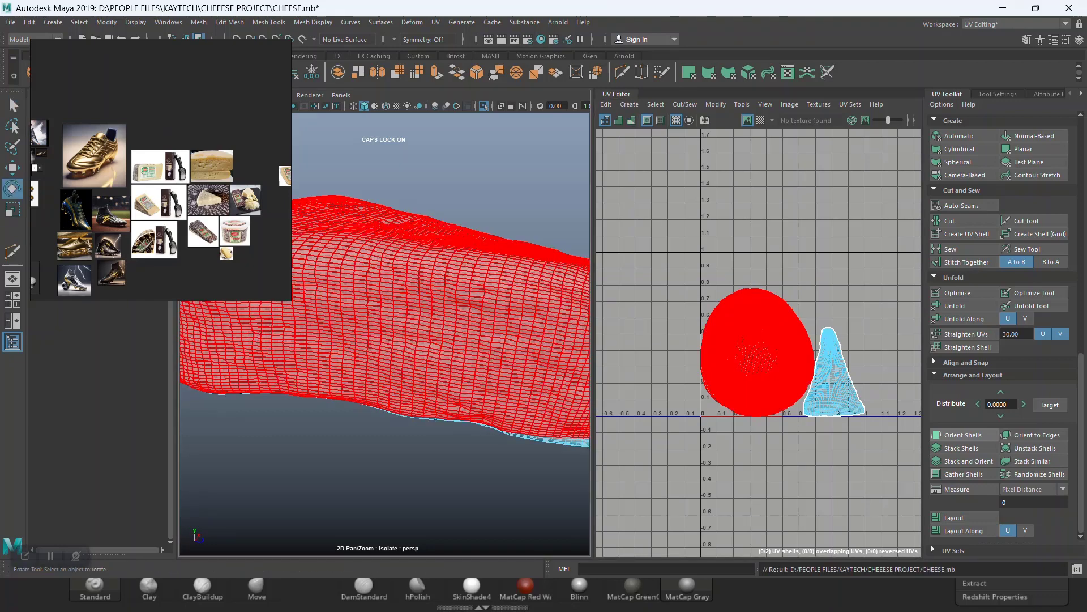
{"action": "right_click", "coordinate": [353, 266]}
{"action": "right_click_drag", "start_coordinate": [353, 266], "coordinate": [391, 249]}
{"action": "left_click", "coordinate": [431, 187]}
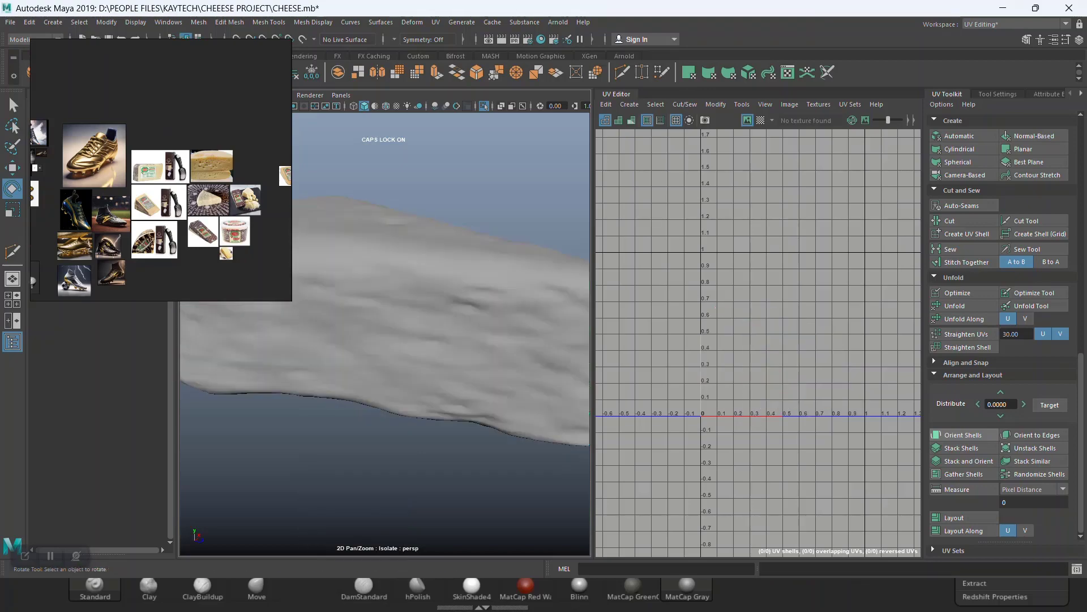
{"action": "left_click_drag", "start_coordinate": [419, 272], "coordinate": [410, 300], "text": "alt"}
{"action": "scroll", "coordinate": [419, 283], "scroll_direction": "down", "scroll_amount": 4}
{"action": "left_click", "coordinate": [368, 334]}
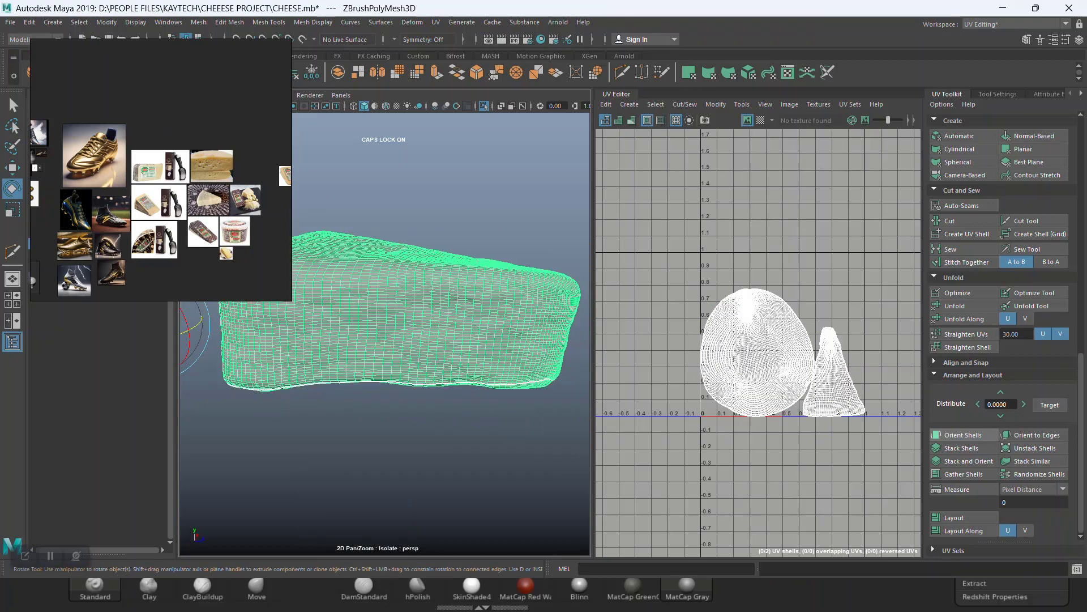
{"action": "right_click_drag", "start_coordinate": [369, 339], "coordinate": [323, 340], "text": "alt"}
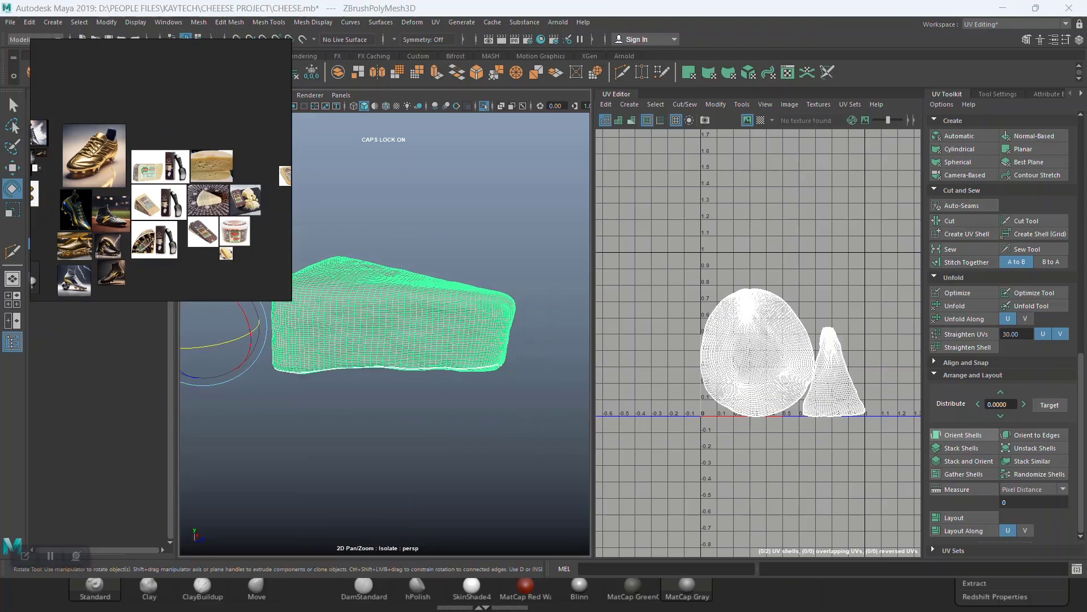
Move the reference image board off the Outliner and select the ZBrushPolyMesh3D mesh
{"action": "right_click_drag", "start_coordinate": [249, 170], "coordinate": [139, 149]}
{"action": "left_click", "coordinate": [272, 72]}
{"action": "scroll", "coordinate": [385, 333], "scroll_direction": "up", "scroll_amount": 3}
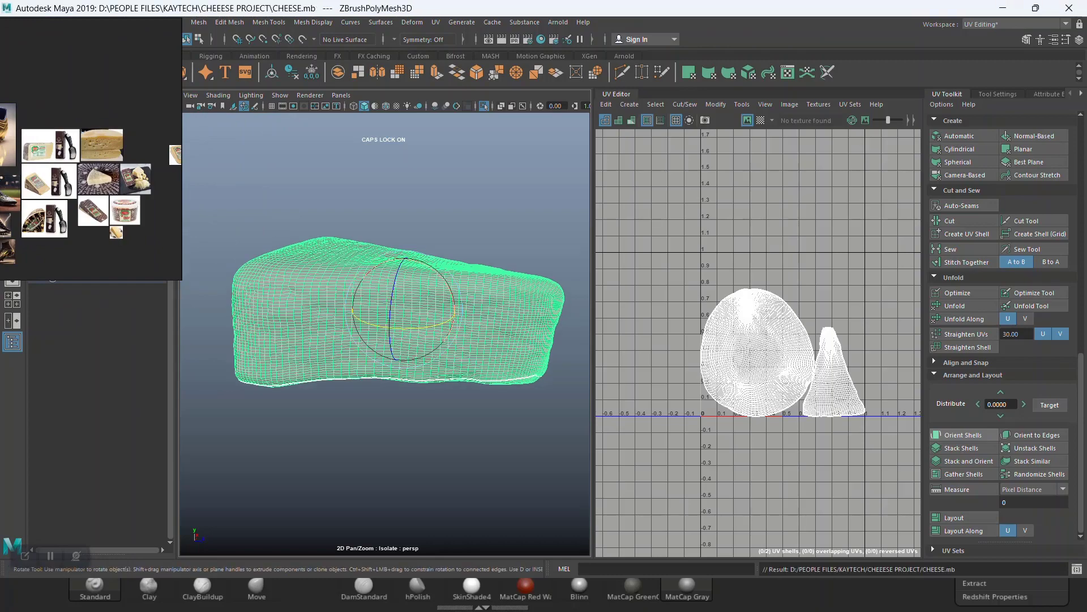
{"action": "left_click_drag", "start_coordinate": [385, 317], "coordinate": [264, 253], "text": "alt"}
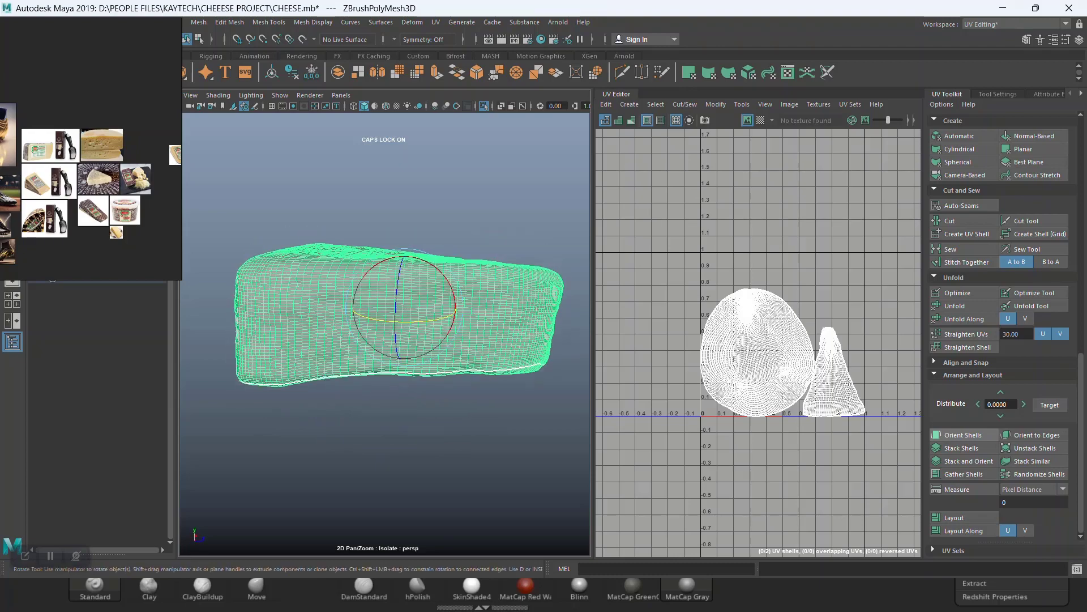
{"action": "right_click", "coordinate": [407, 282]}
{"action": "left_click", "coordinate": [462, 266]}
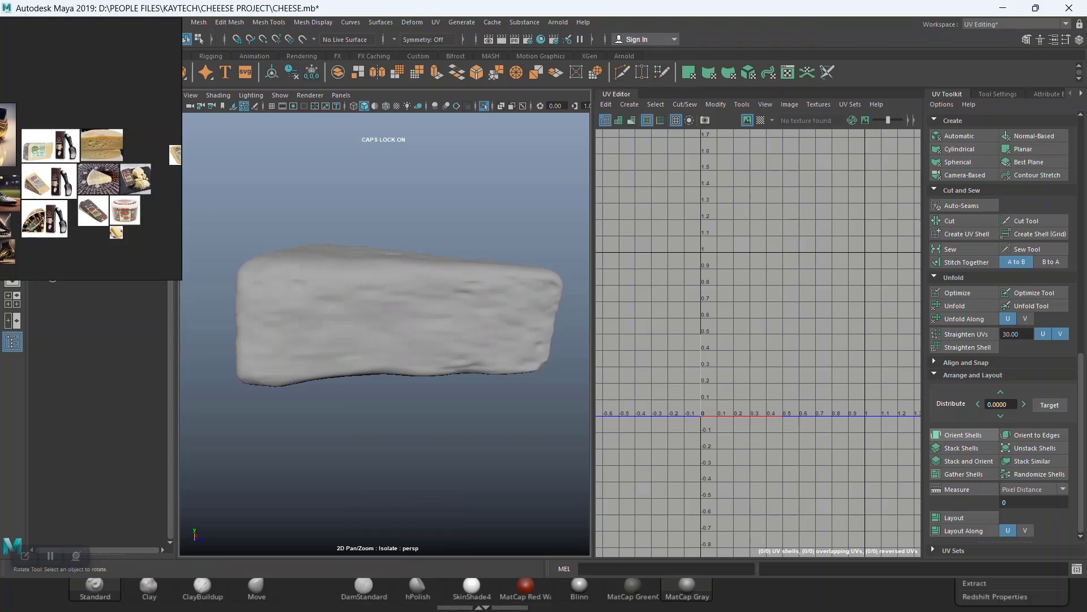
{"action": "right_click_drag", "start_coordinate": [96, 169], "coordinate": [770, 158]}
{"action": "left_click", "coordinate": [86, 244]}
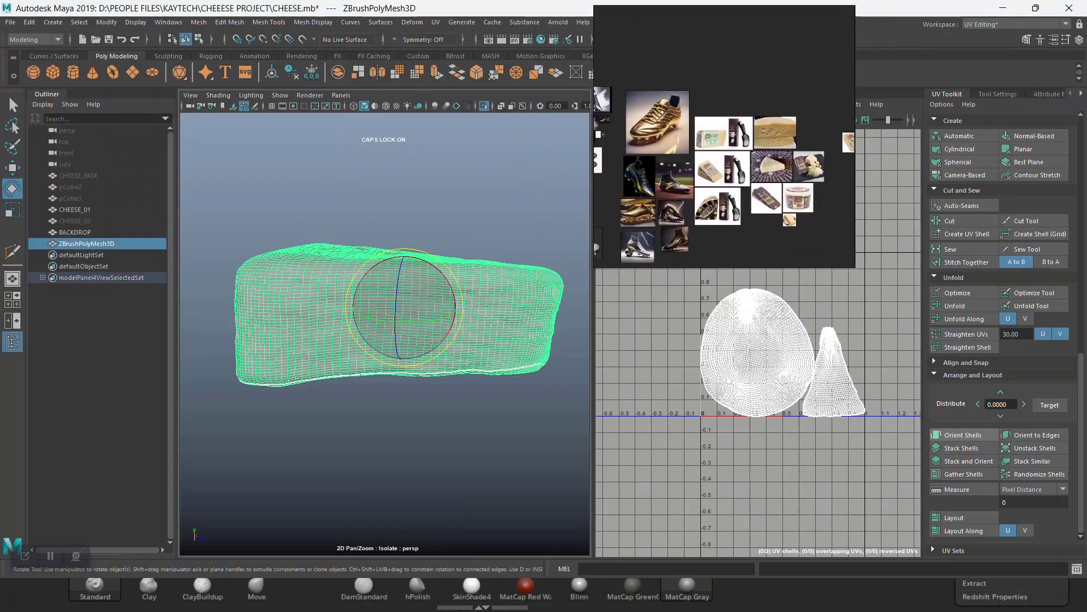
Begin exporting only the selected ZBrushPolyMesh3D mesh and set the file type to OBJexport
{"action": "key", "text": "w"}
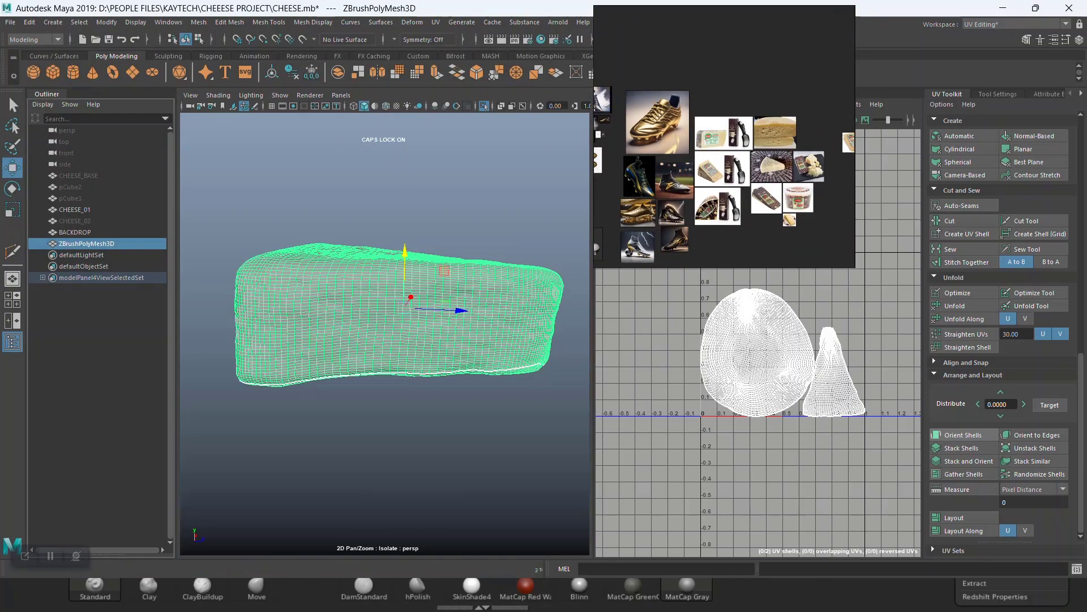
{"action": "left_click", "coordinate": [11, 22]}
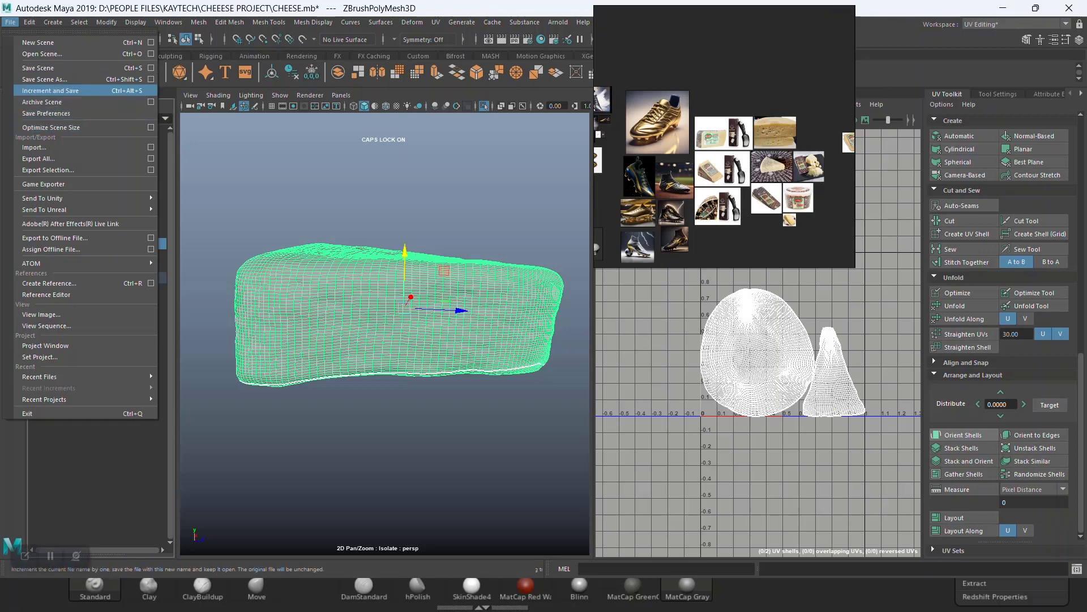
{"action": "left_click", "coordinate": [48, 170]}
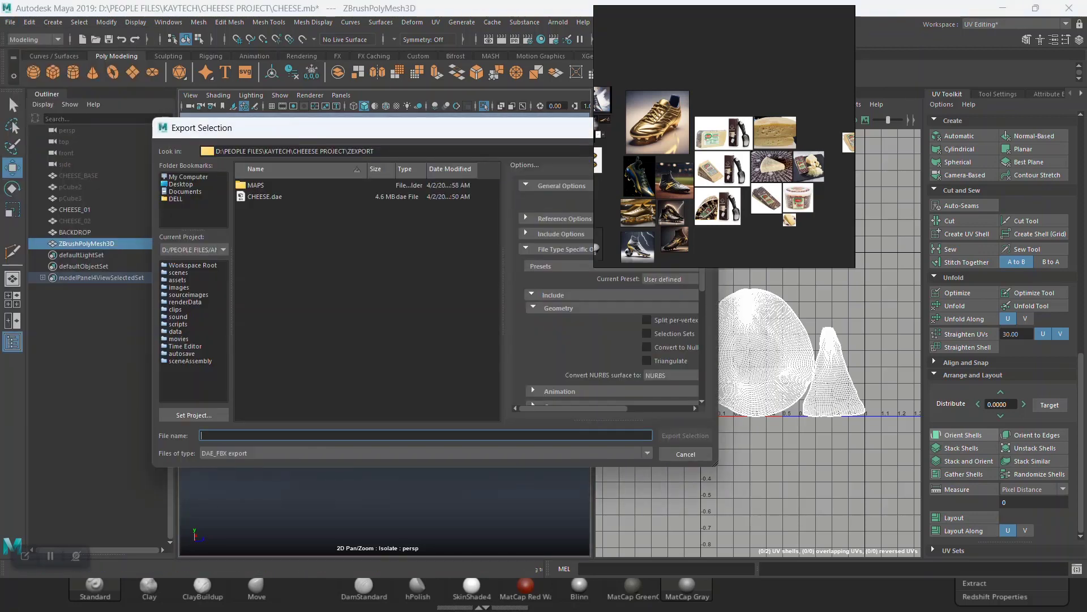
{"action": "left_click", "coordinate": [648, 453]}
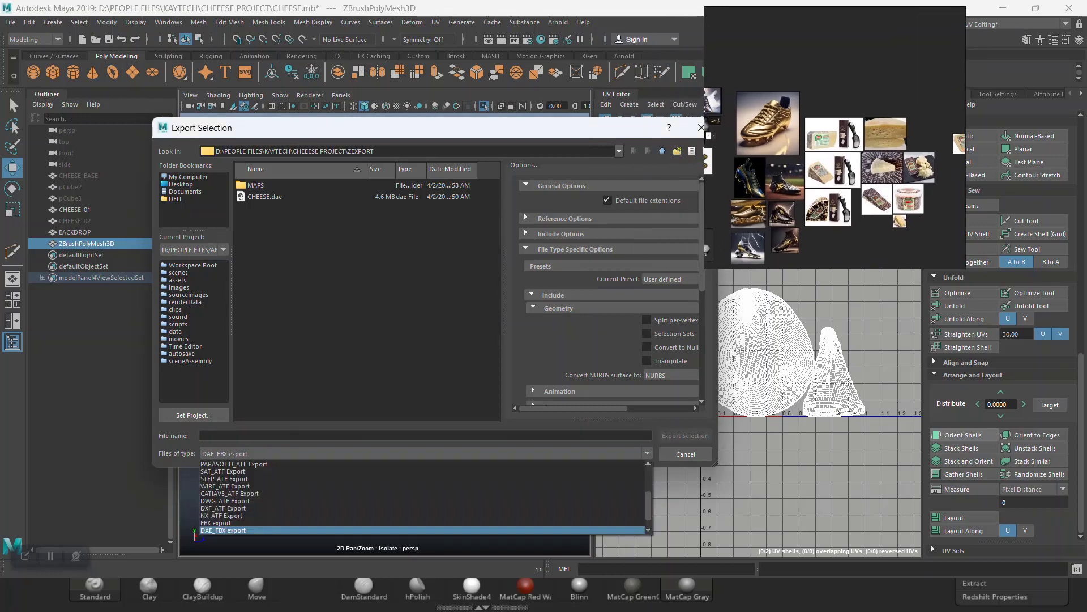
{"action": "key", "text": "Down"}
{"action": "key", "text": "Down"}
{"action": "key", "text": "Down"}
{"action": "key", "text": "Down"}
{"action": "key", "text": "Down"}
{"action": "key", "text": "Return"}
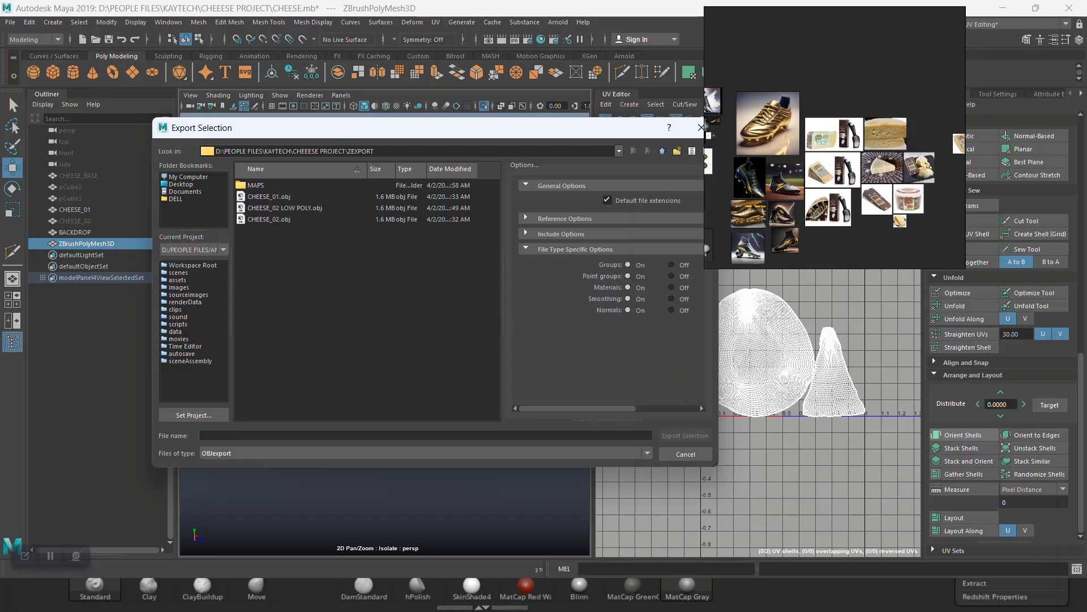
Export the mesh to the ZEXPORT folder, overwriting the existing CHEESE_02 LOW POLY.obj
{"action": "left_click", "coordinate": [285, 208]}
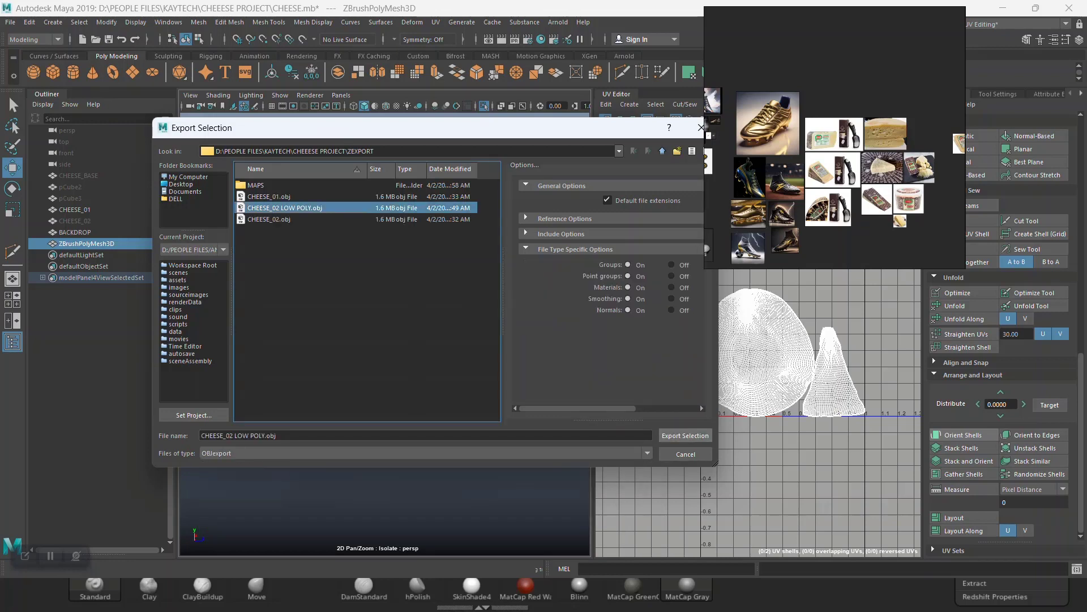
{"action": "left_click", "coordinate": [686, 436]}
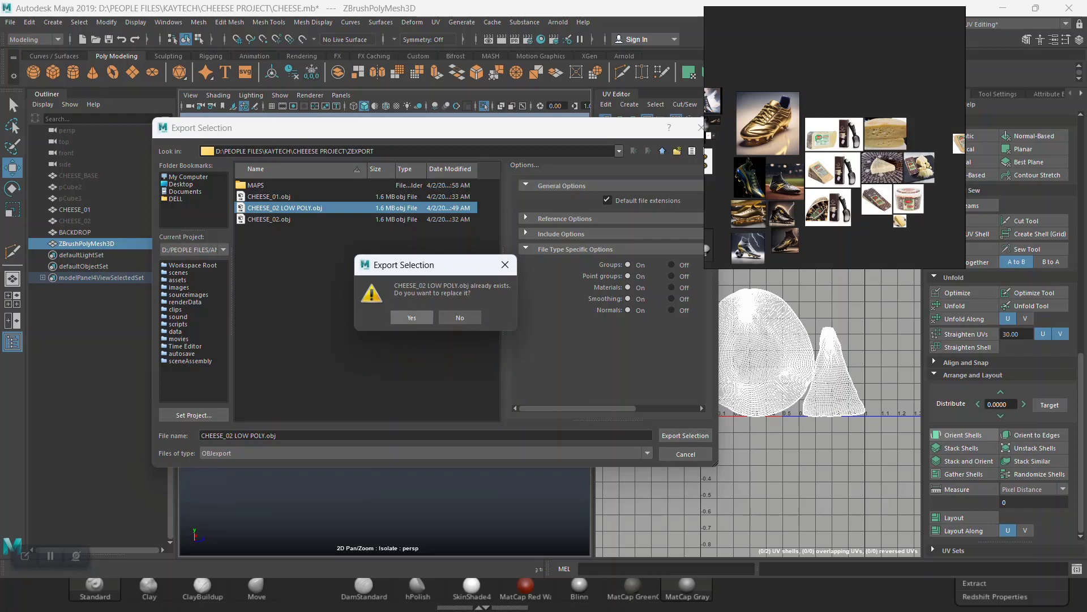
{"action": "key", "text": "Return"}
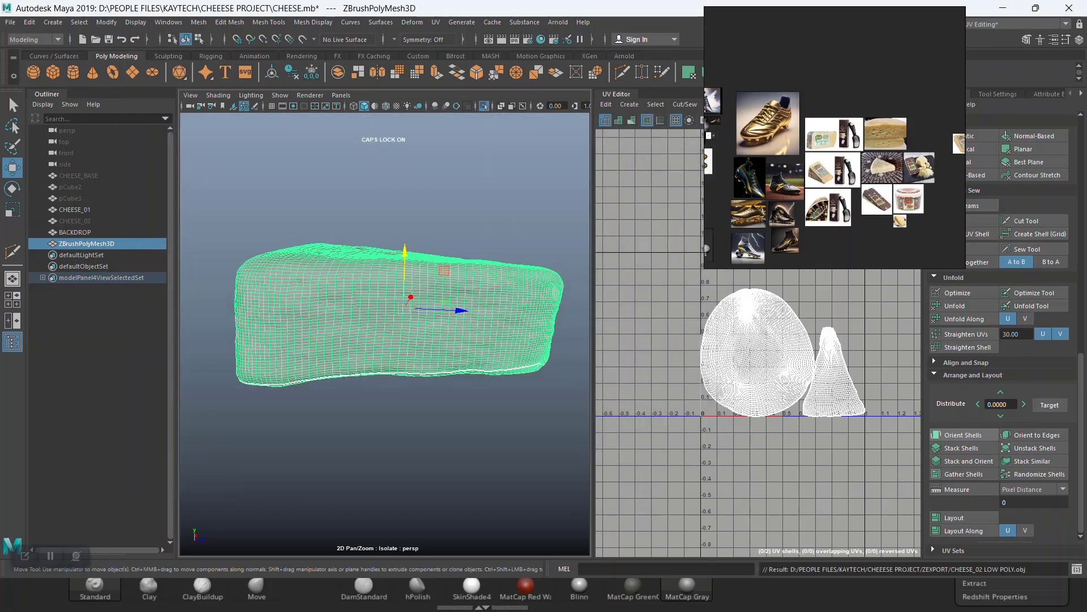
Switch to ZBrush, move the reference board off the tool settings, and import CHEESE_02 LOW POLY.obj from ZEXPORT into the CHEESE3 subtool
{"action": "key", "text": "alt+Tab"}
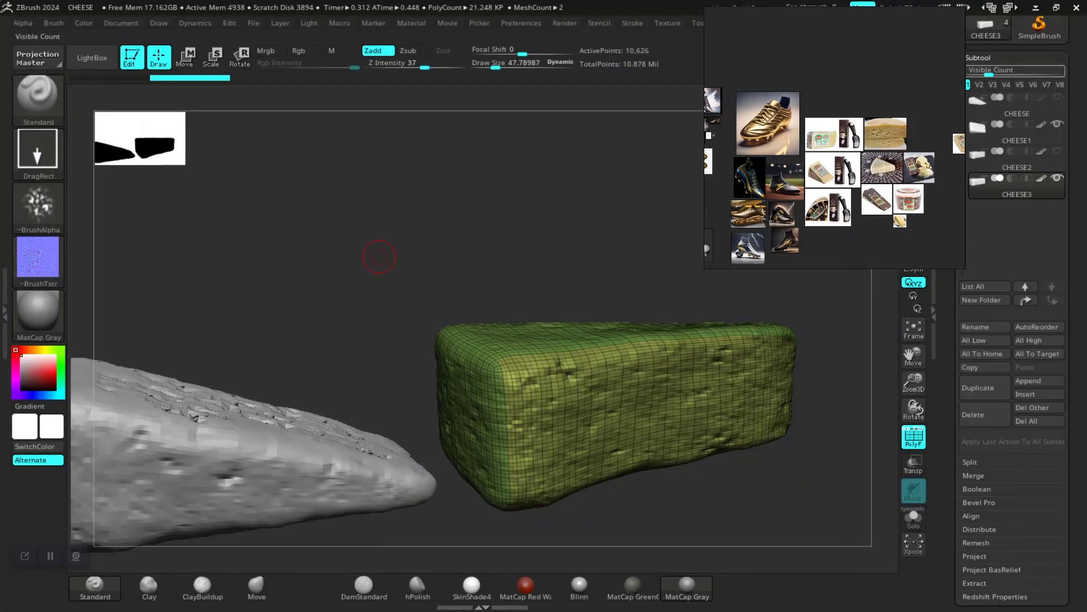
{"action": "right_click_drag", "start_coordinate": [899, 243], "coordinate": [353, 288]}
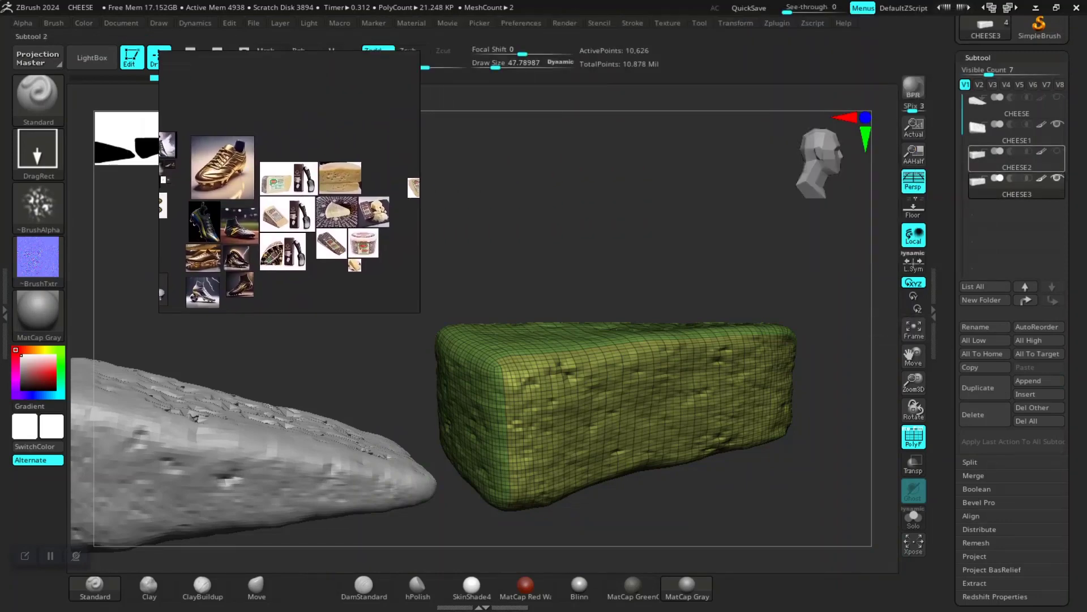
{"action": "scroll", "coordinate": [1013, 170], "scroll_direction": "up", "scroll_amount": 5}
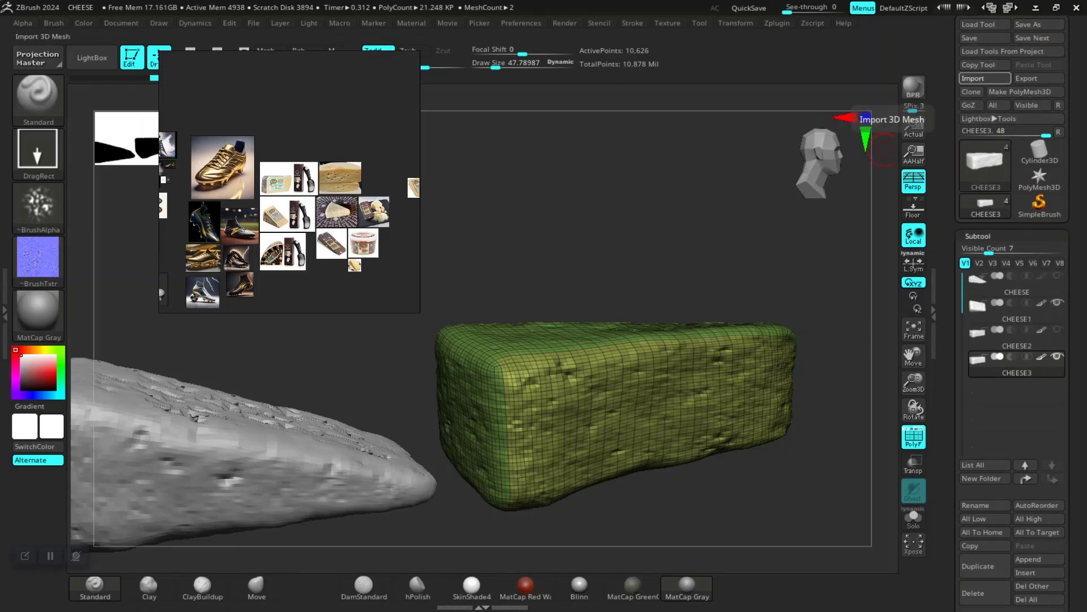
{"action": "left_click", "coordinate": [986, 78]}
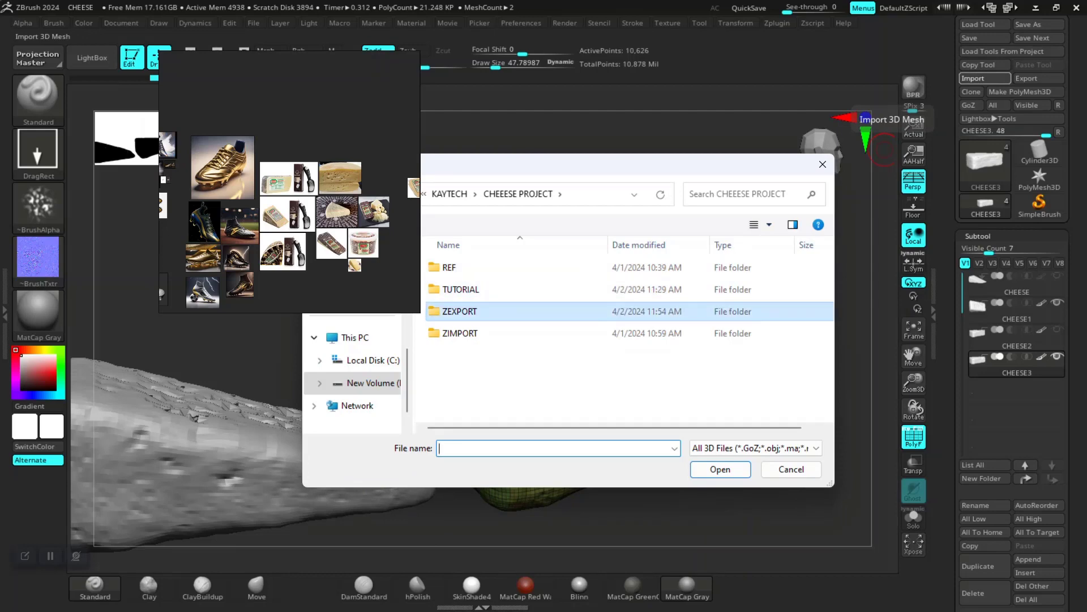
{"action": "double_click", "coordinate": [533, 311]}
{"action": "double_click", "coordinate": [708, 287]}
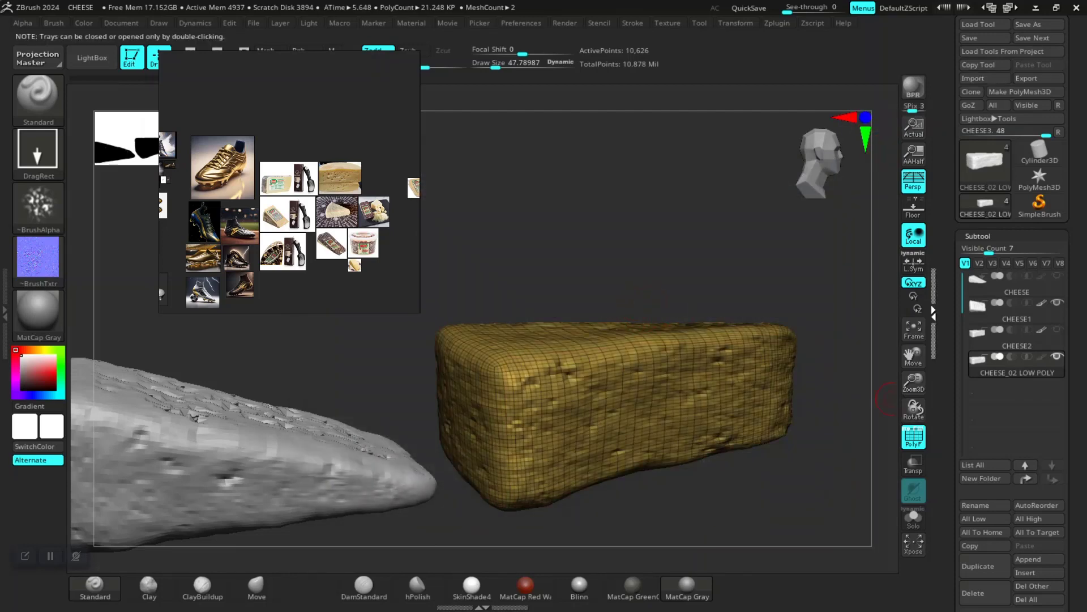
Regroup the imported wedge's polygroups by its UV shells with Auto Groups With UV
{"action": "scroll", "coordinate": [1014, 340], "scroll_direction": "down", "scroll_amount": 9}
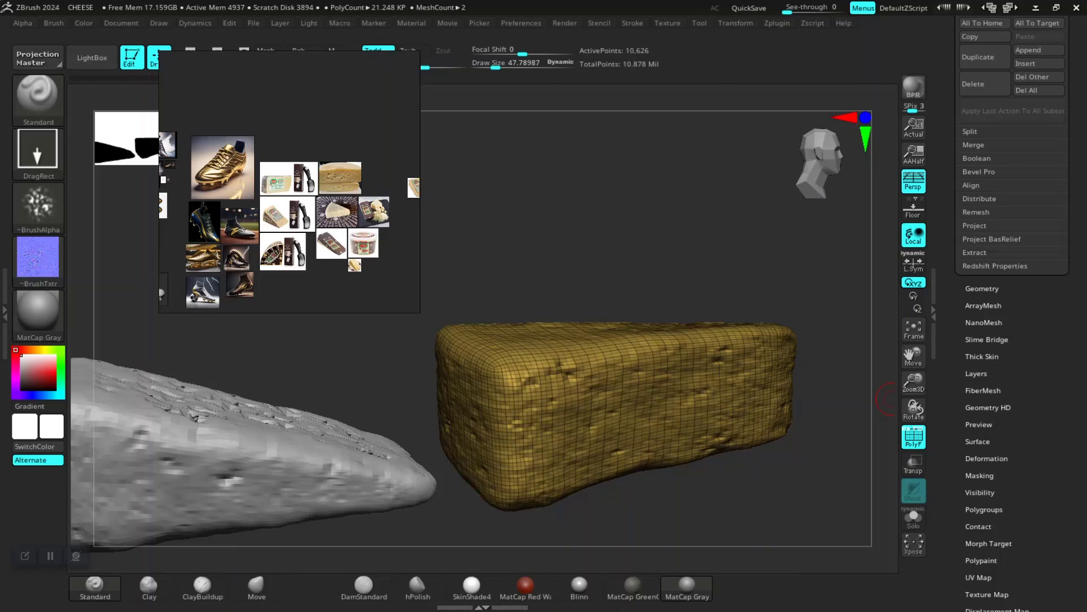
{"action": "left_click", "coordinate": [984, 509]}
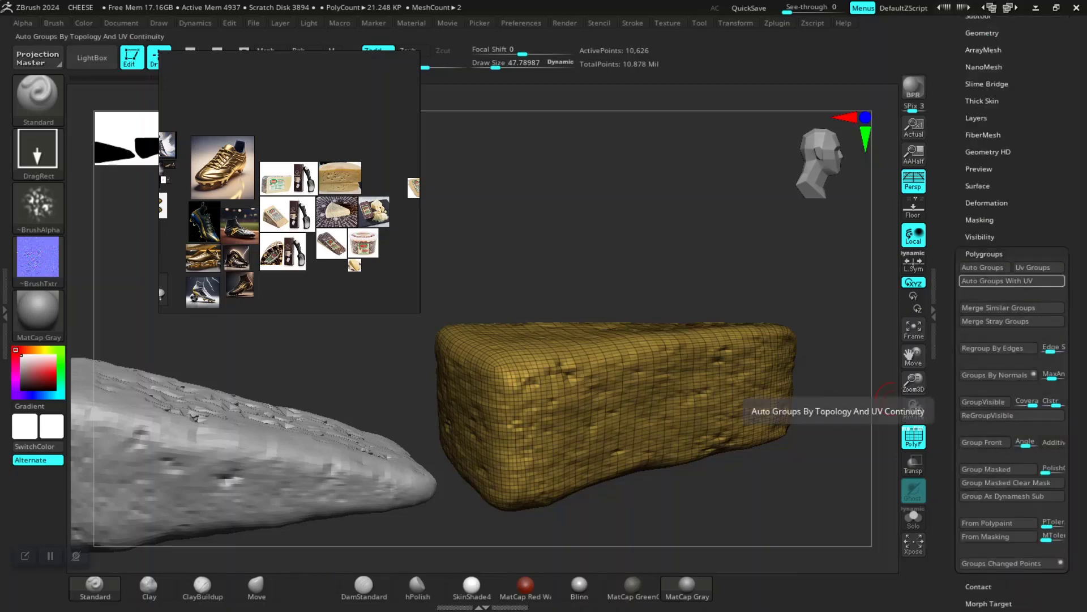
{"action": "mouse_move", "coordinate": [702, 267]}
{"action": "left_mouse_down"}
{"action": "mouse_move", "coordinate": [700, 227]}
{"action": "mouse_move", "coordinate": [719, 182]}
{"action": "mouse_move", "coordinate": [700, 218]}
{"action": "mouse_move", "coordinate": [703, 255]}
{"action": "mouse_move", "coordinate": [779, 269]}
{"action": "mouse_move", "coordinate": [701, 275]}
{"action": "left_mouse_up"}
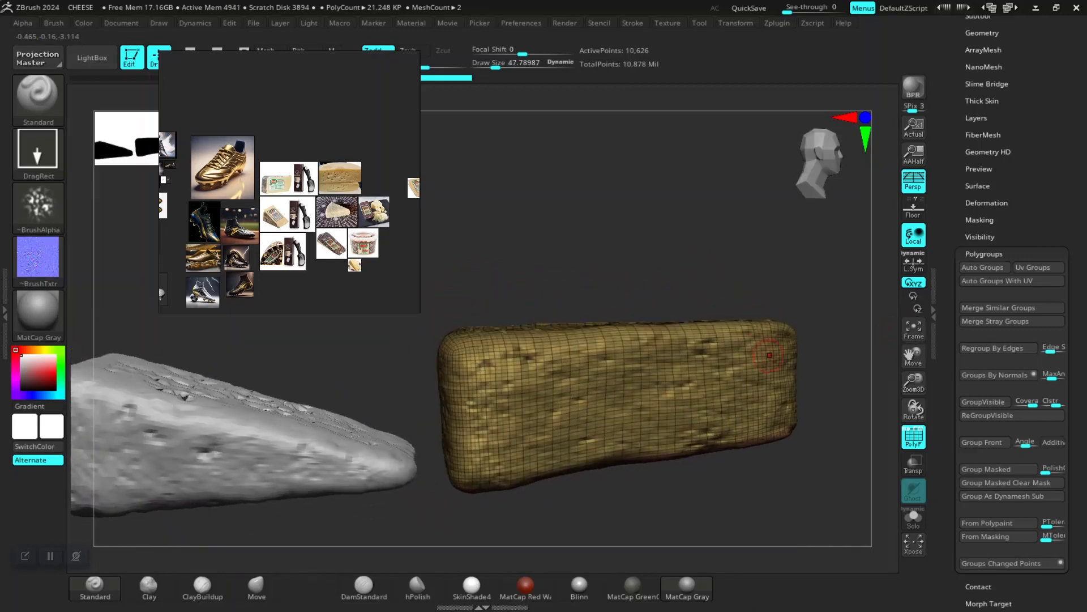
Hide the polyframe and step through the wedge's subdivision levels to check the sculpted detail
{"action": "key", "text": "shift"}
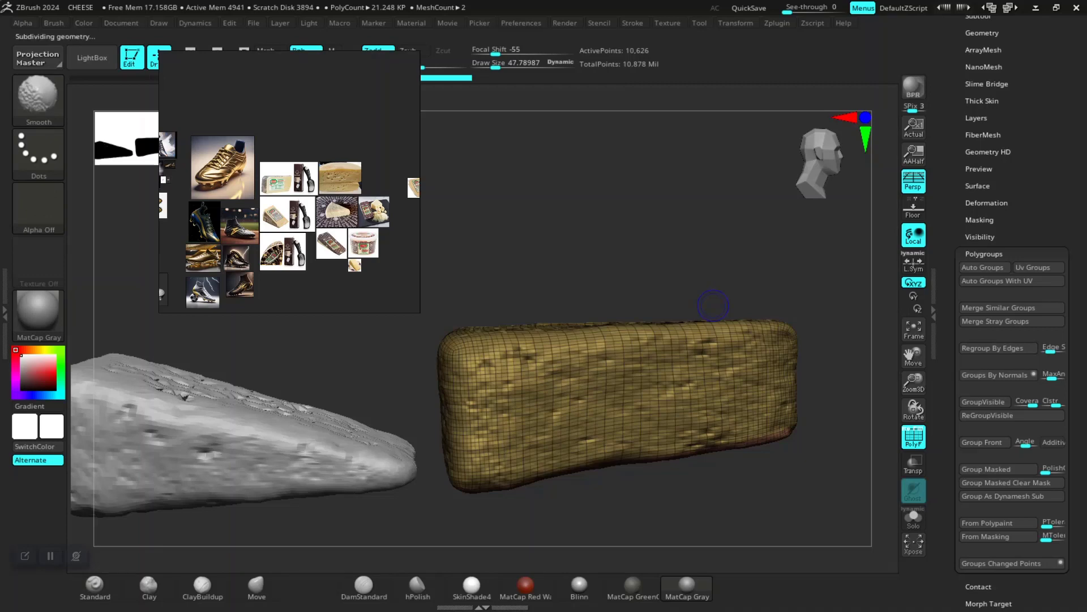
{"action": "key", "text": "shift+d"}
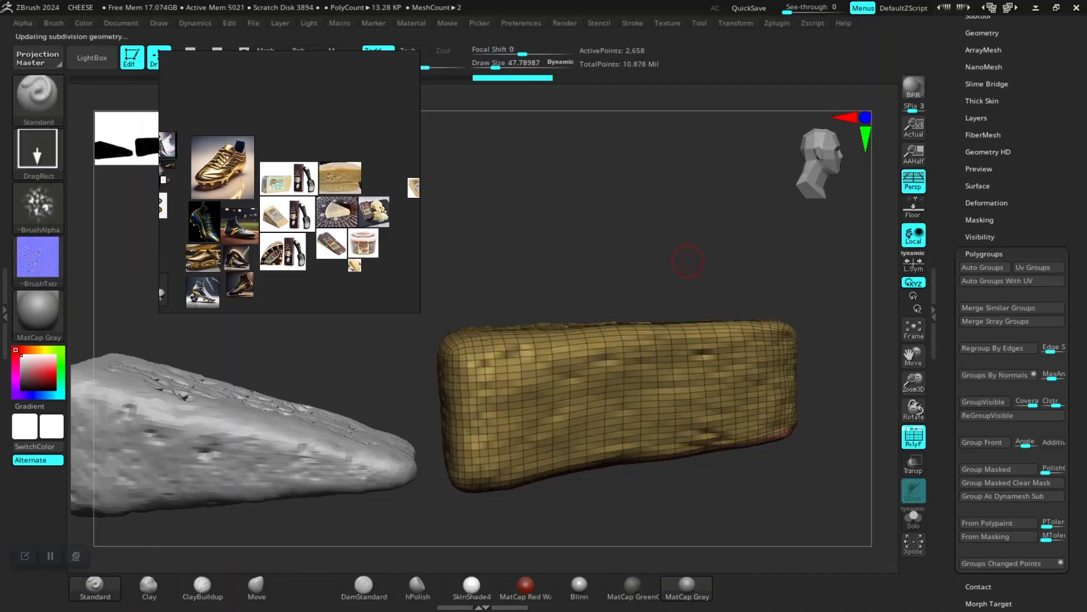
{"action": "key", "text": "shift+f"}
{"action": "key", "text": "d"}
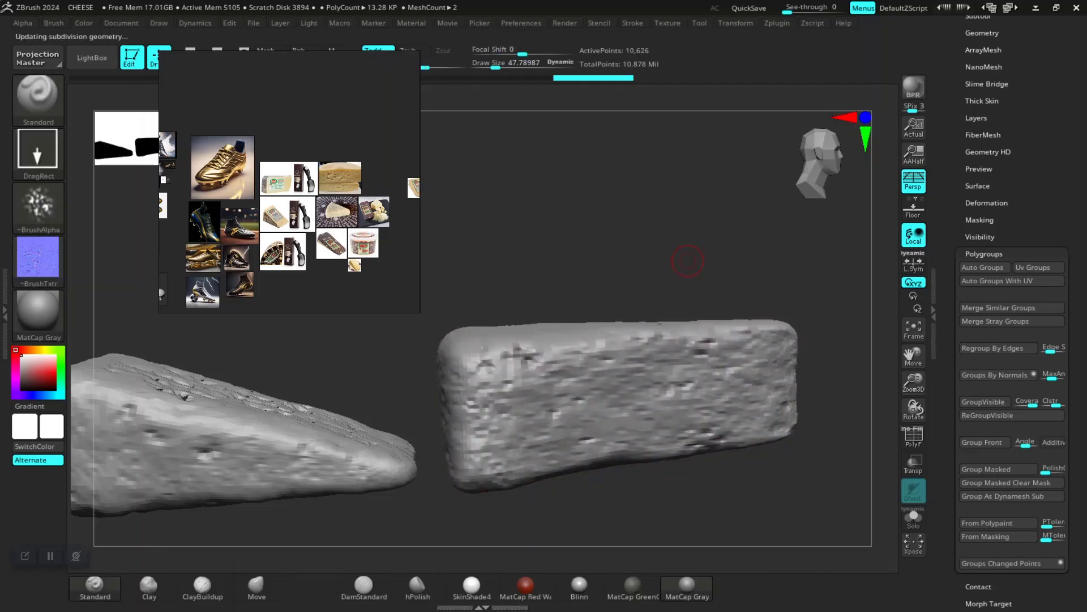
{"action": "key", "text": "d"}
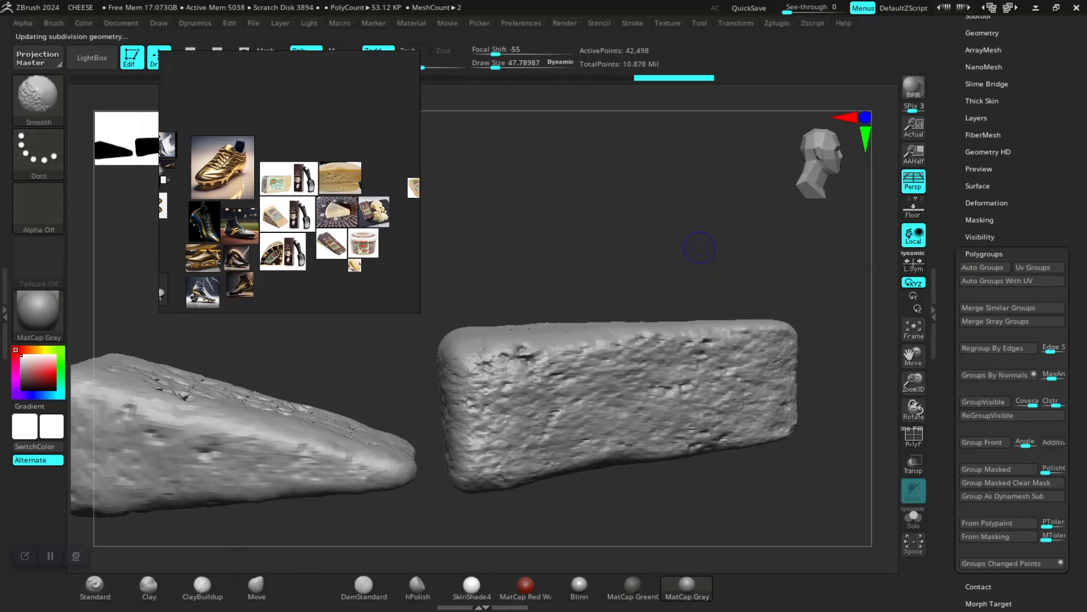
{"action": "key", "text": "shift+d"}
Check the 4096 UV map size and create a tangent normal map with SmoothUV and SNormals for the wedge
{"action": "scroll", "coordinate": [1013, 306], "scroll_direction": "down", "scroll_amount": 5}
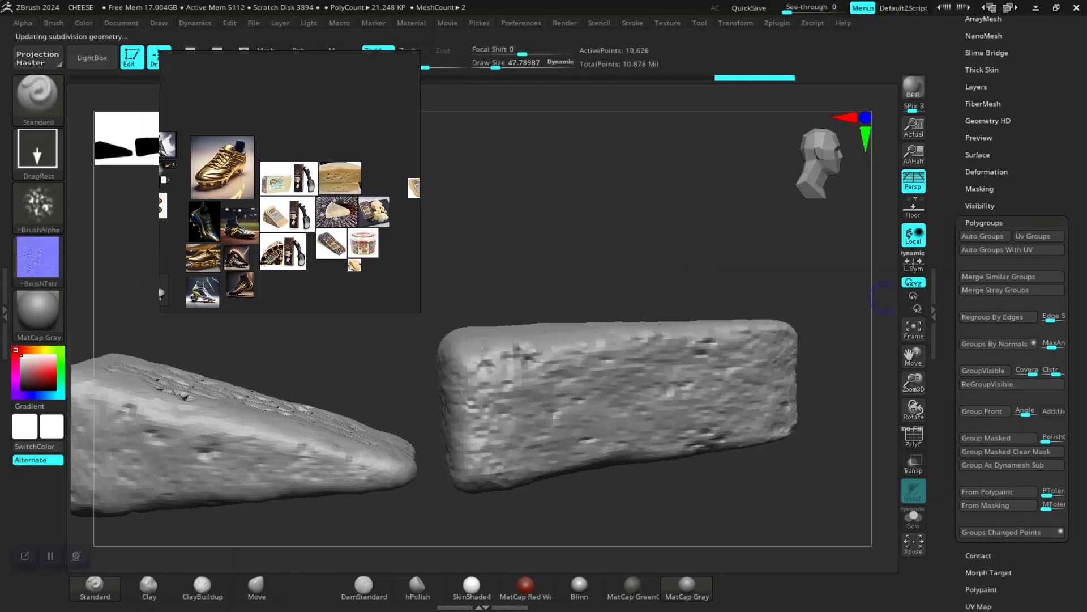
{"action": "scroll", "coordinate": [1013, 306], "scroll_direction": "up", "scroll_amount": 3}
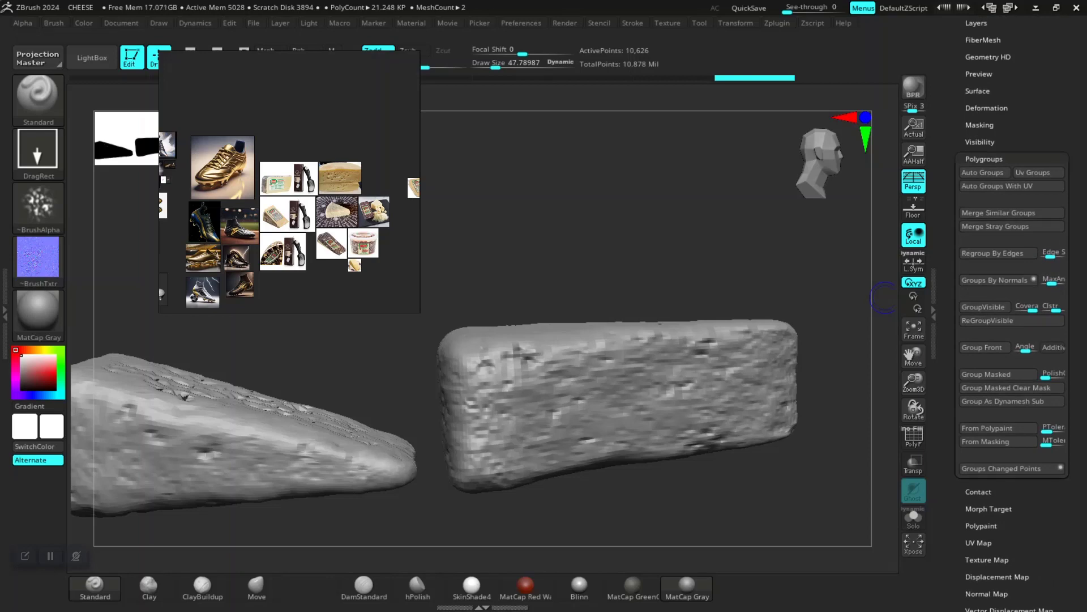
{"action": "left_click", "coordinate": [984, 159]}
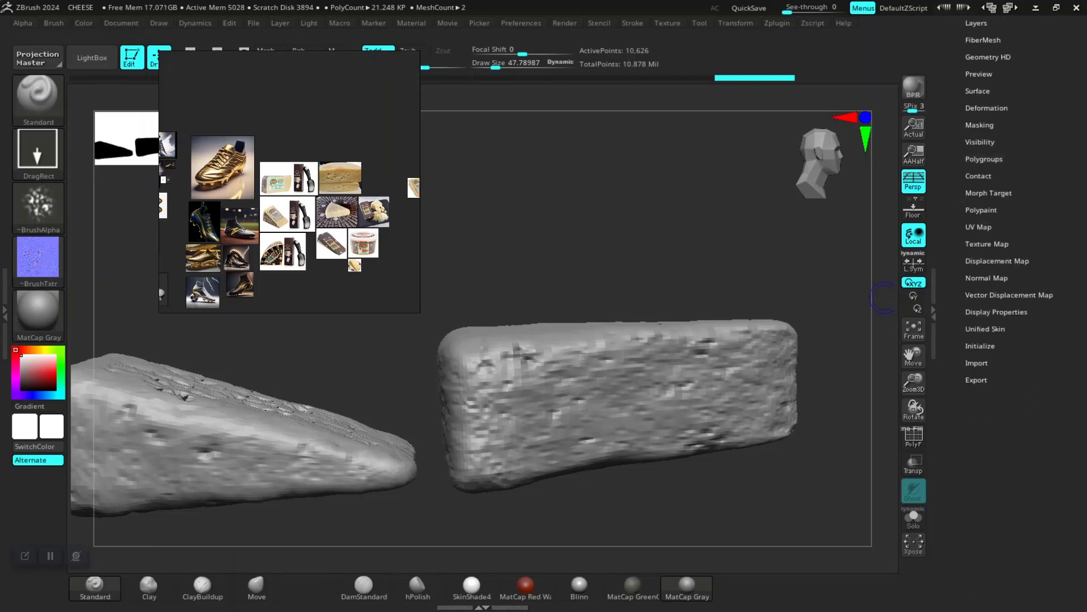
{"action": "left_click", "coordinate": [986, 278]}
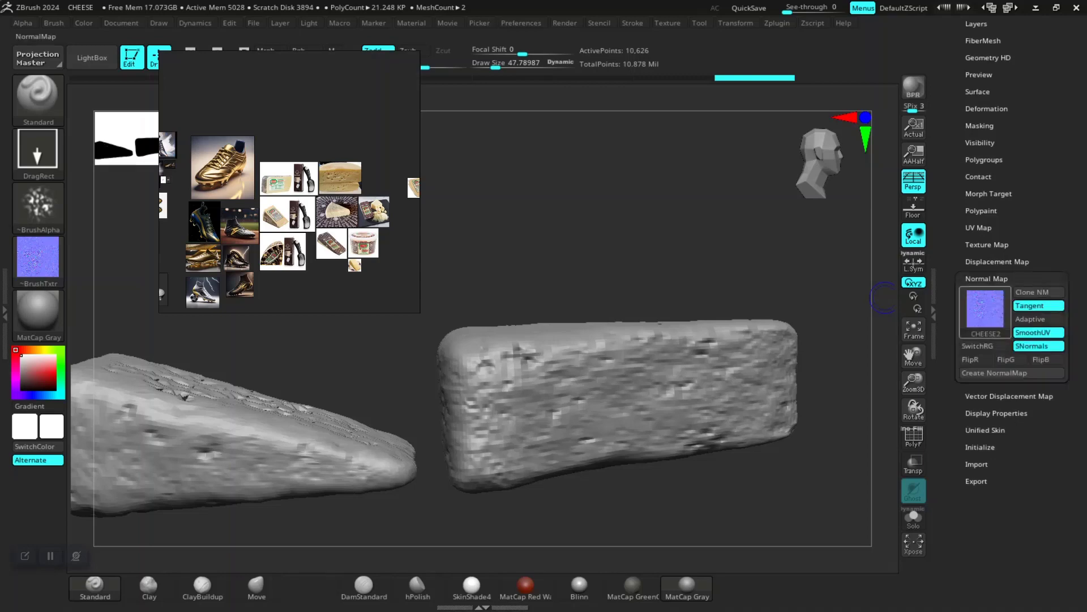
{"action": "left_click", "coordinate": [986, 244]}
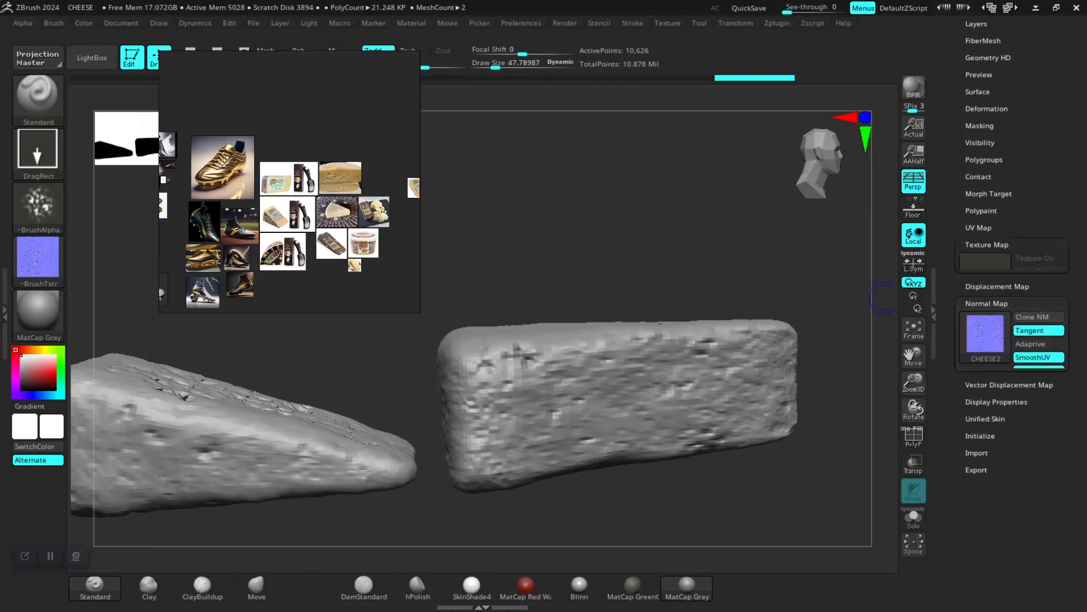
{"action": "left_click", "coordinate": [979, 227]}
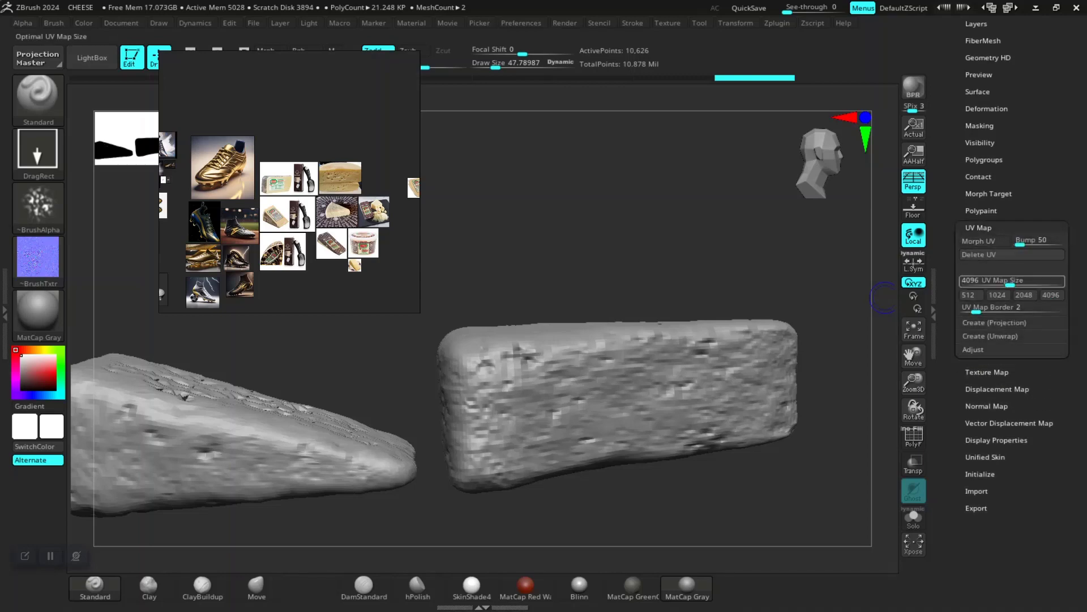
{"action": "left_click", "coordinate": [978, 228]}
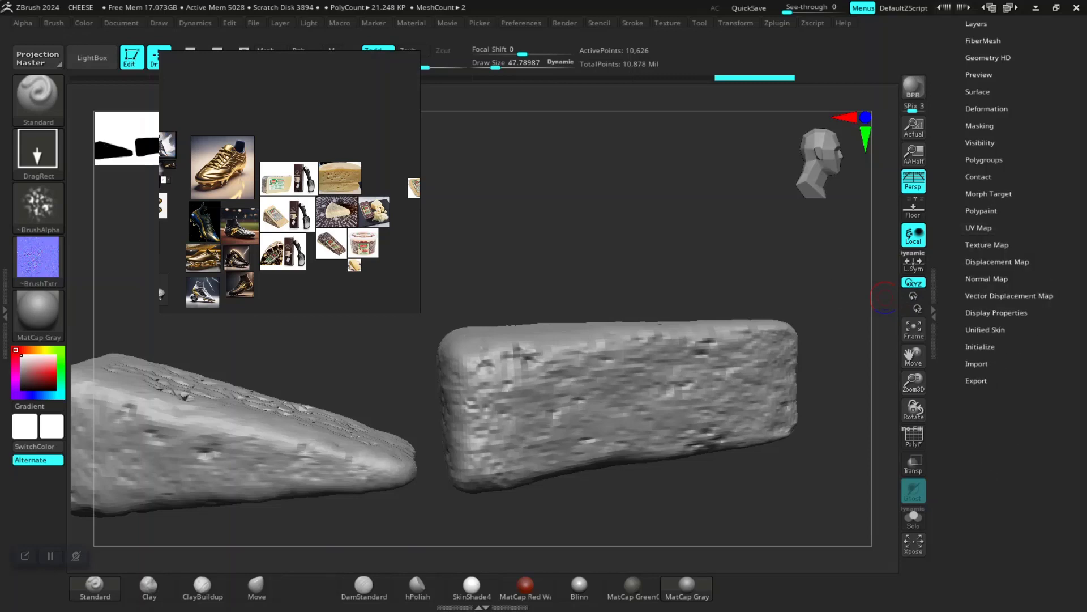
{"action": "left_click", "coordinate": [987, 278]}
{"action": "left_click", "coordinate": [1011, 373]}
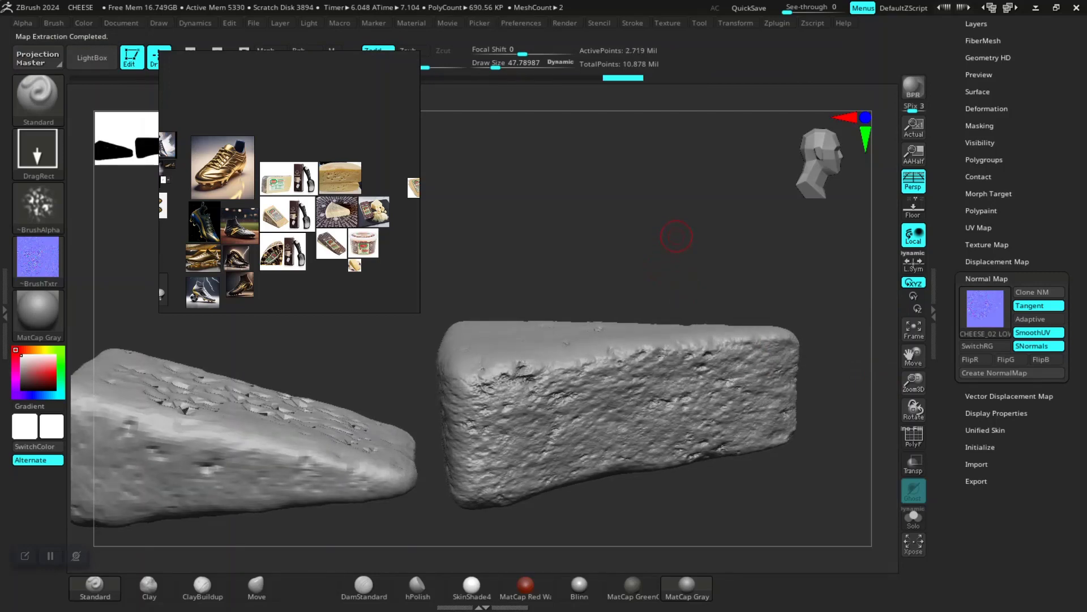
Inspect the high-resolution wedge from above and the side, and step back down to a lower subdivision level
{"action": "left_click_drag", "start_coordinate": [677, 236], "coordinate": [687, 287]}
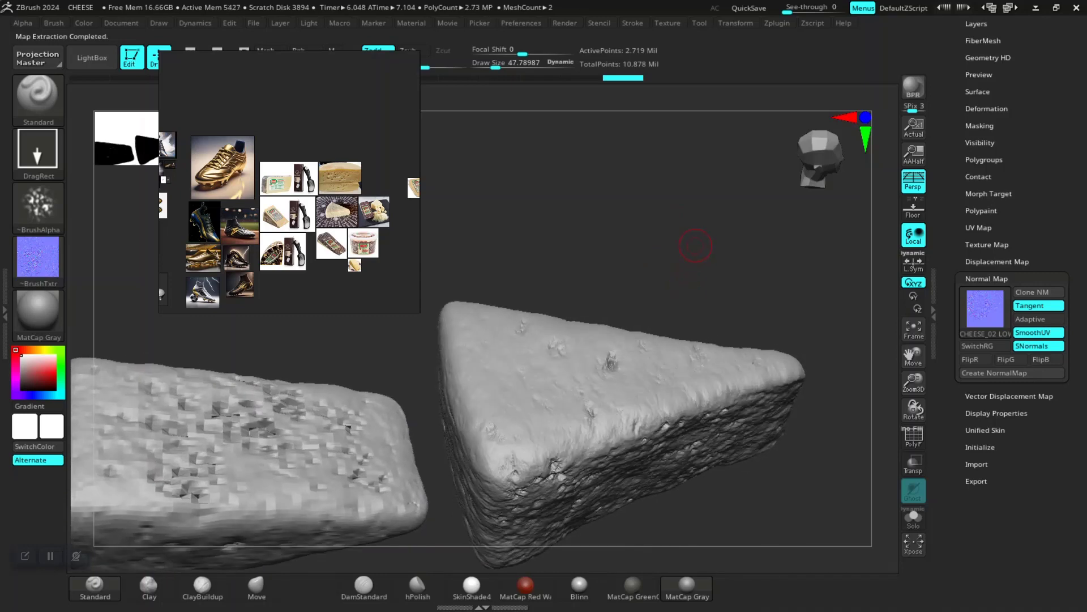
{"action": "mouse_move", "coordinate": [695, 246]}
{"action": "left_mouse_down"}
{"action": "mouse_move", "coordinate": [722, 274]}
{"action": "mouse_move", "coordinate": [801, 267]}
{"action": "mouse_move", "coordinate": [632, 290]}
{"action": "mouse_move", "coordinate": [607, 219]}
{"action": "mouse_move", "coordinate": [610, 196]}
{"action": "mouse_move", "coordinate": [651, 236]}
{"action": "mouse_move", "coordinate": [668, 226]}
{"action": "mouse_move", "coordinate": [656, 235]}
{"action": "mouse_move", "coordinate": [655, 219]}
{"action": "mouse_move", "coordinate": [651, 233]}
{"action": "mouse_move", "coordinate": [687, 249]}
{"action": "mouse_move", "coordinate": [660, 249]}
{"action": "mouse_move", "coordinate": [672, 250]}
{"action": "left_mouse_up"}
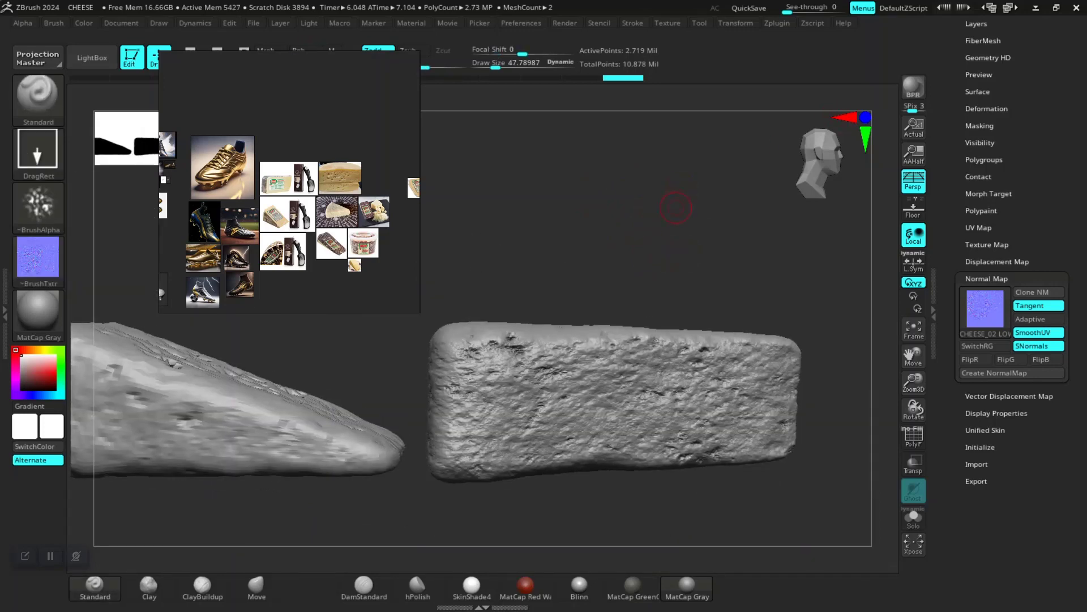
{"action": "key", "text": "shift"}
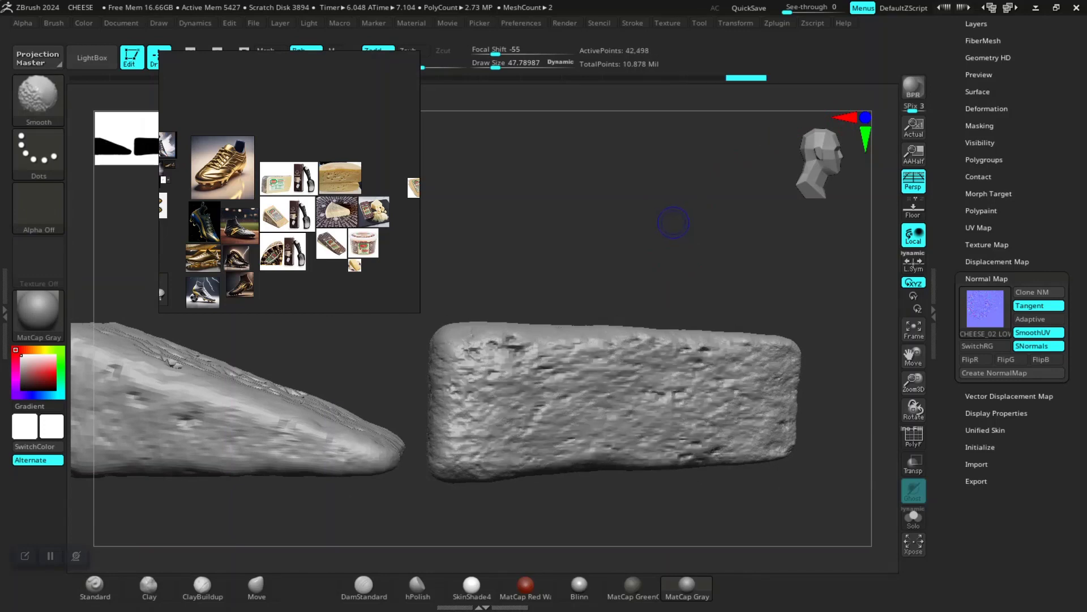
{"action": "key", "text": "shift+d"}
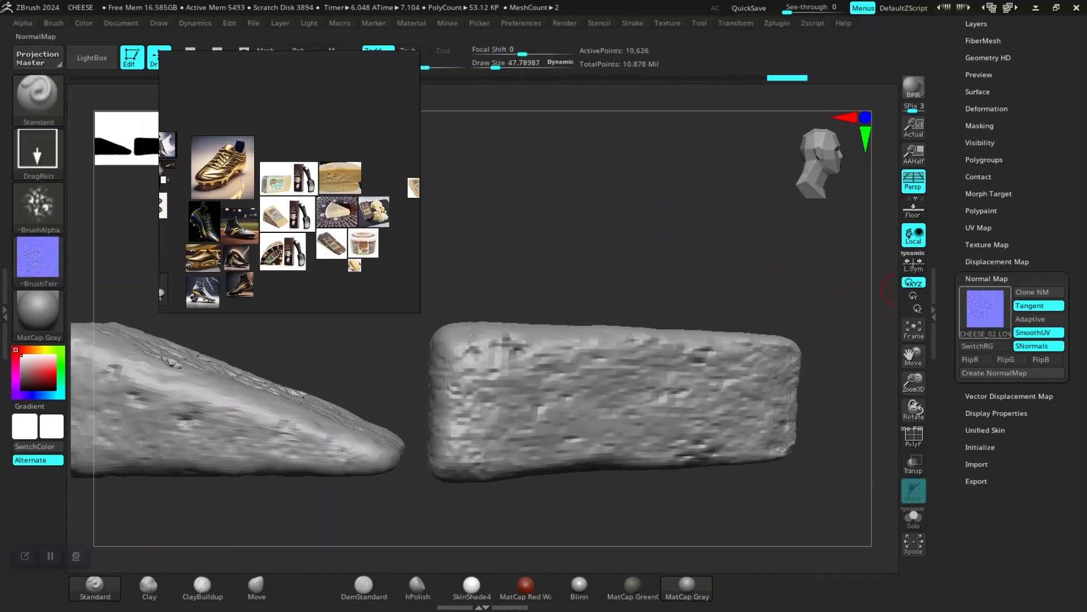
Clone the wedge's normal map as a texture and export it as the PNG CHEESE 03 NOMAL in the MAPS folder
{"action": "left_click", "coordinate": [1033, 292]}
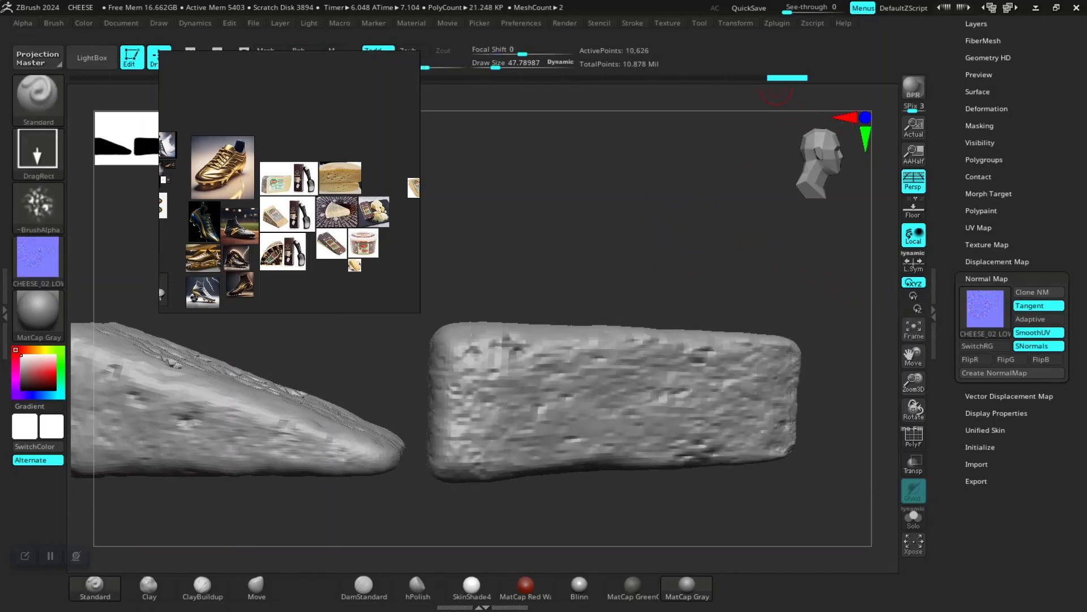
{"action": "left_click", "coordinate": [667, 22]}
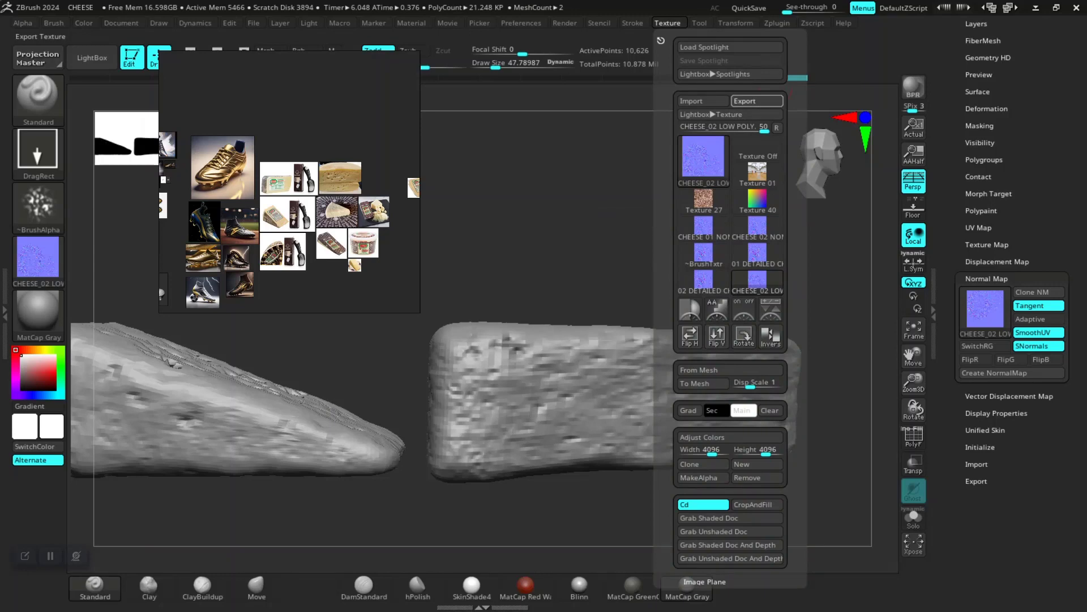
{"action": "left_click", "coordinate": [756, 101]}
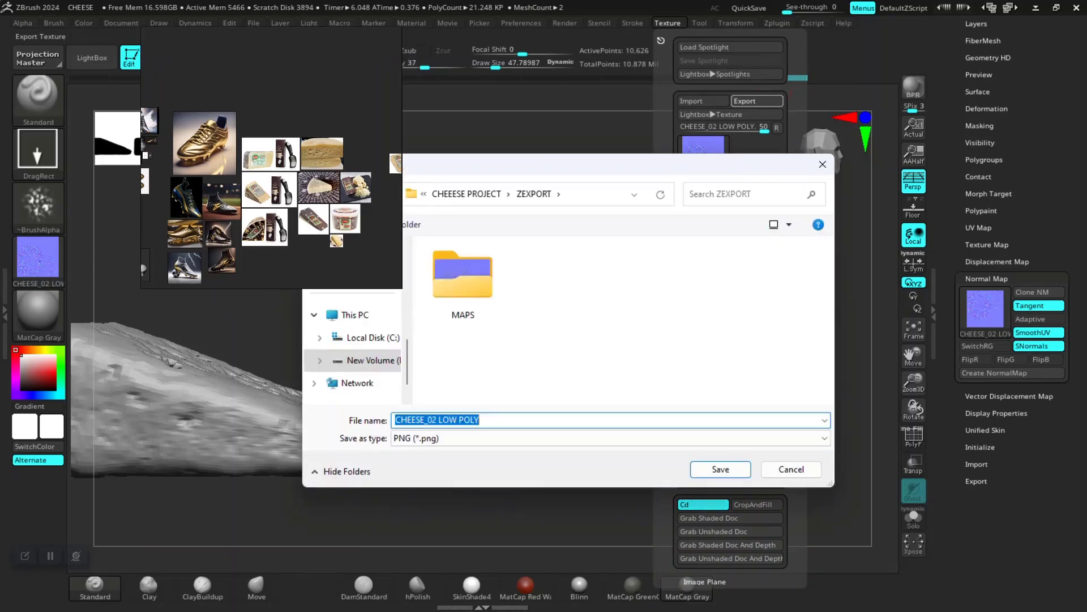
{"action": "key", "text": "Return"}
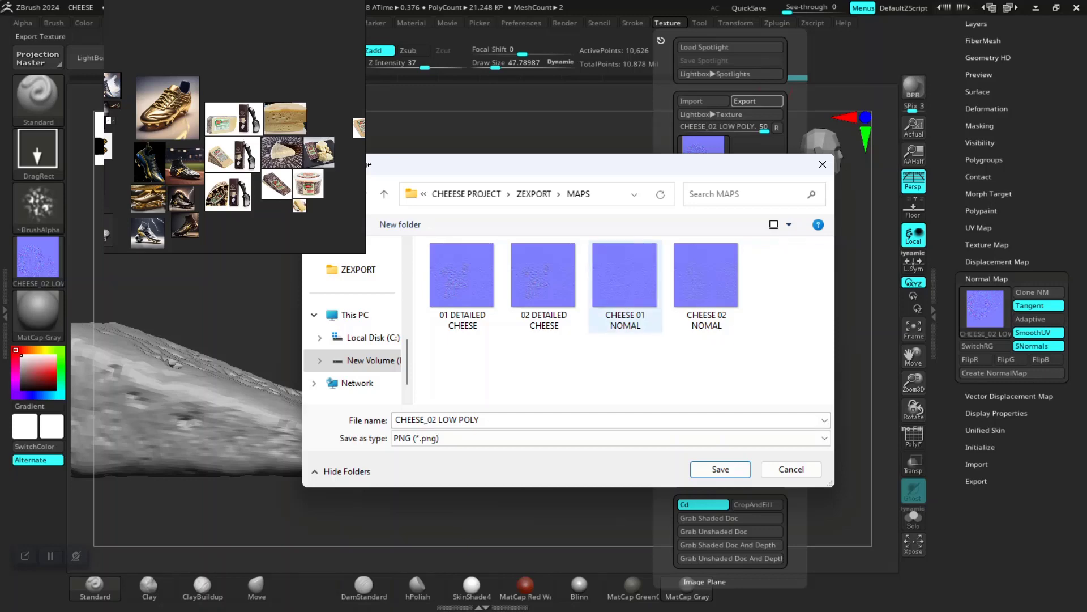
{"action": "left_click", "coordinate": [706, 277]}
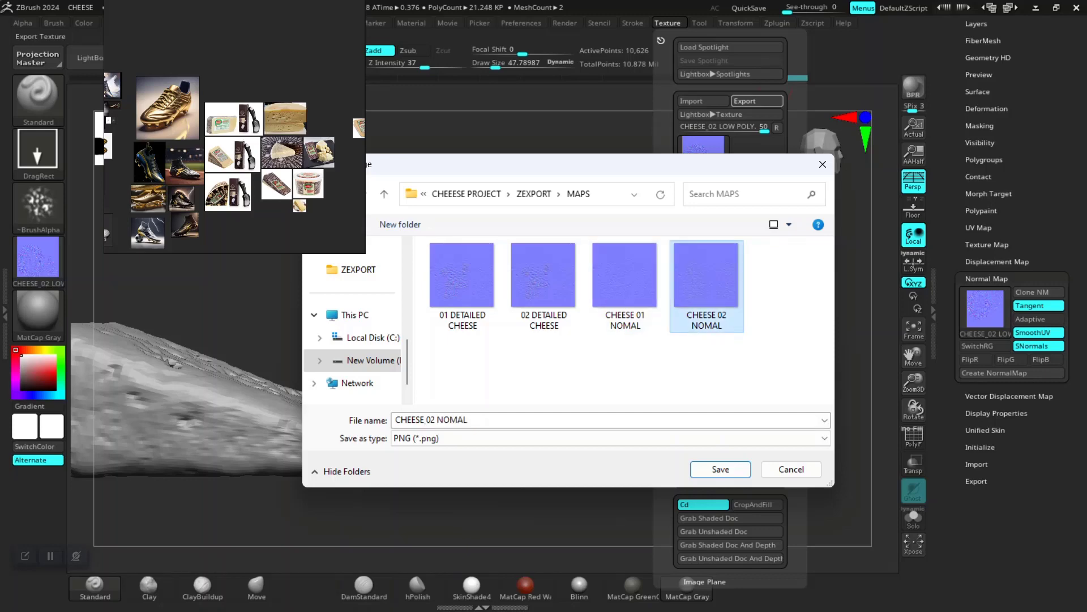
{"action": "double_click", "coordinate": [428, 420]}
{"action": "left_click", "coordinate": [435, 421]}
{"action": "key", "text": "BackSpace"}
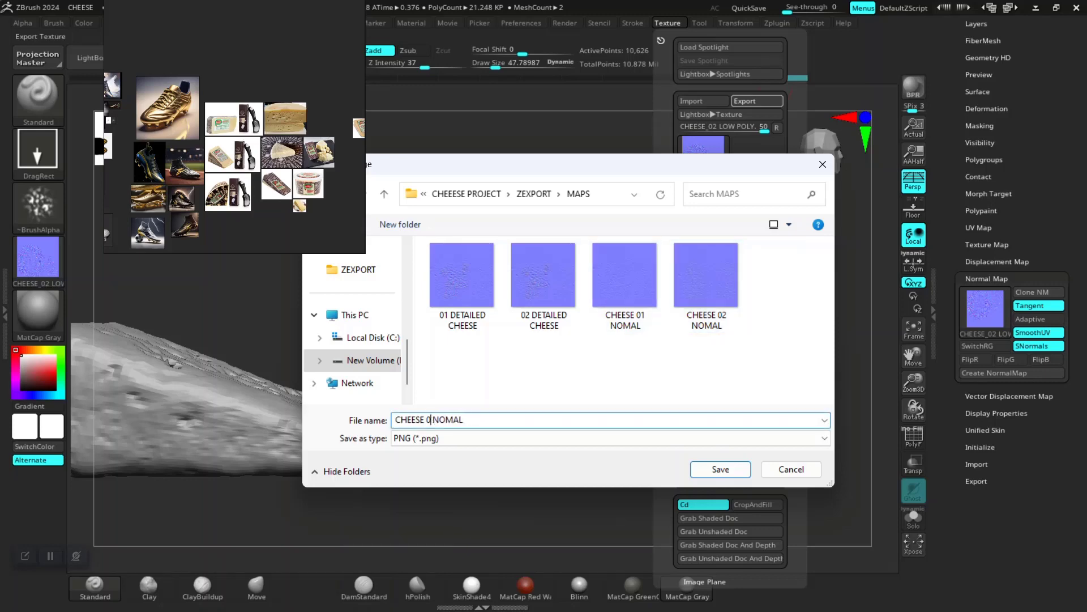
{"action": "type", "text": "3"}
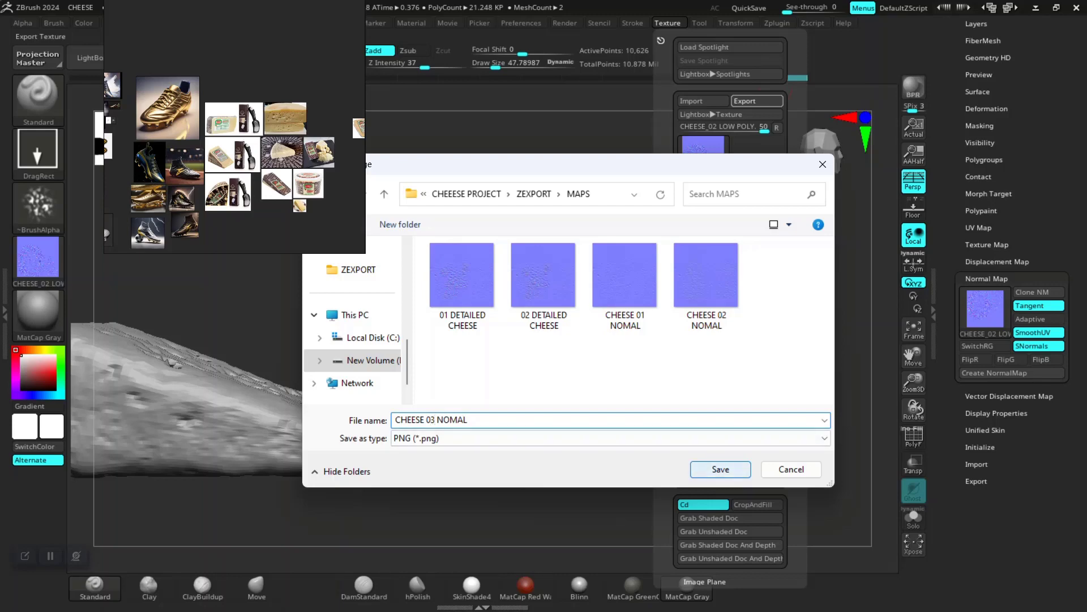
{"action": "left_click", "coordinate": [720, 469]}
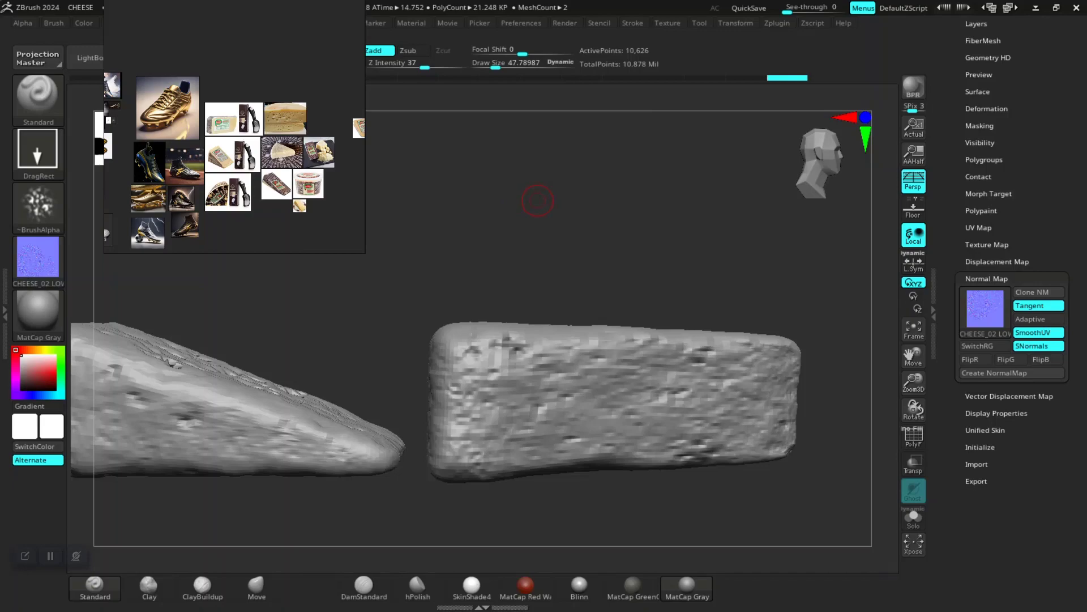
Switch to Maya and assign the existing material CHESSE_02_MAT to the isolated ZBrushPolyMesh3D wedge
{"action": "key", "text": "alt+Tab"}
{"action": "key", "text": "alt+Tab"}
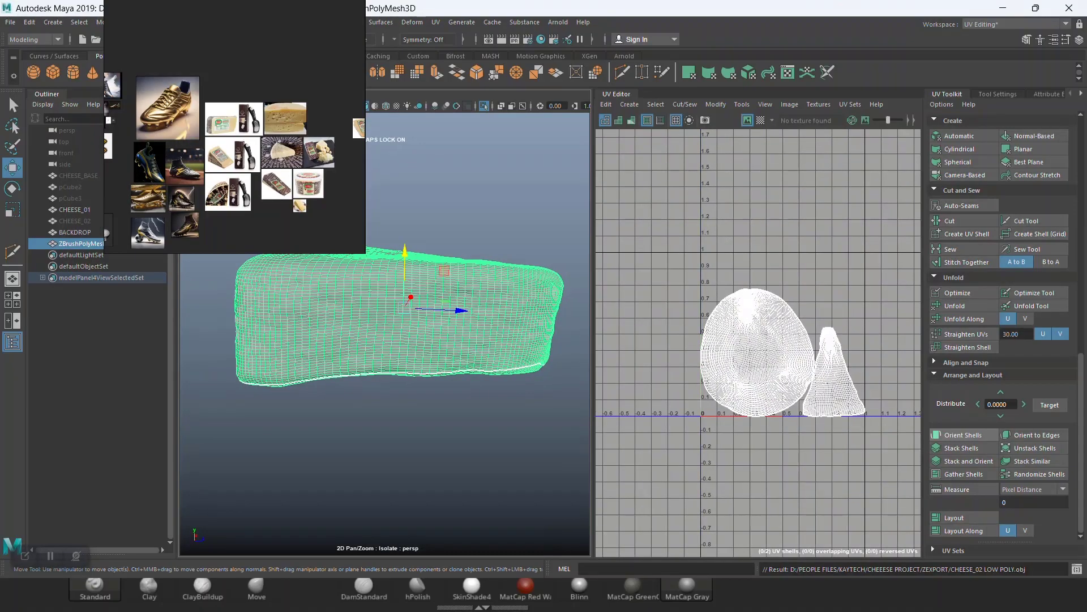
{"action": "right_click_drag", "start_coordinate": [235, 127], "coordinate": [958, 163]}
{"action": "left_click", "coordinate": [385, 453]}
{"action": "left_click", "coordinate": [397, 334]}
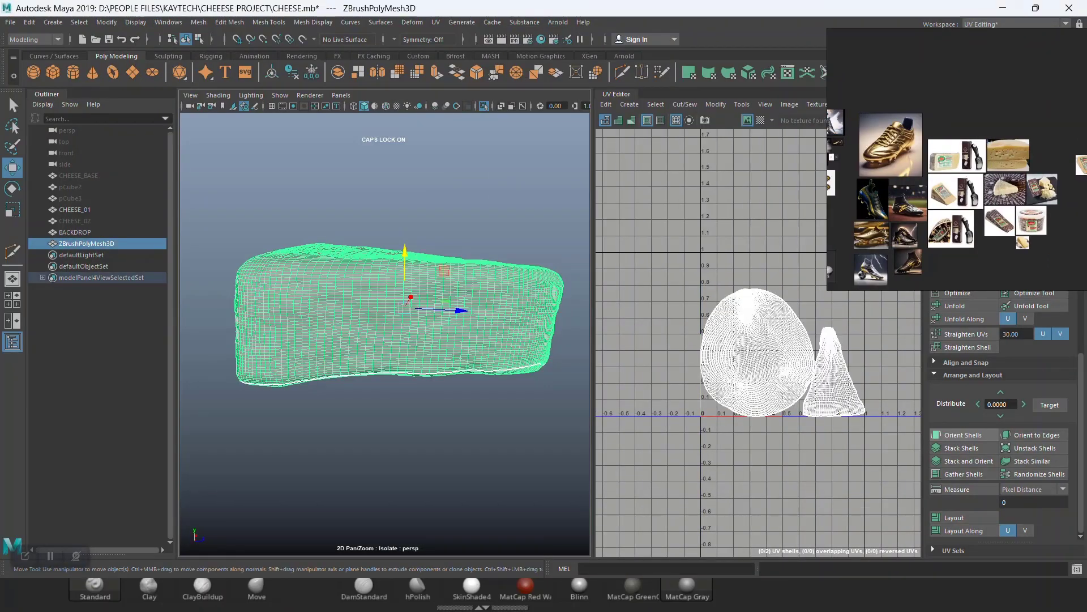
{"action": "right_click", "coordinate": [423, 288]}
{"action": "mouse_move", "coordinate": [422, 600]}
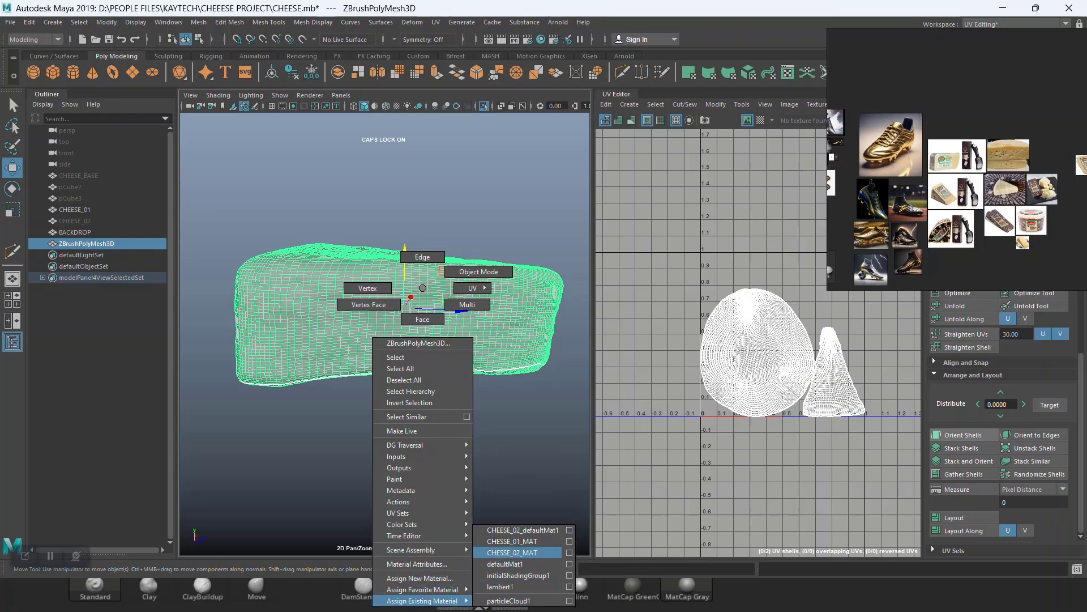
{"action": "left_click", "coordinate": [513, 552]}
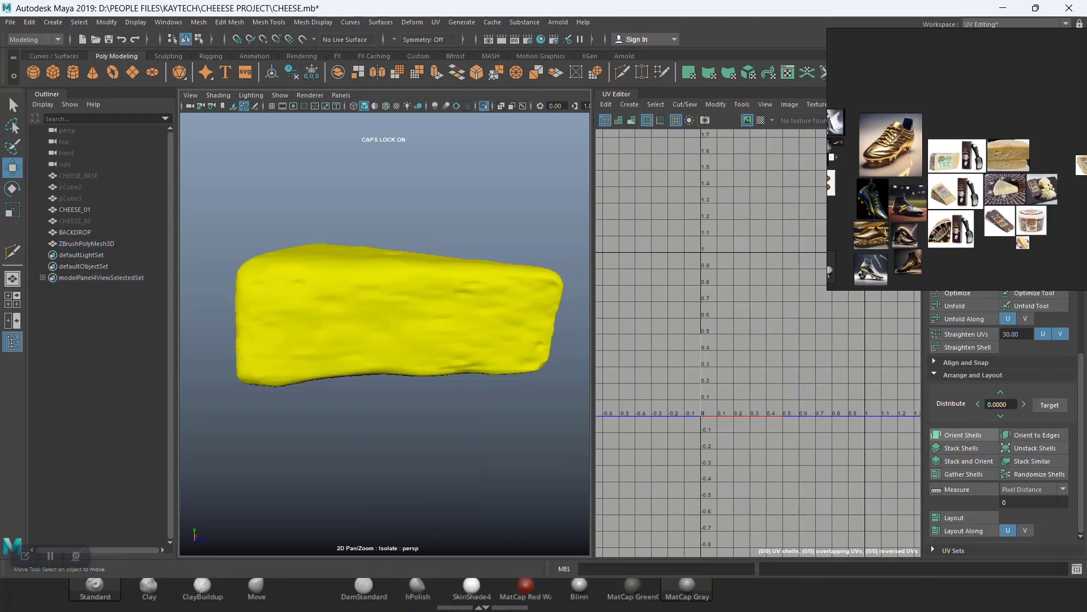
End the wedge's isolation so all visible objects show, and rename ZBrushPolyMesh3D as CHEESE_03
{"action": "left_click", "coordinate": [161, 546]}
{"action": "key", "text": "ctrl+1"}
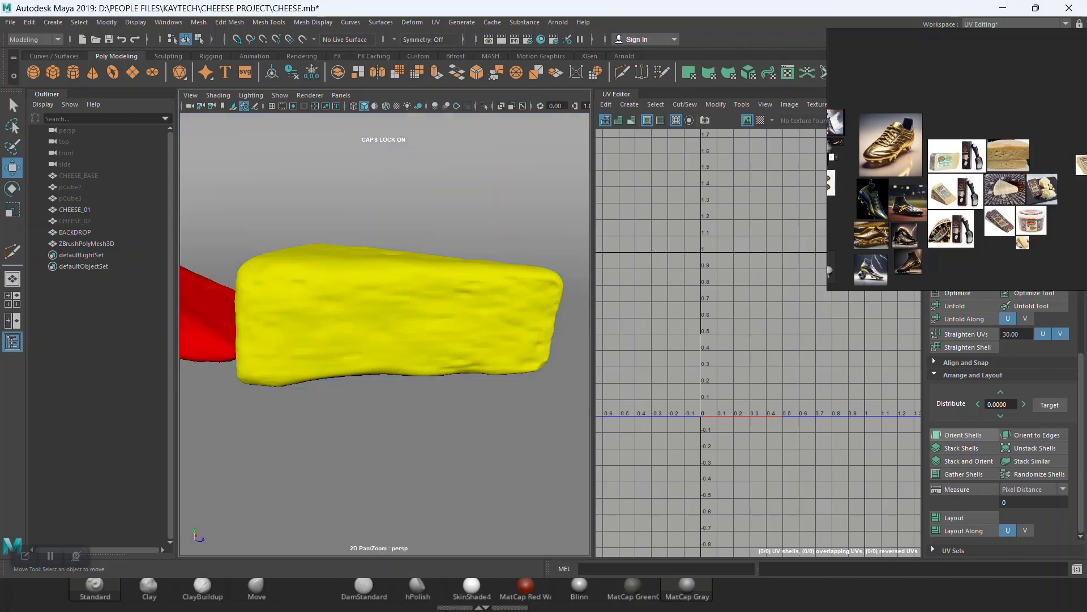
{"action": "scroll", "coordinate": [385, 335], "scroll_direction": "down", "scroll_amount": 8}
{"action": "left_click_drag", "start_coordinate": [385, 334], "coordinate": [407, 341], "text": "alt"}
{"action": "scroll", "coordinate": [391, 334], "scroll_direction": "up", "scroll_amount": 2}
{"action": "double_click", "coordinate": [88, 243]}
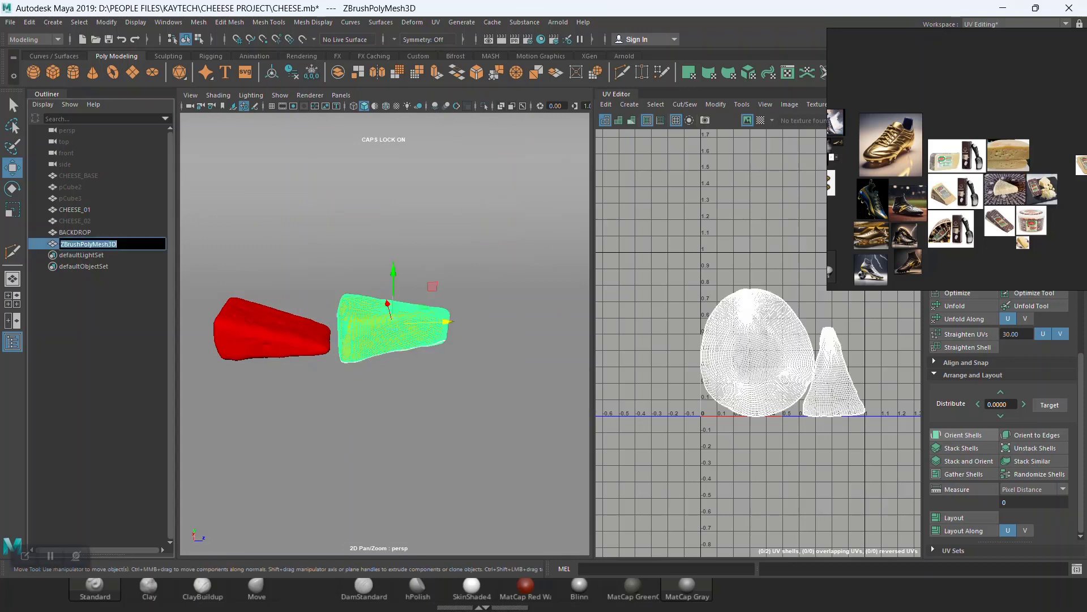
{"action": "type", "text": "CHESS"}
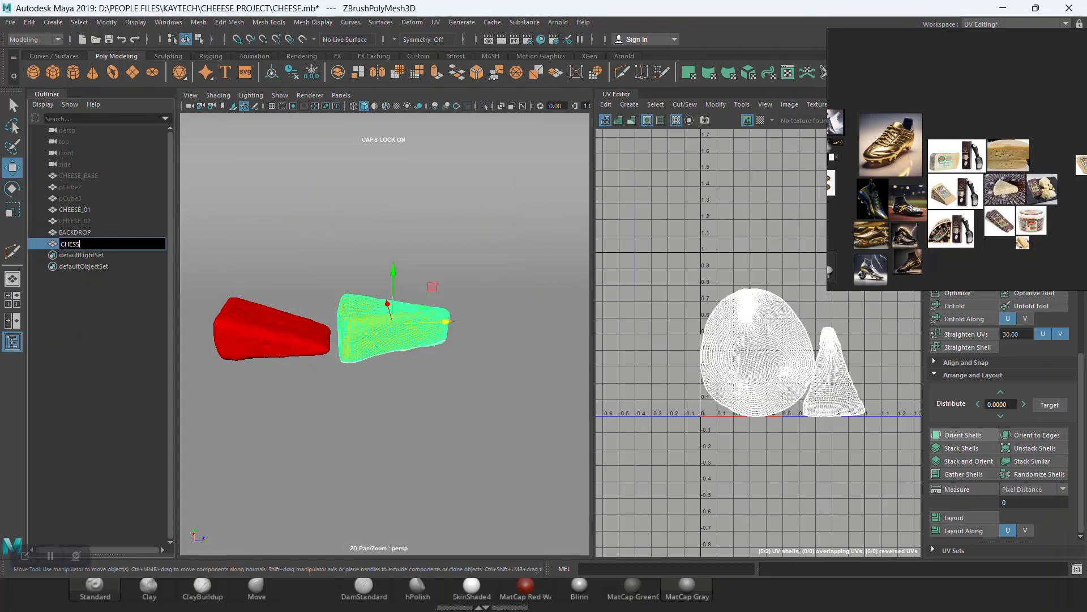
{"action": "key", "text": "BackSpace"}
{"action": "key", "text": "BackSpace"}
{"action": "type", "text": "ESE_03"}
{"action": "key", "text": "Return"}
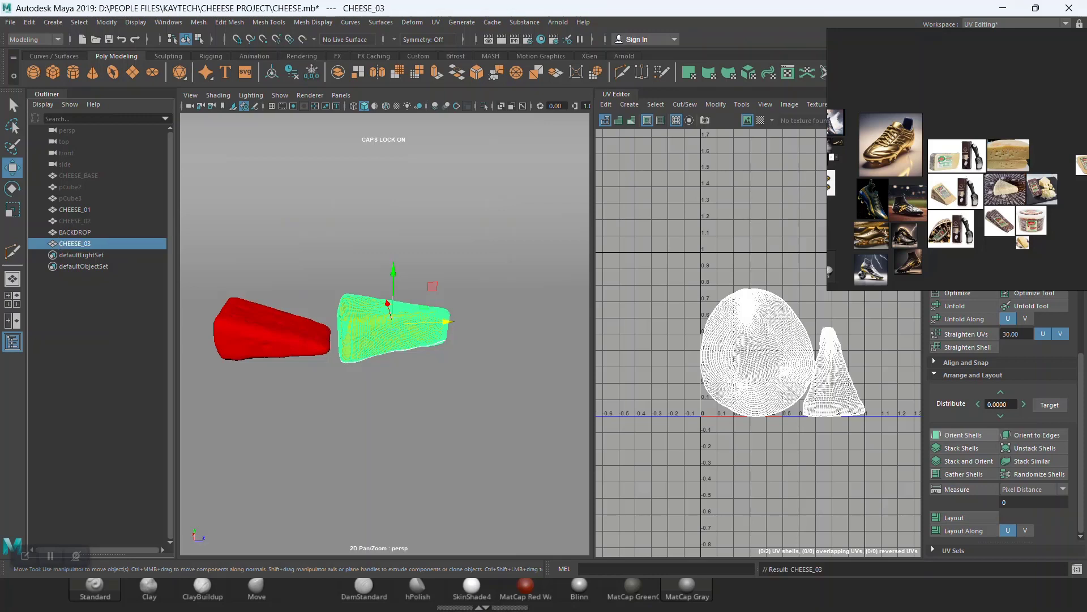
Export CHEESE_01 and CHEESE_03 together in DAE_FBX format as 2 CHEESE.dae in the ZEXPORT folder
{"action": "scroll", "coordinate": [385, 334], "scroll_direction": "down", "scroll_amount": 5}
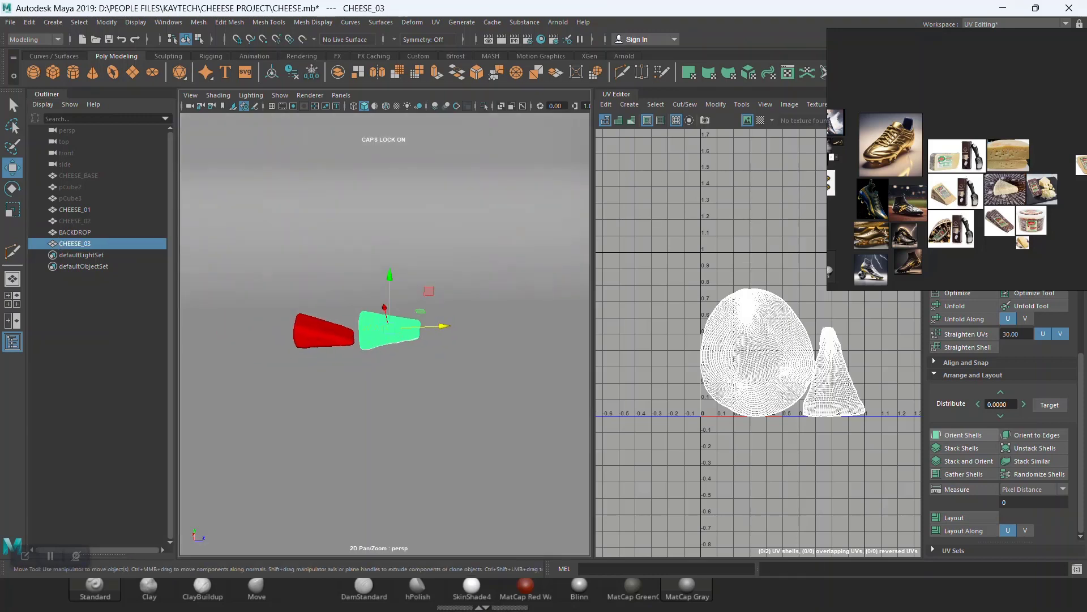
{"action": "left_click", "coordinate": [75, 210], "text": "ctrl"}
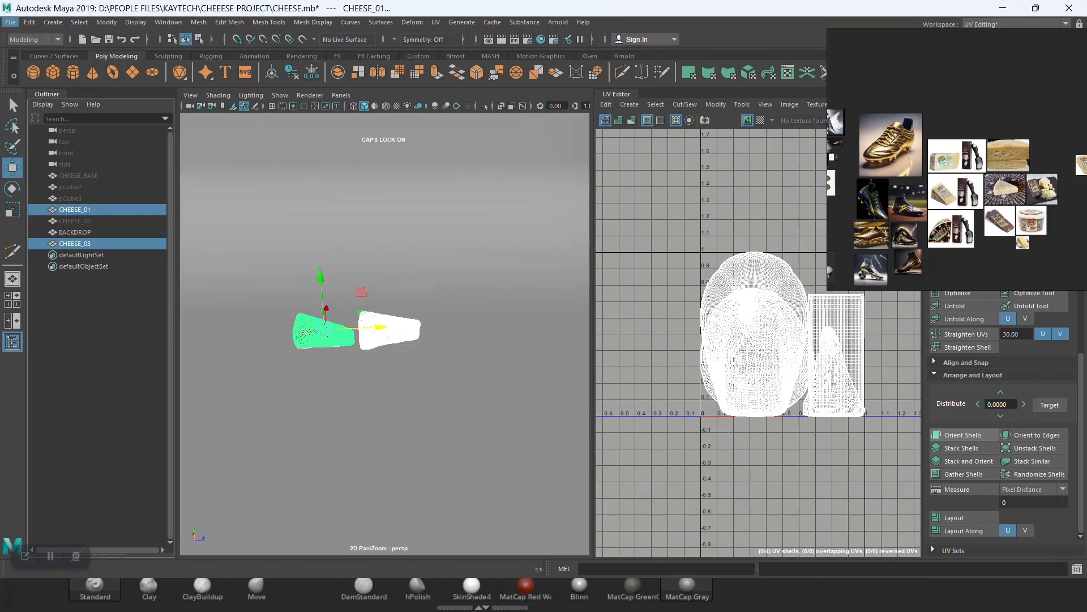
{"action": "left_click", "coordinate": [10, 22]}
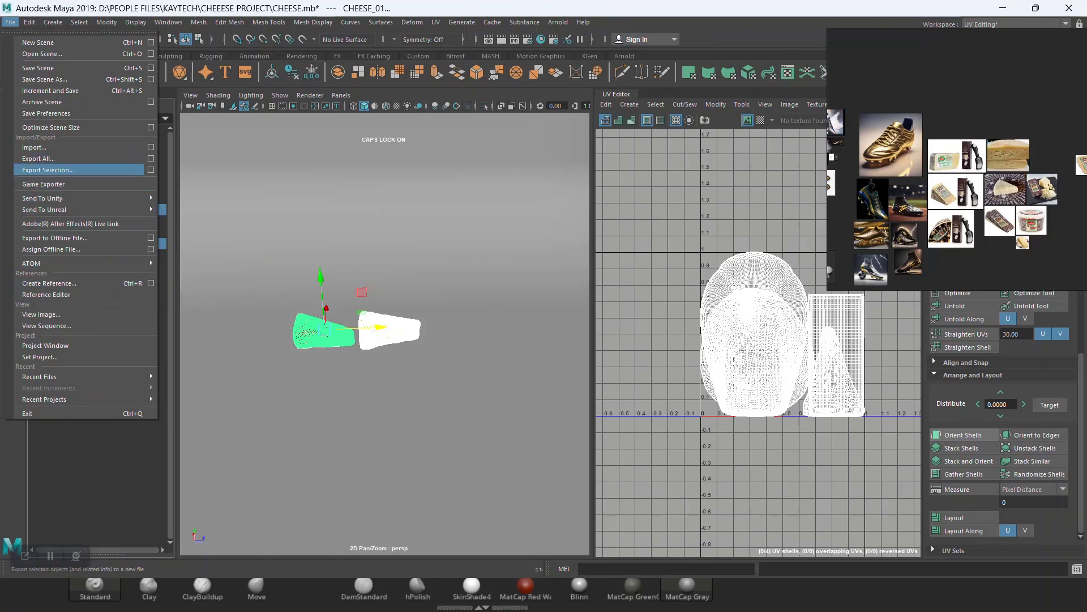
{"action": "left_click", "coordinate": [48, 170]}
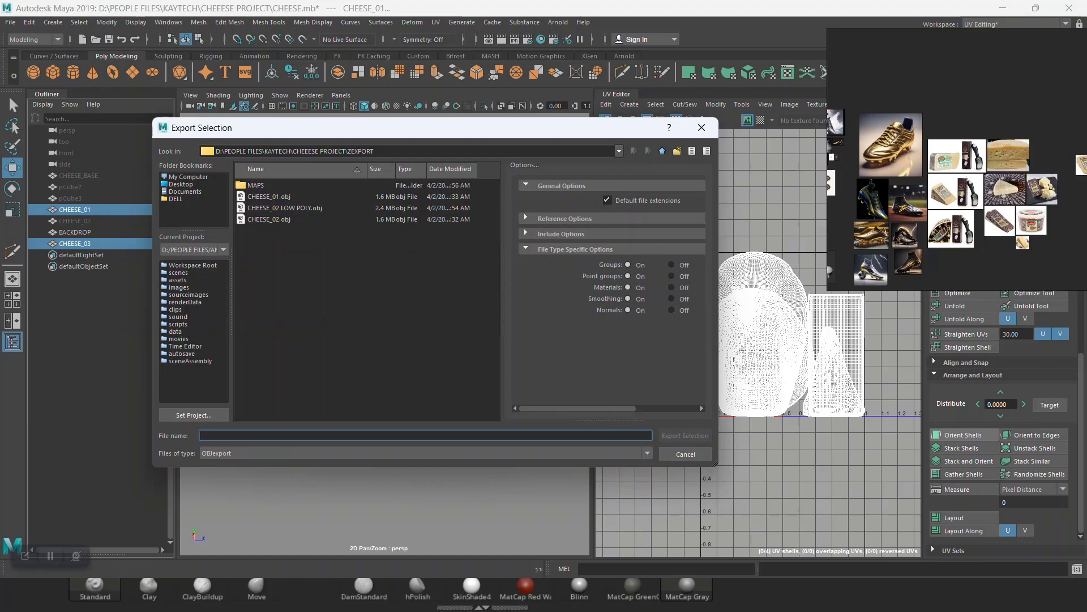
{"action": "left_click", "coordinate": [426, 453]}
{"action": "key", "text": "Down"}
{"action": "key", "text": "Down"}
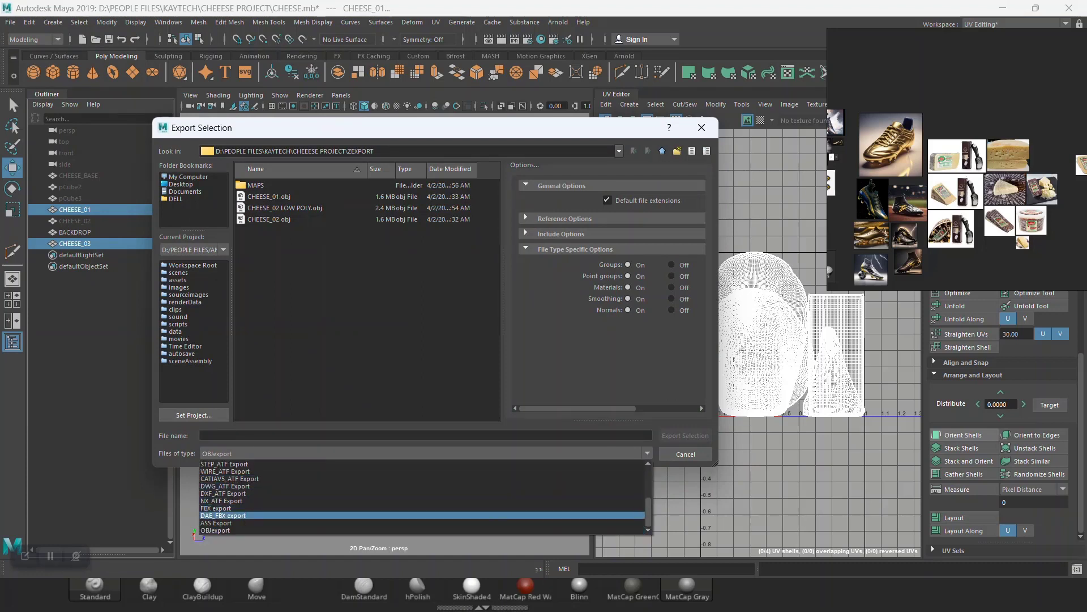
{"action": "key", "text": "Return"}
{"action": "left_click", "coordinate": [264, 197]}
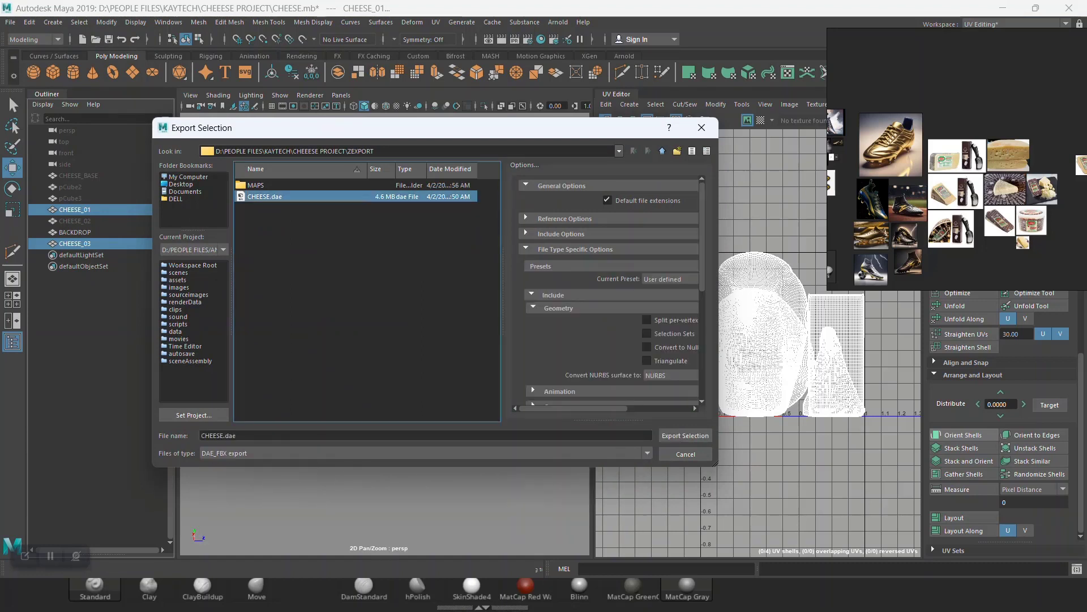
{"action": "left_click", "coordinate": [205, 436]}
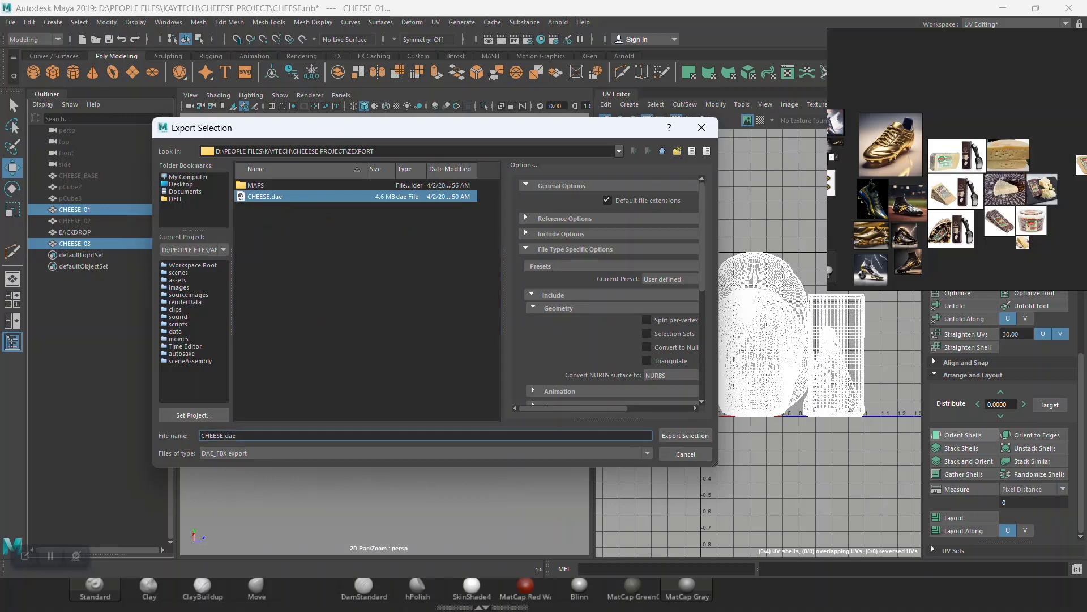
{"action": "type", "text": "2"}
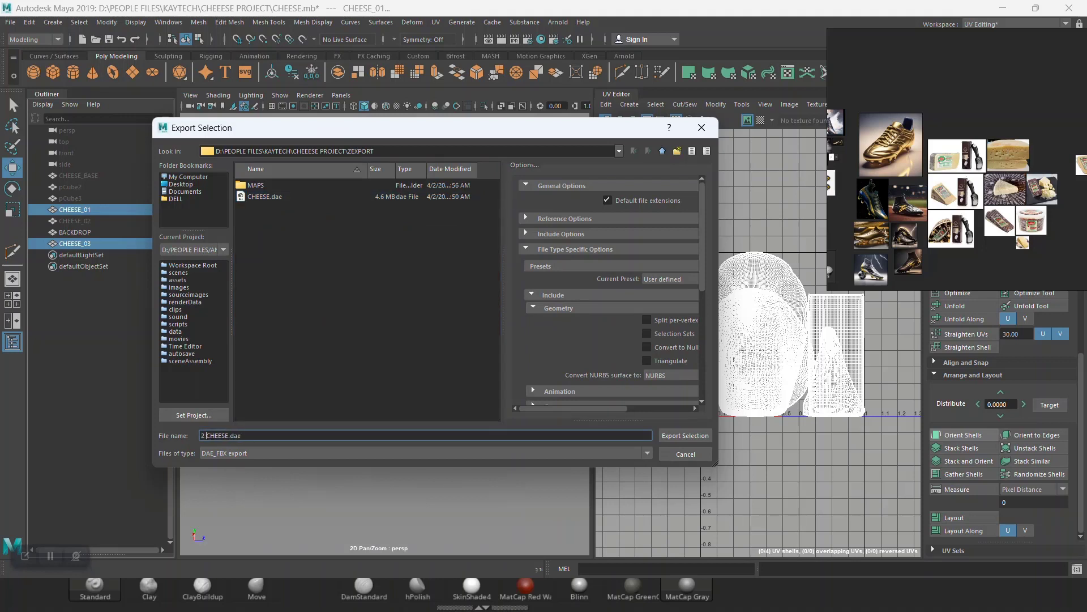
{"action": "key", "text": "Return"}
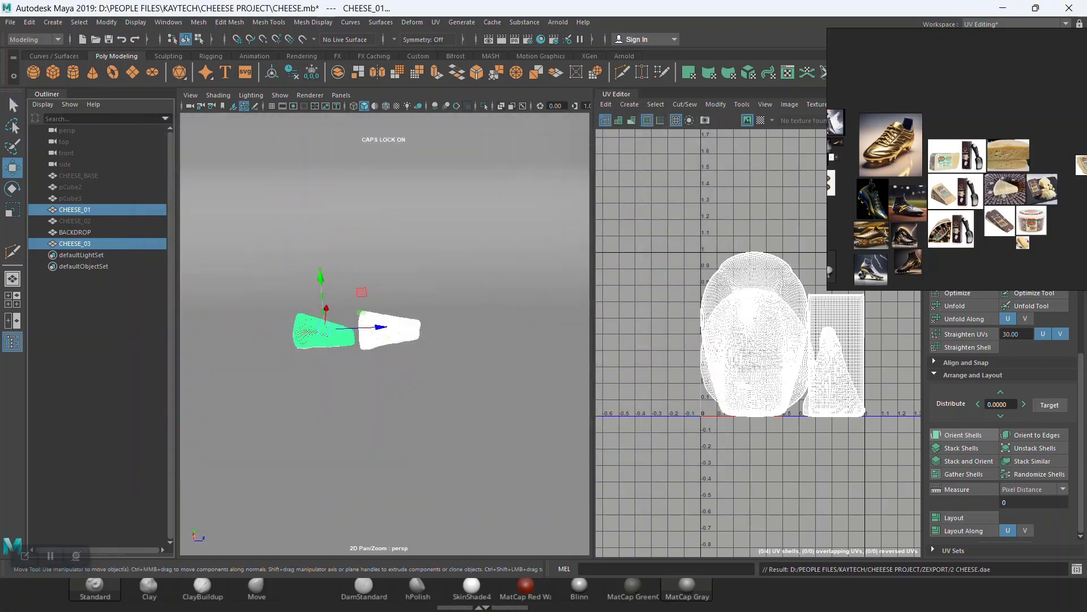
Switch to ZBrush and save the project under its existing name CHEESE, overwriting the previous file
{"action": "left_click", "coordinate": [380, 326]}
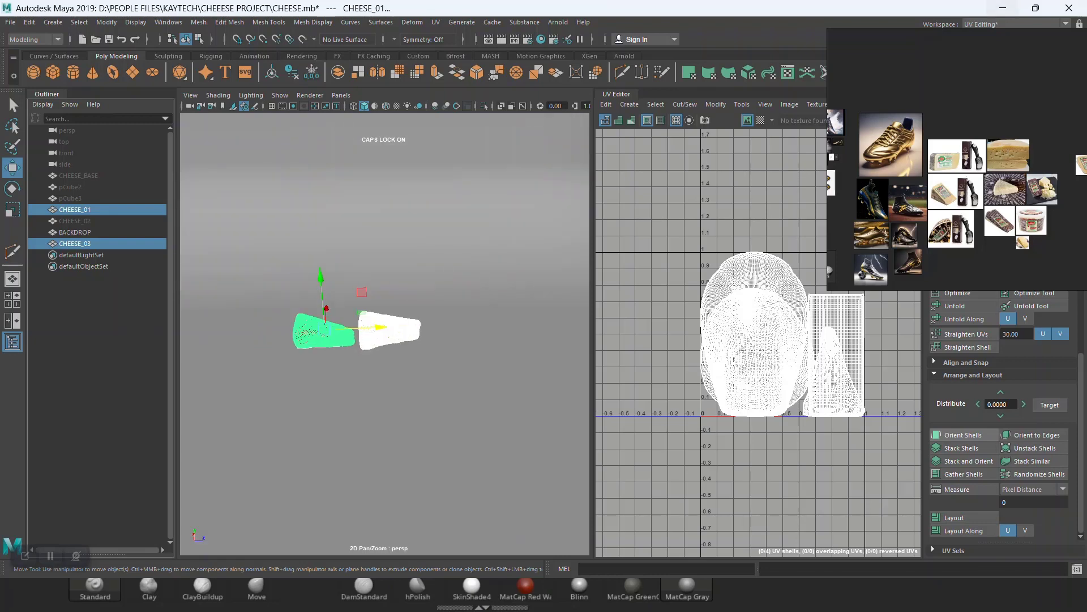
{"action": "left_click", "coordinate": [1003, 8]}
{"action": "key", "text": "ctrl"}
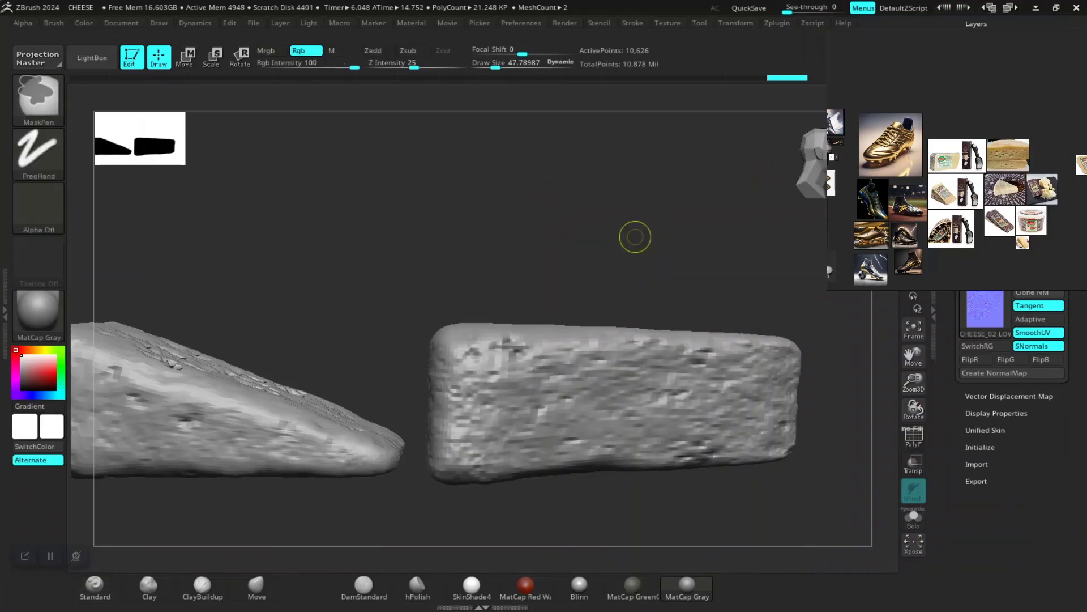
{"action": "key", "text": "ctrl+s"}
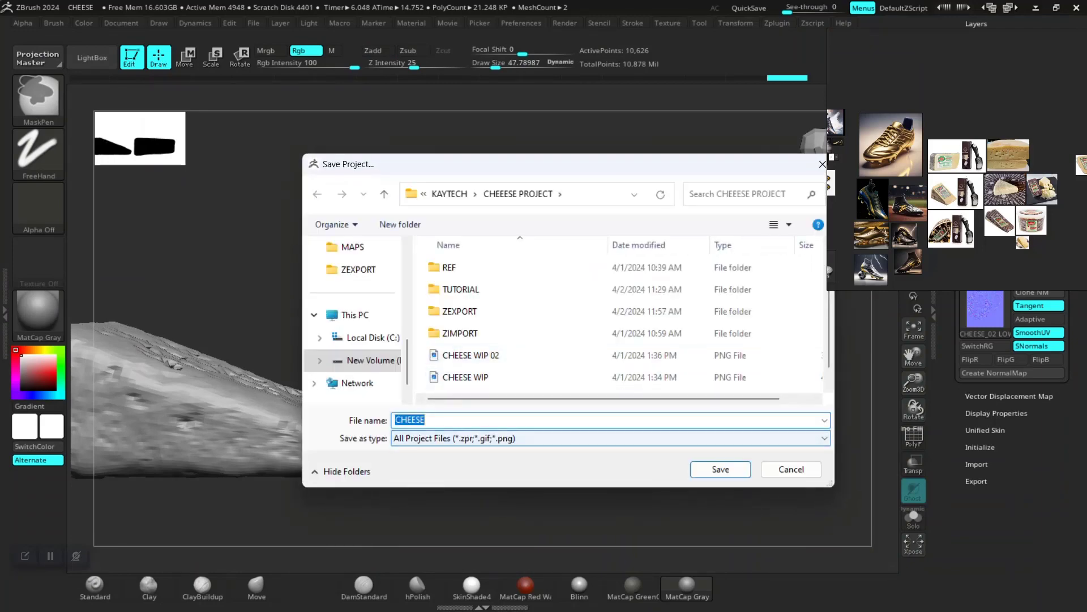
{"action": "left_click", "coordinate": [721, 469]}
{"action": "left_click", "coordinate": [578, 296]}
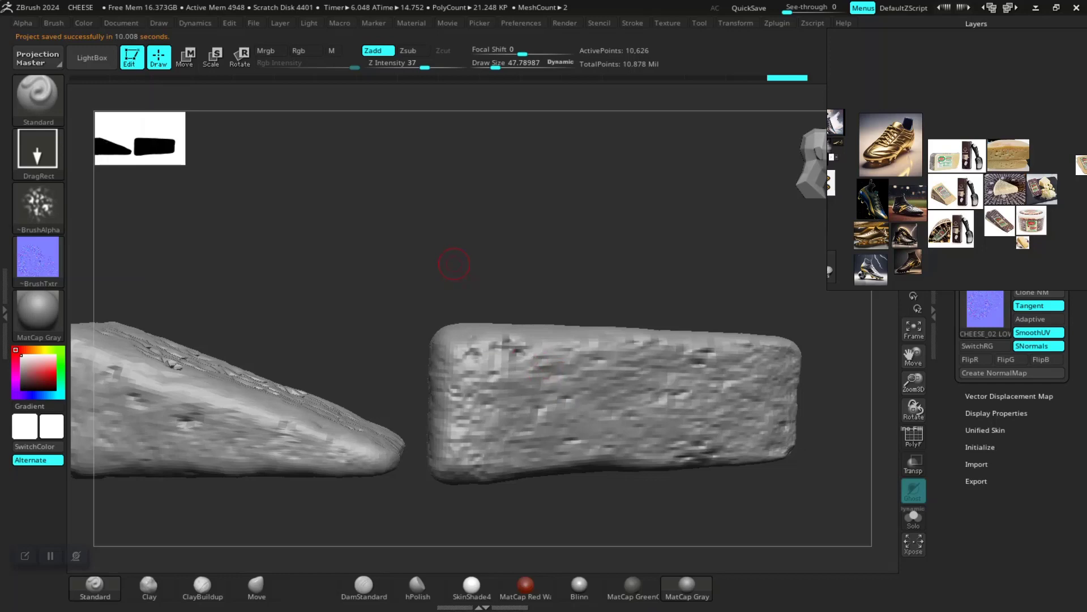
Switch from ZBrush to Substance Painter with the CHEESE SP project
{"action": "key", "text": "alt+Tab"}
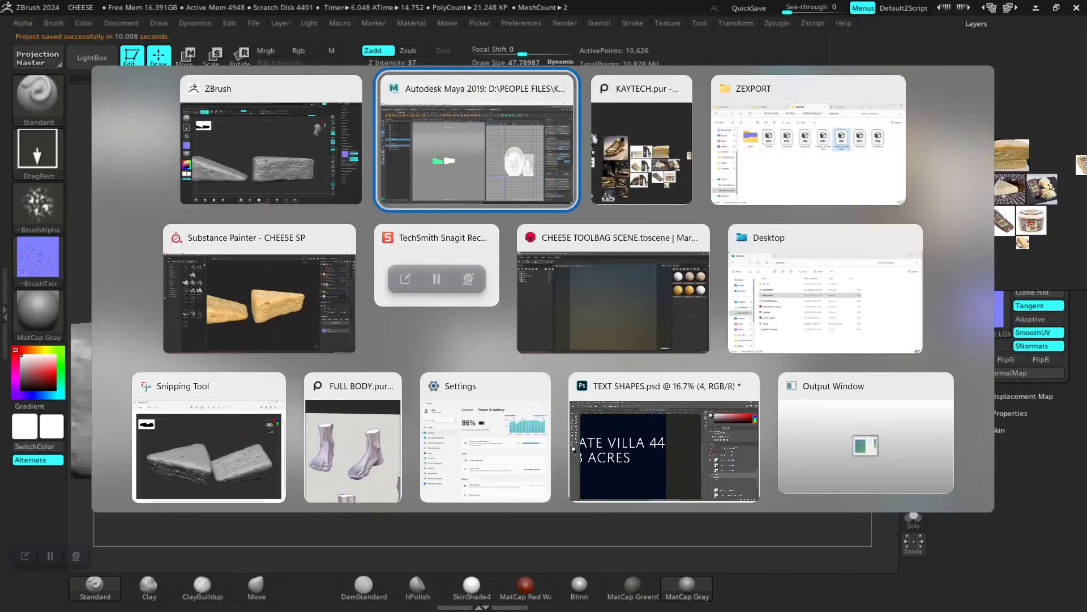
{"action": "key", "text": "alt+Tab"}
{"action": "key", "text": "alt+Tab"}
{"action": "key", "text": "alt+Tab"}
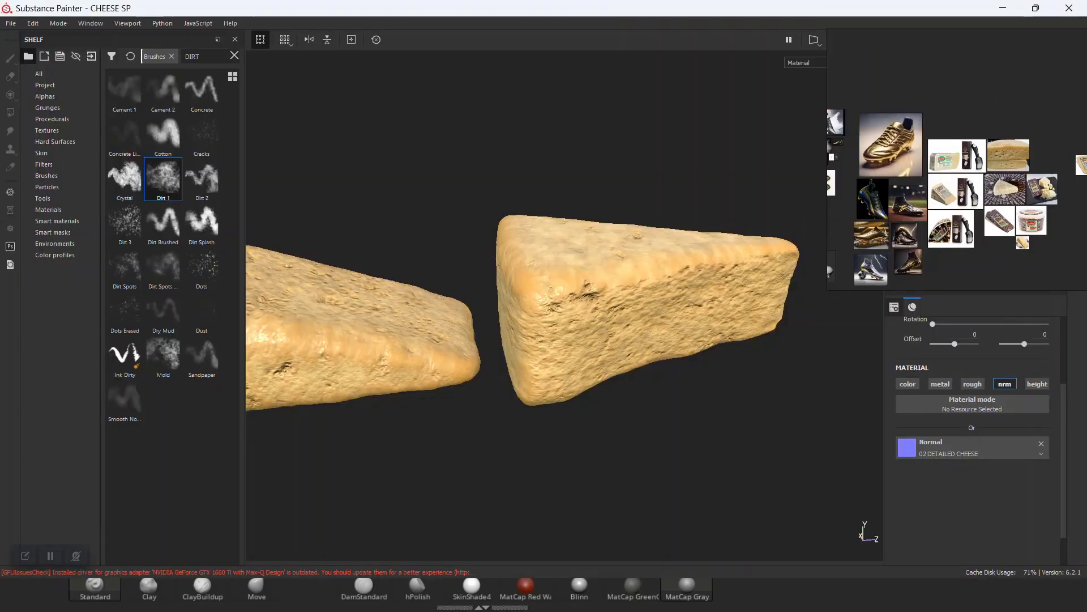
{"action": "left_click", "coordinate": [1003, 8]}
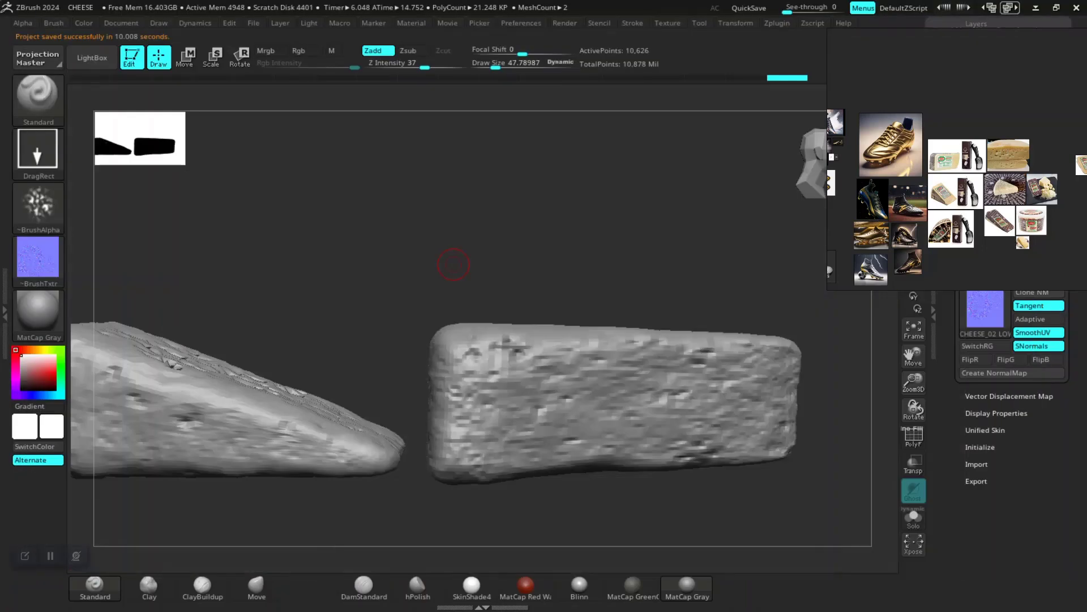
{"action": "left_click", "coordinate": [1036, 8]}
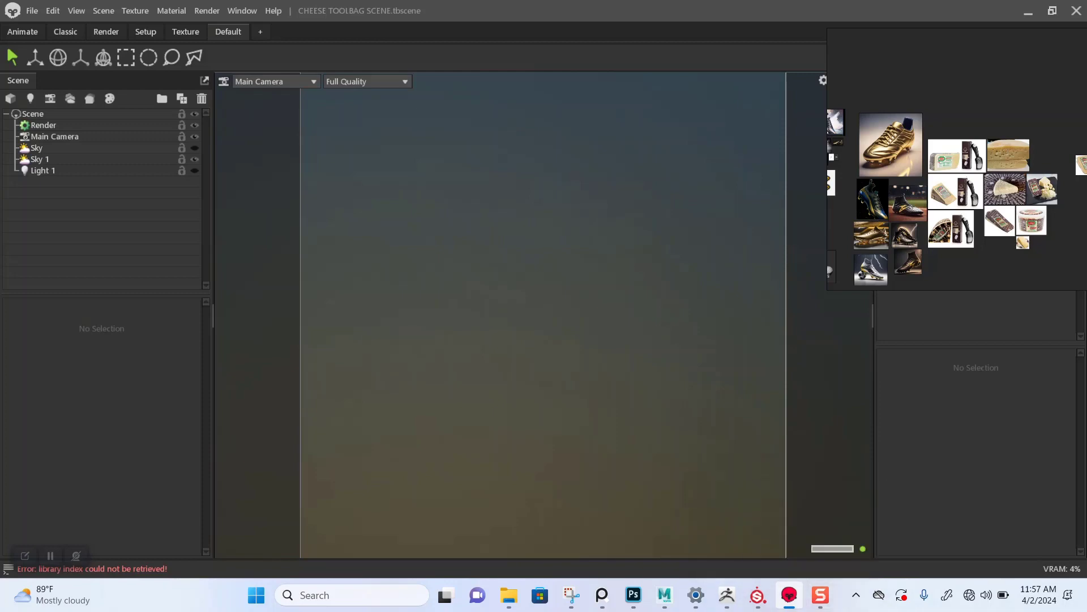
{"action": "left_click", "coordinate": [758, 595]}
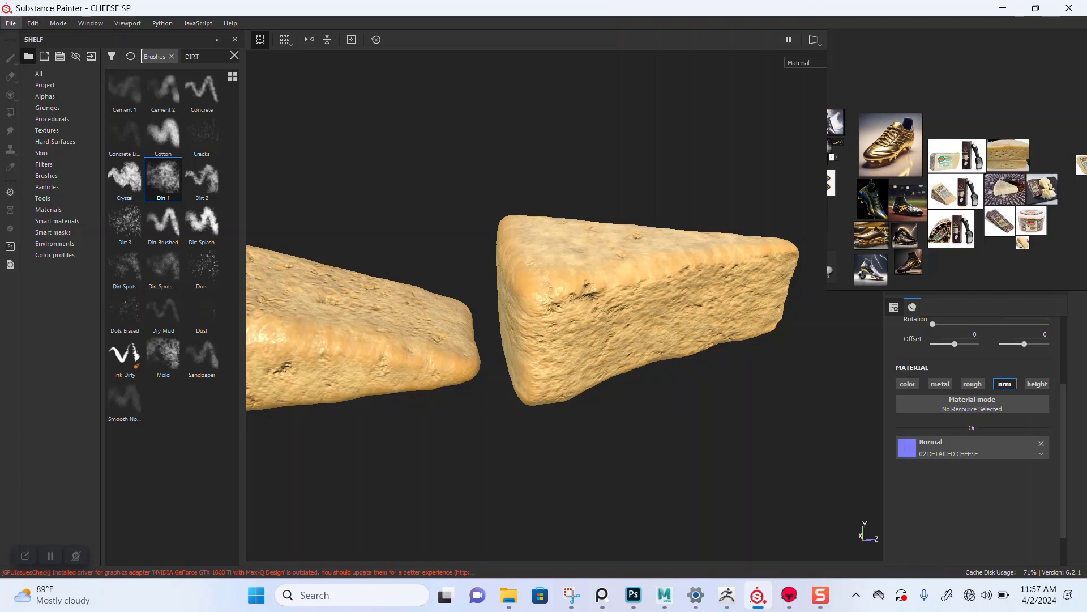
Save a copy of the project under the new name 2 CHEESE SP in the CHEEESE PROJECT folder
{"action": "left_click", "coordinate": [11, 23]}
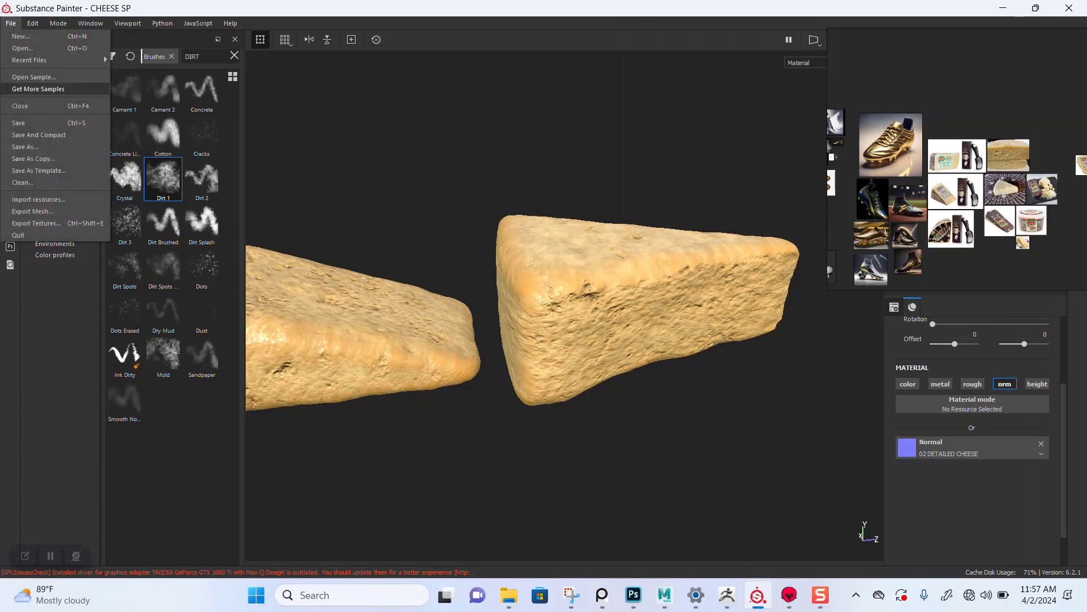
{"action": "left_click", "coordinate": [25, 147]}
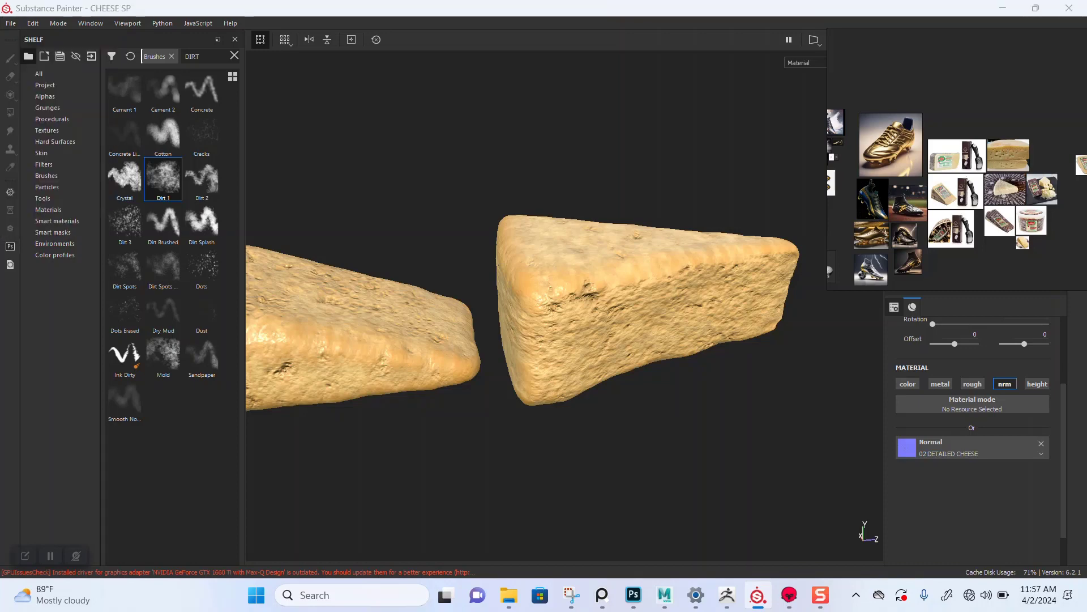
{"action": "left_click", "coordinate": [578, 306]}
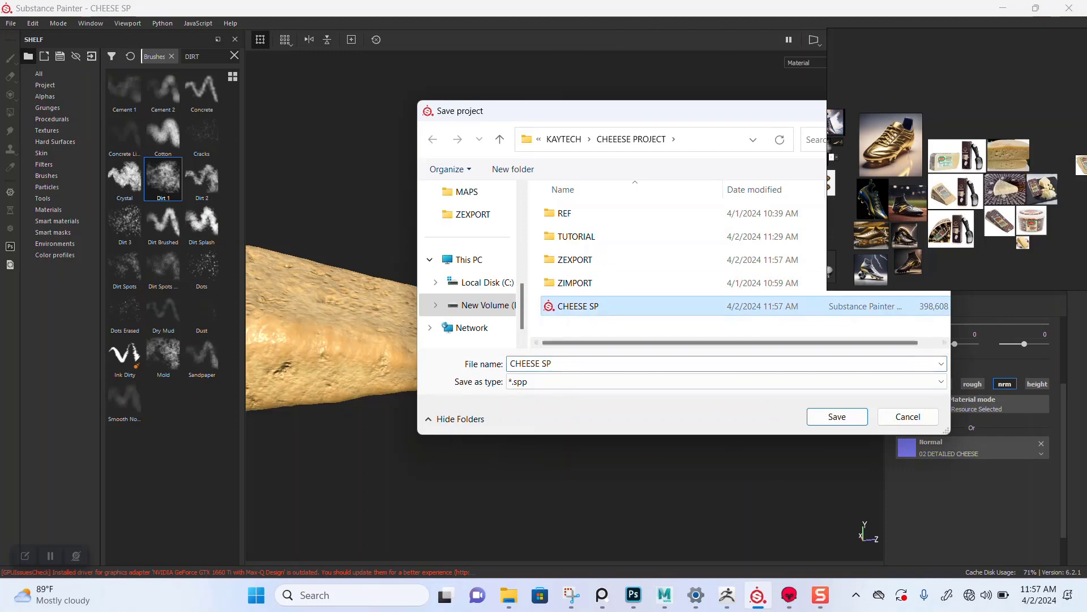
{"action": "left_click", "coordinate": [566, 364]}
{"action": "left_click", "coordinate": [511, 364]}
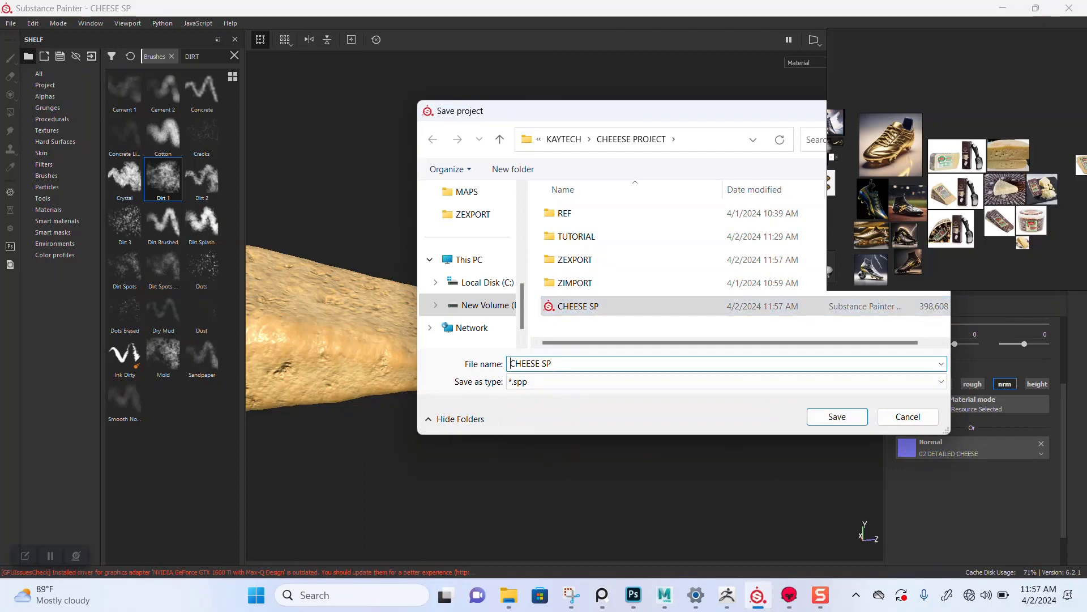
{"action": "type", "text": "2"}
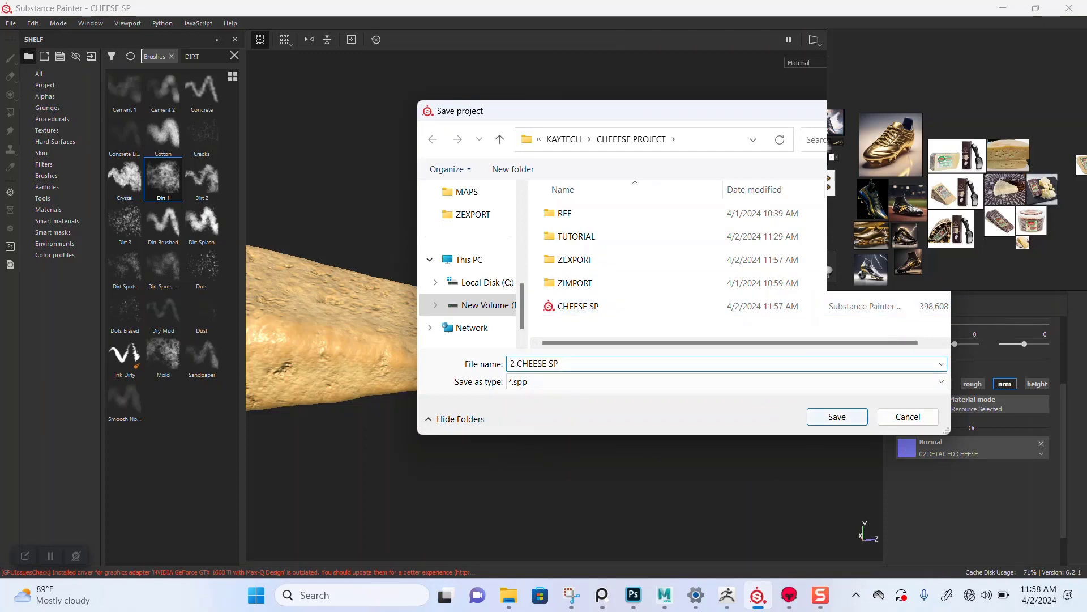
{"action": "key", "text": "Return"}
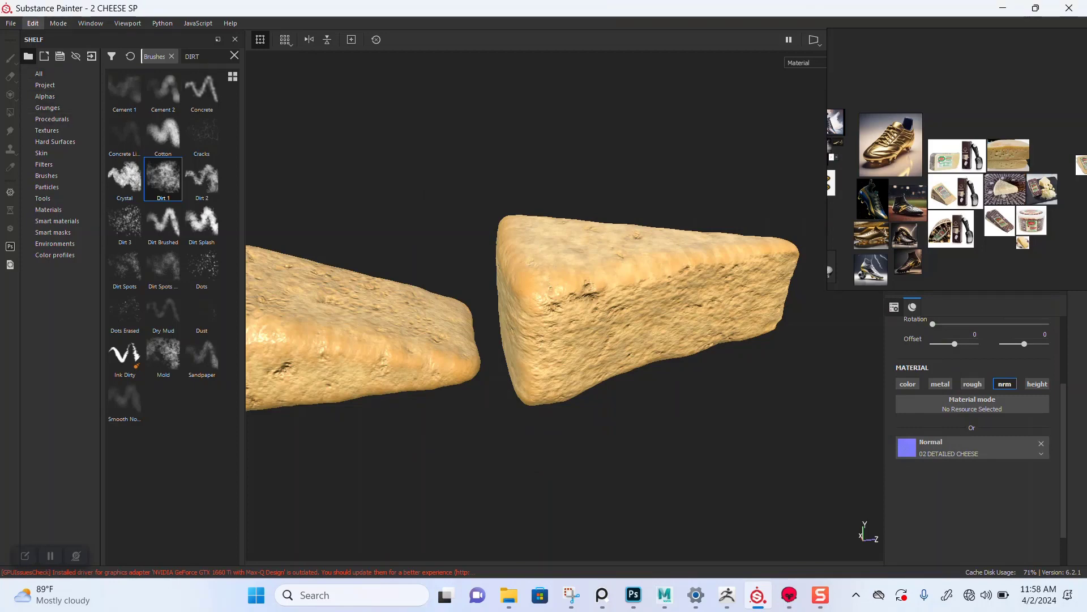
Replace the project's mesh with 2 CHEESE.dae from the ZEXPORT folder, keeping the other project configuration settings
{"action": "left_click", "coordinate": [32, 23]}
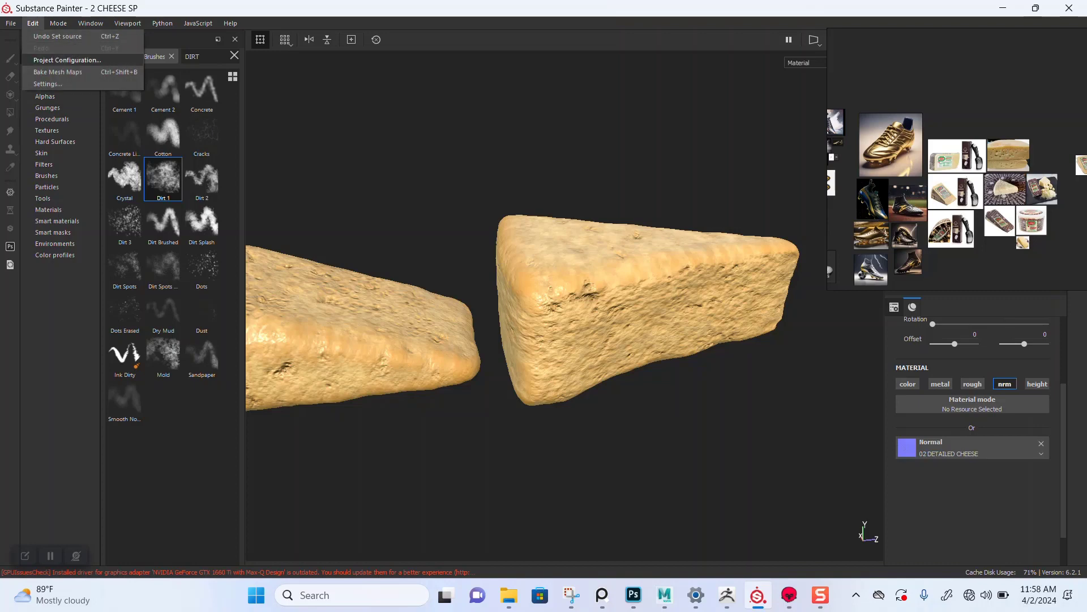
{"action": "left_click", "coordinate": [67, 60]}
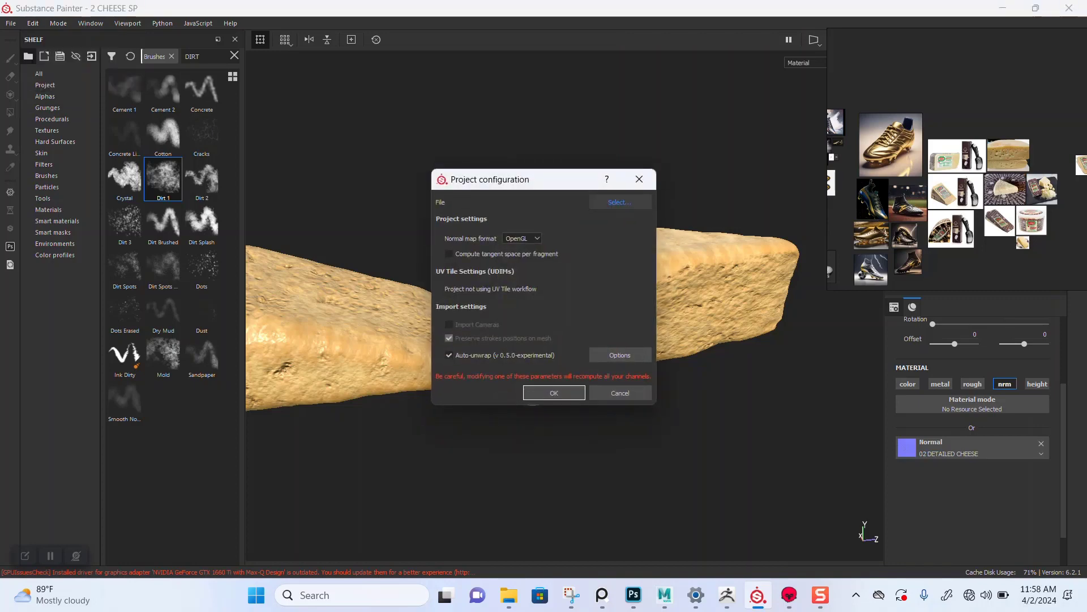
{"action": "left_click", "coordinate": [618, 202]}
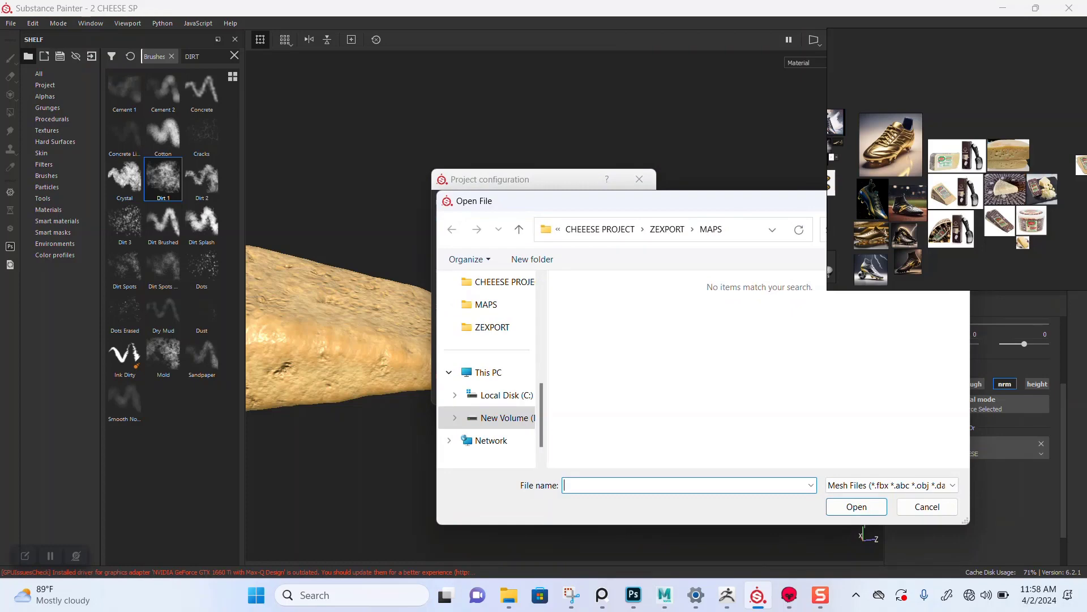
{"action": "left_click", "coordinate": [667, 229]}
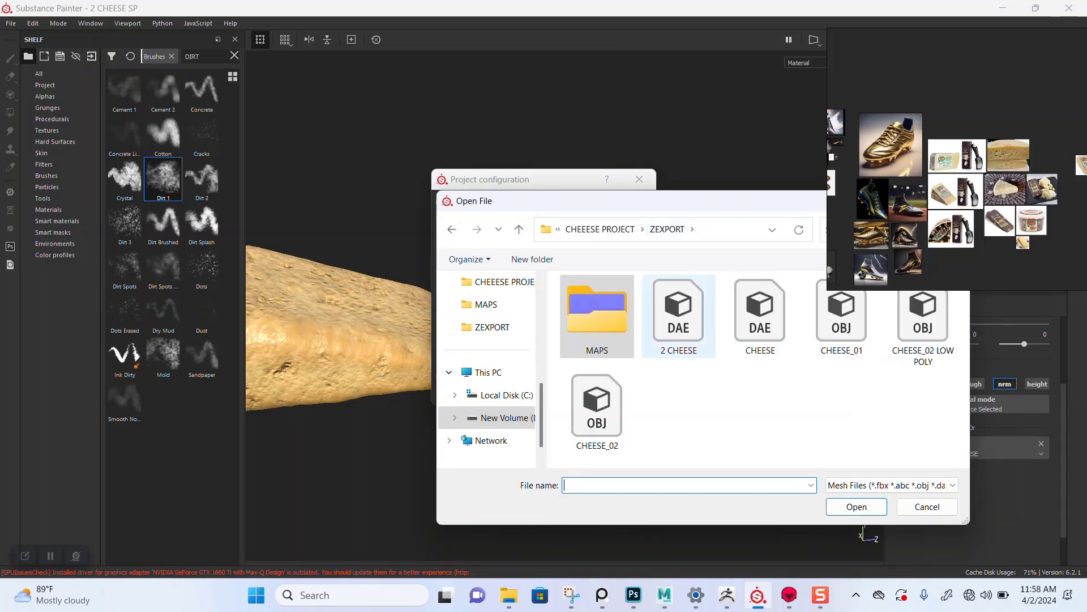
{"action": "double_click", "coordinate": [679, 314]}
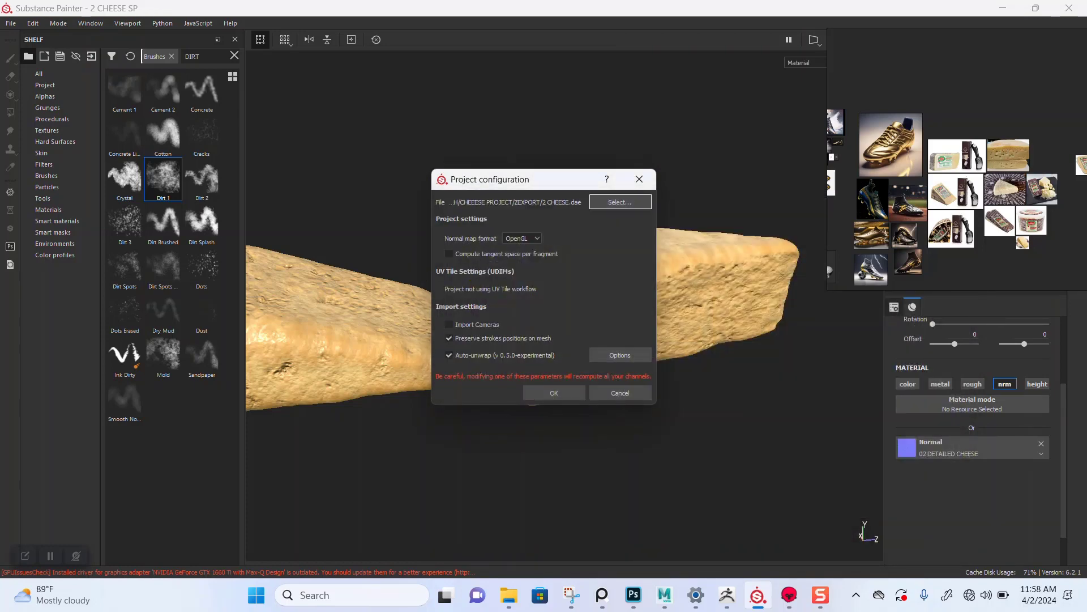
{"action": "left_click", "coordinate": [554, 393]}
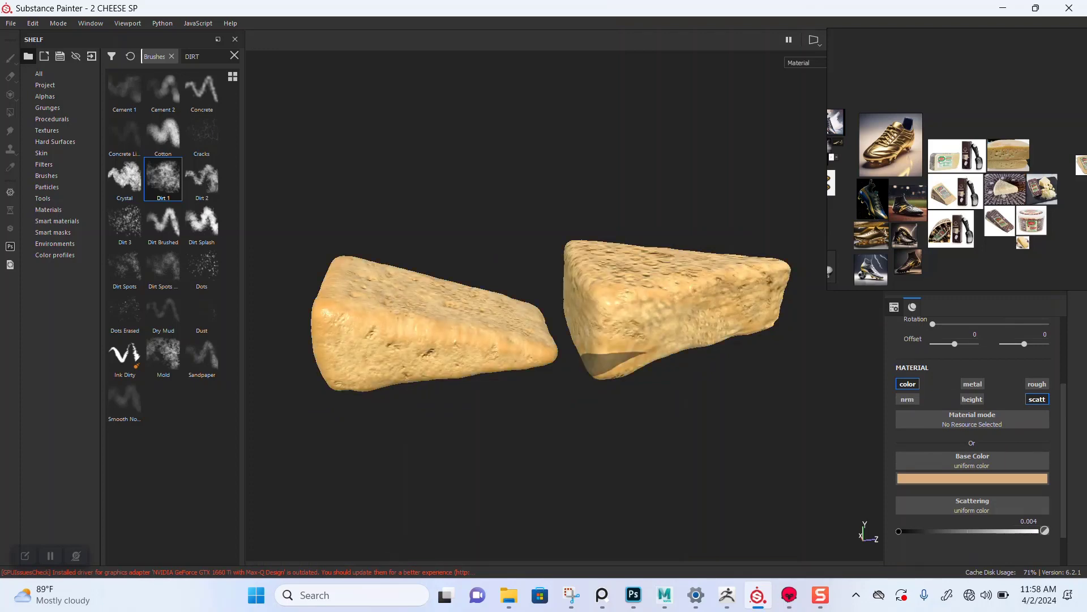
{"action": "scroll", "coordinate": [564, 317], "scroll_direction": "up", "scroll_amount": 3}
{"action": "mouse_move", "coordinate": [564, 317]}
{"action": "left_mouse_down", "text": "alt"}
{"action": "mouse_move", "coordinate": [674, 306]}
{"action": "mouse_move", "coordinate": [573, 318]}
{"action": "left_mouse_up", "text": "alt"}
{"action": "middle_click_drag", "start_coordinate": [572, 318], "coordinate": [538, 326], "text": "alt"}
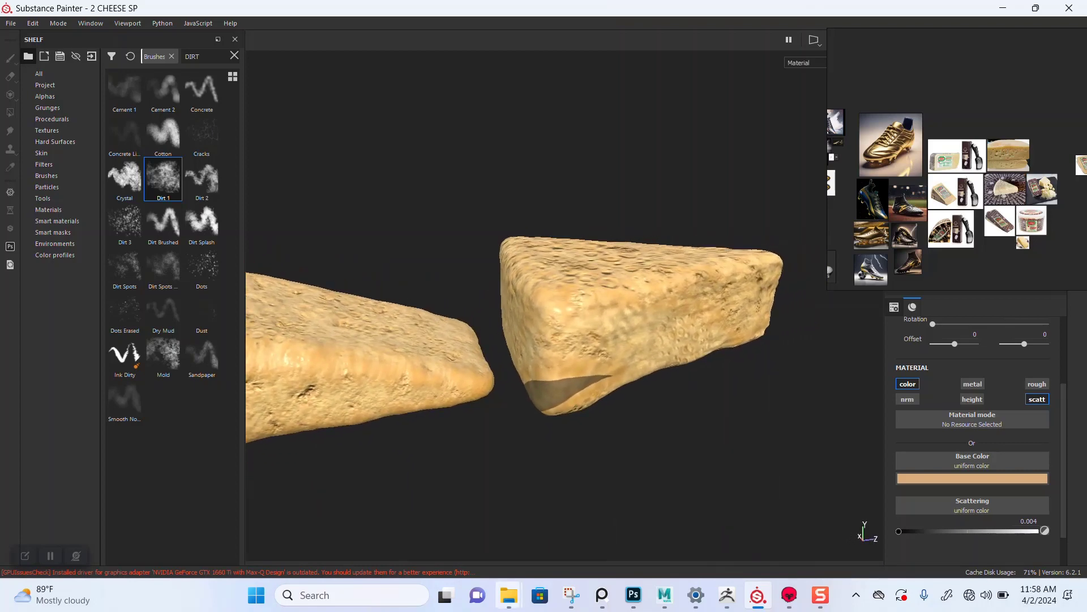
Import CHEESE 03 NOMAL.png from the ZEXPORT MAPS folder into the shelf as a texture
{"action": "mouse_move", "coordinate": [508, 595]}
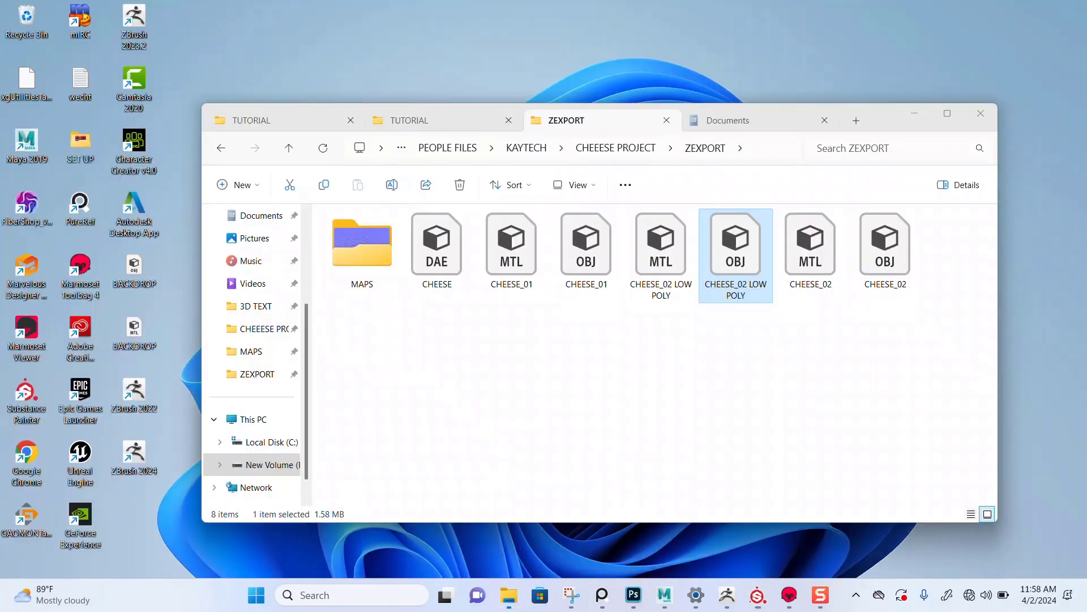
{"action": "left_click", "coordinate": [430, 513]}
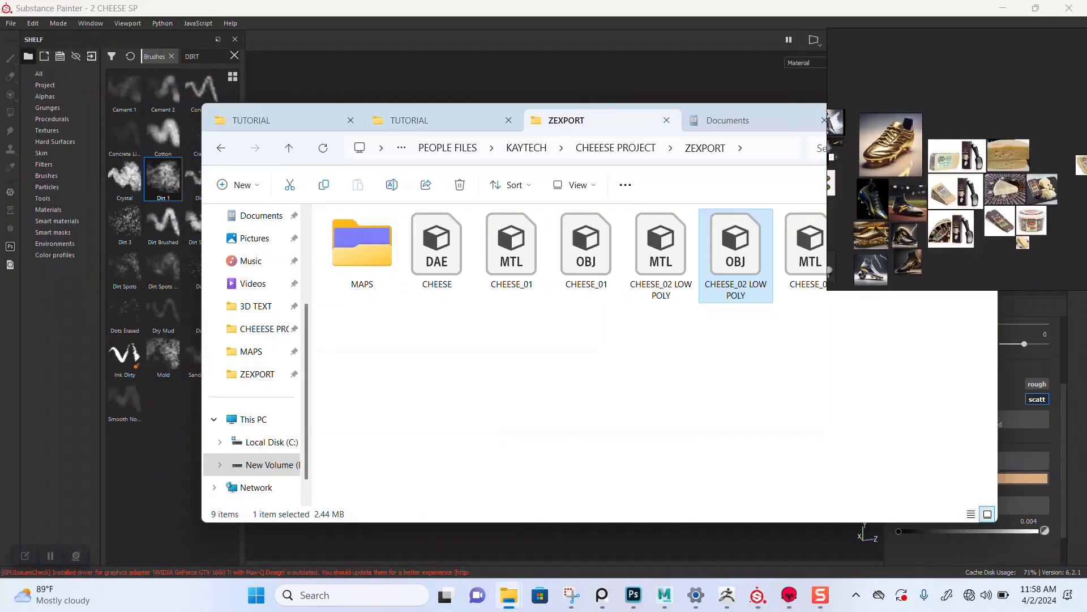
{"action": "double_click", "coordinate": [362, 249]}
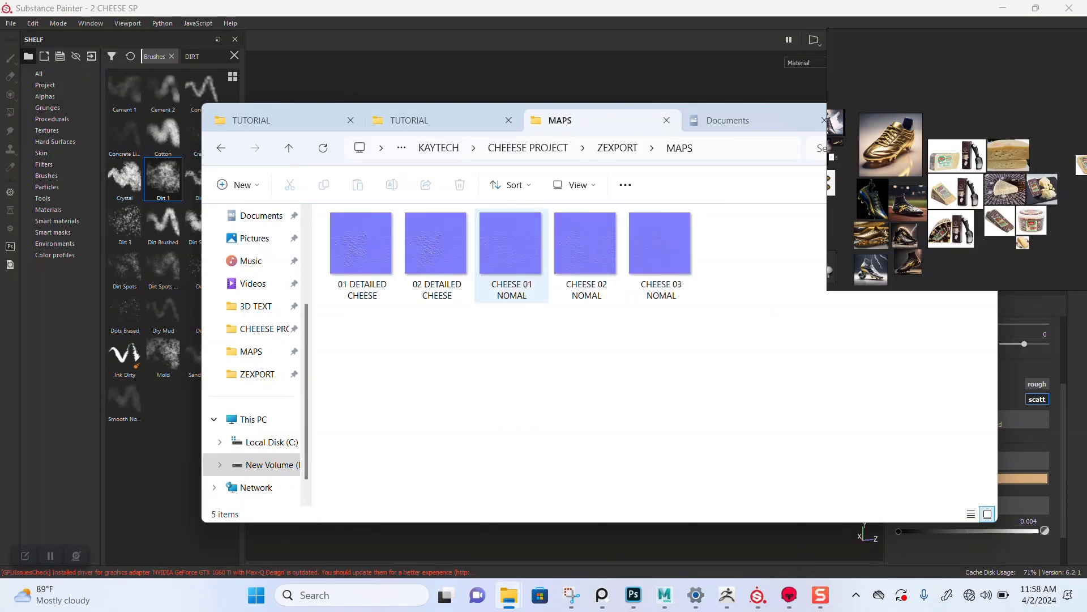
{"action": "left_click_drag", "start_coordinate": [661, 259], "coordinate": [170, 334]}
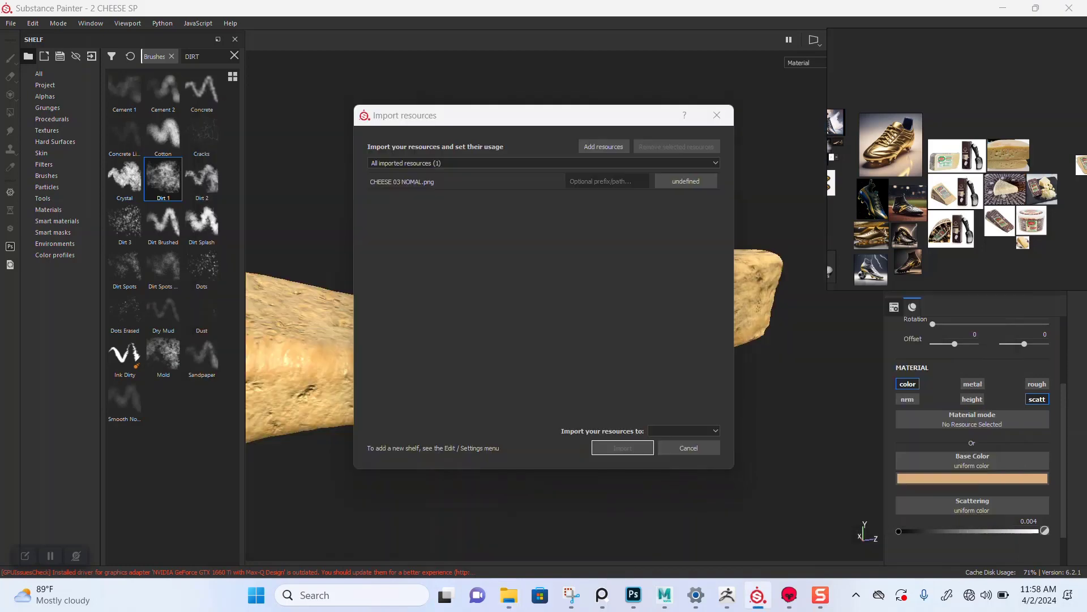
{"action": "left_click", "coordinate": [694, 176]}
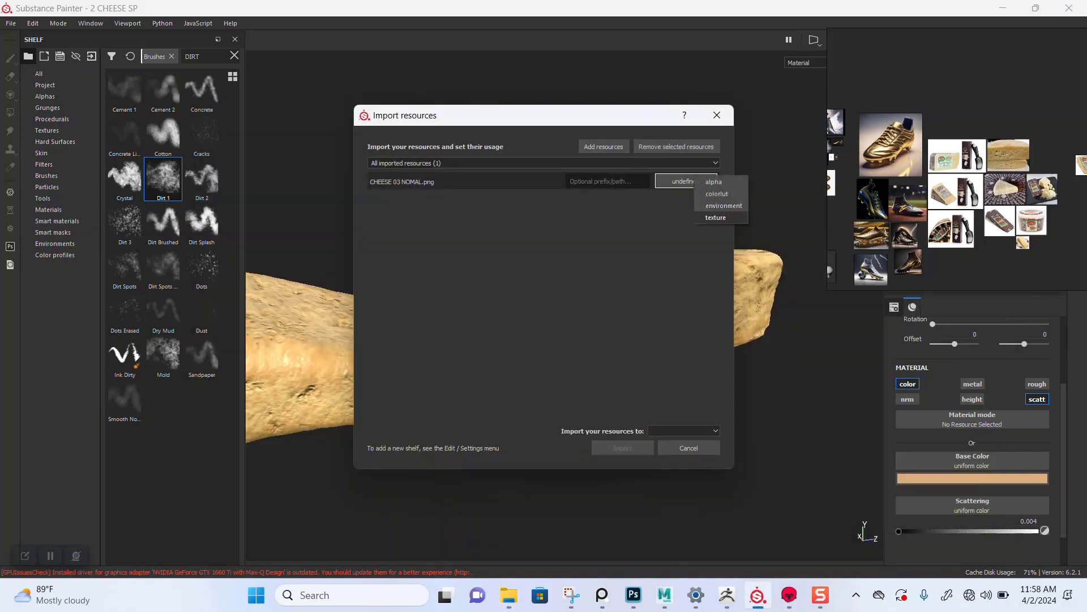
{"action": "left_click", "coordinate": [715, 218]}
{"action": "left_click", "coordinate": [684, 431]}
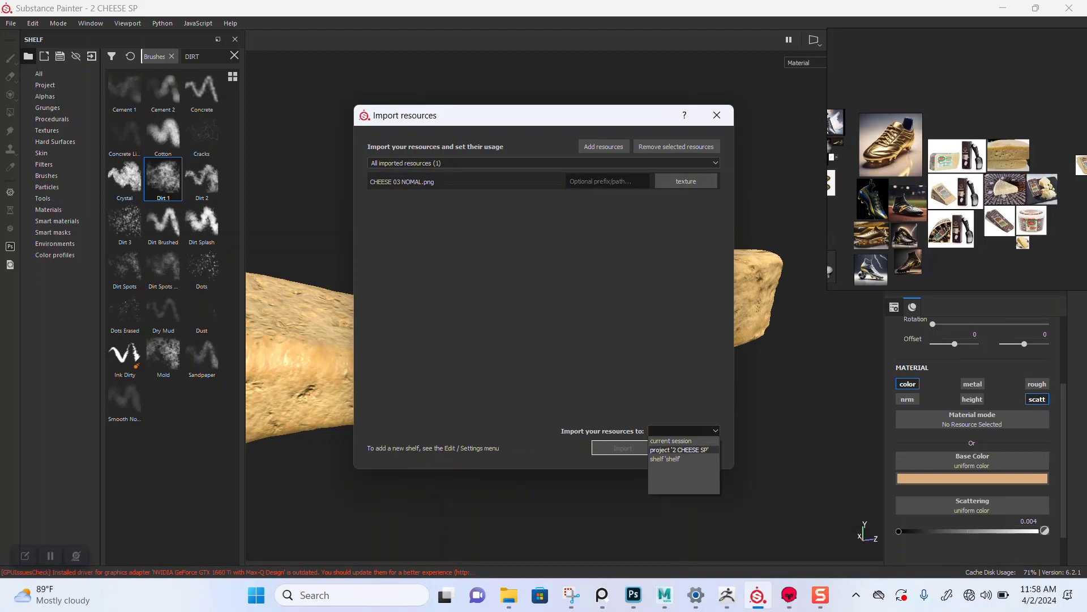
{"action": "left_click", "coordinate": [666, 459]}
{"action": "left_click", "coordinate": [623, 448]}
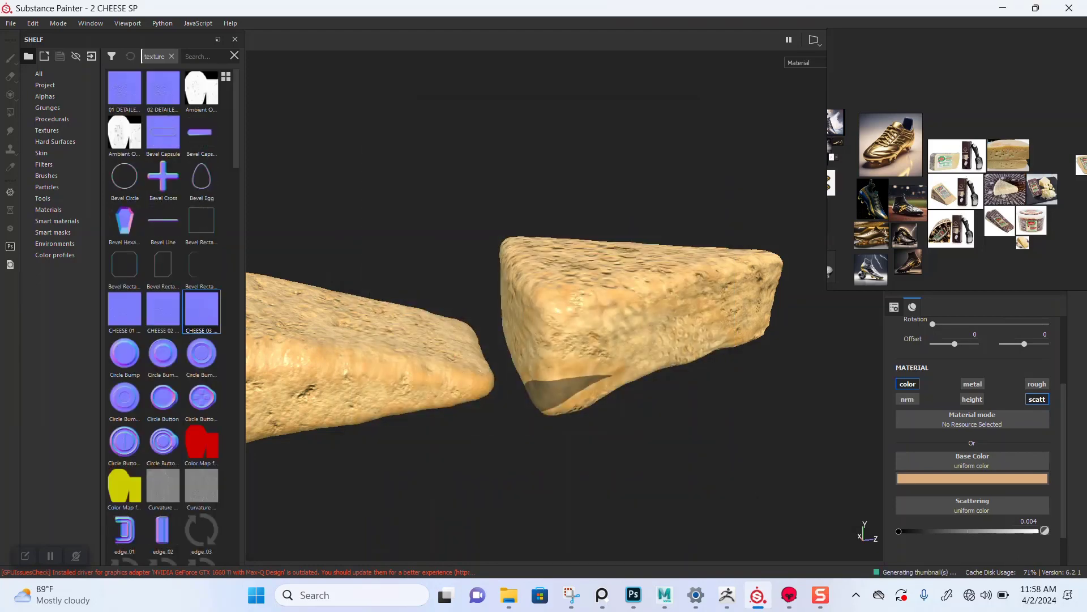
Move the reference board off the texture set list and assign CHEESE 03 NOMAL as the normal mesh map of CHESSE_02_MAT
{"action": "right_click_drag", "start_coordinate": [958, 113], "coordinate": [231, 132]}
{"action": "left_click", "coordinate": [962, 39]}
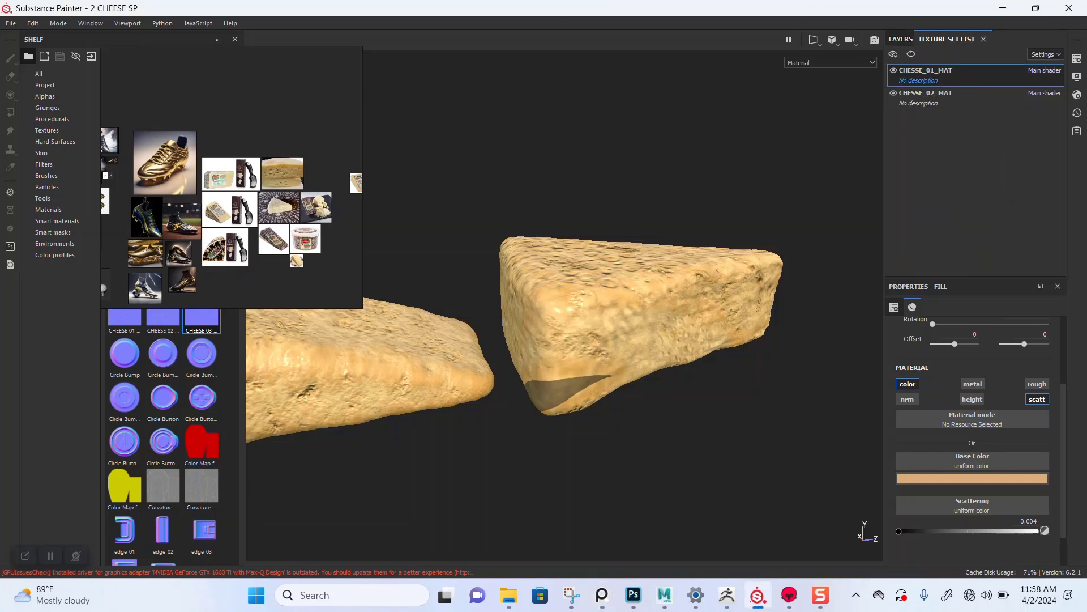
{"action": "left_click", "coordinate": [935, 94]}
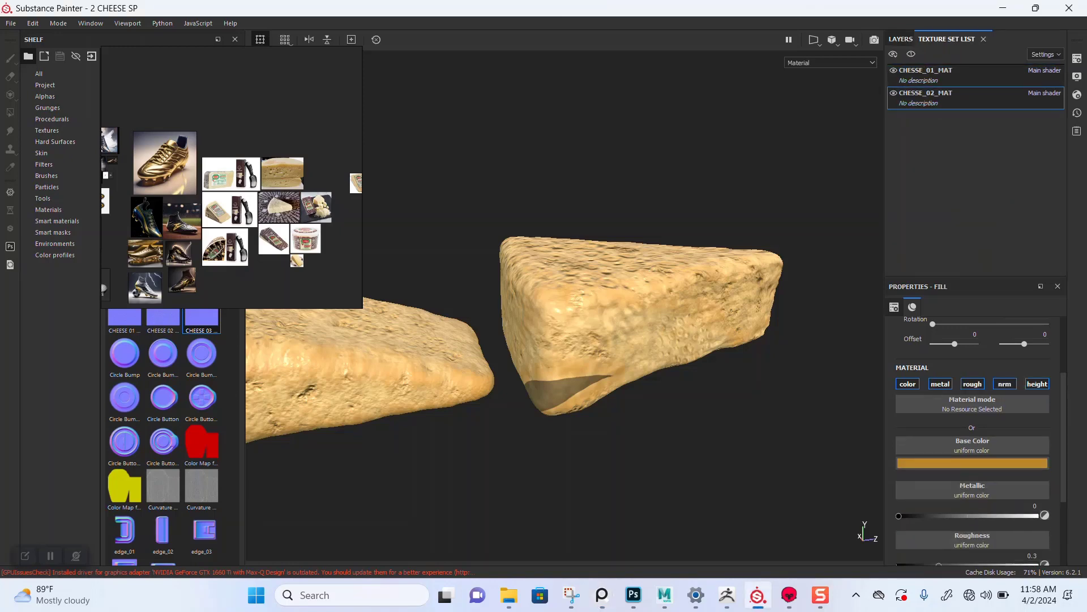
{"action": "left_click", "coordinate": [1077, 58]}
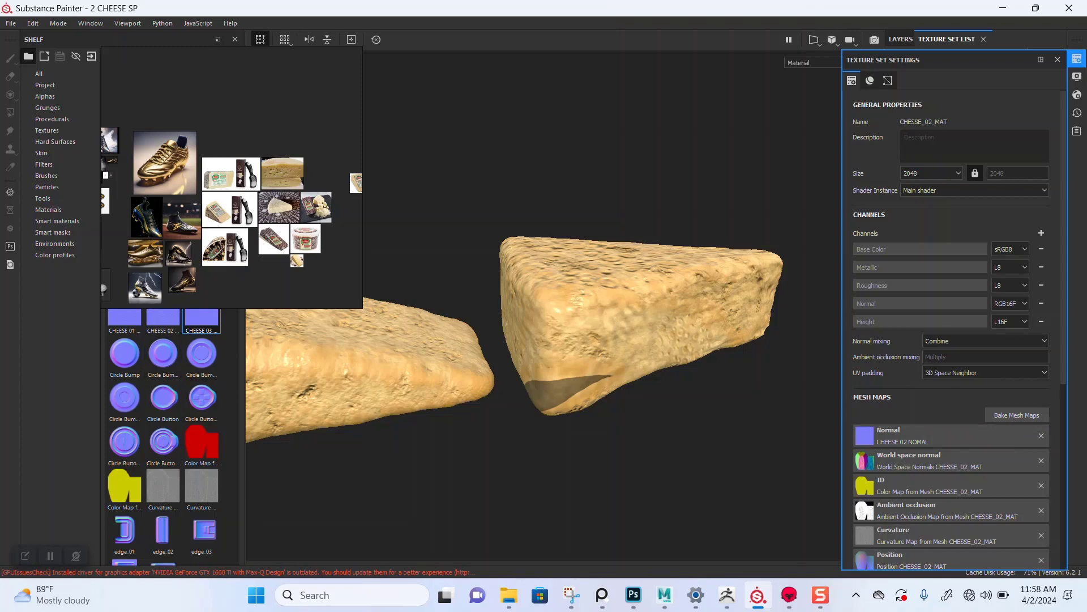
{"action": "left_click_drag", "start_coordinate": [202, 319], "coordinate": [951, 436]}
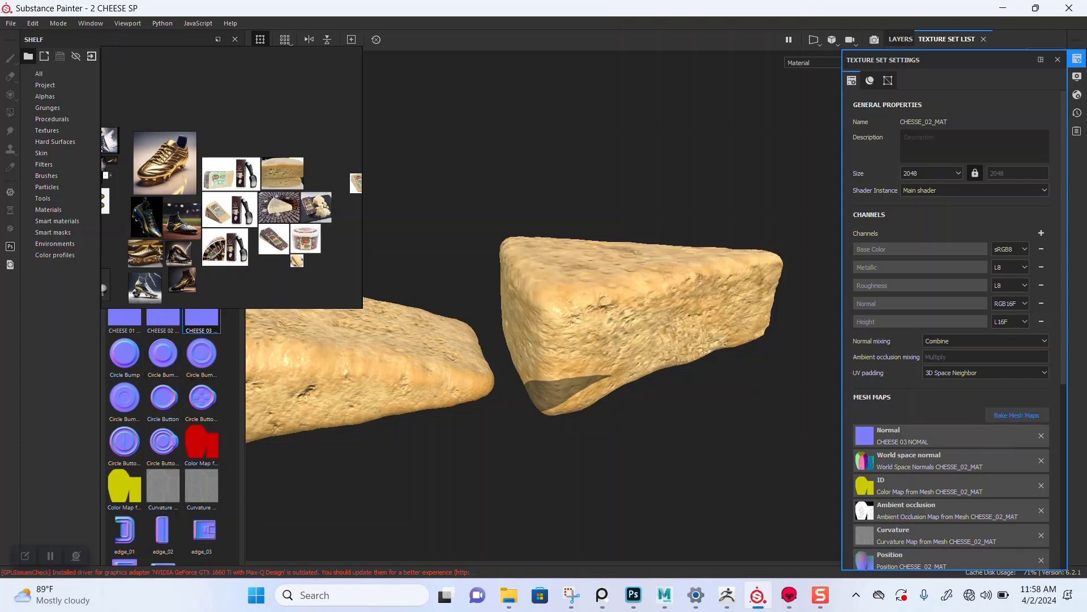
Bake all mesh maps except the normal map for the CHESSE_02_MAT texture set only
{"action": "left_click", "coordinate": [1016, 416]}
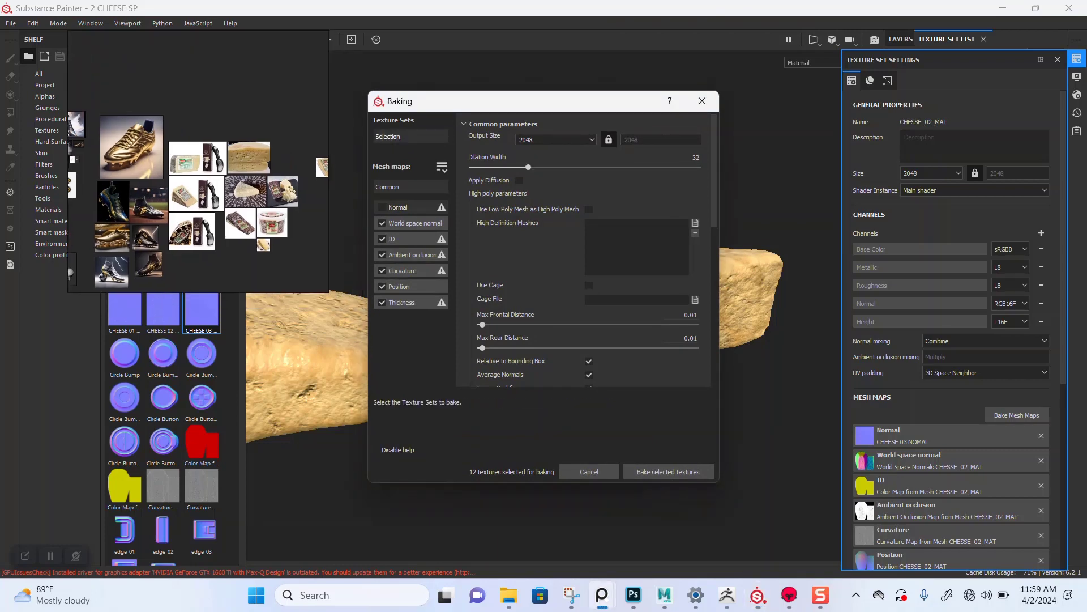
{"action": "left_click", "coordinate": [410, 137]}
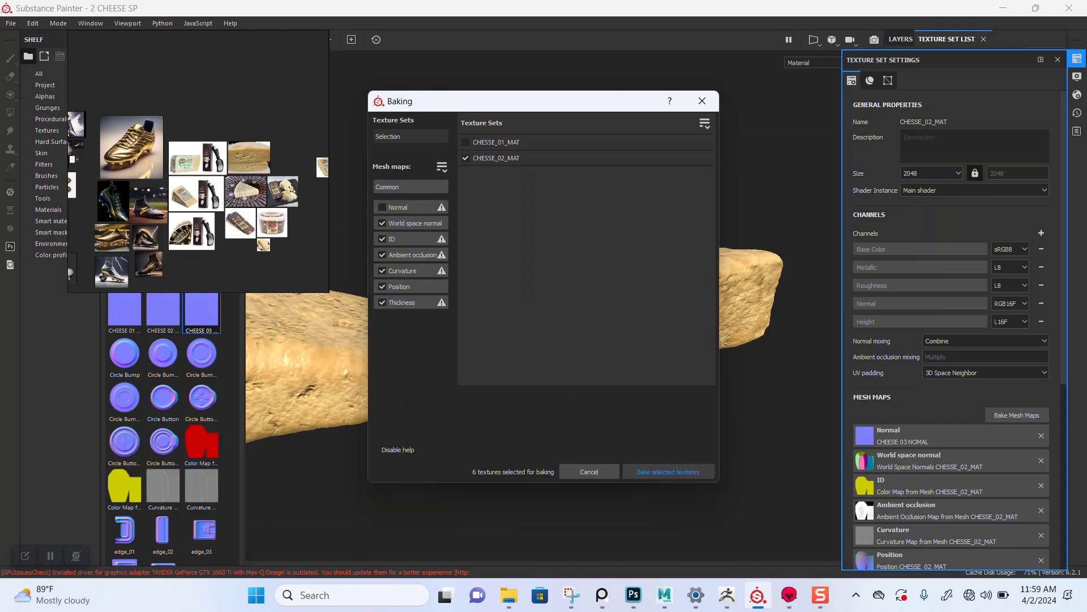
{"action": "left_click", "coordinate": [668, 472]}
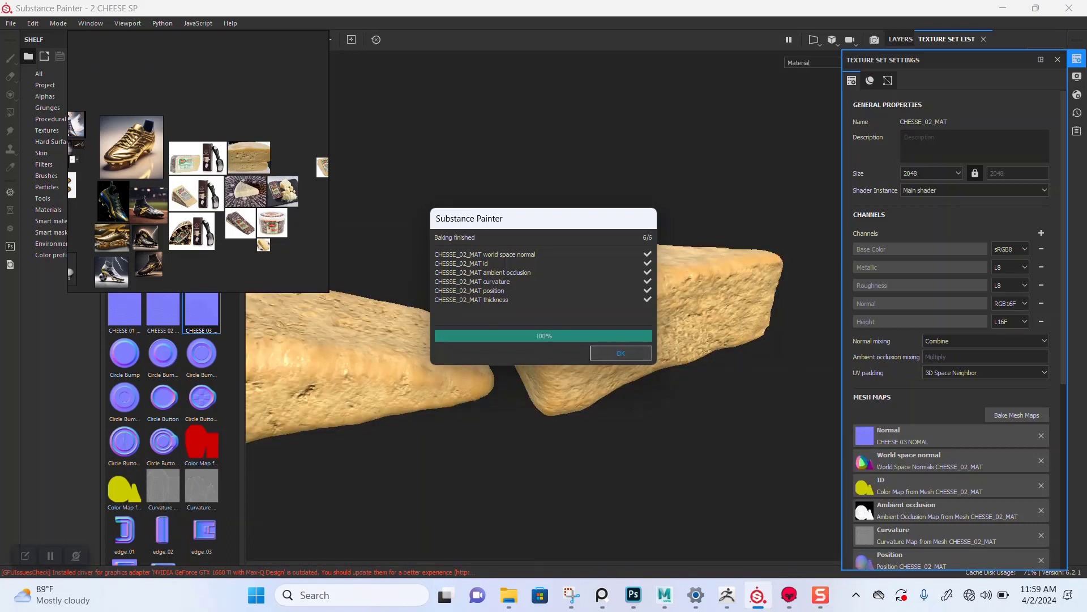
{"action": "key", "text": "Return"}
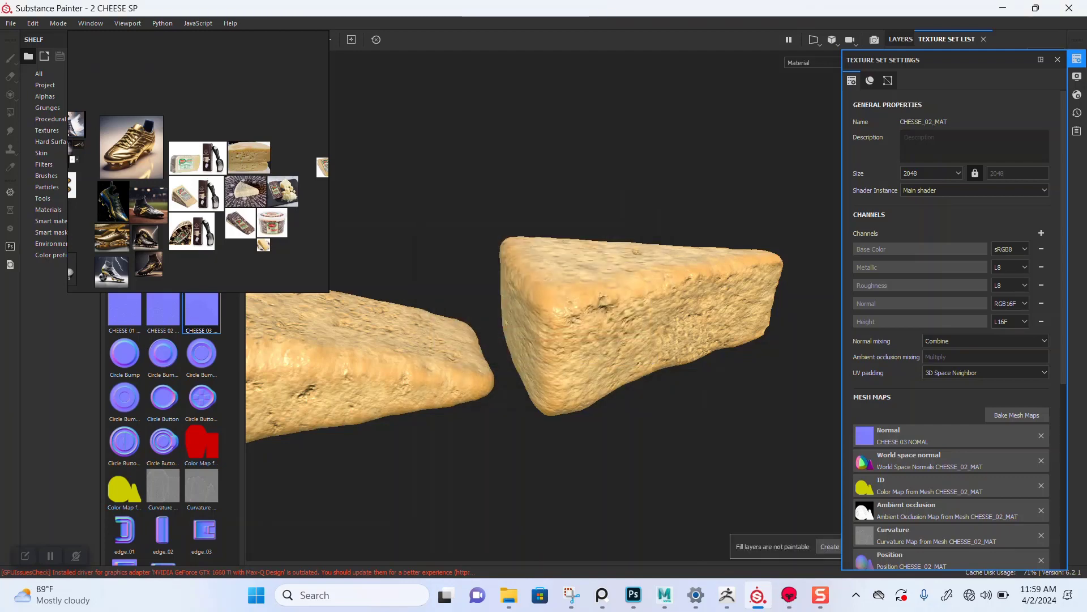
Close the texture set settings and examine the surface of the CHESSE_02_MAT wedge up close from its side
{"action": "mouse_move", "coordinate": [566, 351]}
{"action": "left_mouse_down", "text": "alt"}
{"action": "mouse_move", "coordinate": [629, 343]}
{"action": "mouse_move", "coordinate": [614, 357]}
{"action": "mouse_move", "coordinate": [573, 354]}
{"action": "left_mouse_up", "text": "alt"}
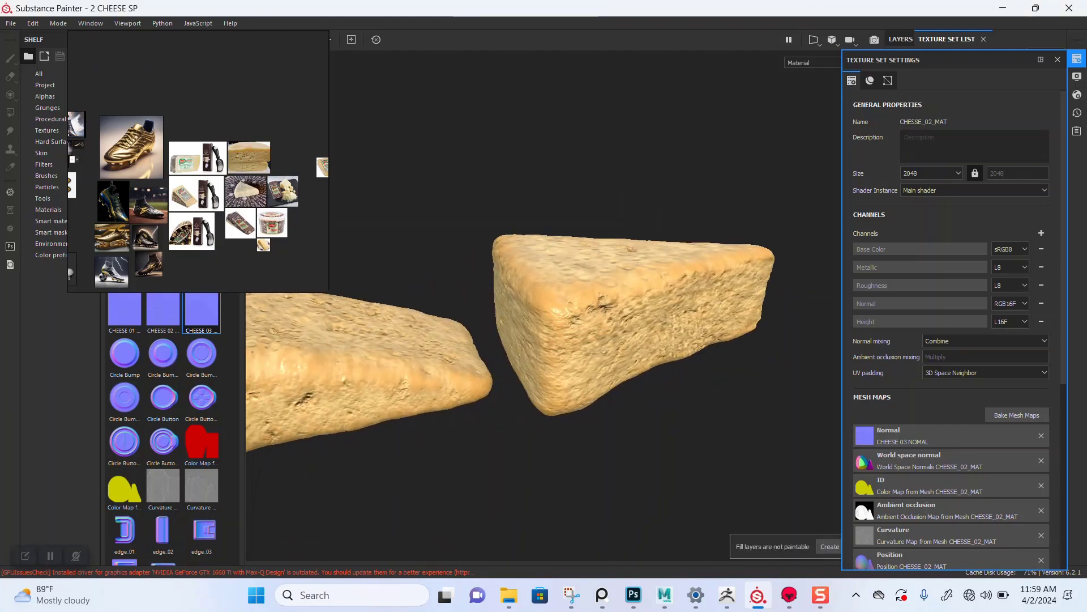
{"action": "left_click", "coordinate": [1057, 59]}
{"action": "right_click_drag", "start_coordinate": [572, 340], "coordinate": [640, 351], "text": "alt"}
{"action": "left_click_drag", "start_coordinate": [600, 351], "coordinate": [567, 323], "text": "alt"}
{"action": "right_click_drag", "start_coordinate": [566, 322], "coordinate": [544, 317], "text": "alt"}
{"action": "middle_click_drag", "start_coordinate": [544, 317], "coordinate": [569, 261], "text": "alt"}
{"action": "right_click_drag", "start_coordinate": [569, 261], "coordinate": [592, 261], "text": "alt"}
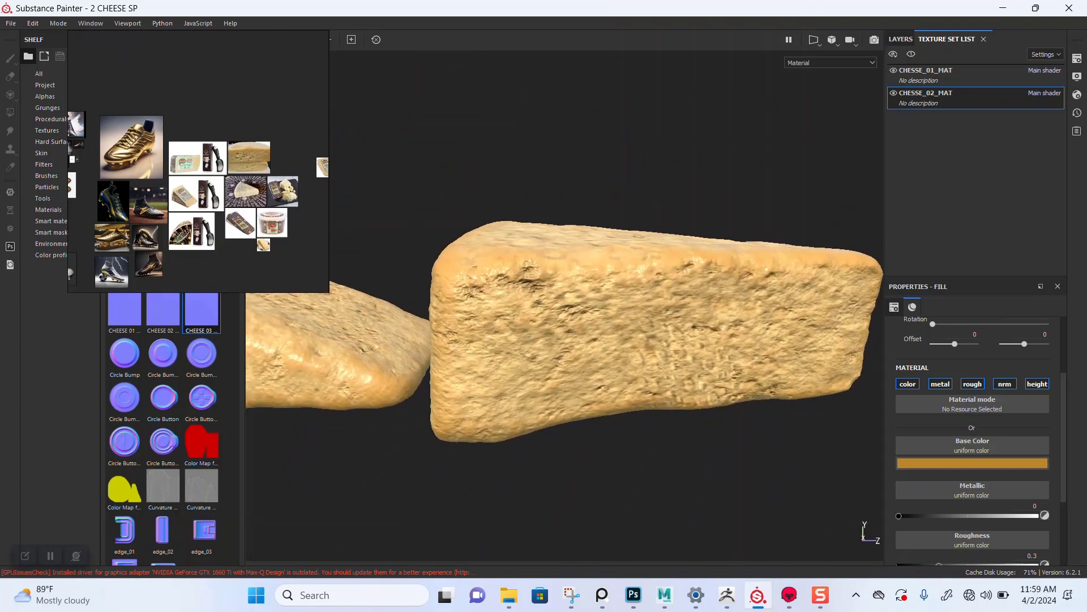
Replace the normal texture of the bottom DETAILED NORNAL MAP layer in CHESSE_02_MAT with CHEESE 03 NOMAL and save the project
{"action": "left_click", "coordinate": [901, 39]}
{"action": "scroll", "coordinate": [963, 195], "scroll_direction": "down", "scroll_amount": 3}
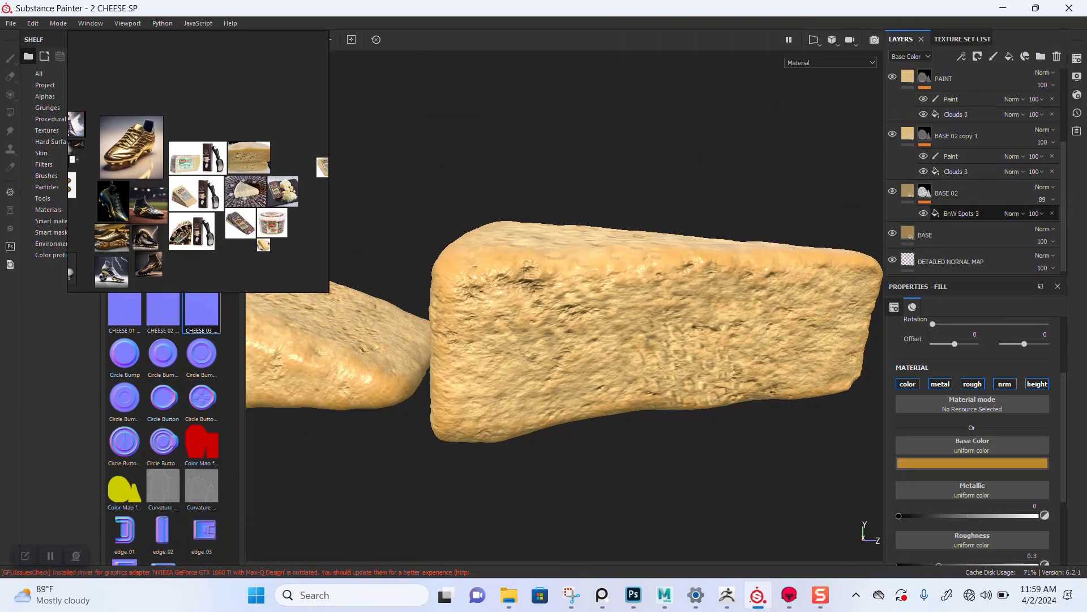
{"action": "left_click", "coordinate": [963, 256]}
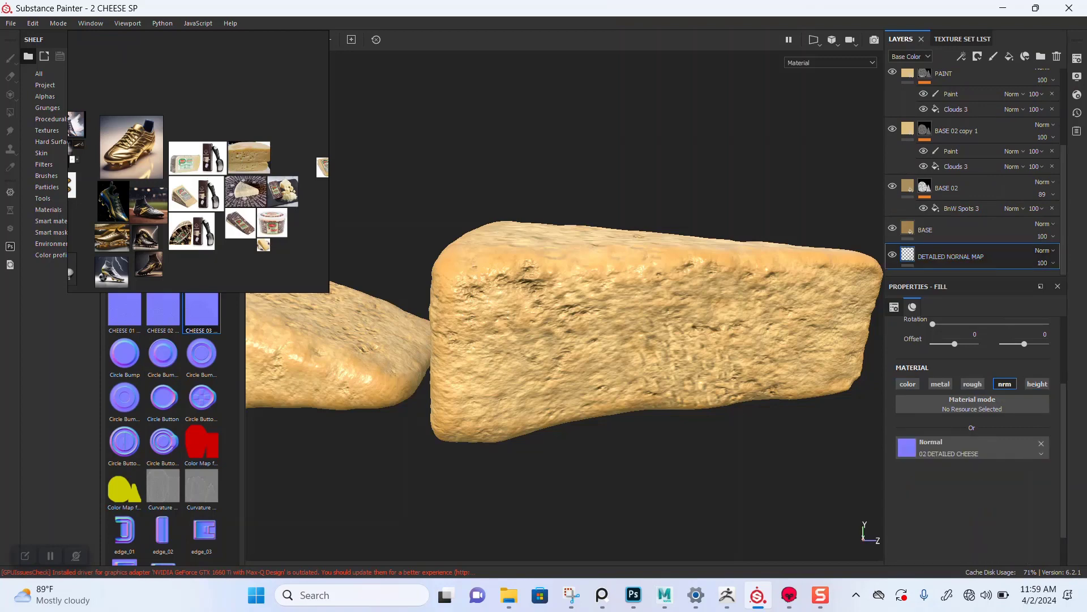
{"action": "left_click_drag", "start_coordinate": [202, 310], "coordinate": [957, 447]}
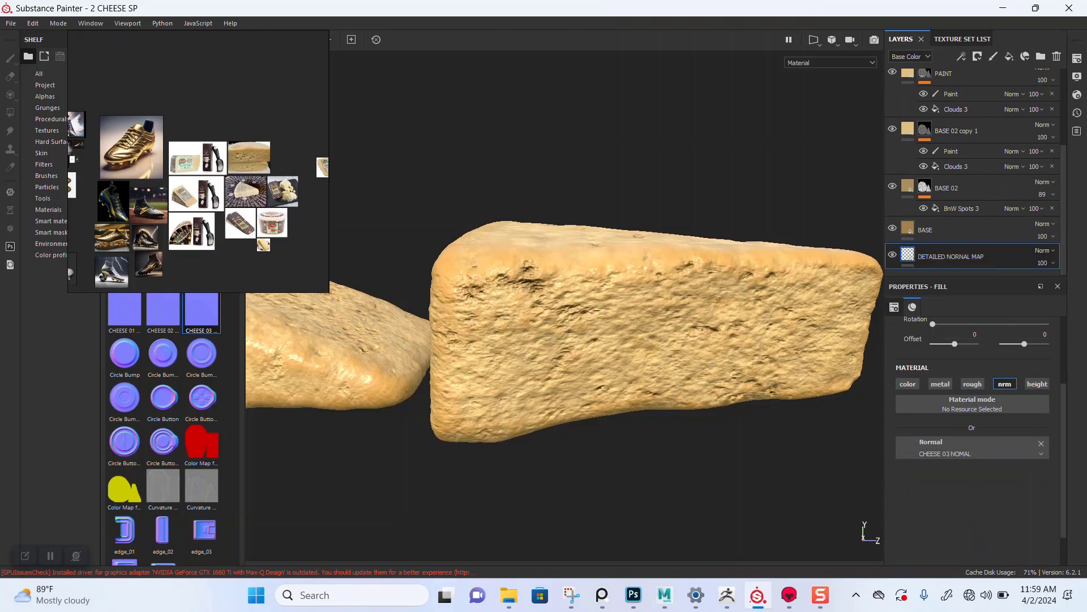
{"action": "left_click_drag", "start_coordinate": [583, 295], "coordinate": [629, 346], "text": "alt"}
{"action": "key", "text": "ctrl+s"}
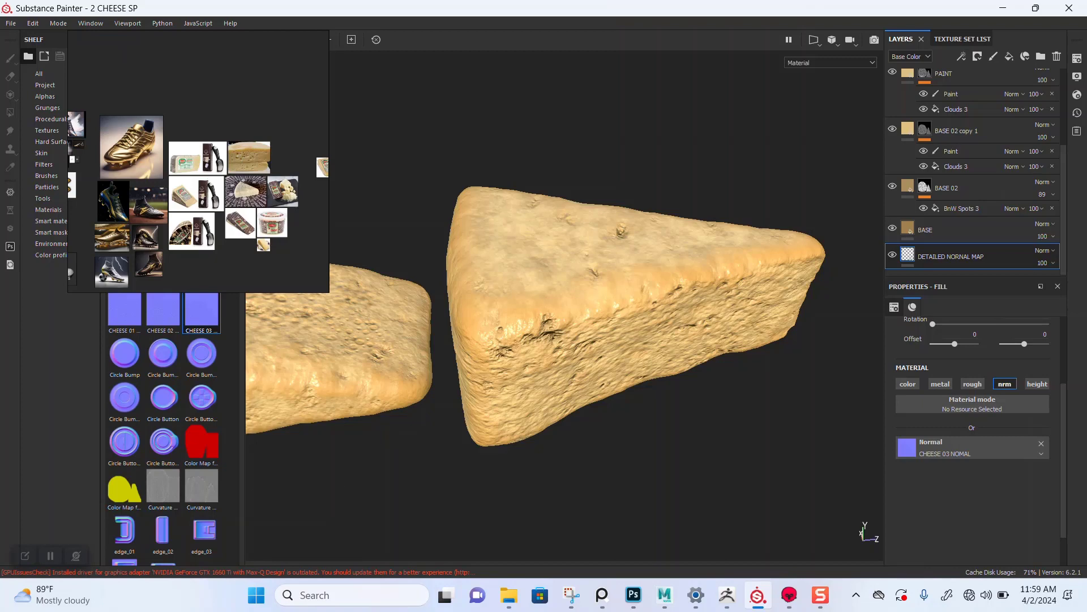
Examine the surface detail of both cheese wedges up close from their sides and tops
{"action": "right_click_drag", "start_coordinate": [567, 318], "coordinate": [600, 317], "text": "alt"}
{"action": "left_click_drag", "start_coordinate": [600, 317], "coordinate": [634, 261], "text": "alt"}
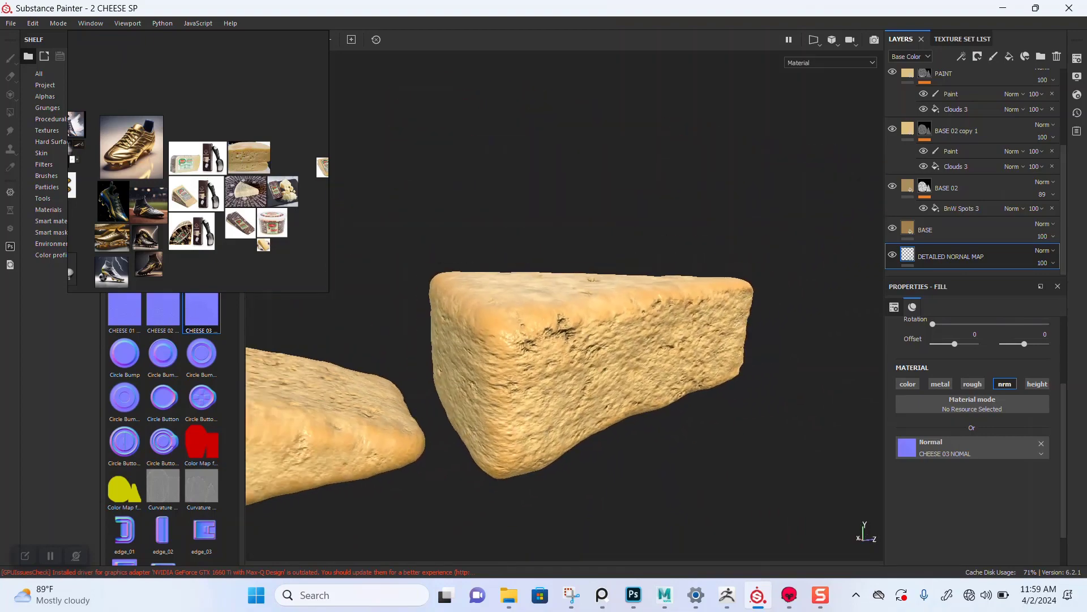
{"action": "middle_click_drag", "start_coordinate": [509, 362], "coordinate": [637, 334], "text": "alt"}
{"action": "right_click_drag", "start_coordinate": [637, 334], "coordinate": [600, 340], "text": "alt"}
{"action": "middle_click_drag", "start_coordinate": [601, 340], "coordinate": [701, 291], "text": "alt"}
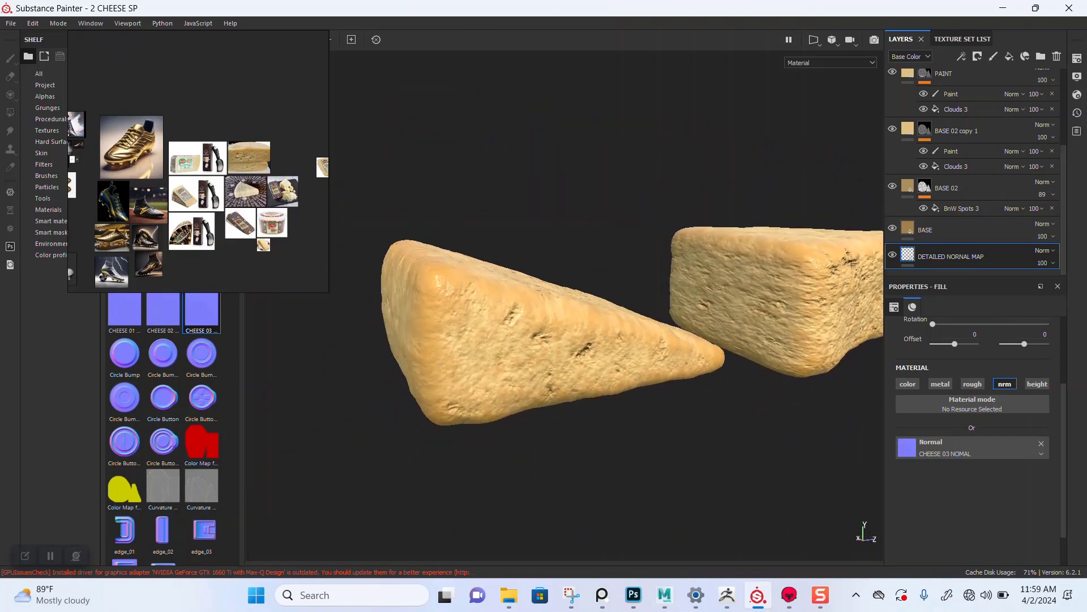
{"action": "right_click_drag", "start_coordinate": [543, 340], "coordinate": [584, 340], "text": "alt"}
{"action": "left_click_drag", "start_coordinate": [584, 340], "coordinate": [555, 397], "text": "alt"}
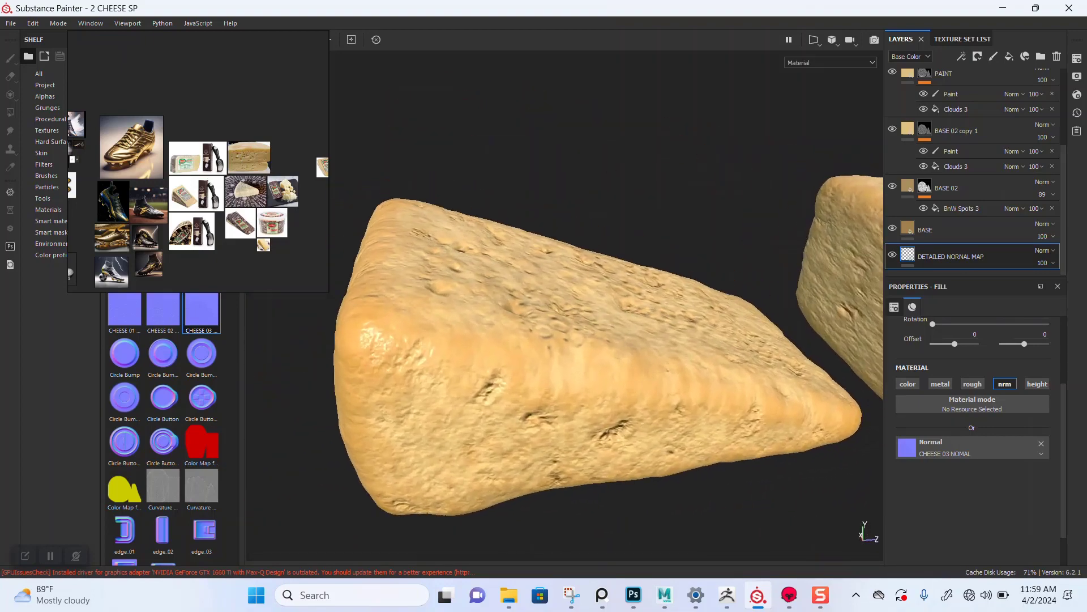
{"action": "left_click_drag", "start_coordinate": [634, 351], "coordinate": [572, 346], "text": "alt"}
{"action": "middle_click_drag", "start_coordinate": [680, 351], "coordinate": [482, 346], "text": "alt"}
{"action": "mouse_move", "coordinate": [510, 346]}
{"action": "left_mouse_down", "text": "alt"}
{"action": "mouse_move", "coordinate": [589, 343]}
{"action": "mouse_move", "coordinate": [597, 320]}
{"action": "mouse_move", "coordinate": [515, 363]}
{"action": "mouse_move", "coordinate": [527, 343]}
{"action": "left_mouse_up", "text": "alt"}
{"action": "middle_click_drag", "start_coordinate": [527, 342], "coordinate": [594, 377], "text": "alt"}
{"action": "mouse_move", "coordinate": [595, 362]}
{"action": "left_mouse_down", "text": "alt"}
{"action": "mouse_move", "coordinate": [603, 414]}
{"action": "mouse_move", "coordinate": [598, 365]}
{"action": "left_mouse_up", "text": "alt"}
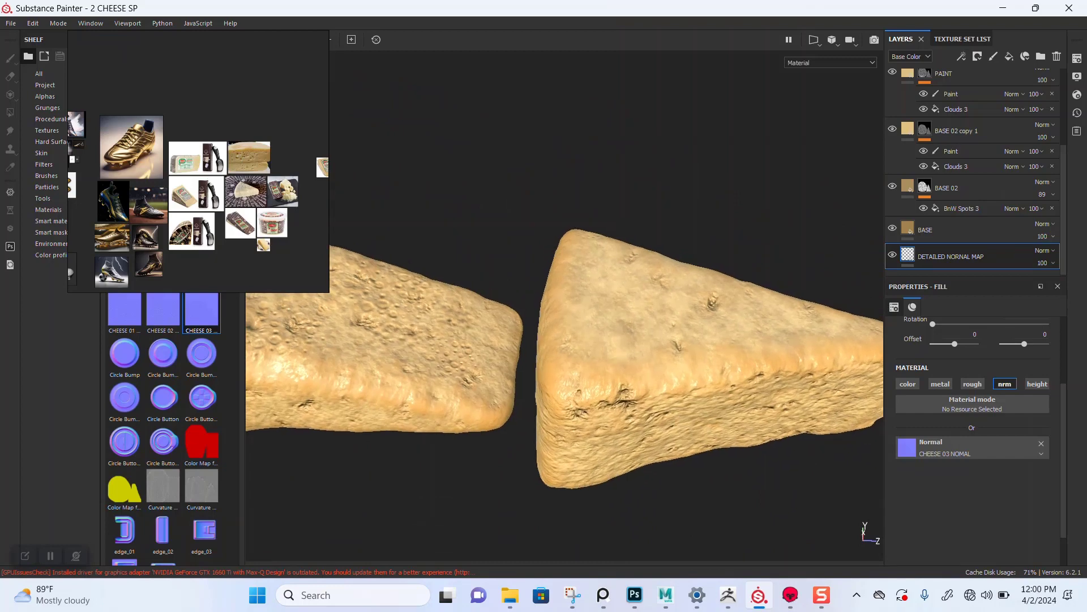
{"action": "middle_click_drag", "start_coordinate": [598, 365], "coordinate": [756, 336], "text": "alt"}
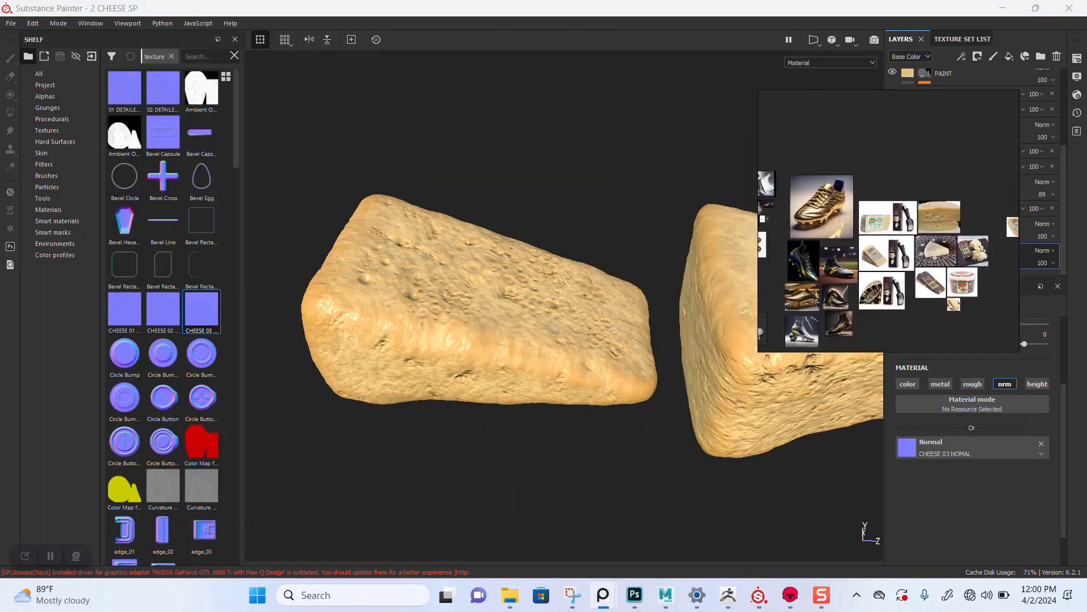
Set the CHESSE_02_MAT texture set size to 4096, moving the reference board off the settings
{"action": "left_click", "coordinate": [11, 24]}
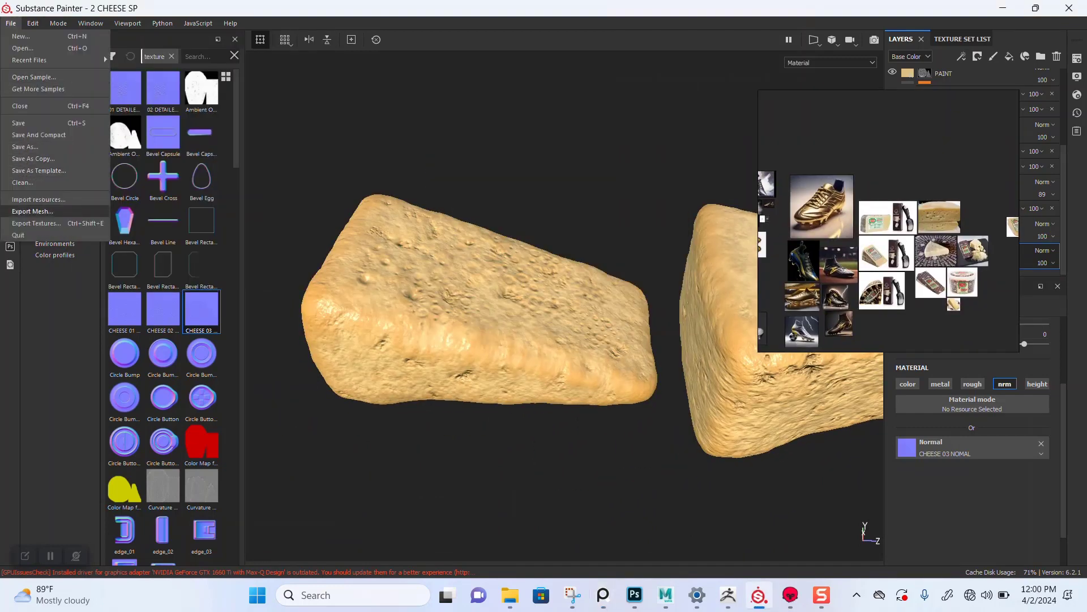
{"action": "left_click", "coordinate": [37, 223]}
{"action": "left_click", "coordinate": [1078, 58]}
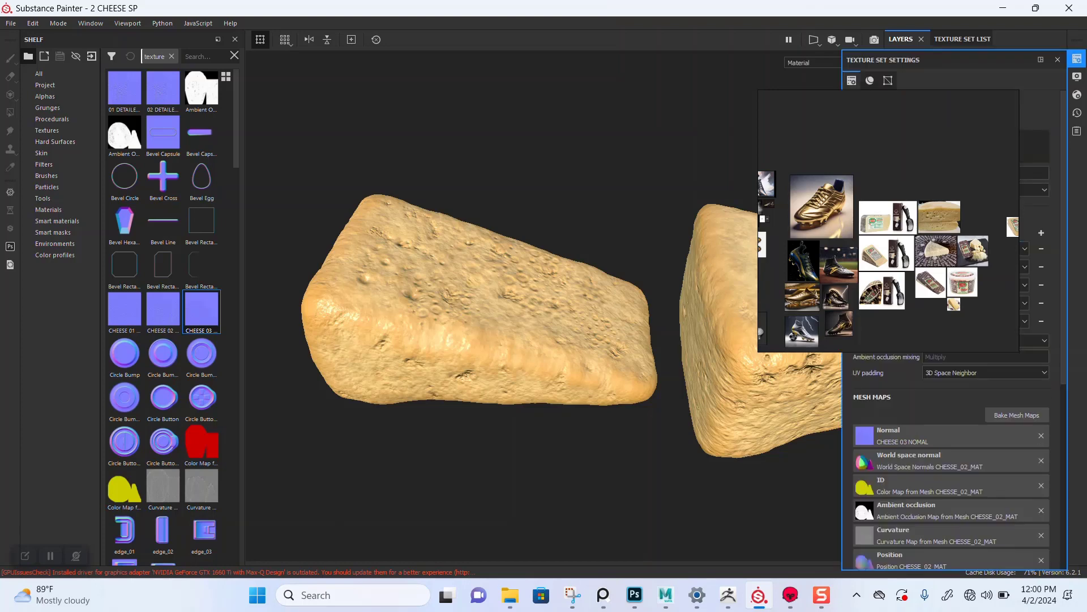
{"action": "right_click_drag", "start_coordinate": [929, 147], "coordinate": [616, 100]}
{"action": "left_click", "coordinate": [931, 173]}
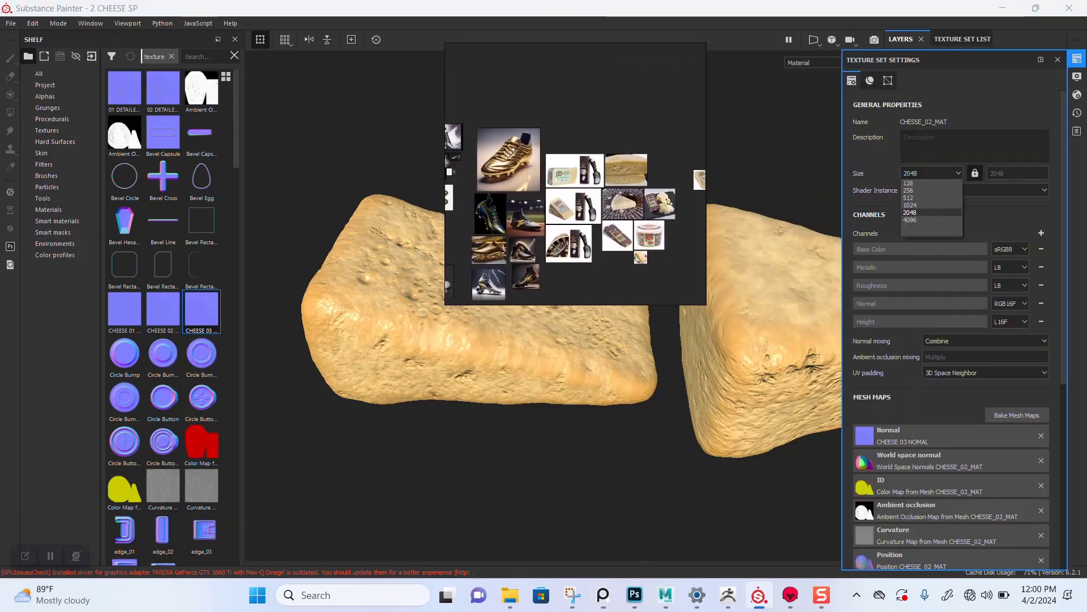
{"action": "left_click", "coordinate": [928, 221]}
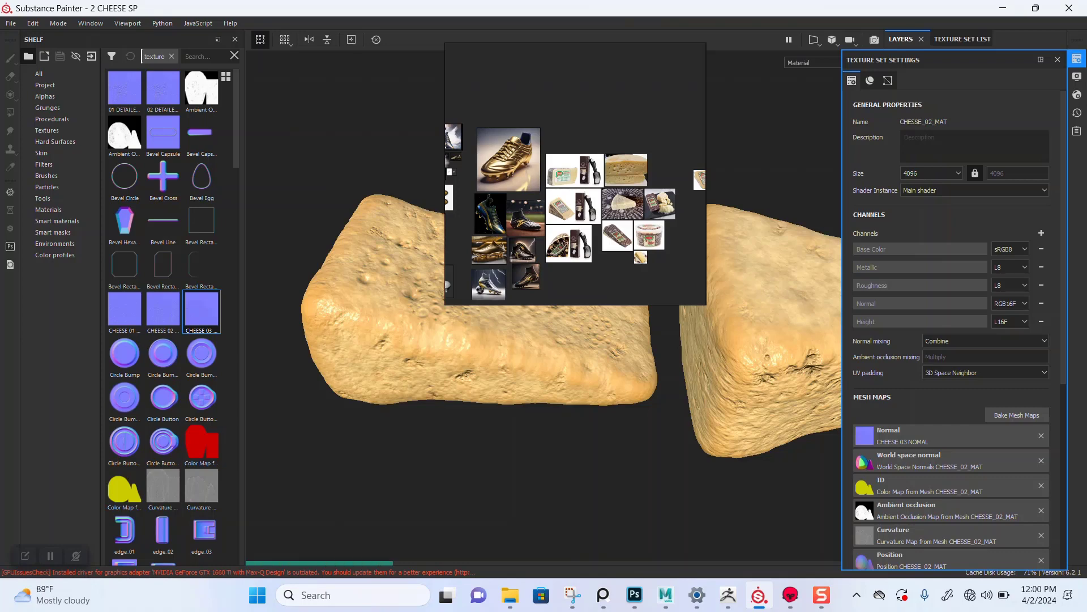
{"action": "right_click_drag", "start_coordinate": [576, 108], "coordinate": [203, 97]}
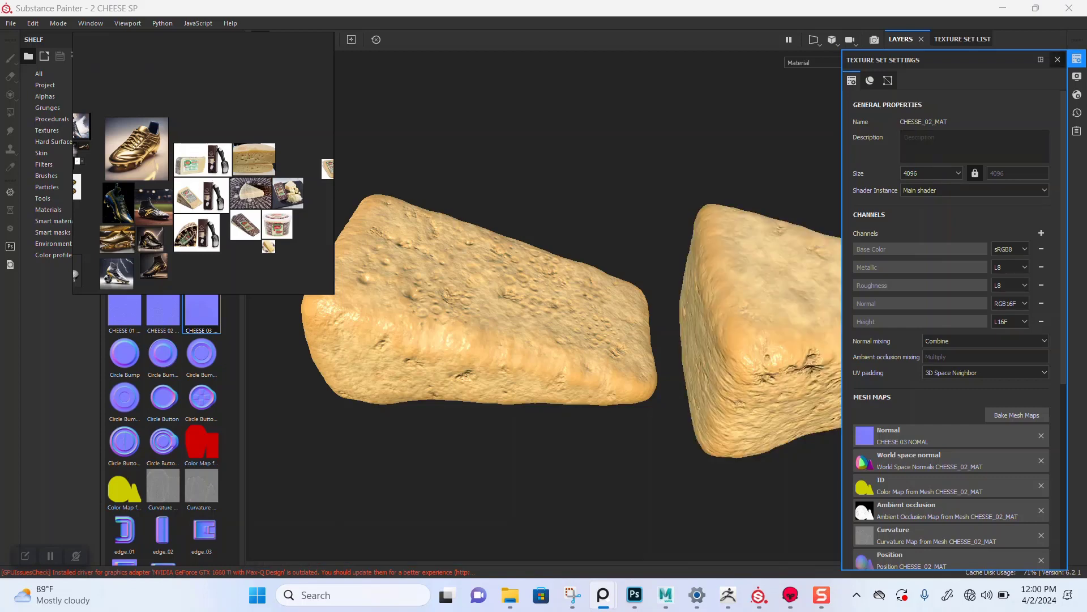
{"action": "left_click", "coordinate": [1058, 59]}
Switch to the CHESSE_01_MAT texture set by picking its wedge in the viewport and set its size to 4096
{"action": "scroll", "coordinate": [614, 368], "scroll_direction": "up", "scroll_amount": 2}
{"action": "middle_click_drag", "start_coordinate": [615, 368], "coordinate": [547, 391], "text": "alt"}
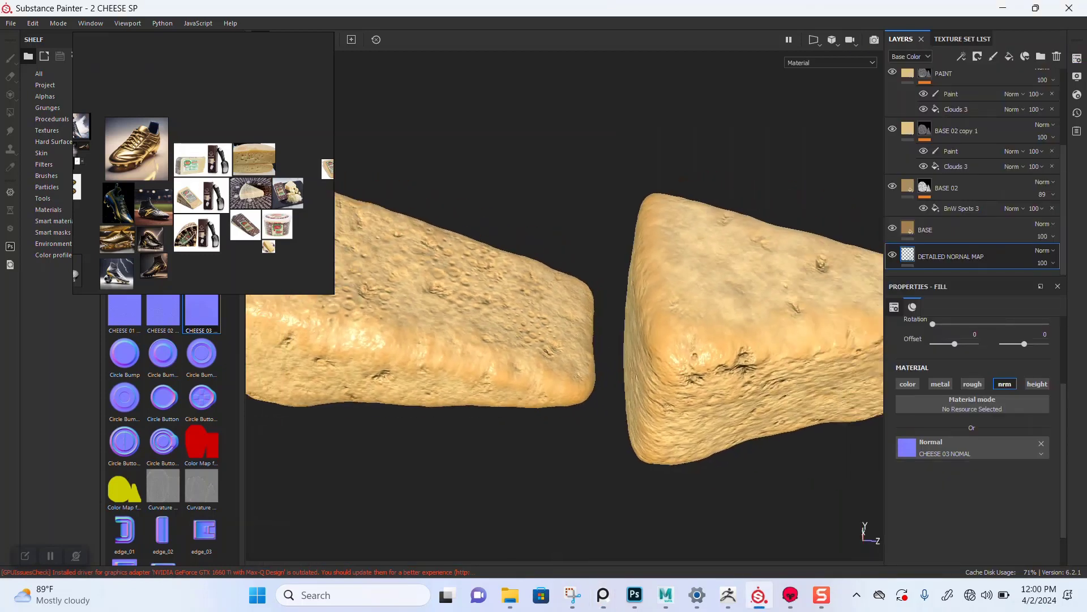
{"action": "left_click_drag", "start_coordinate": [547, 391], "coordinate": [521, 390], "text": "alt"}
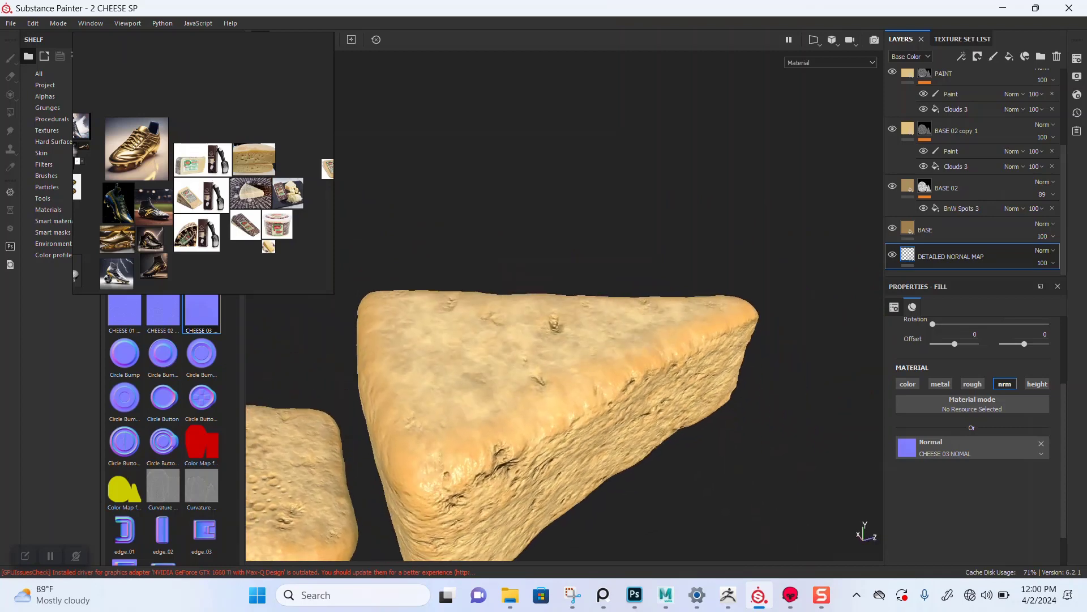
{"action": "middle_click_drag", "start_coordinate": [521, 391], "coordinate": [810, 322], "text": "alt"}
{"action": "left_click_drag", "start_coordinate": [810, 323], "coordinate": [776, 318], "text": "alt"}
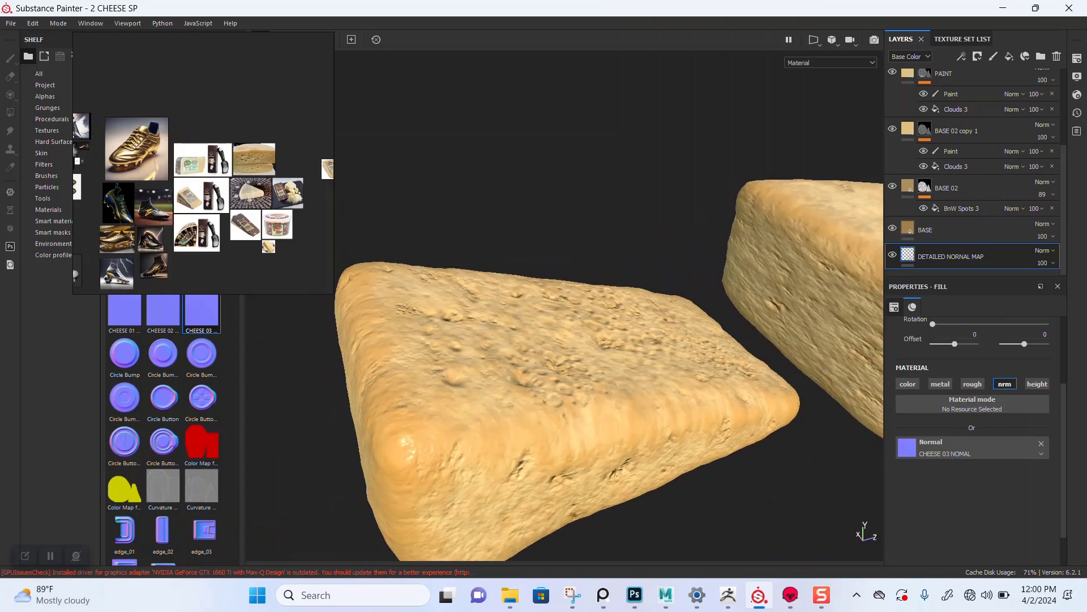
{"action": "right_click", "coordinate": [623, 363], "text": "ctrl+alt"}
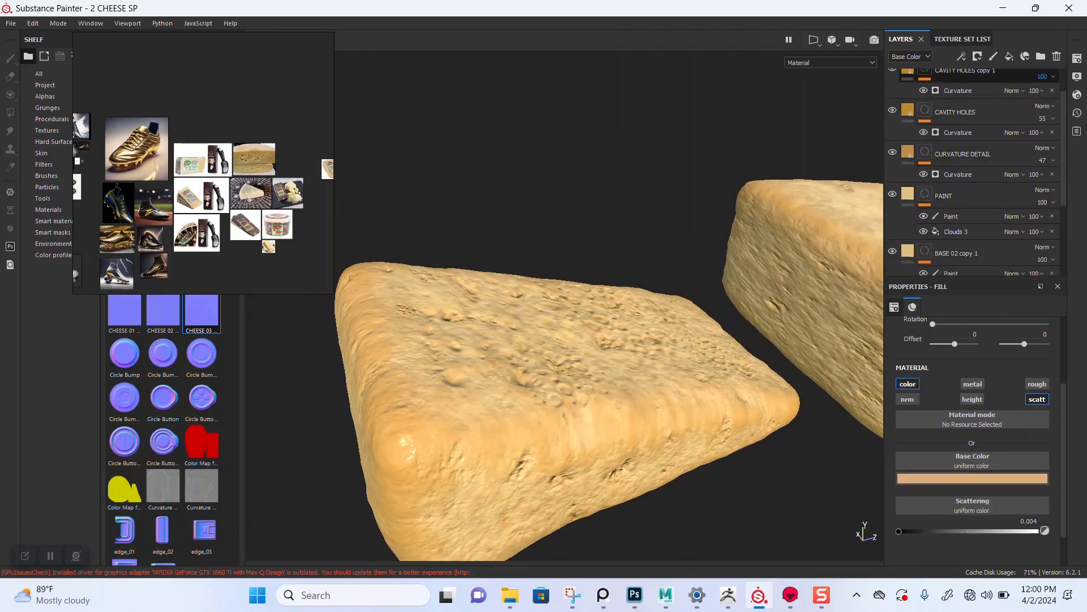
{"action": "left_click", "coordinate": [1078, 58]}
{"action": "left_click", "coordinate": [932, 173]}
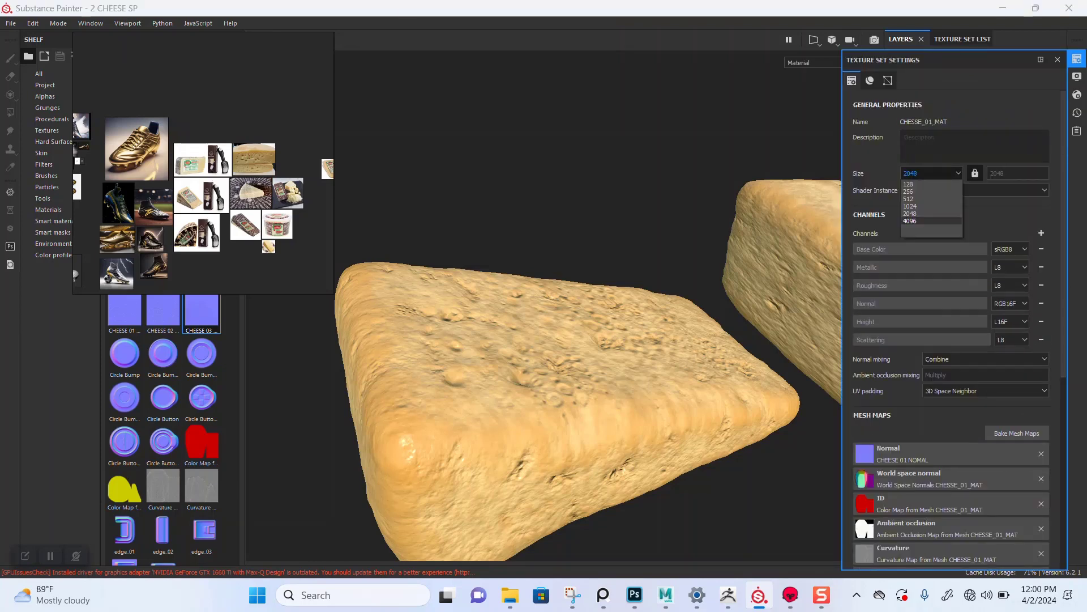
{"action": "left_click", "coordinate": [912, 221]}
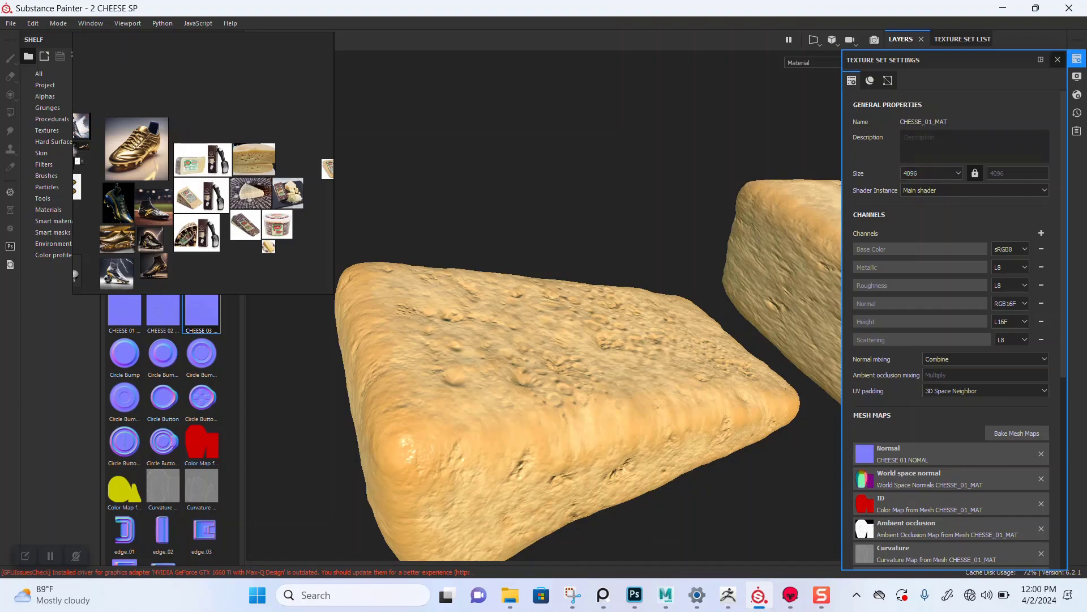
{"action": "left_click", "coordinate": [1058, 59]}
Check the CHESSE_01_MAT wedge from its side and save the project
{"action": "scroll", "coordinate": [561, 396], "scroll_direction": "down", "scroll_amount": 2}
{"action": "left_click_drag", "start_coordinate": [561, 363], "coordinate": [558, 340], "text": "alt"}
{"action": "scroll", "coordinate": [561, 391], "scroll_direction": "up", "scroll_amount": 3}
{"action": "scroll", "coordinate": [564, 391], "scroll_direction": "down", "scroll_amount": 2}
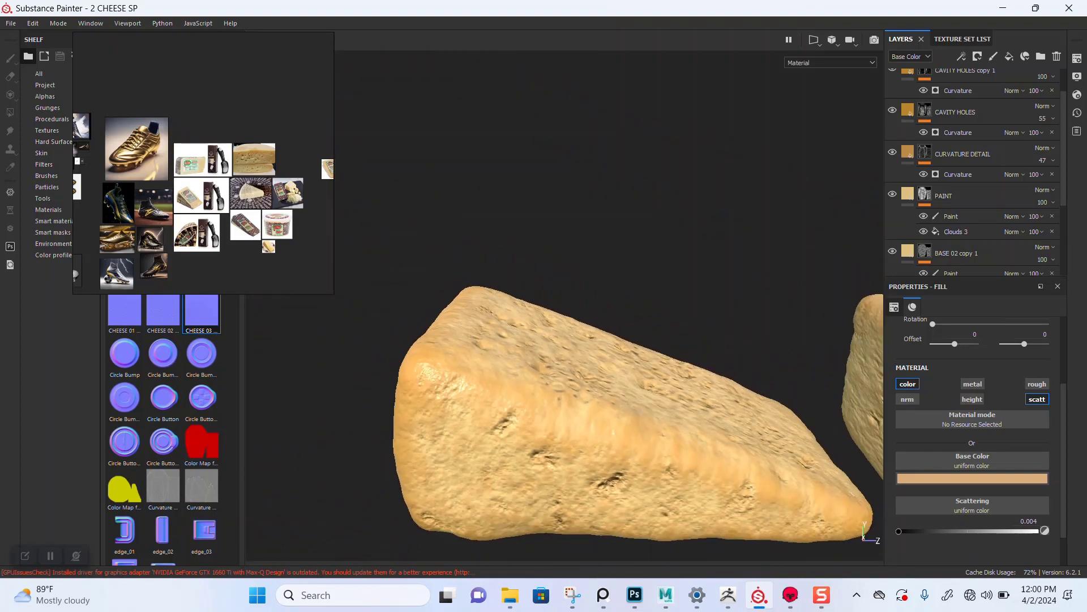
{"action": "middle_click_drag", "start_coordinate": [564, 391], "coordinate": [530, 376], "text": "alt"}
{"action": "scroll", "coordinate": [530, 376], "scroll_direction": "down", "scroll_amount": 1}
{"action": "key", "text": "ctrl+s"}
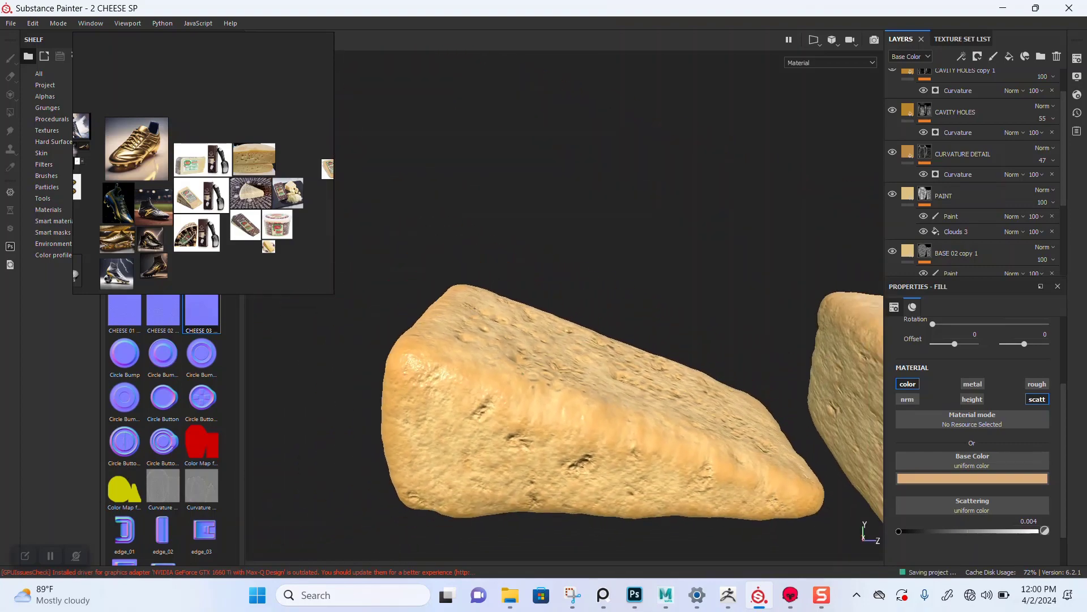
Open the texture export with the reference board moved aside, and set global size to 4096 and padding to Dilation + default background color
{"action": "right_click_drag", "start_coordinate": [210, 187], "coordinate": [605, 195]}
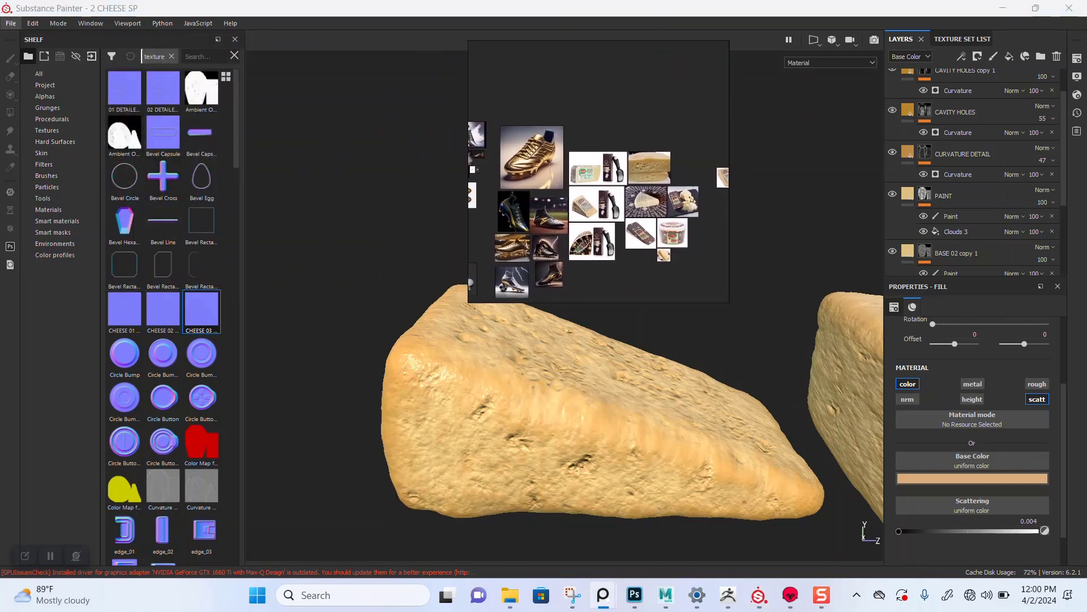
{"action": "left_click", "coordinate": [11, 23]}
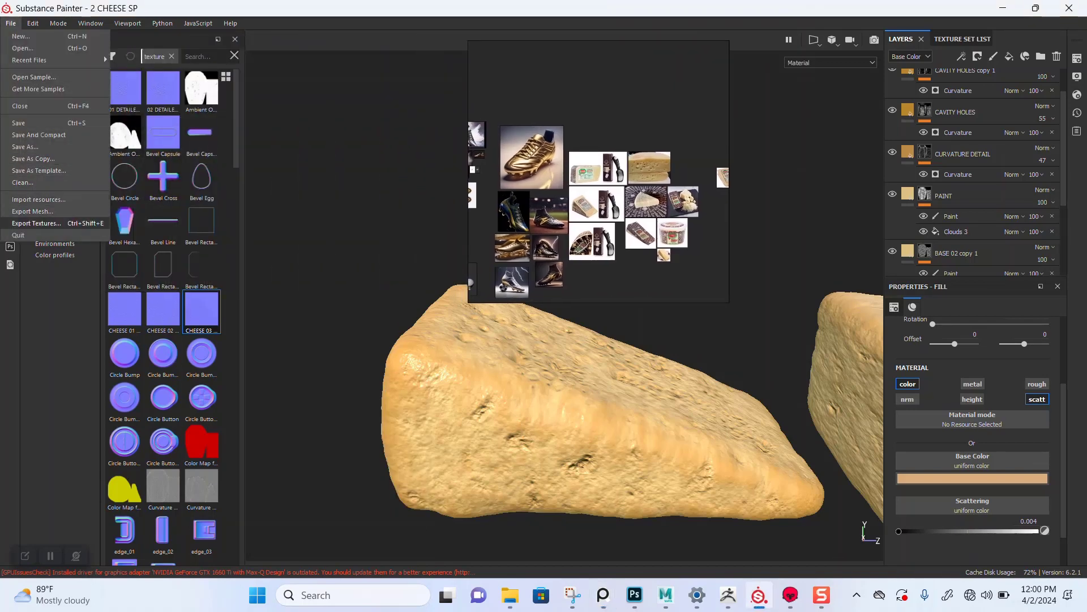
{"action": "left_click", "coordinate": [35, 223]}
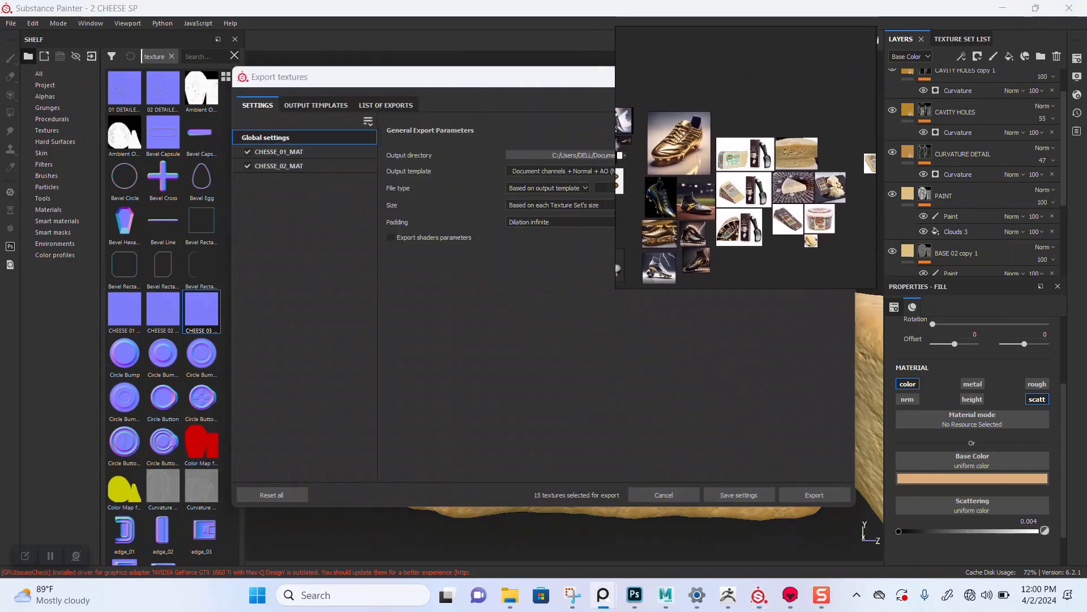
{"action": "right_click_drag", "start_coordinate": [746, 157], "coordinate": [774, 153]}
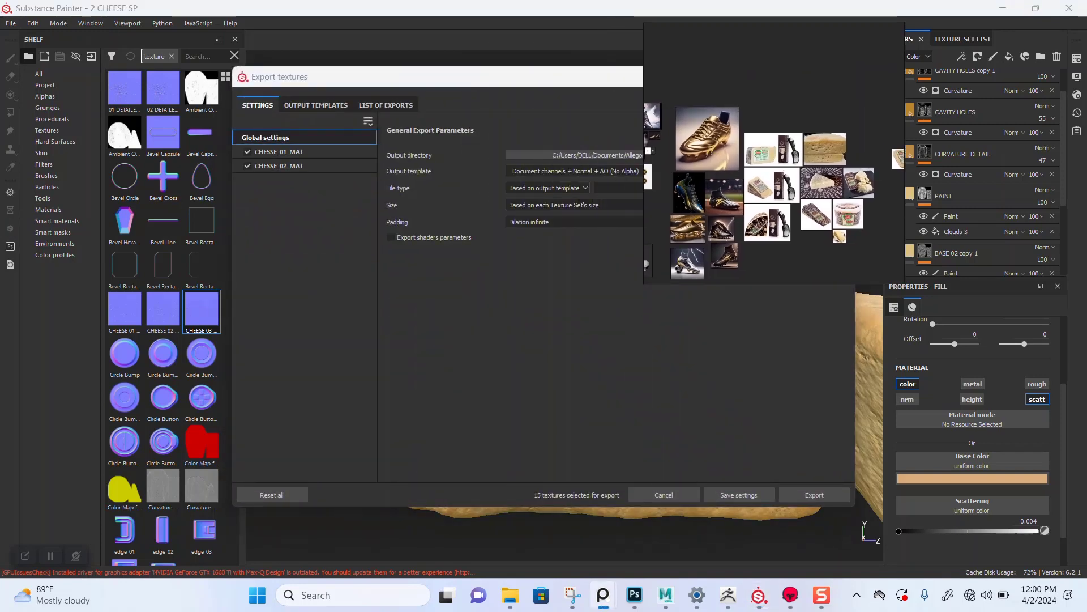
{"action": "left_click", "coordinate": [558, 205]}
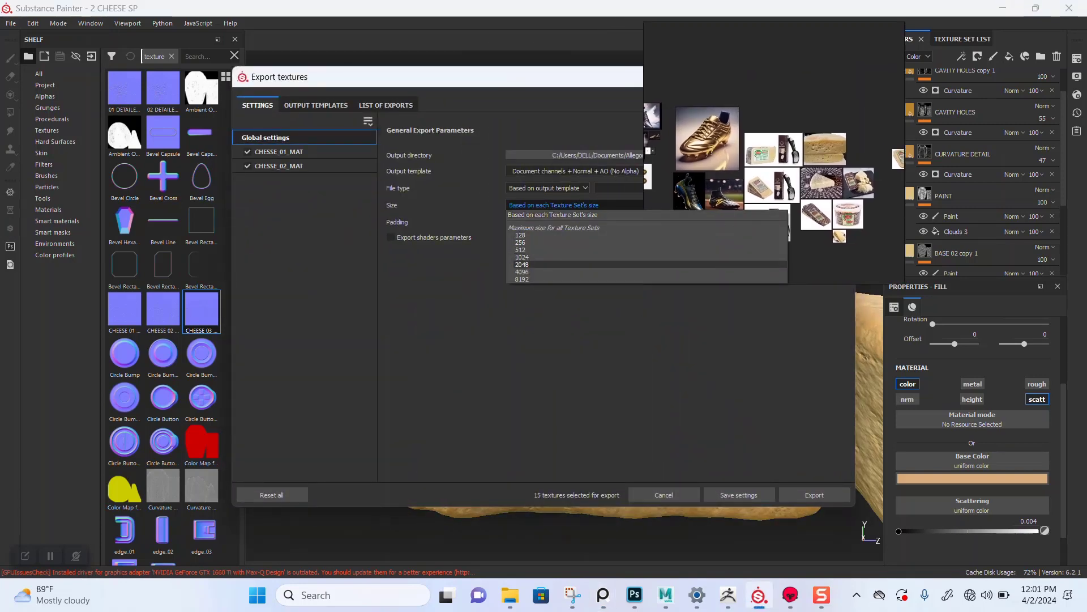
{"action": "left_click", "coordinate": [552, 271]}
{"action": "left_click", "coordinate": [572, 221]}
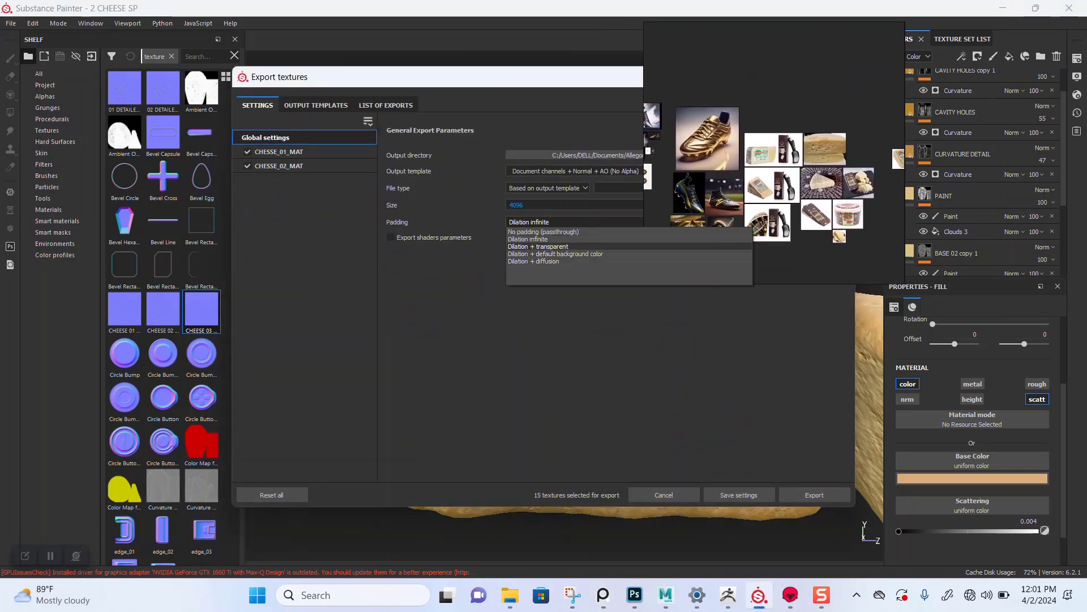
{"action": "left_click", "coordinate": [555, 254]}
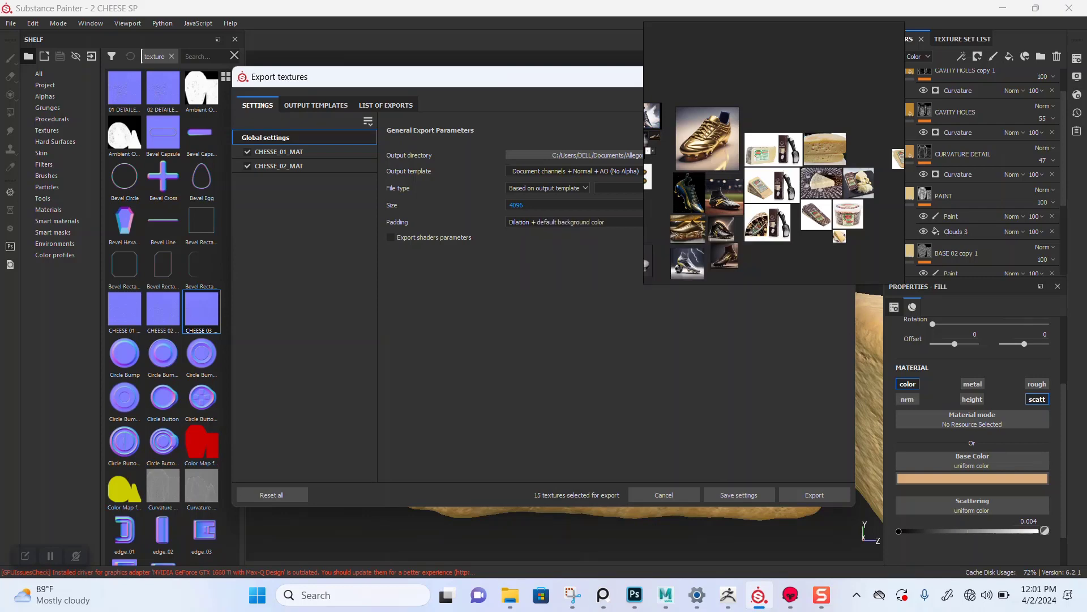
Limit the exported maps of CHESSE_01_MAT and CHESSE_02_MAT to Base_Color, Roughness, Height and Normal_OpenGL
{"action": "left_click", "coordinate": [283, 152]}
{"action": "right_click_drag", "start_coordinate": [713, 193], "coordinate": [825, 126]}
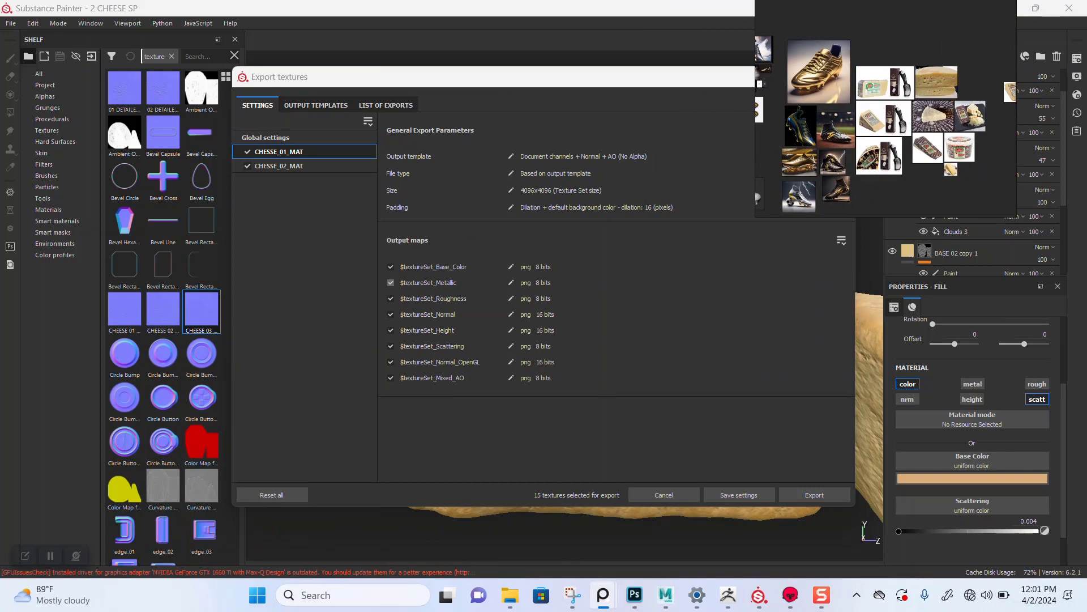
{"action": "left_click", "coordinate": [390, 282]}
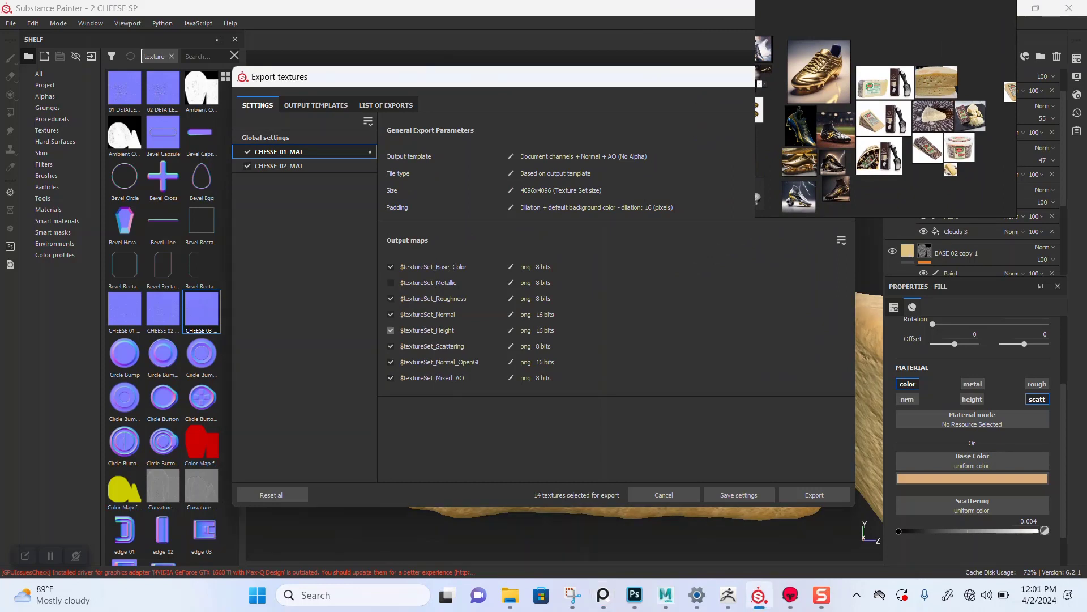
{"action": "left_click", "coordinate": [391, 314]}
{"action": "left_click", "coordinate": [390, 346]}
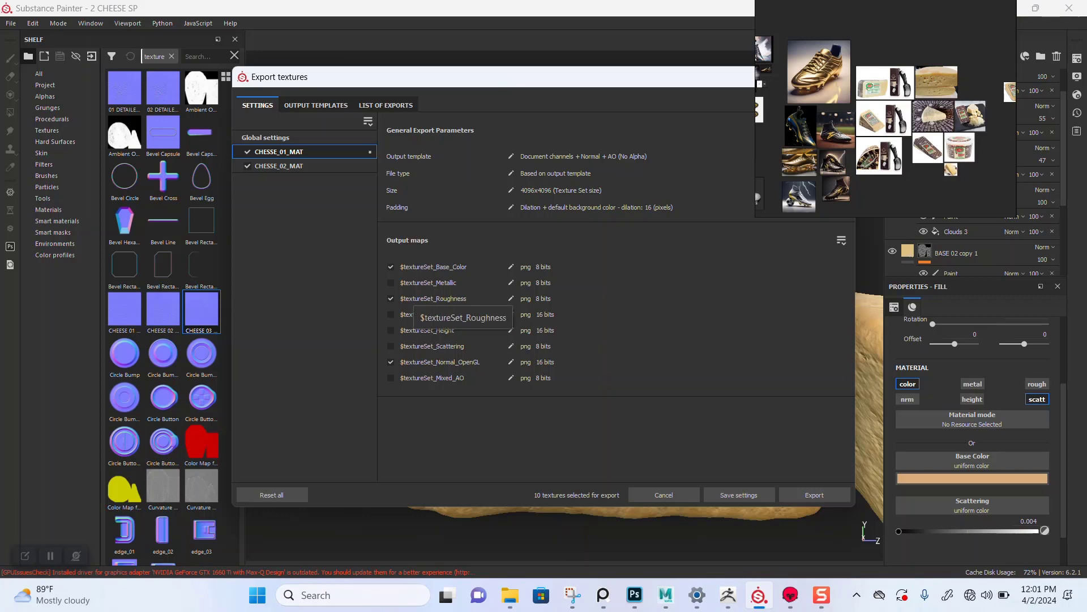
{"action": "left_click", "coordinate": [391, 330]}
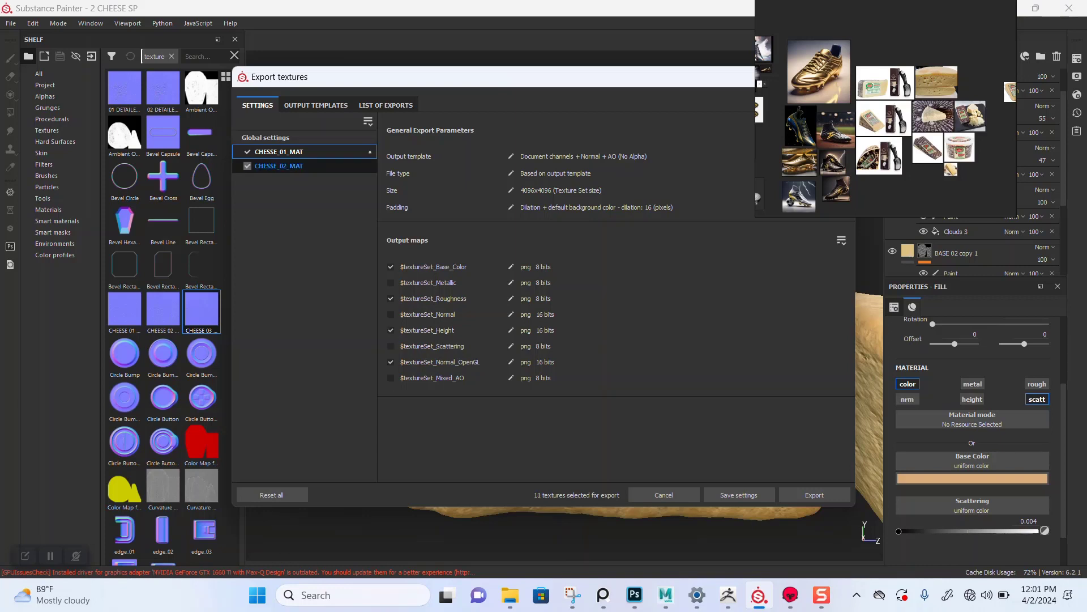
{"action": "left_click", "coordinate": [278, 165]}
{"action": "left_click", "coordinate": [390, 282]}
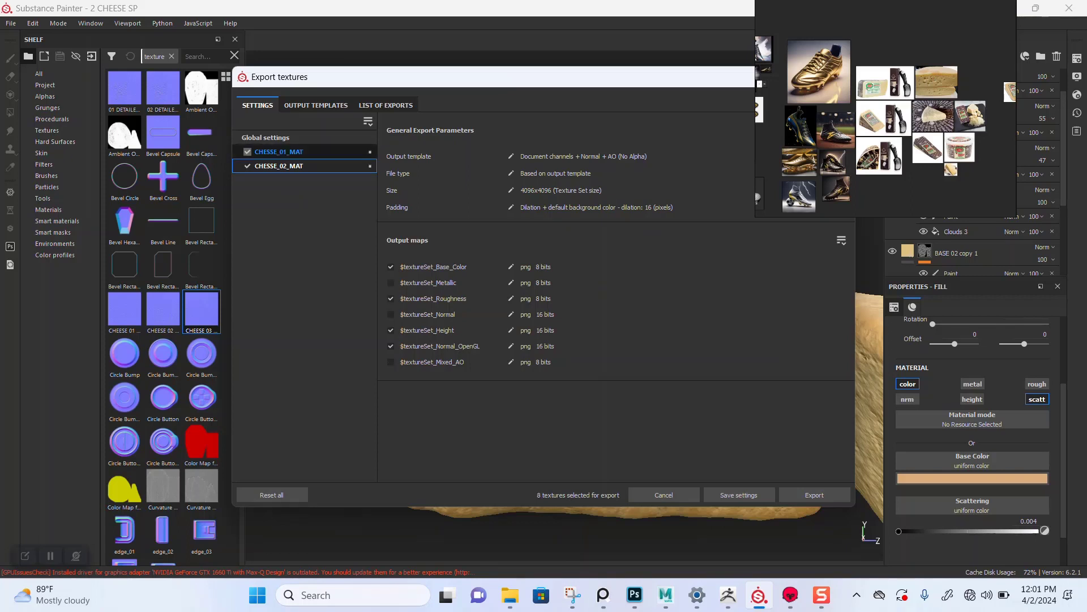
Browse to the CHEEESE PROJECT folder for the global export output directory and create a new folder there named SP
{"action": "left_click", "coordinate": [272, 137]}
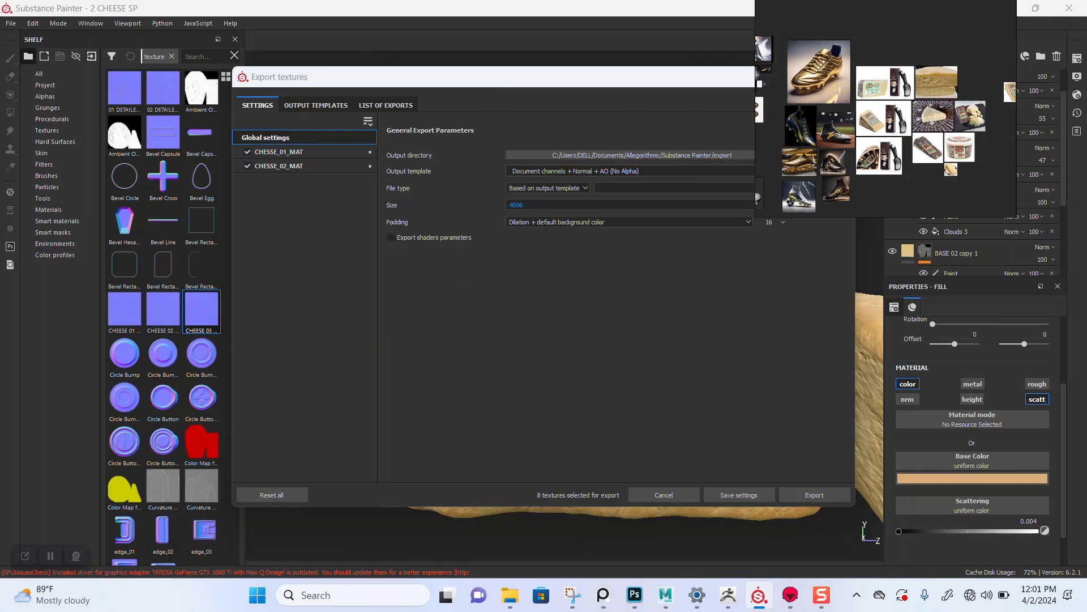
{"action": "left_click", "coordinate": [630, 155]}
{"action": "scroll", "coordinate": [289, 266], "scroll_direction": "up", "scroll_amount": 1}
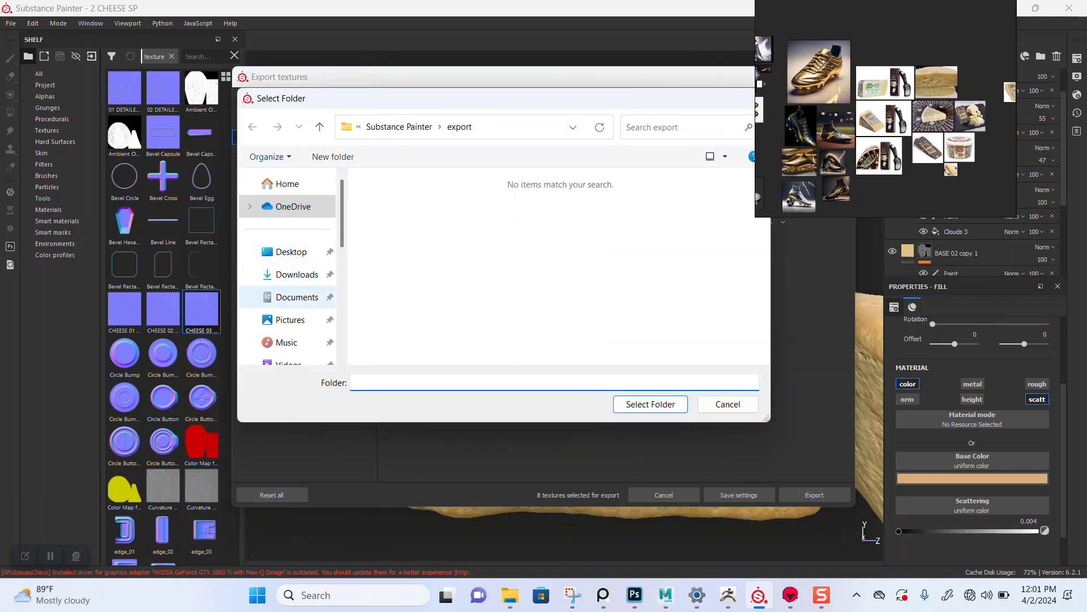
{"action": "scroll", "coordinate": [289, 266], "scroll_direction": "down", "scroll_amount": 5}
{"action": "scroll", "coordinate": [289, 255], "scroll_direction": "up", "scroll_amount": 2}
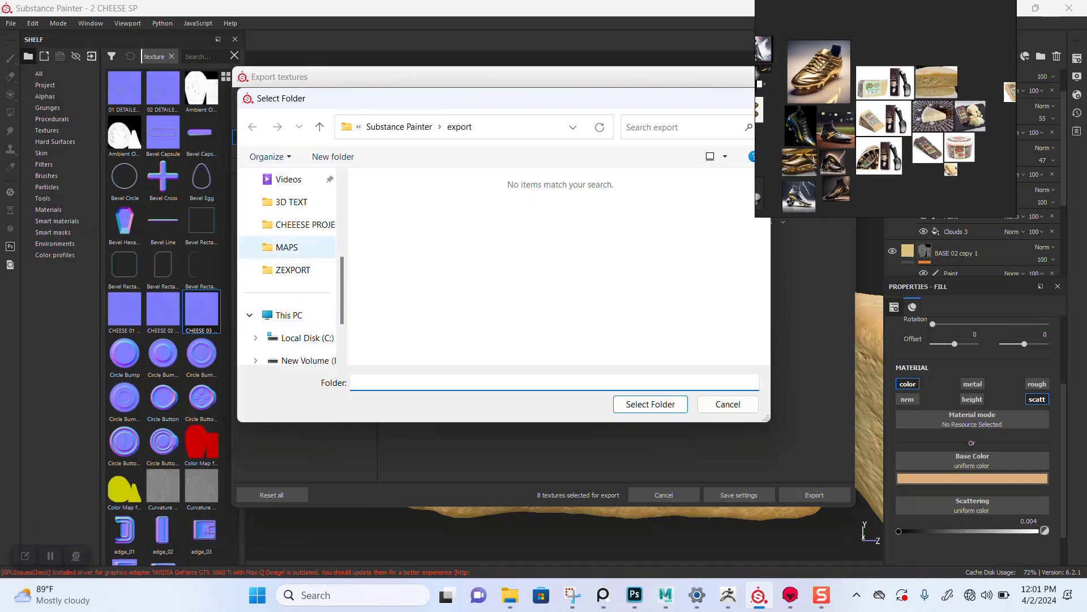
{"action": "left_click", "coordinate": [306, 224]}
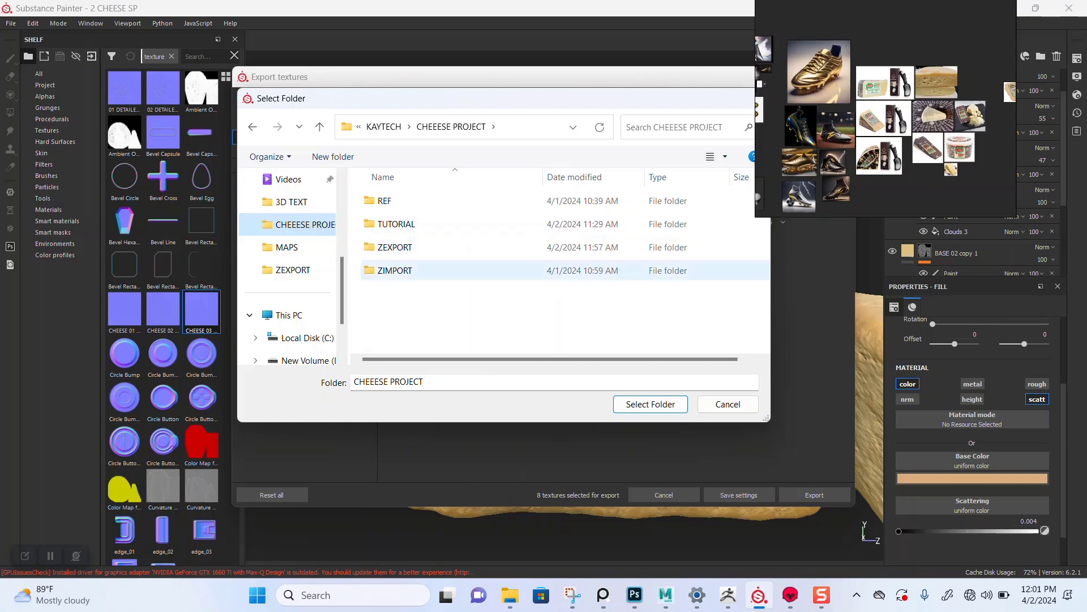
{"action": "left_click", "coordinate": [333, 156]}
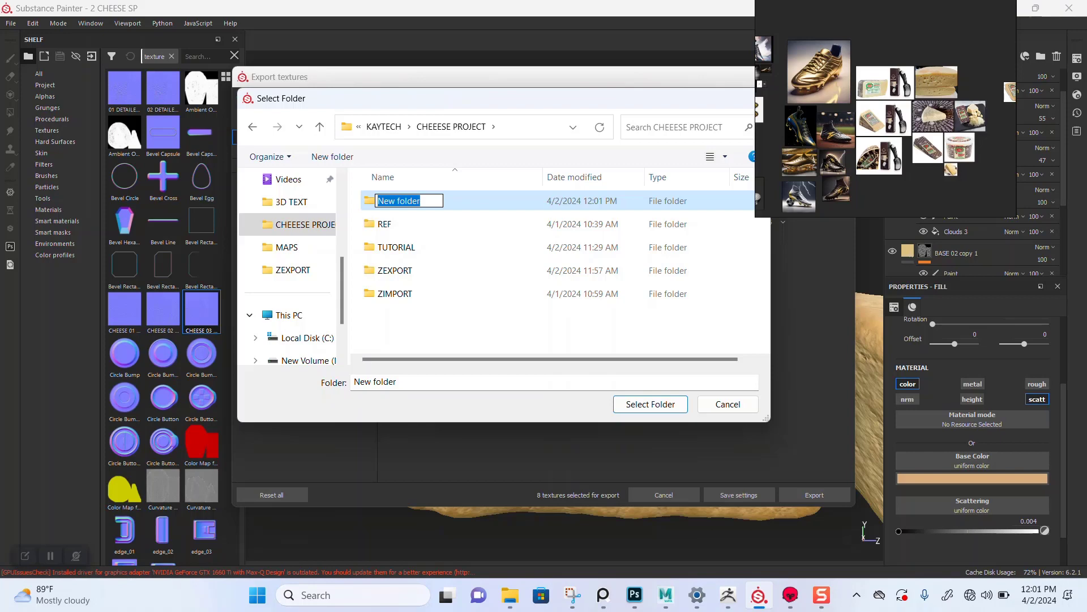
{"action": "type", "text": "SP"}
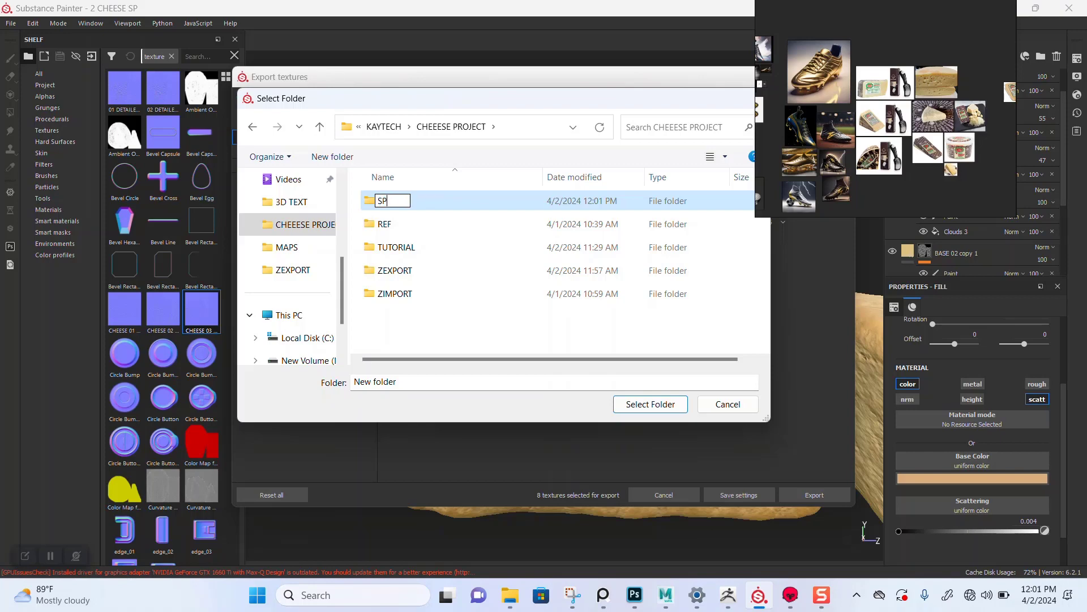
Name the new export folder SP TEXTURES, choose it as the output directory, and export the textures of both cheese materials
{"action": "type", "text": " TEXTURES"}
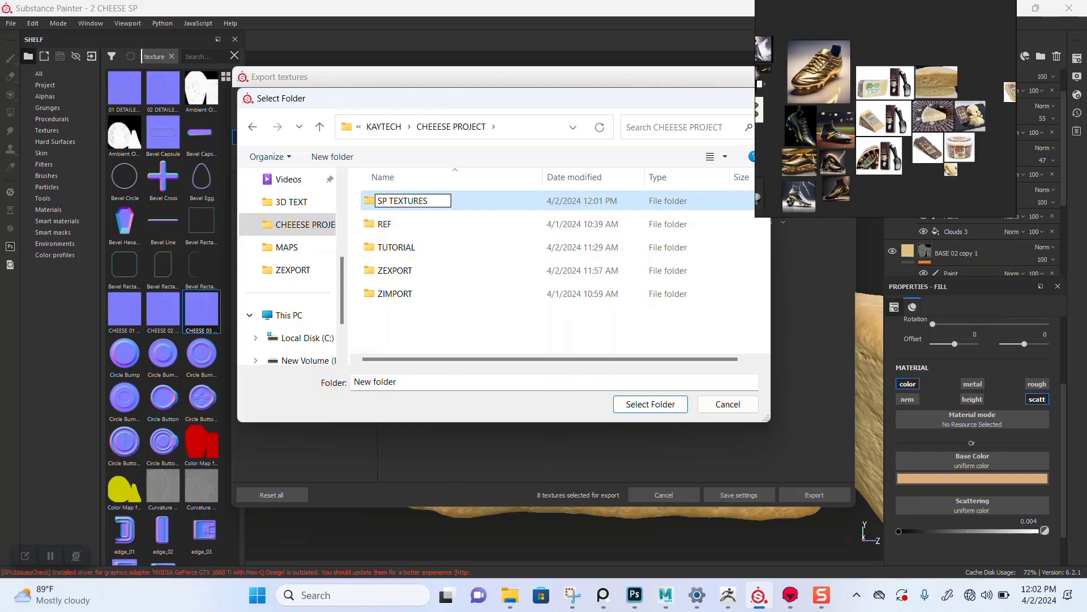
{"action": "key", "text": "Return"}
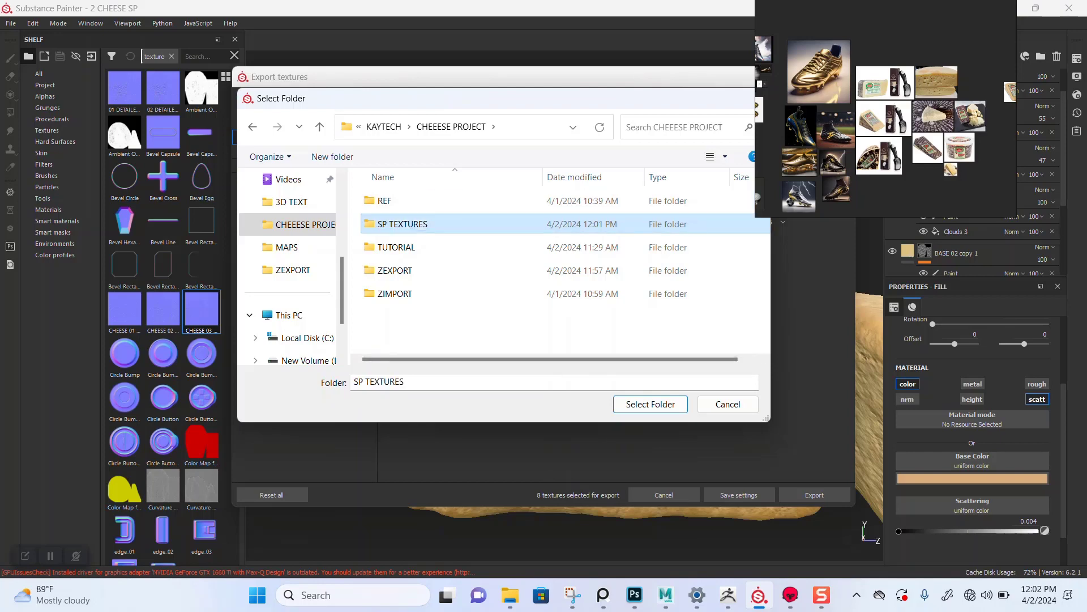
{"action": "left_click", "coordinate": [622, 403]}
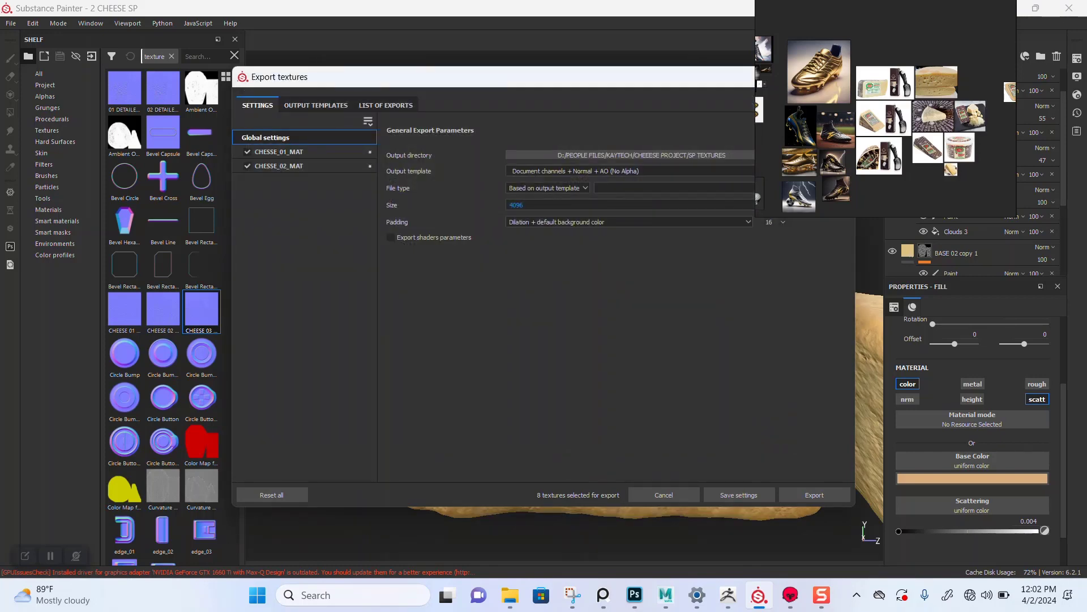
{"action": "left_click", "coordinate": [815, 495]}
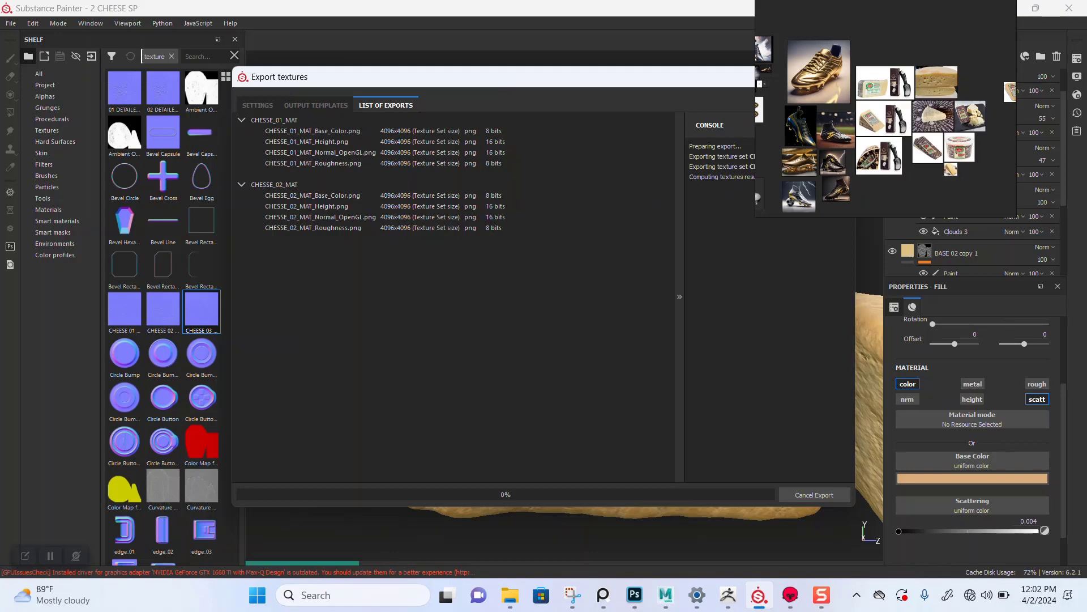
Switch to Maya and delete all UVs of the backdrop mesh in the UV Editor
{"action": "mouse_move", "coordinate": [667, 595]}
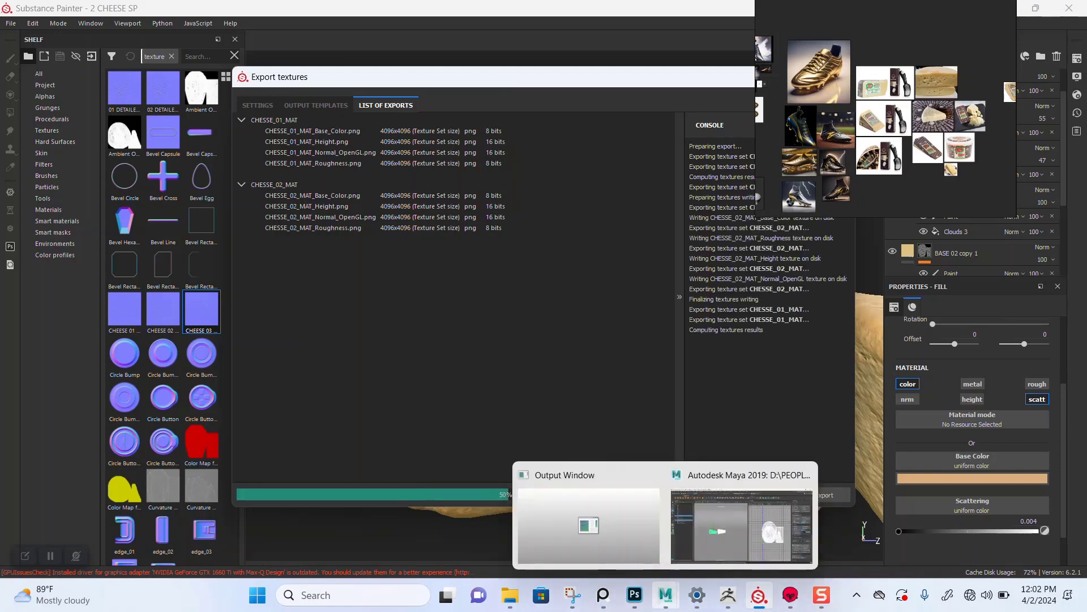
{"action": "left_click", "coordinate": [736, 524]}
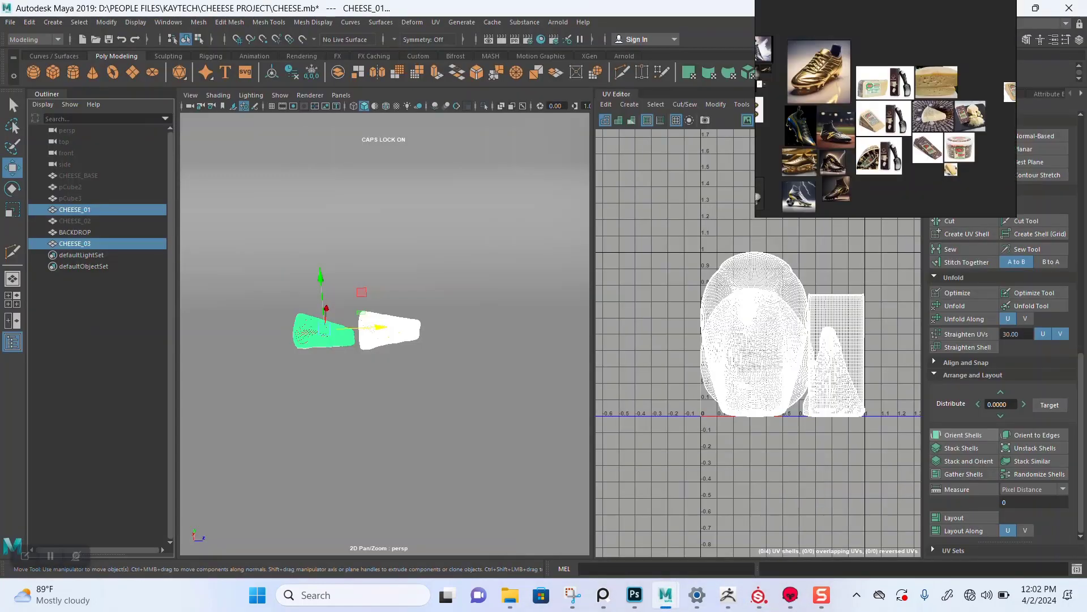
{"action": "left_click", "coordinate": [385, 408]}
{"action": "scroll", "coordinate": [386, 334], "scroll_direction": "down", "scroll_amount": 6}
{"action": "scroll", "coordinate": [385, 334], "scroll_direction": "up", "scroll_amount": 2}
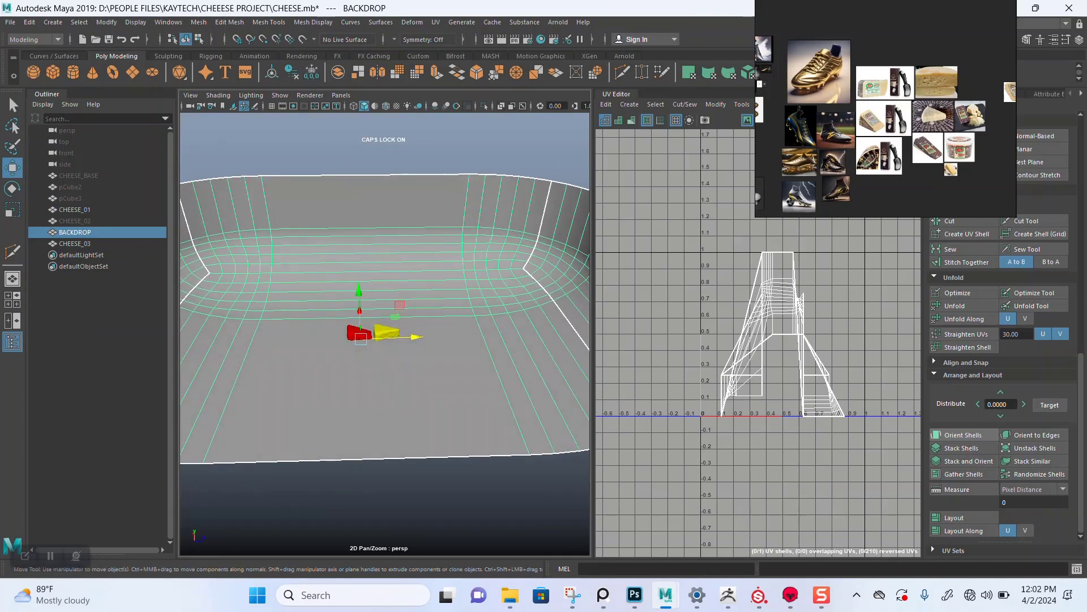
{"action": "right_click_drag", "start_coordinate": [787, 323], "coordinate": [747, 293]}
{"action": "key", "text": "Delete"}
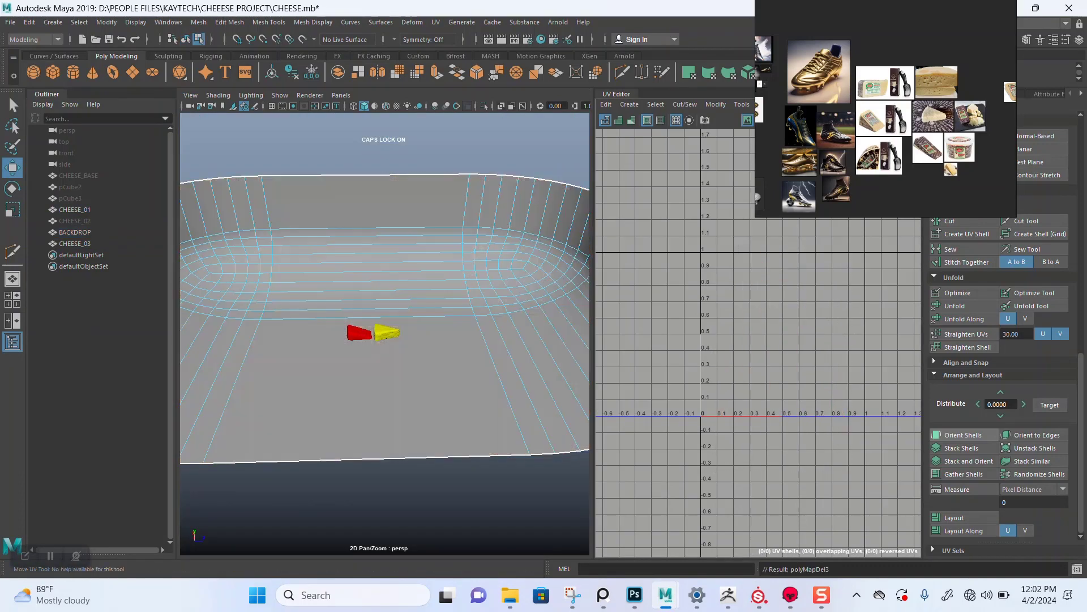
Export the backdrop together with CHEESE_01 and CHEESE_03 as STUDIO CHEESE.dae in the ZEXPORT folder
{"action": "left_click_drag", "start_coordinate": [374, 340], "coordinate": [405, 335], "text": "alt"}
{"action": "scroll", "coordinate": [396, 335], "scroll_direction": "down", "scroll_amount": 4}
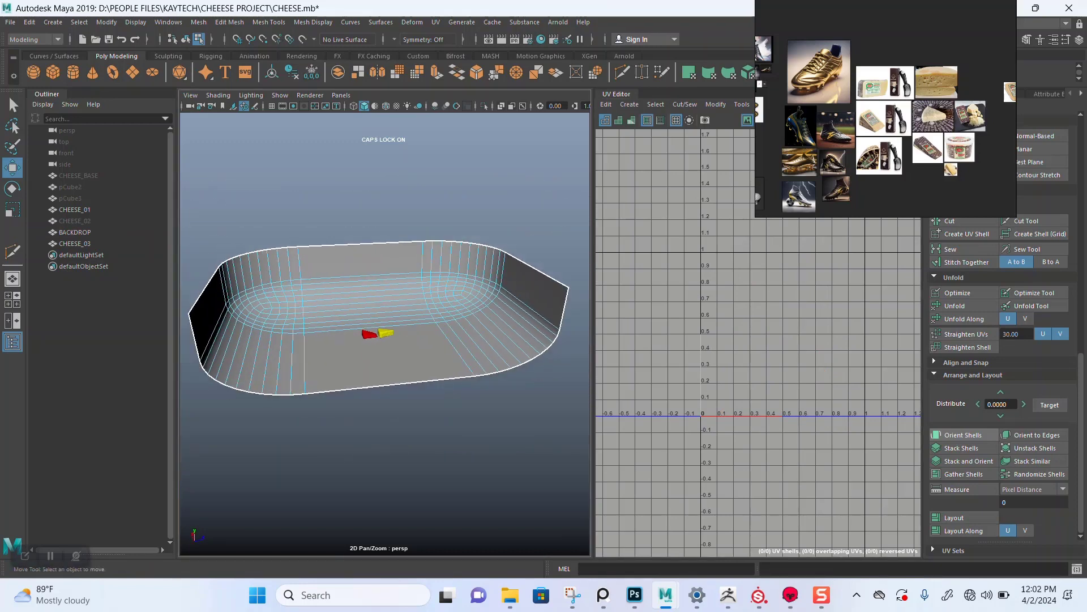
{"action": "scroll", "coordinate": [379, 334], "scroll_direction": "up", "scroll_amount": 3}
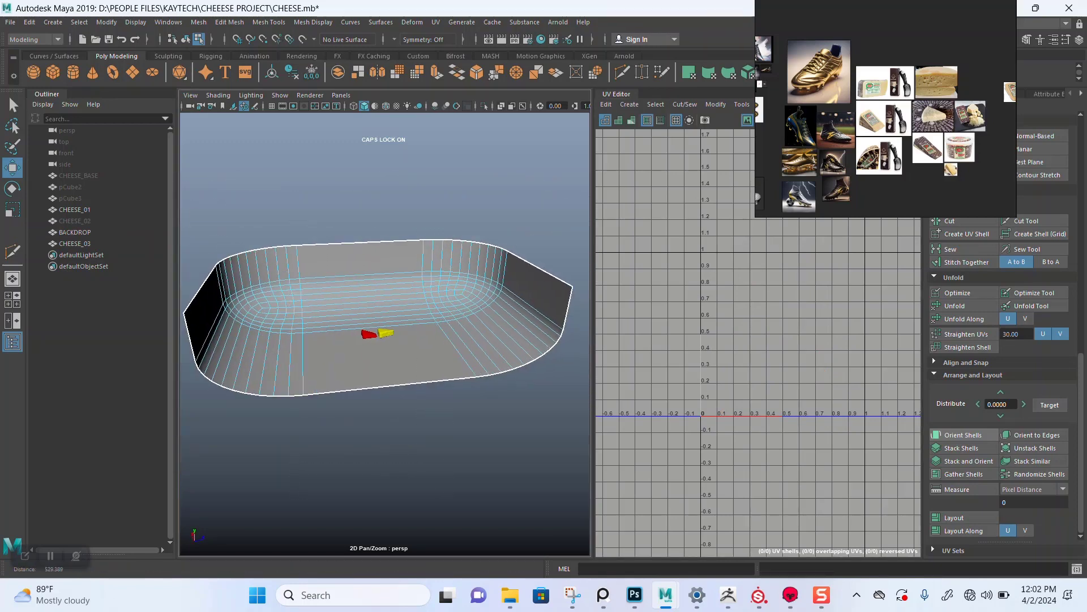
{"action": "right_click_drag", "start_coordinate": [396, 287], "coordinate": [451, 272]}
{"action": "left_click_drag", "start_coordinate": [297, 173], "coordinate": [416, 362]}
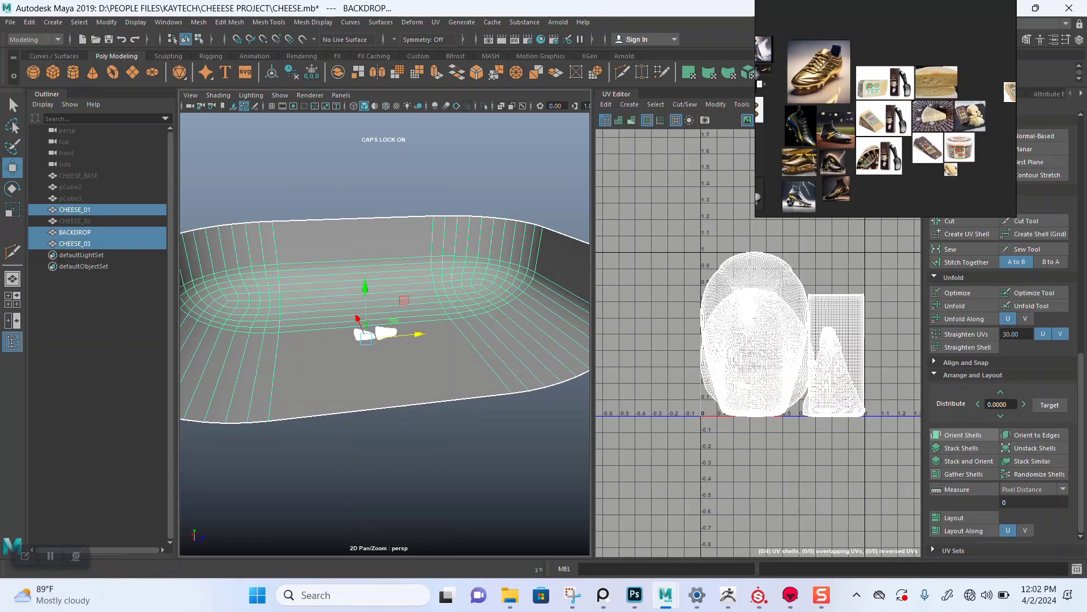
{"action": "left_click", "coordinate": [10, 22]}
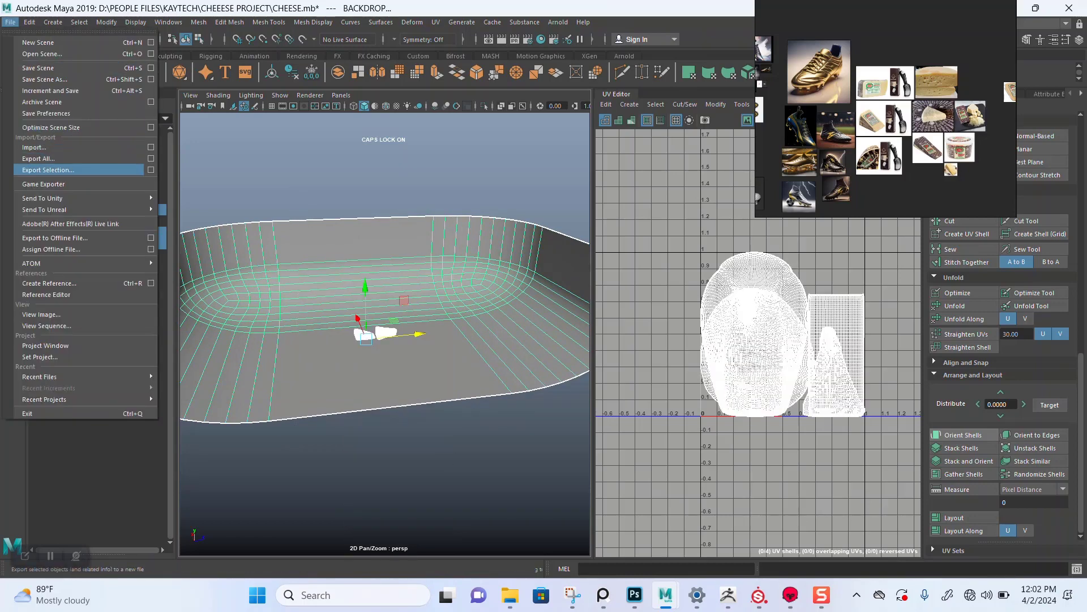
{"action": "left_click", "coordinate": [51, 169]}
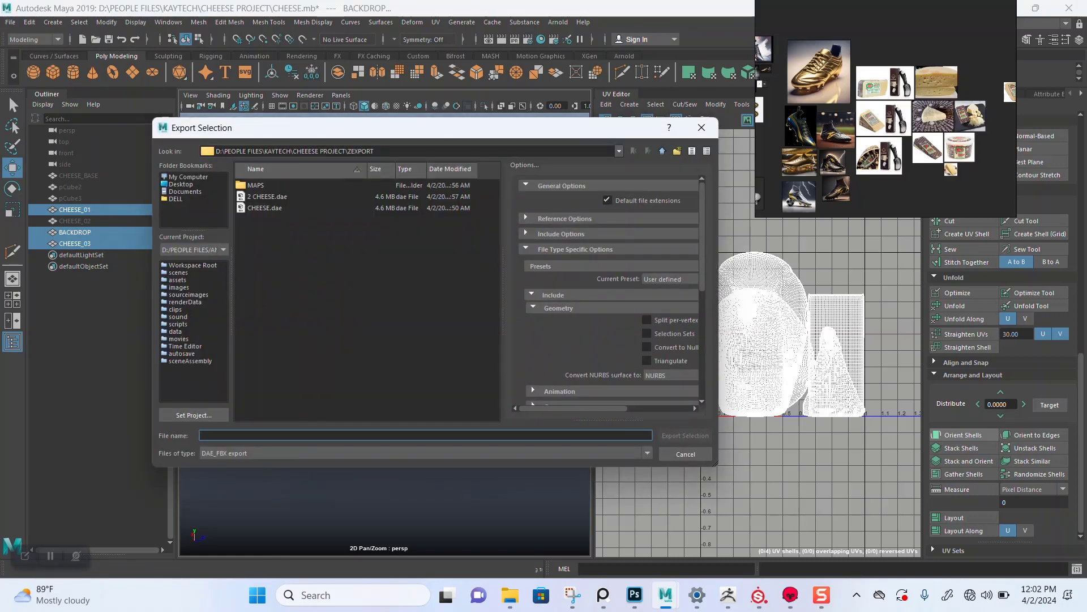
{"action": "left_click", "coordinate": [264, 208]}
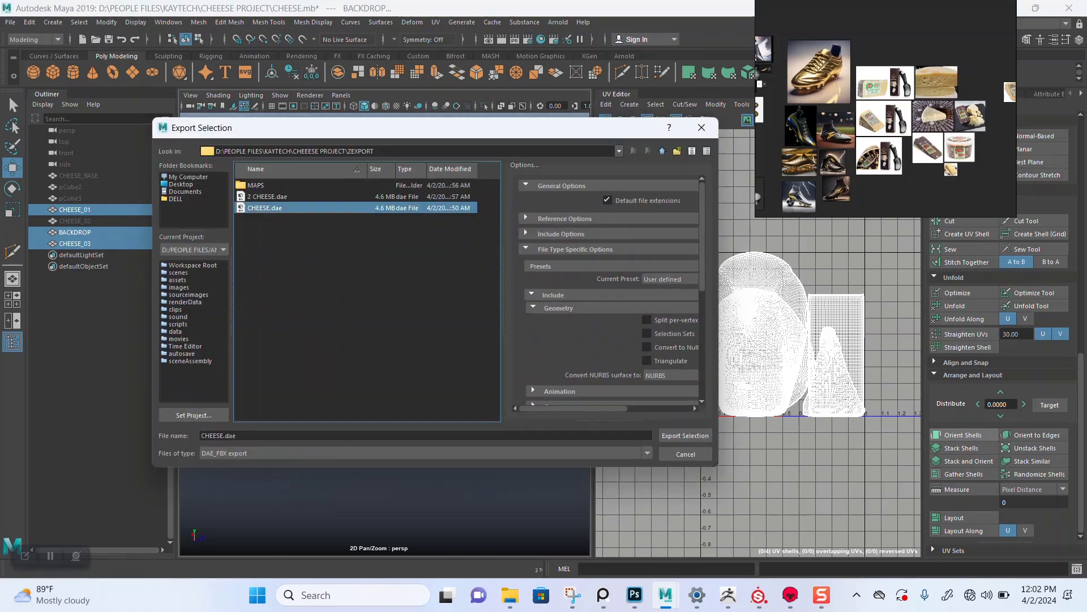
{"action": "double_click", "coordinate": [214, 435]}
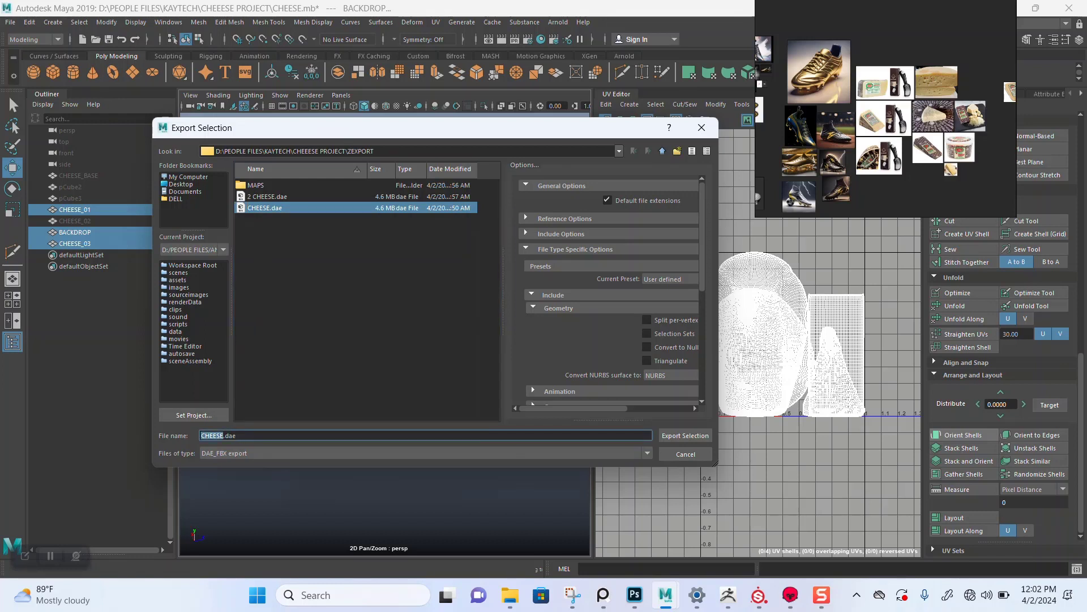
{"action": "key", "text": "Home"}
{"action": "type", "text": "STUDI"}
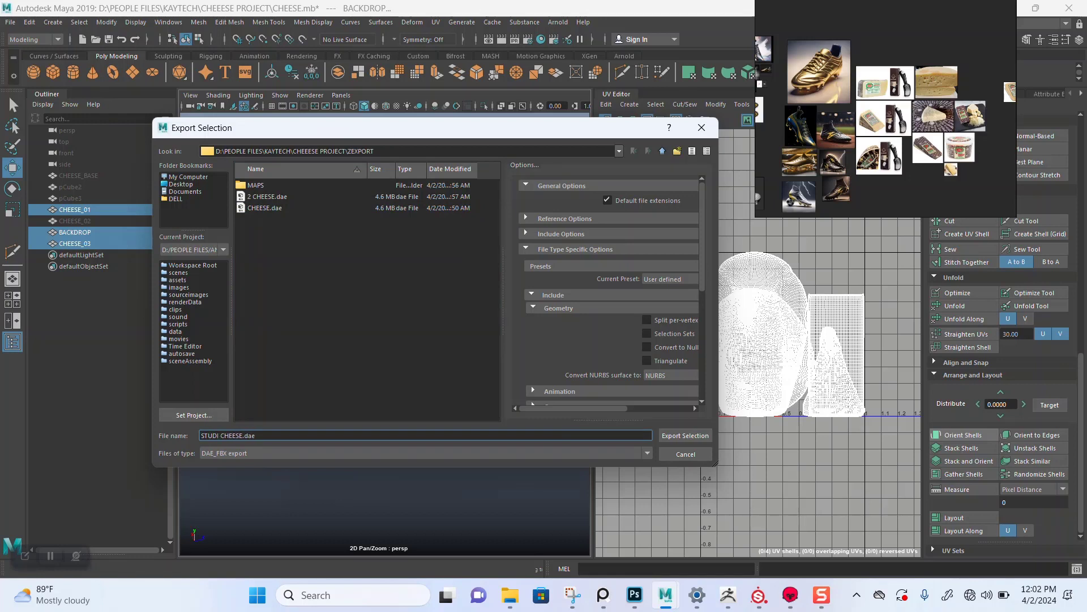
{"action": "key", "text": "BackSpace"}
{"action": "type", "text": "O"}
{"action": "key", "text": "Return"}
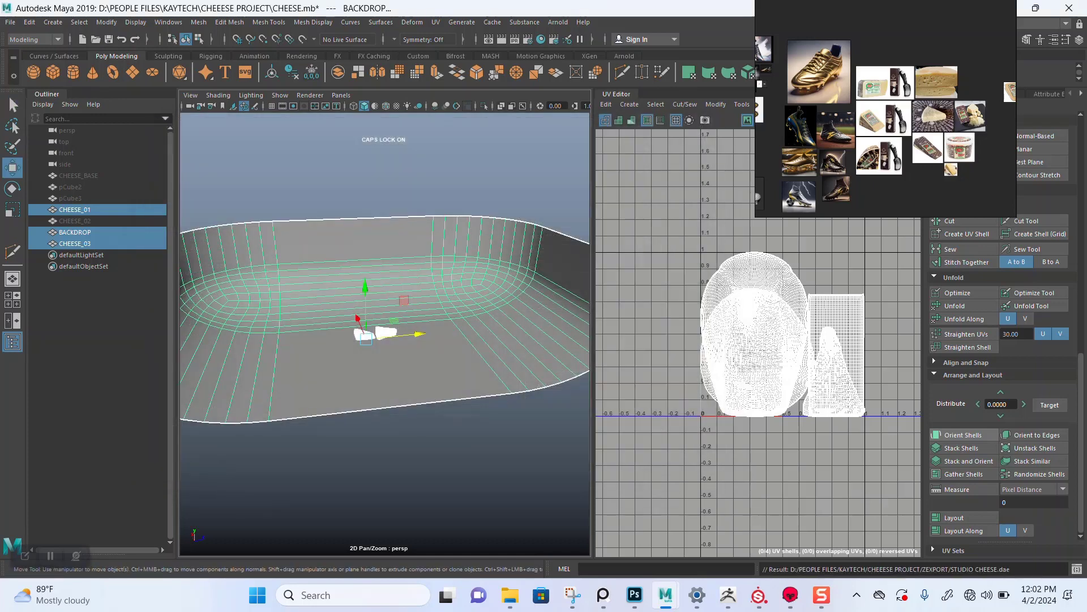
Switch back to Substance Painter and close the texture export window
{"action": "mouse_move", "coordinate": [791, 595]}
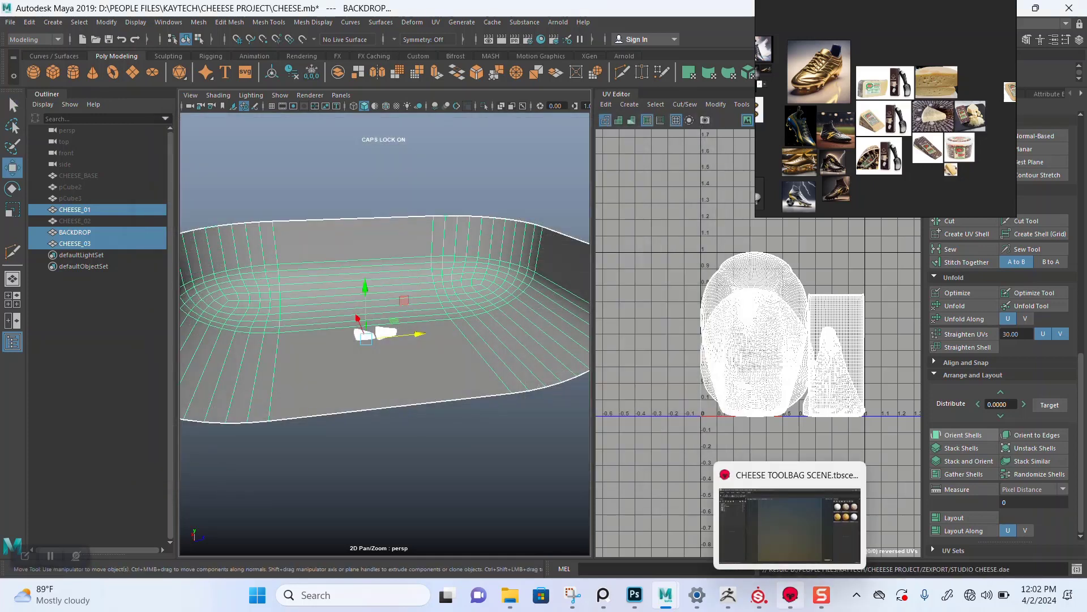
{"action": "left_click", "coordinate": [759, 595]}
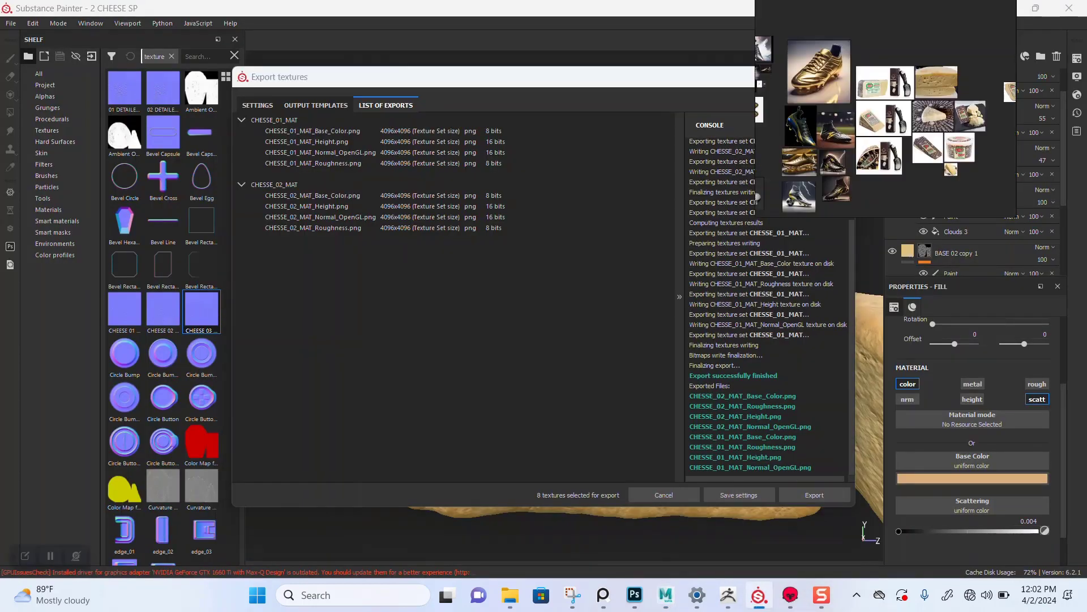
{"action": "left_click", "coordinate": [840, 77]}
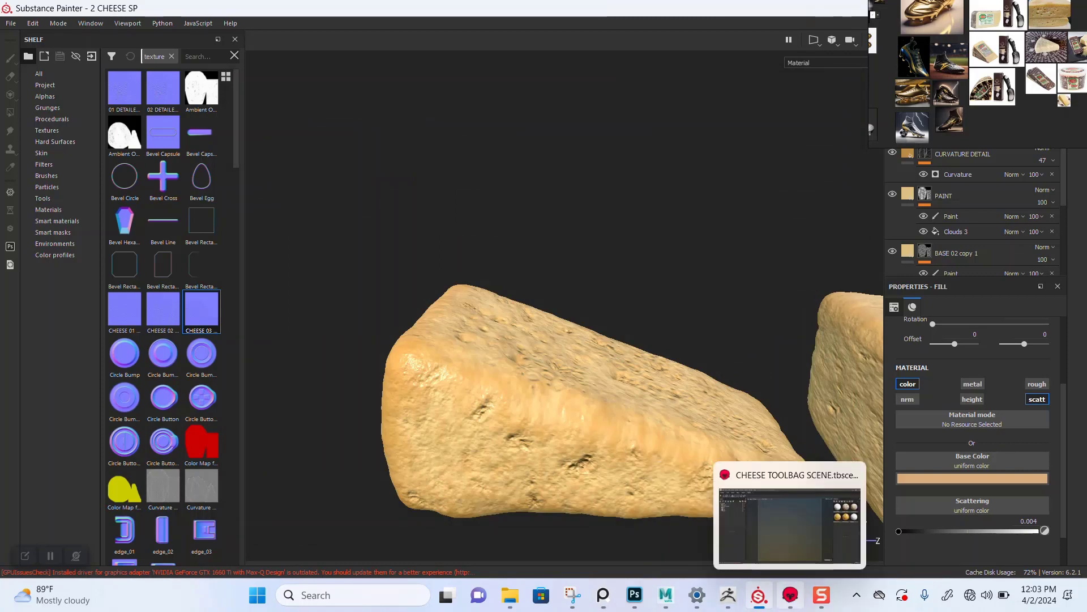
Switch to Marmoset Toolbag and import STUDIO CHEESE.dae from the project's ZEXPORT folder into the CHEESE TOOLBAG SCENE
{"action": "left_click", "coordinate": [790, 595]}
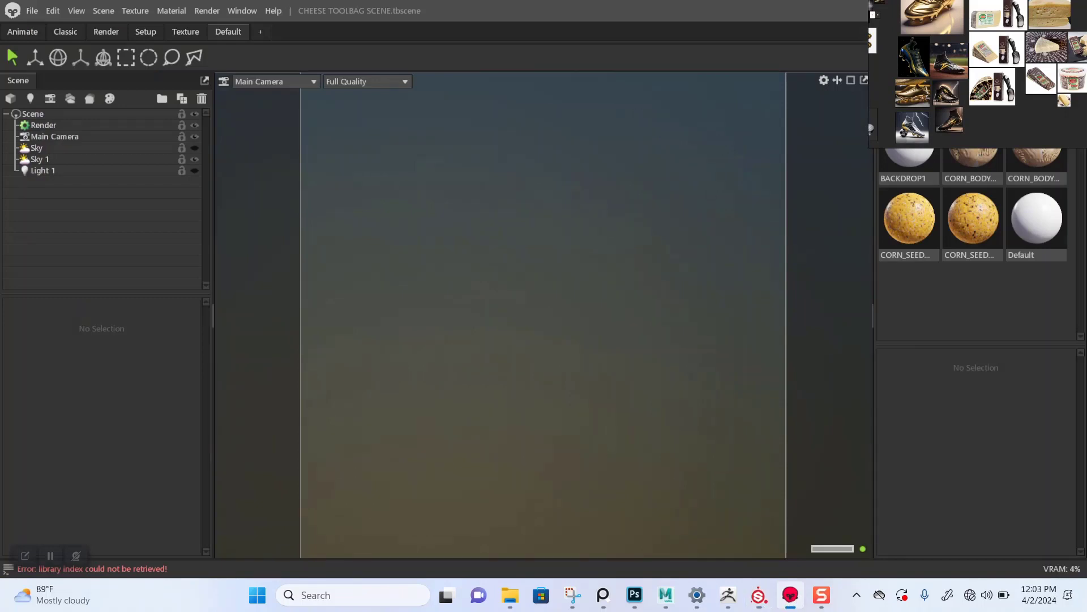
{"action": "mouse_move", "coordinate": [509, 594]}
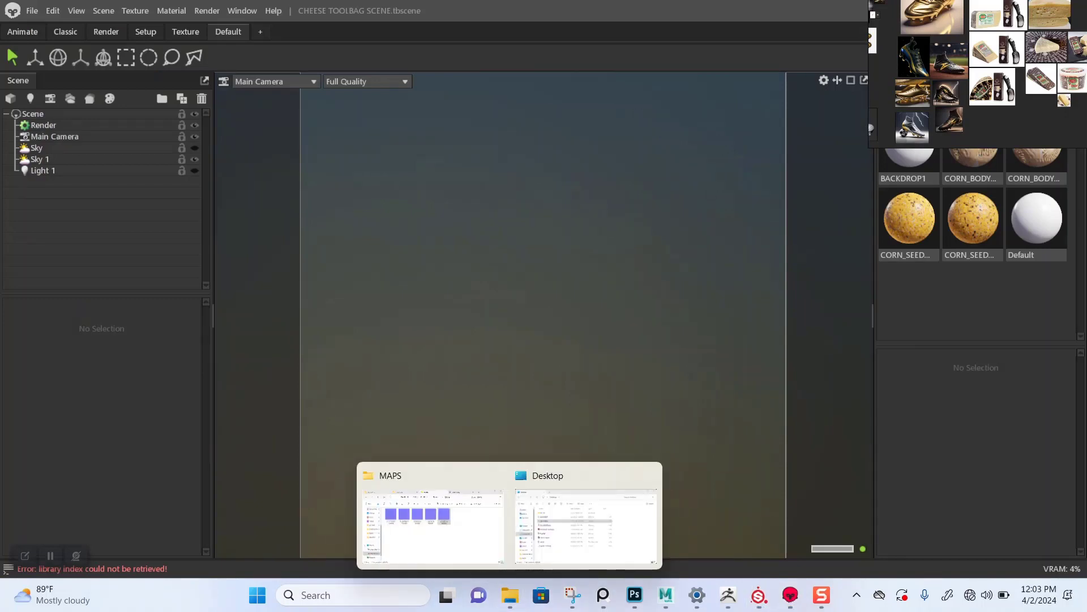
{"action": "left_click", "coordinate": [433, 516]}
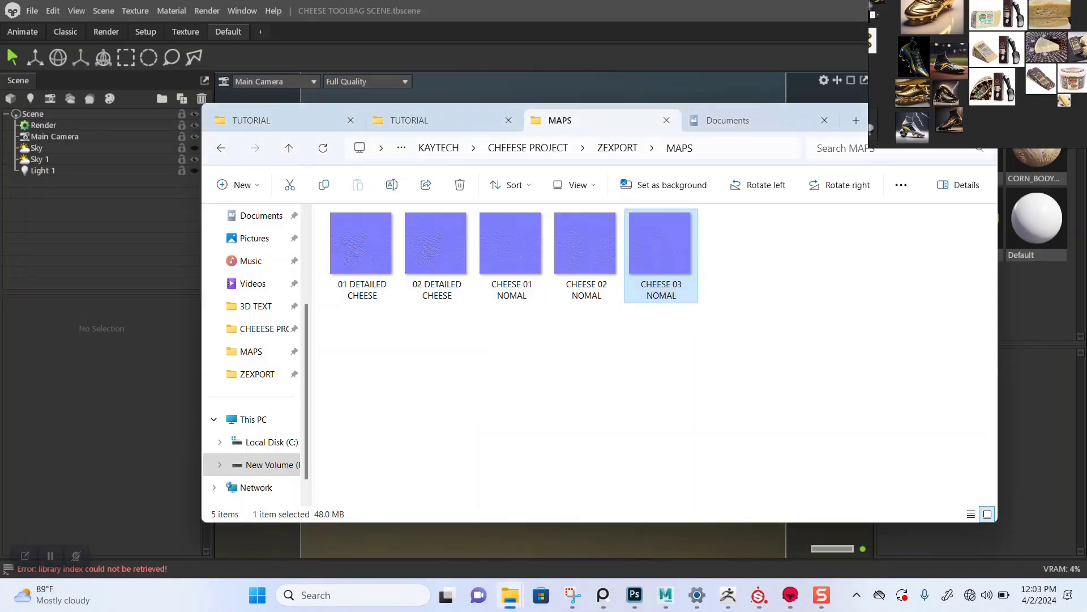
{"action": "left_click", "coordinate": [617, 148]}
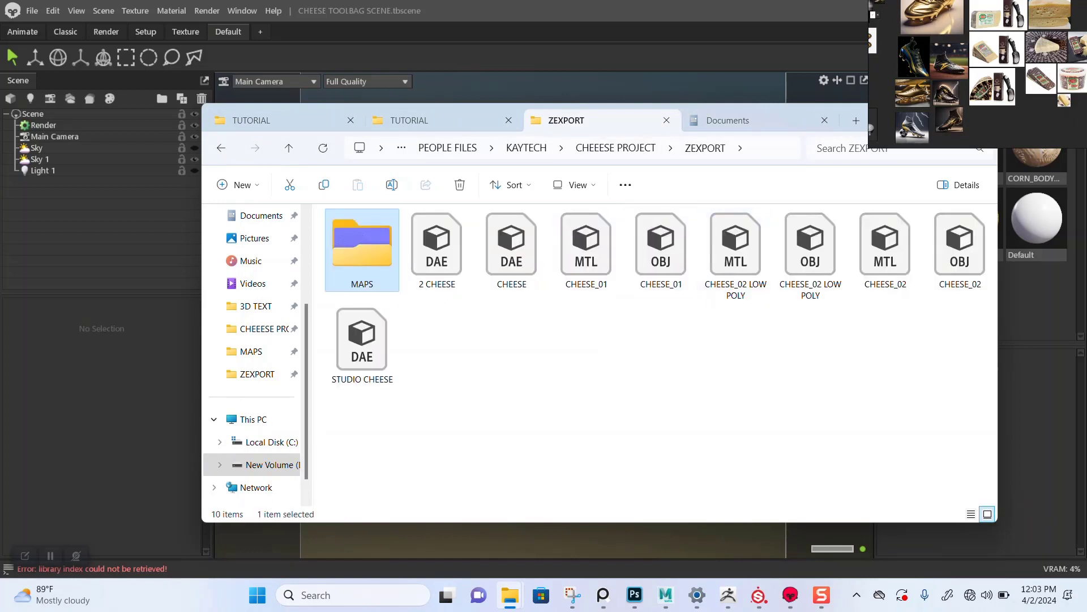
{"action": "left_click", "coordinate": [362, 345]}
{"action": "left_click_drag", "start_coordinate": [362, 346], "coordinate": [466, 550]}
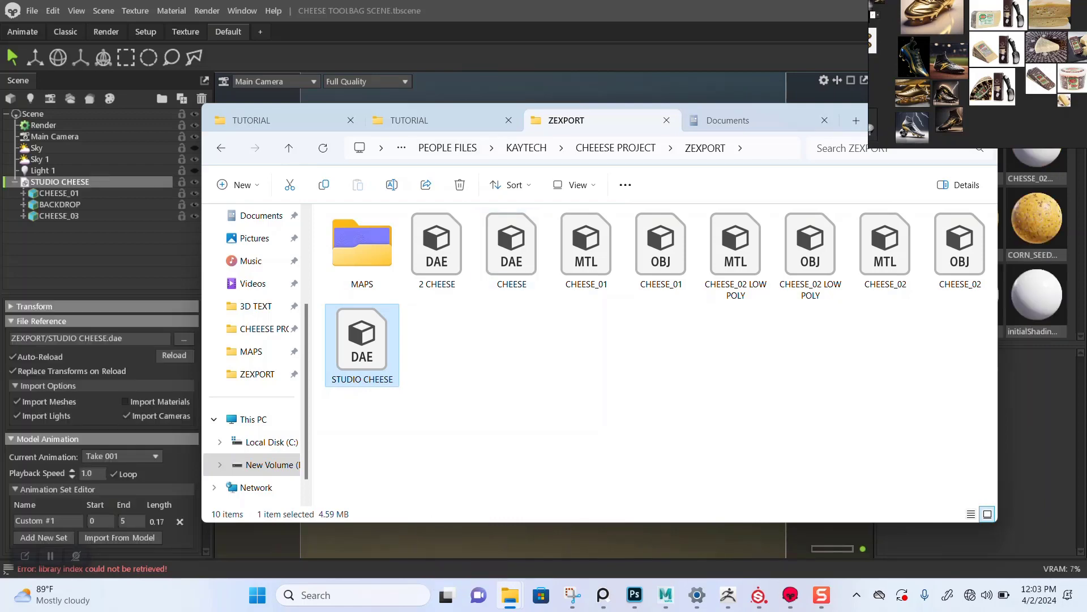
{"action": "key", "text": "alt+Tab"}
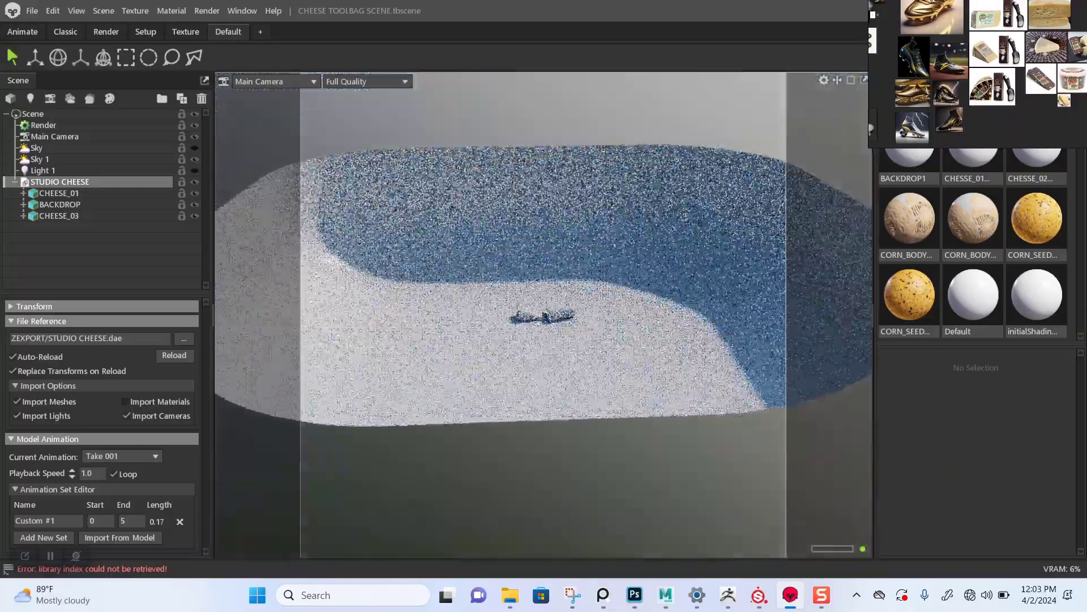
Select the backdrop, activate the Scale tool, and frame the two cheese wedges closely in the Main Camera view
{"action": "left_click_drag", "start_coordinate": [487, 346], "coordinate": [551, 366], "text": "alt"}
{"action": "left_click", "coordinate": [544, 351]}
{"action": "key", "text": "w"}
{"action": "key", "text": "r"}
{"action": "left_click_drag", "start_coordinate": [548, 361], "coordinate": [548, 360]}
{"action": "scroll", "coordinate": [544, 315], "scroll_direction": "up", "scroll_amount": 6}
{"action": "left_click_drag", "start_coordinate": [544, 315], "coordinate": [501, 312], "text": "alt"}
{"action": "middle_click_drag", "start_coordinate": [501, 313], "coordinate": [478, 363], "text": "alt"}
{"action": "mouse_move", "coordinate": [548, 340]}
{"action": "left_mouse_down", "text": "alt"}
{"action": "mouse_move", "coordinate": [551, 351]}
{"action": "mouse_move", "coordinate": [558, 341]}
{"action": "left_mouse_up", "text": "alt"}
{"action": "scroll", "coordinate": [558, 341], "scroll_direction": "up", "scroll_amount": 1}
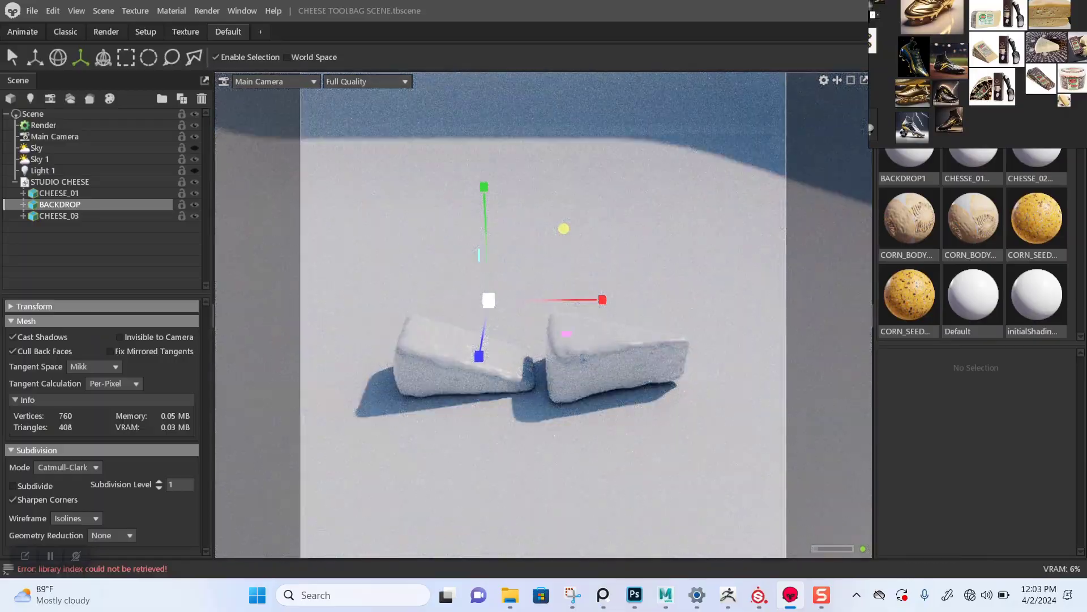
Move the reference board off the materials list and delete the two CORN_BODY materials
{"action": "right_click_drag", "start_coordinate": [963, 102], "coordinate": [227, 190]}
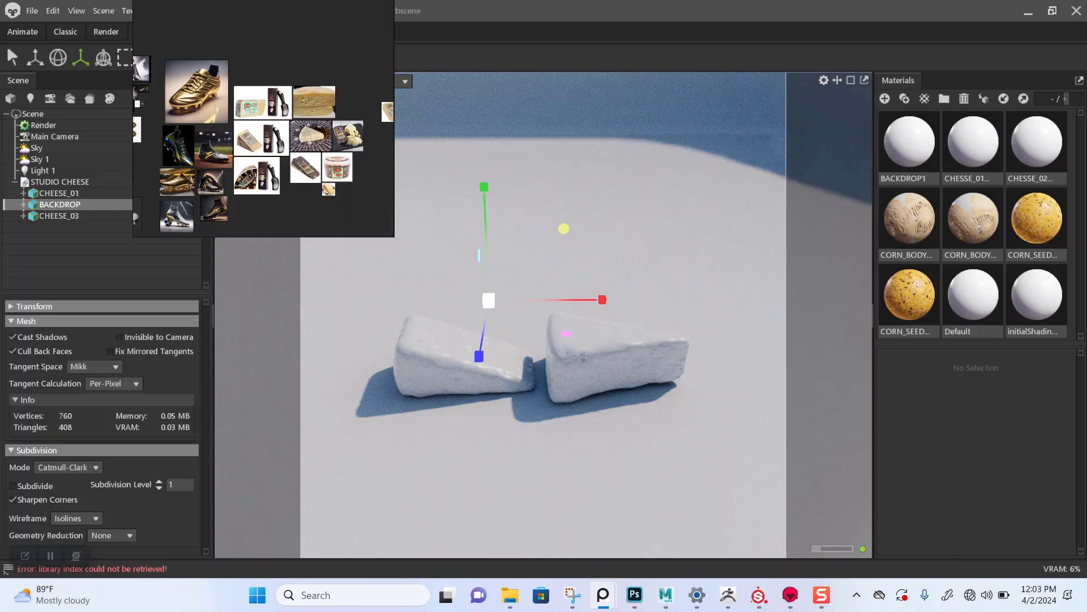
{"action": "key", "text": "alt+Tab"}
{"action": "left_click", "coordinate": [909, 295]}
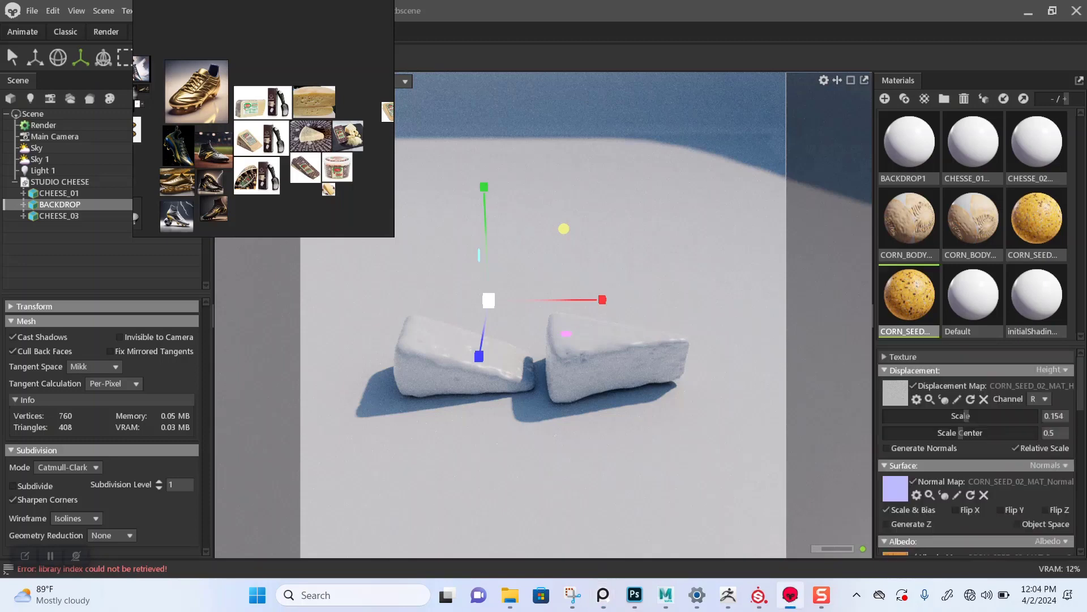
{"action": "scroll", "coordinate": [942, 484], "scroll_direction": "down", "scroll_amount": 5}
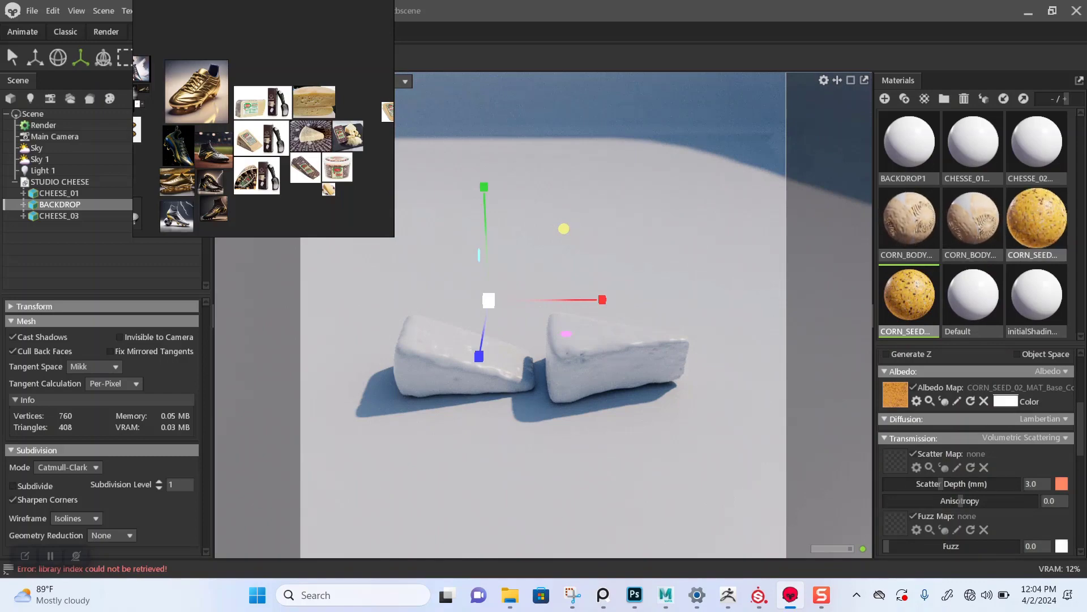
{"action": "left_click", "coordinate": [973, 220]}
{"action": "scroll", "coordinate": [978, 453], "scroll_direction": "down", "scroll_amount": 3}
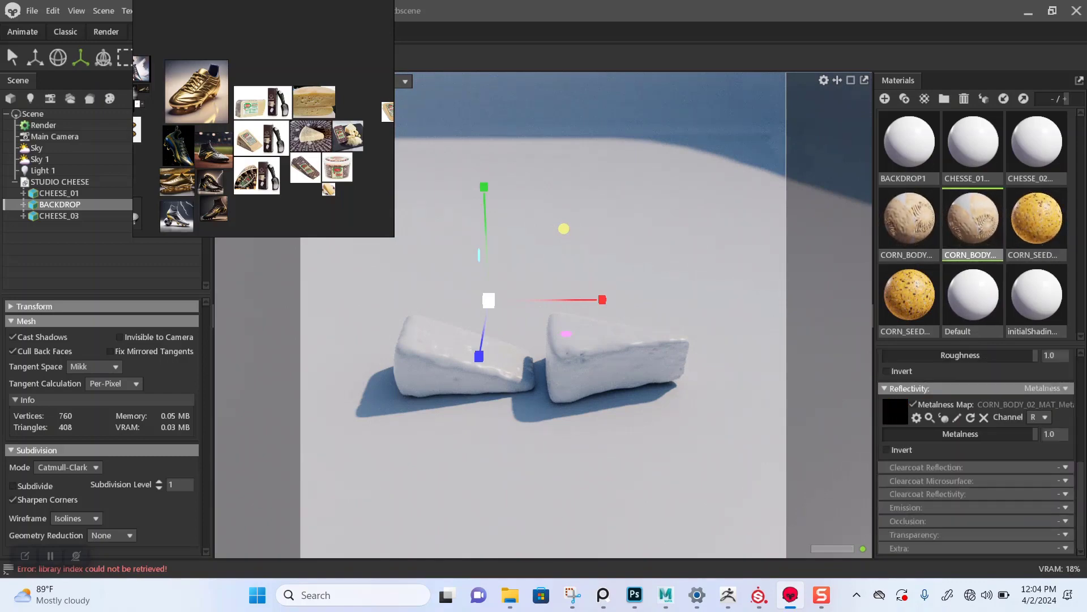
{"action": "scroll", "coordinate": [977, 453], "scroll_direction": "up", "scroll_amount": 1}
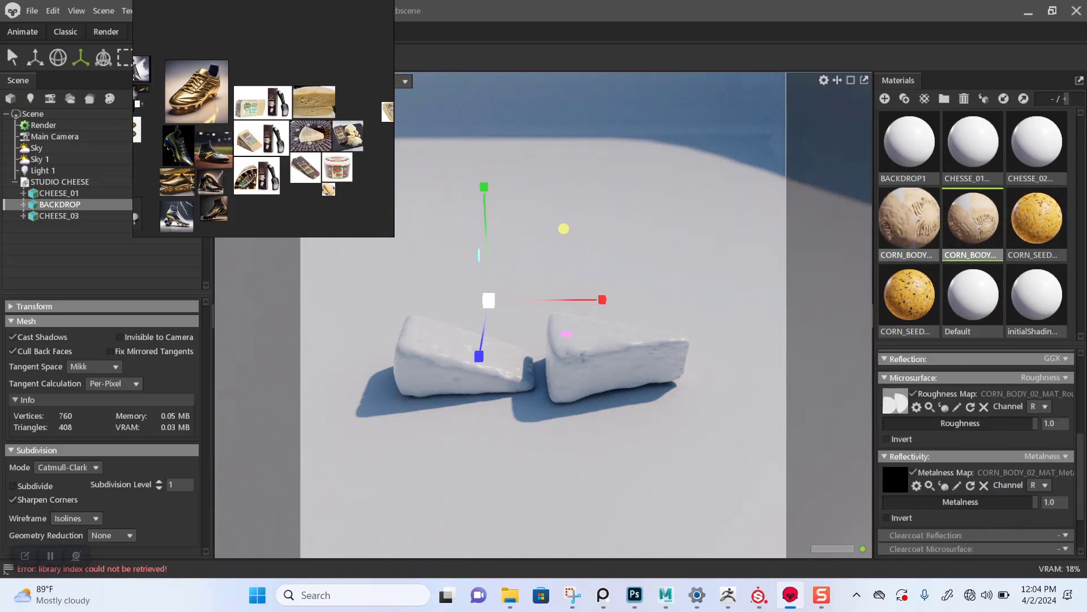
{"action": "key", "text": "Delete"}
{"action": "key", "text": "Delete"}
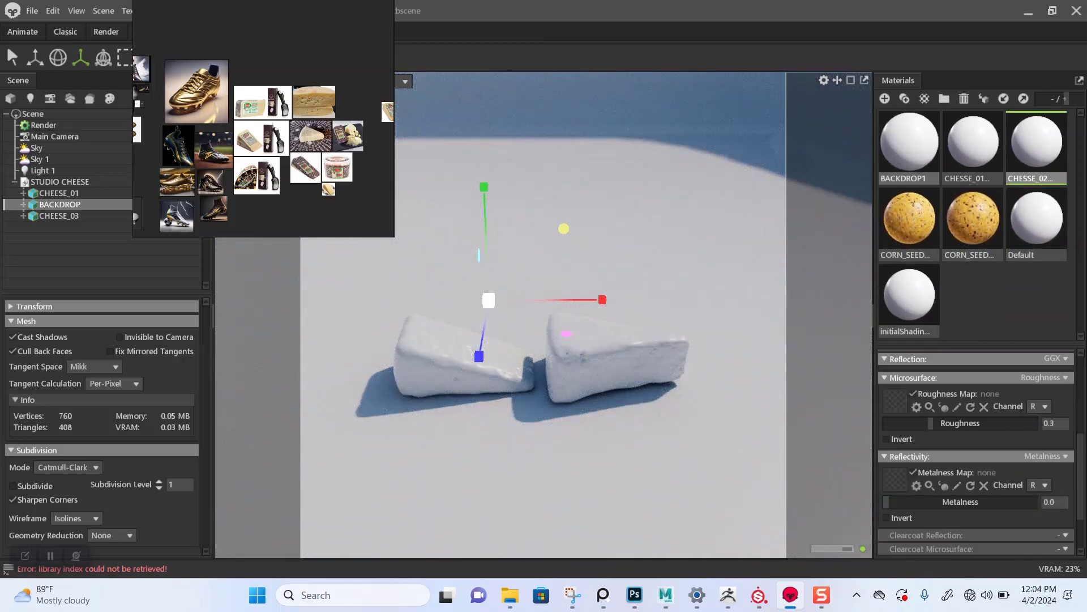
Assign the BACKDROP1 material to the backdrop behind the cheese wedges
{"action": "left_click_drag", "start_coordinate": [909, 142], "coordinate": [723, 216]}
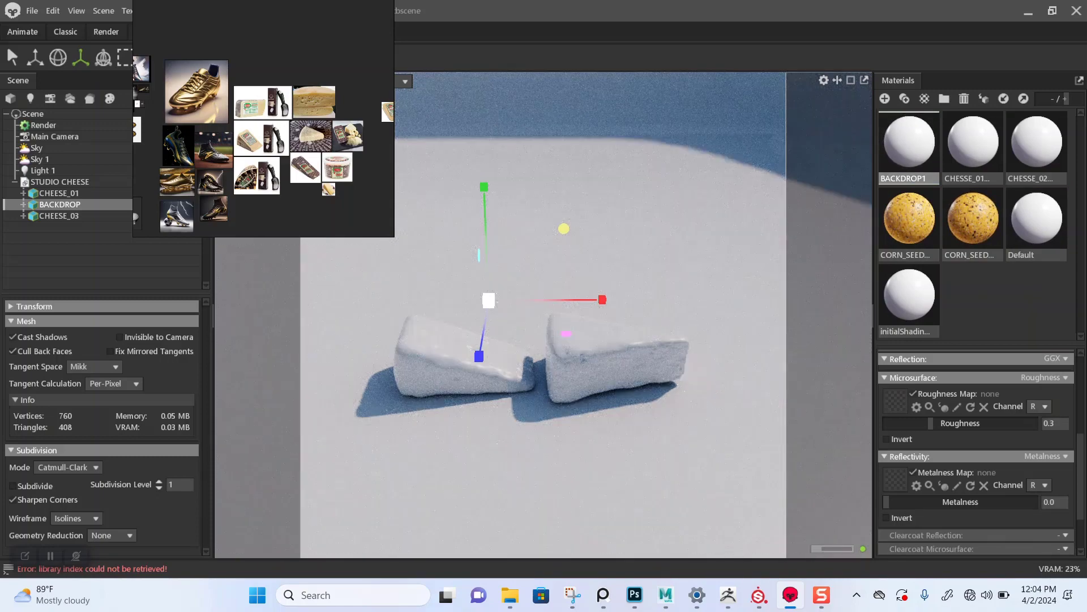
{"action": "scroll", "coordinate": [311, 149], "scroll_direction": "down", "scroll_amount": 2}
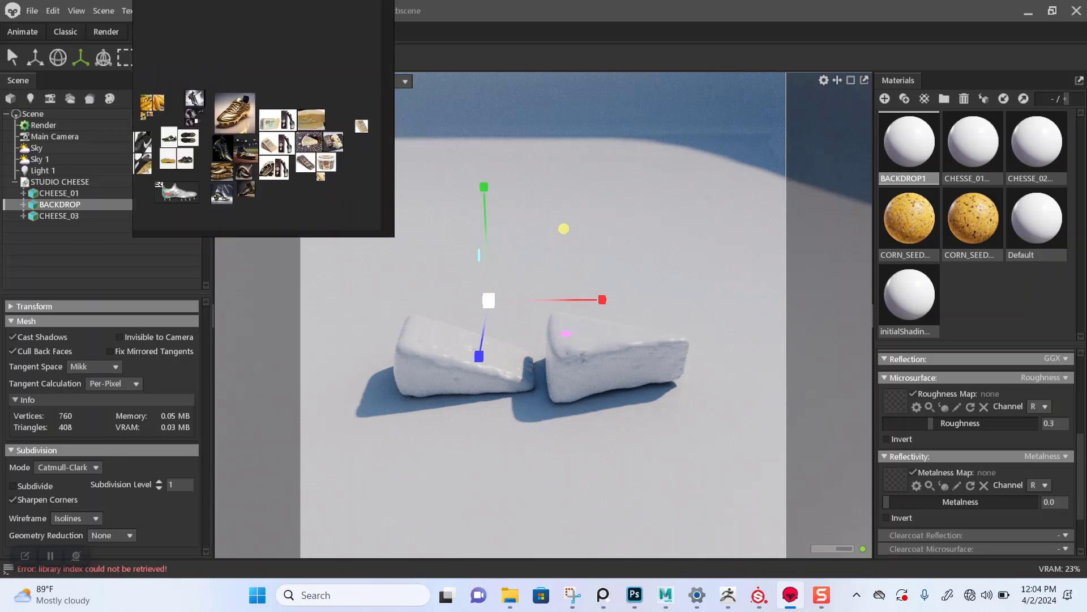
Zoom the reference board in on the photo of the speckled cheese wedge on a plate
{"action": "middle_click_drag", "start_coordinate": [319, 151], "coordinate": [250, 147]}
{"action": "scroll", "coordinate": [252, 150], "scroll_direction": "up", "scroll_amount": 5}
{"action": "middle_click_drag", "start_coordinate": [258, 213], "coordinate": [269, 183]}
{"action": "scroll", "coordinate": [272, 161], "scroll_direction": "up", "scroll_amount": 7}
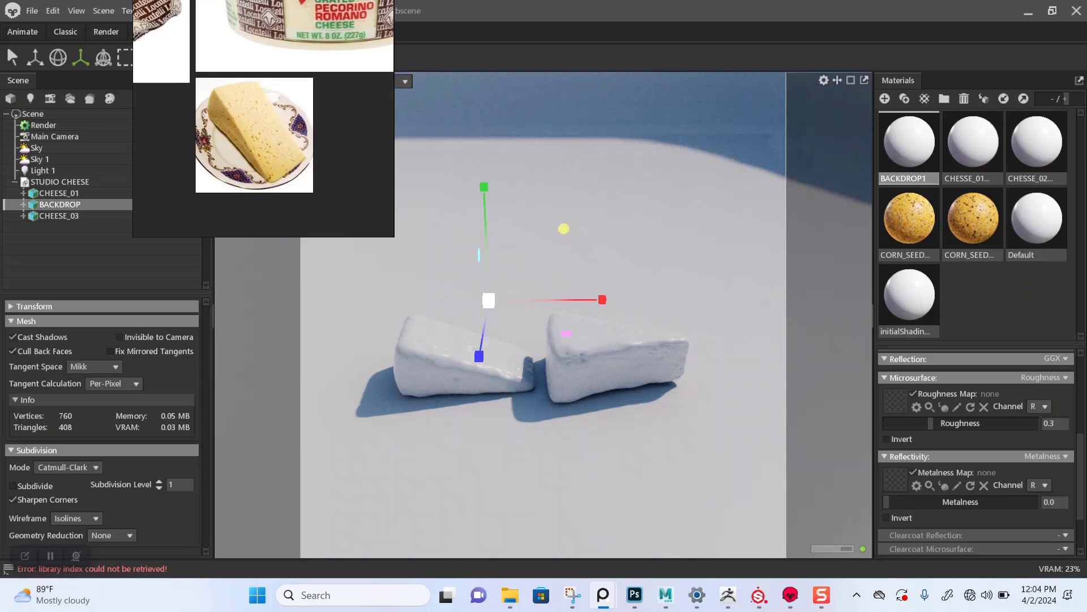
{"action": "mouse_move", "coordinate": [510, 595]}
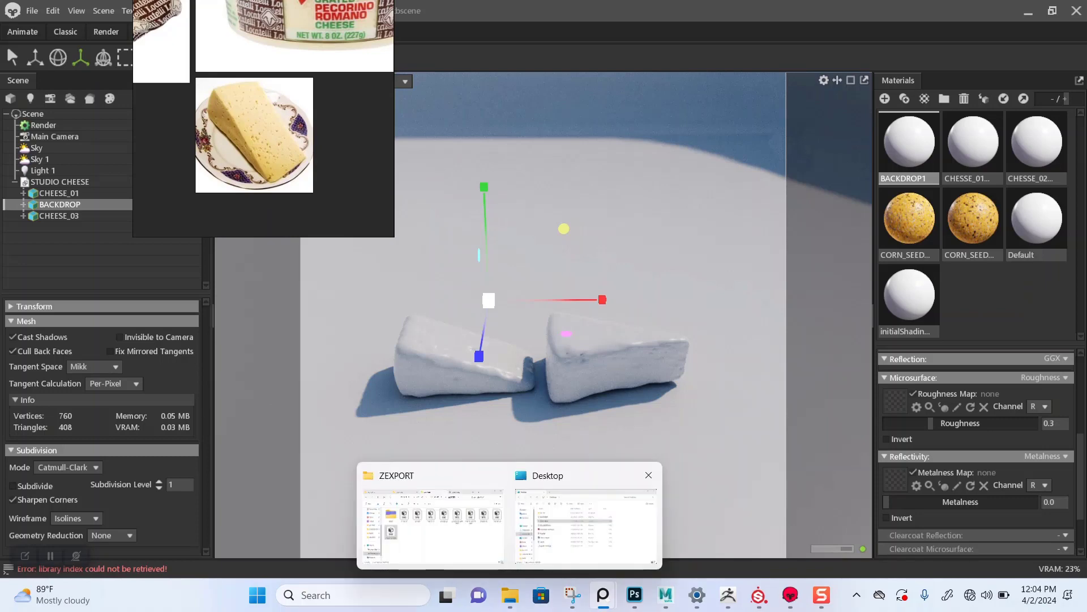
Set the BACKDROP1 material's albedo color to dark grey, hex 252424
{"action": "left_click_drag", "start_coordinate": [1081, 477], "coordinate": [1081, 417]}
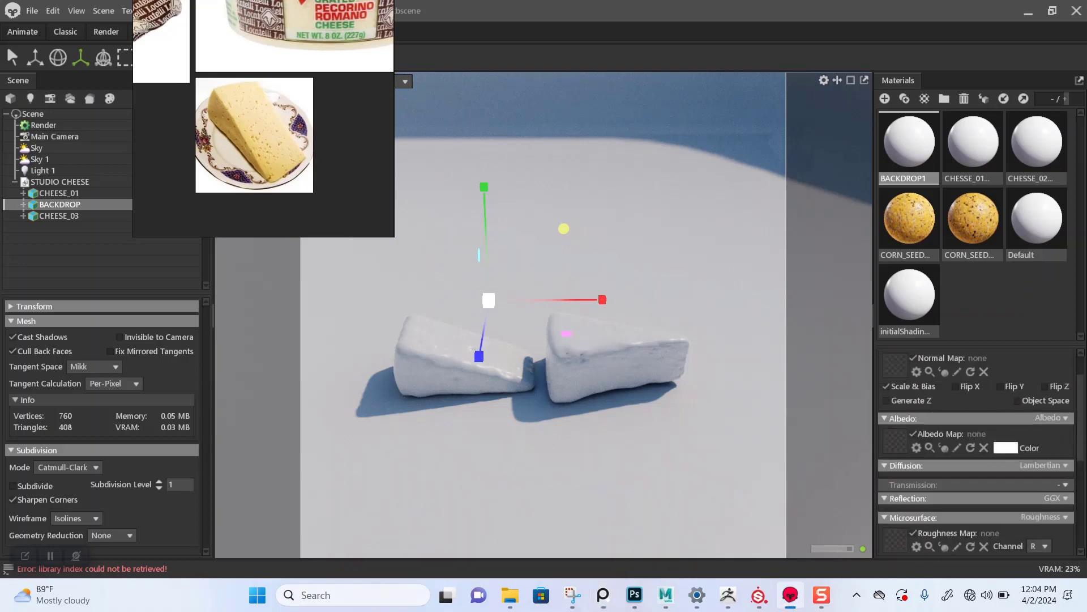
{"action": "left_click", "coordinate": [1006, 447]}
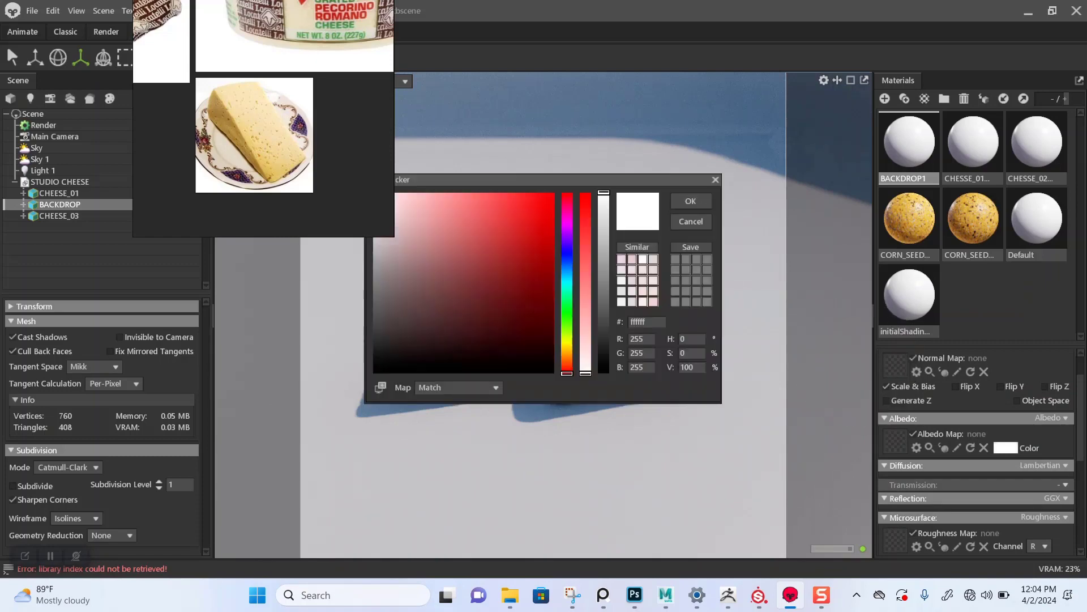
{"action": "left_click_drag", "start_coordinate": [439, 327], "coordinate": [374, 347]}
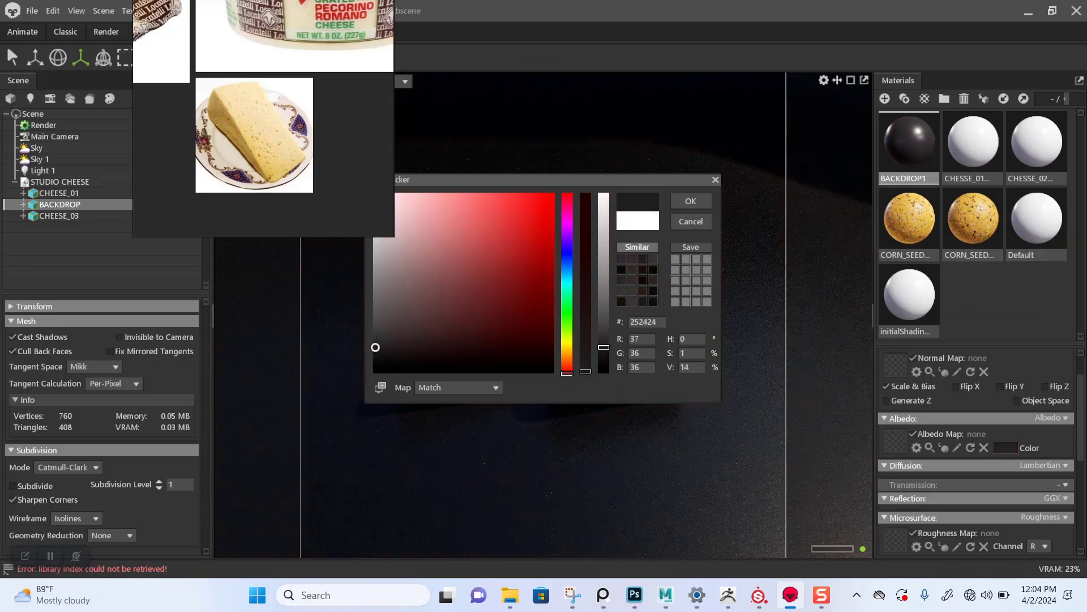
{"action": "left_click", "coordinate": [691, 202]}
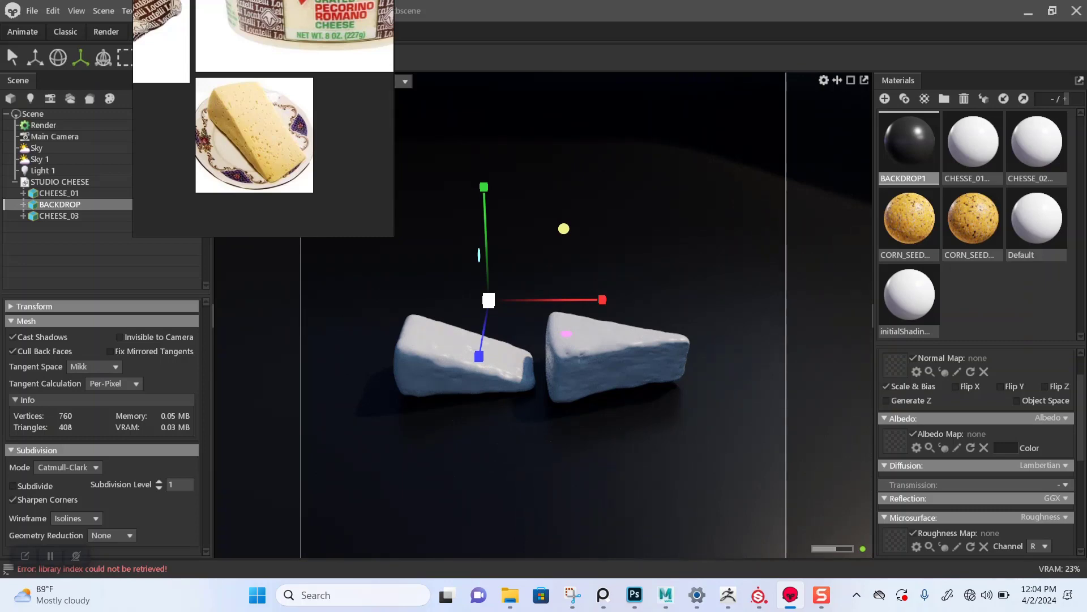
Try different roughness values on the BACKDROP1 material, check the floor reflections under the wedges, and settle on 0.341
{"action": "scroll", "coordinate": [977, 453], "scroll_direction": "down", "scroll_amount": 3}
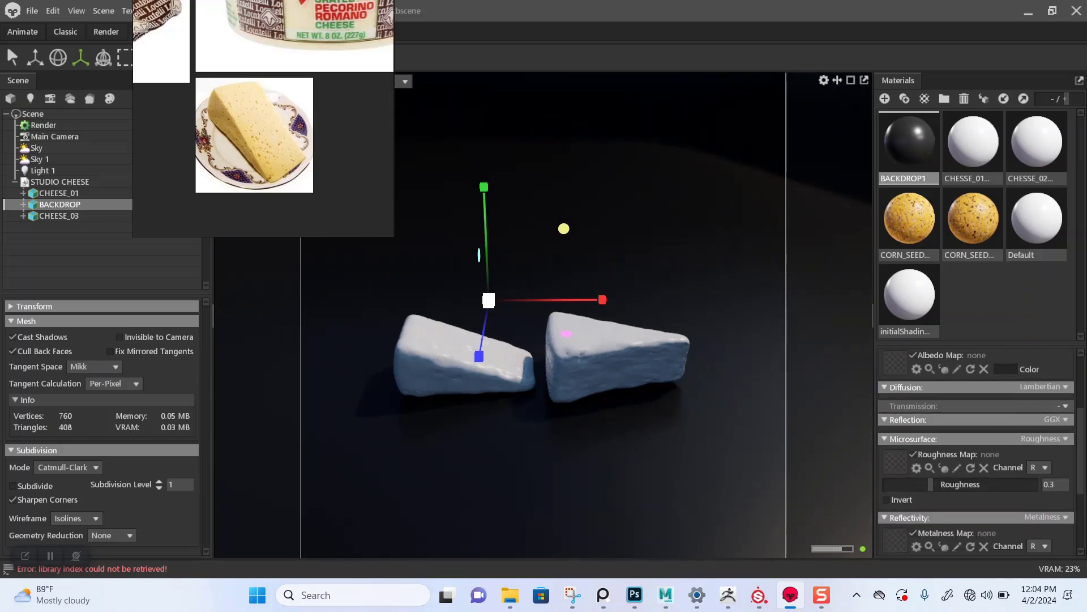
{"action": "left_click", "coordinate": [961, 484]}
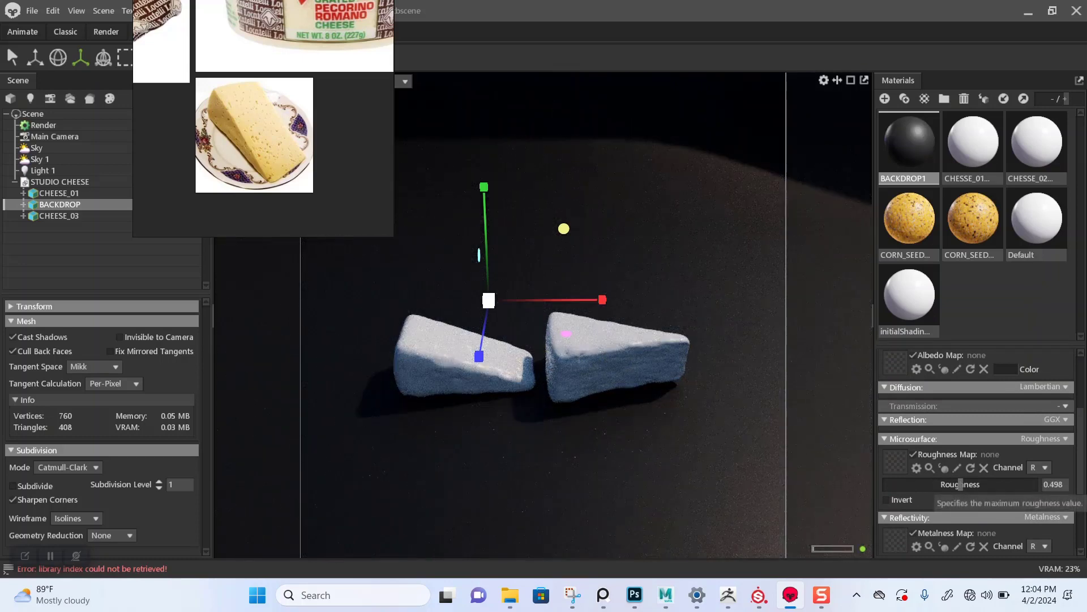
{"action": "left_click_drag", "start_coordinate": [962, 484], "coordinate": [910, 484]}
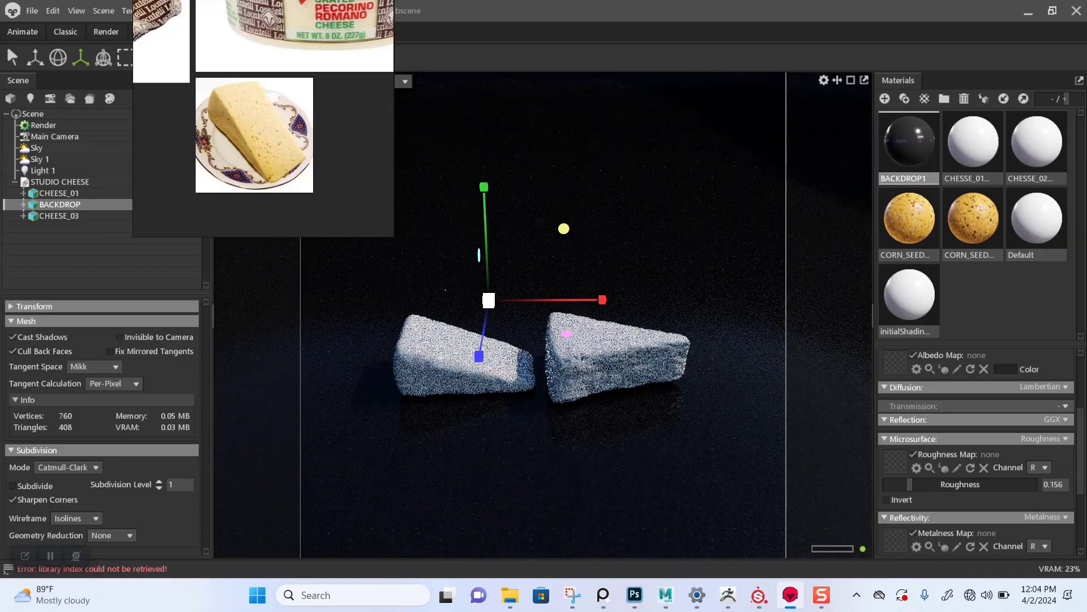
{"action": "right_click", "coordinate": [540, 374]}
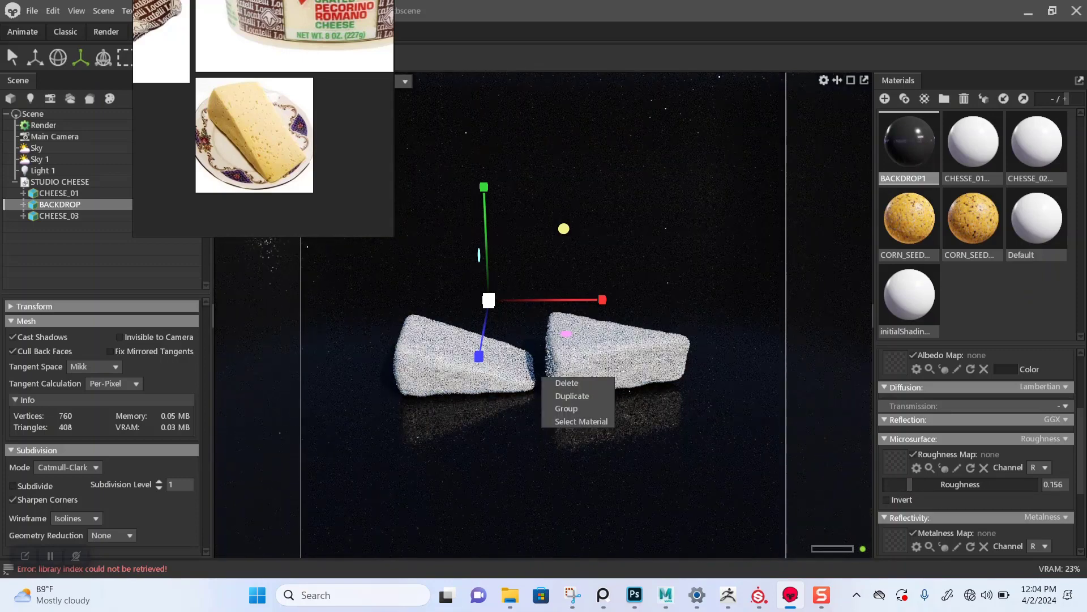
{"action": "right_click_drag", "start_coordinate": [540, 374], "coordinate": [557, 372], "text": "shift"}
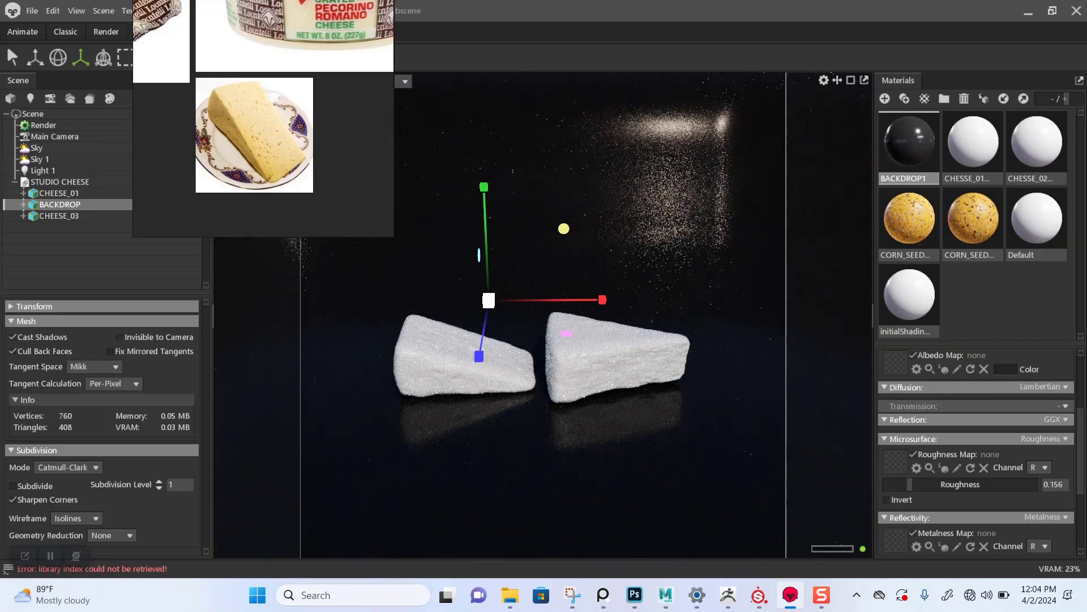
{"action": "scroll", "coordinate": [548, 369], "scroll_direction": "up", "scroll_amount": 4}
{"action": "left_click_drag", "start_coordinate": [548, 369], "coordinate": [533, 354], "text": "alt"}
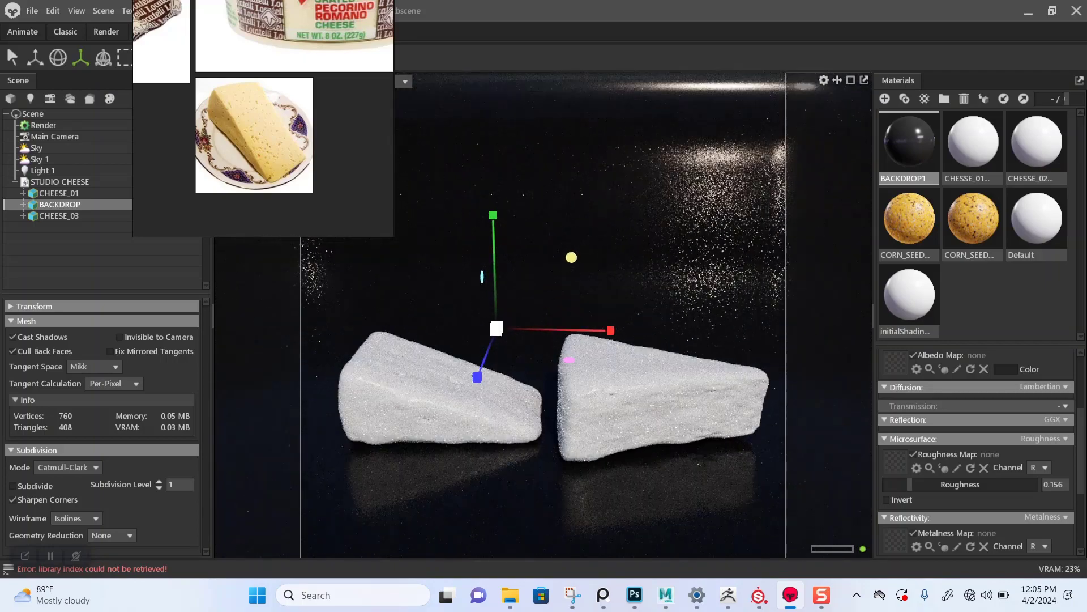
{"action": "middle_click_drag", "start_coordinate": [533, 353], "coordinate": [526, 324], "text": "alt"}
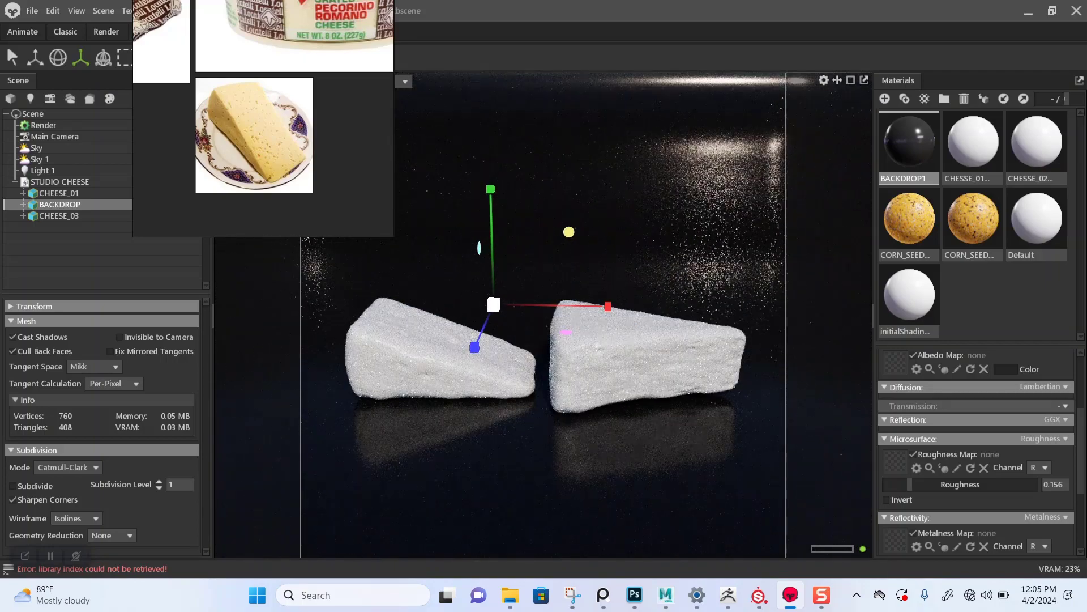
{"action": "left_click_drag", "start_coordinate": [910, 485], "coordinate": [938, 484]}
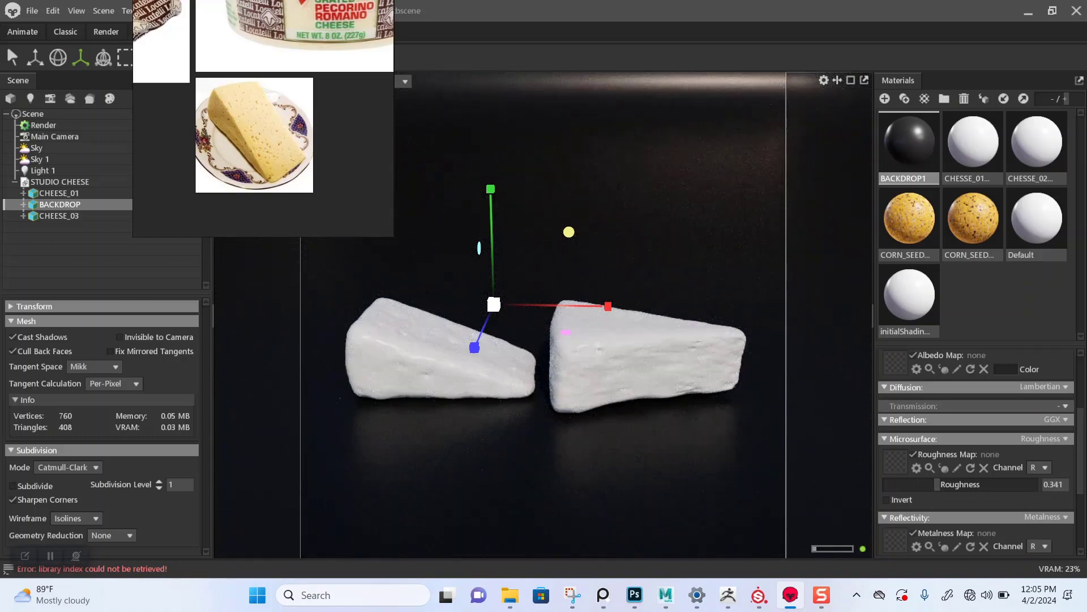
{"action": "middle_click_drag", "start_coordinate": [544, 340], "coordinate": [559, 319]}
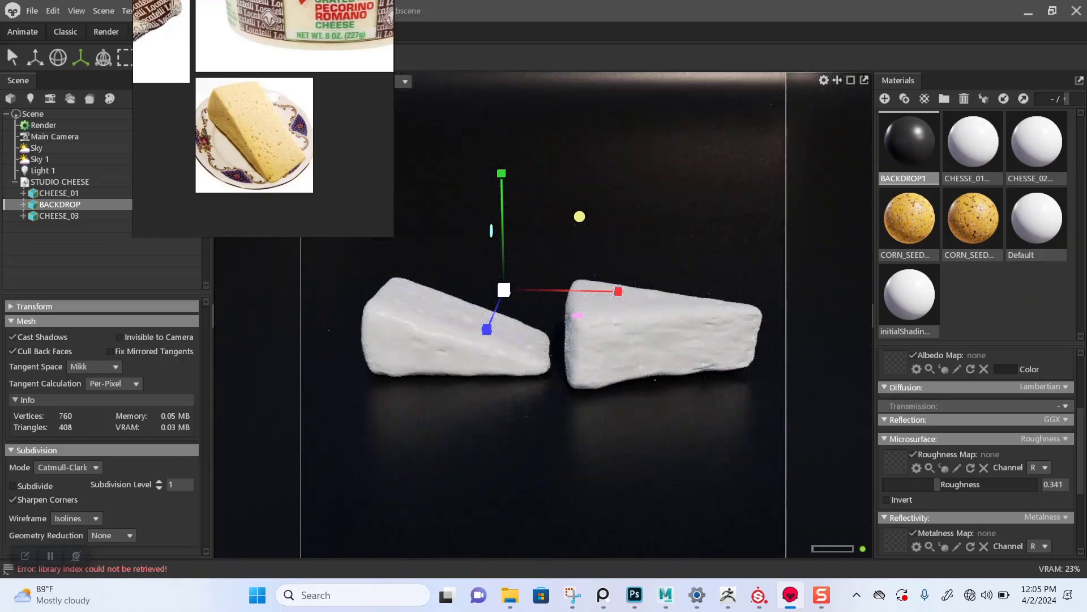
Move the reference board clear of the scene list and hide Light 1, keeping only Sky 1 lighting the scene
{"action": "right_click_drag", "start_coordinate": [264, 198], "coordinate": [296, 43]}
{"action": "left_click", "coordinate": [195, 170]}
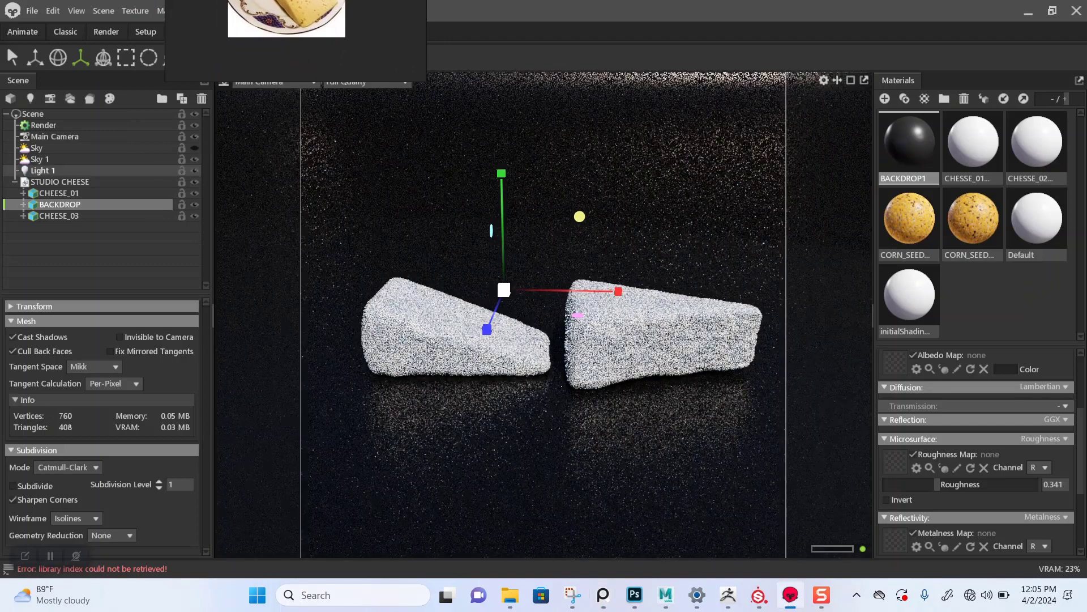
{"action": "left_click", "coordinate": [195, 171]}
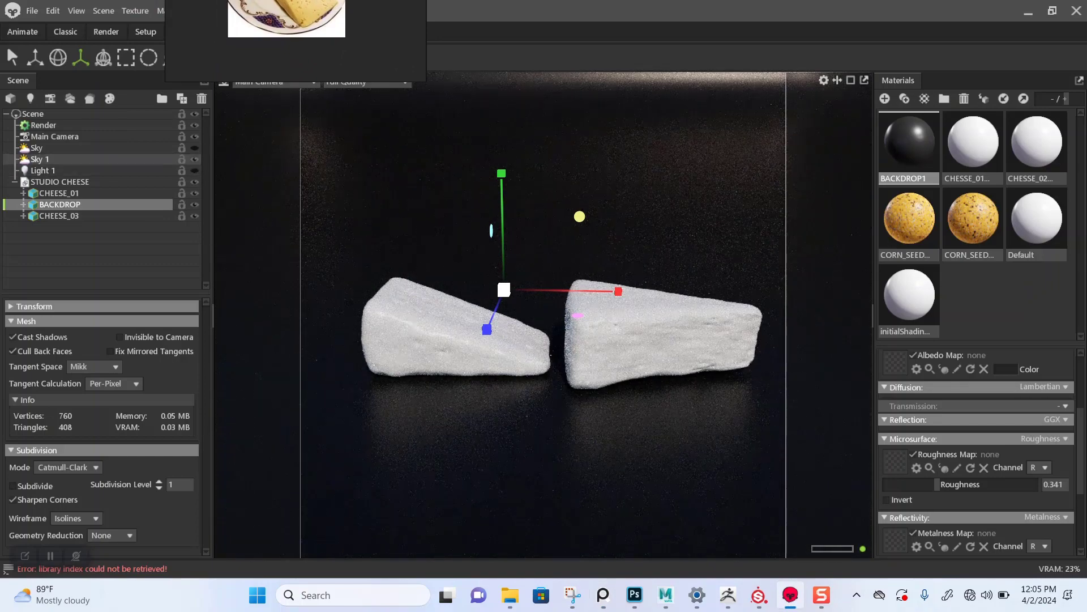
{"action": "left_click", "coordinate": [195, 148]}
{"action": "left_click", "coordinate": [195, 159]}
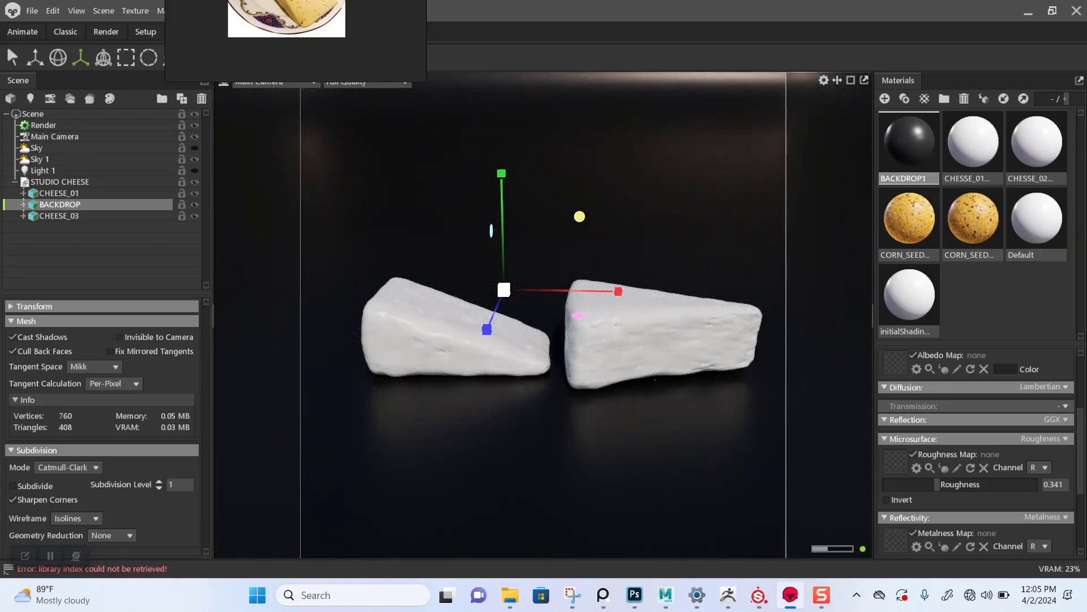
Load CHESSE_01_MAT_Normal_OpenGL from the SP TEXTURES folder as the CHESSE_01 material's normal map, and switch to the Select tool
{"action": "left_click", "coordinate": [973, 148]}
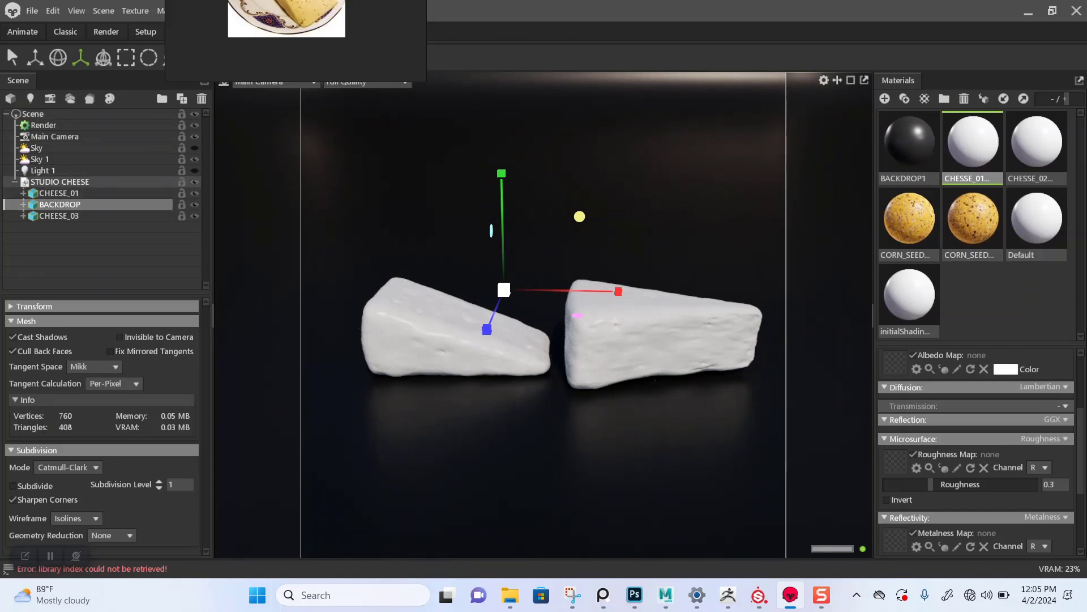
{"action": "left_click", "coordinate": [60, 182]}
{"action": "left_click", "coordinate": [60, 205]}
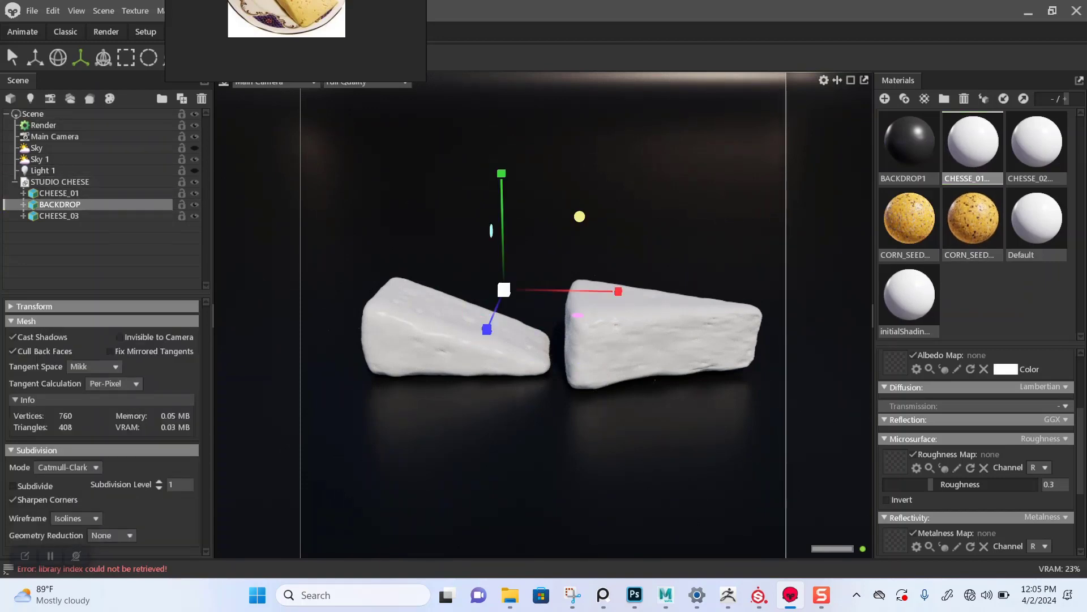
{"action": "left_click", "coordinate": [79, 244]}
{"action": "left_click", "coordinate": [60, 193]}
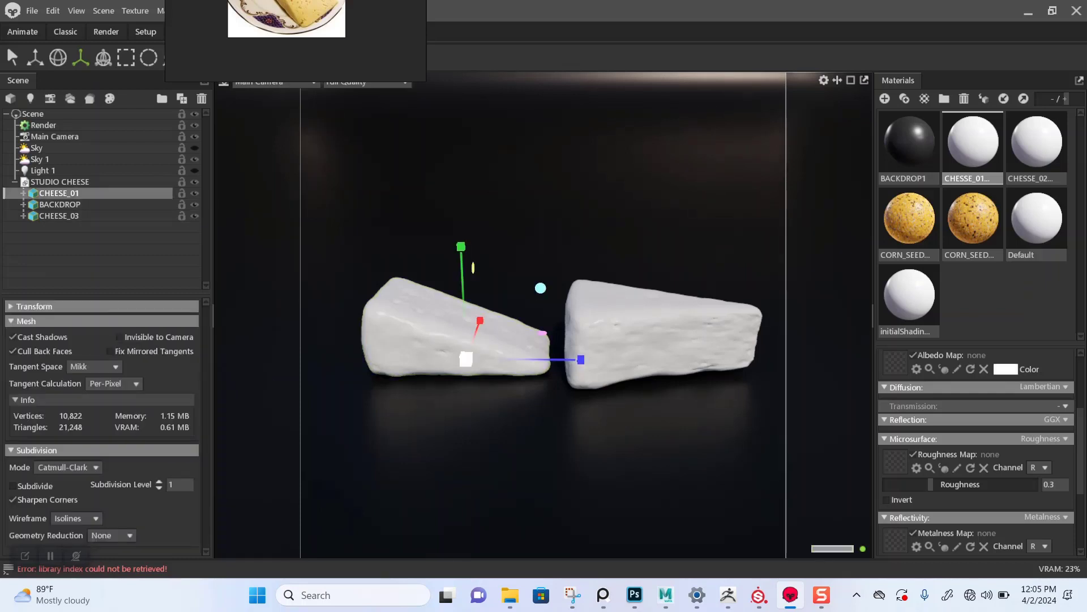
{"action": "scroll", "coordinate": [977, 453], "scroll_direction": "up", "scroll_amount": 2}
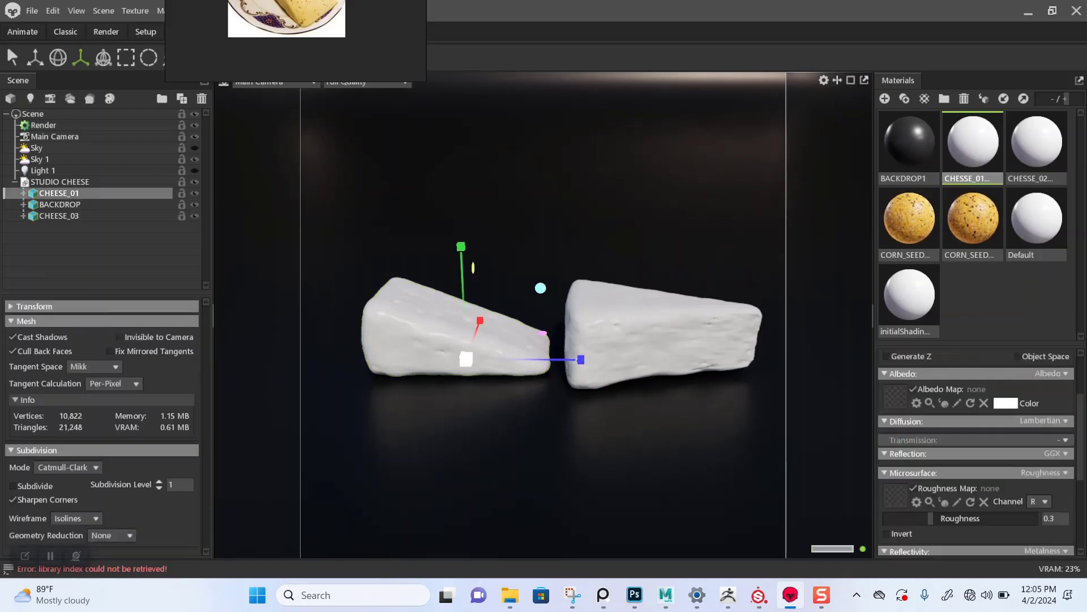
{"action": "scroll", "coordinate": [977, 453], "scroll_direction": "up", "scroll_amount": 2}
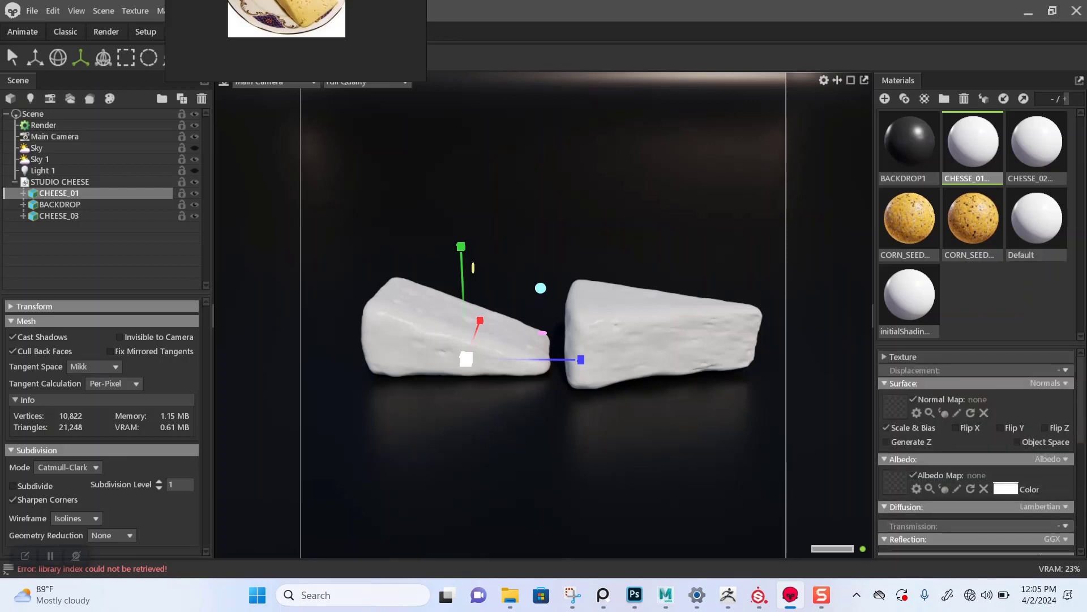
{"action": "left_click", "coordinate": [895, 406]}
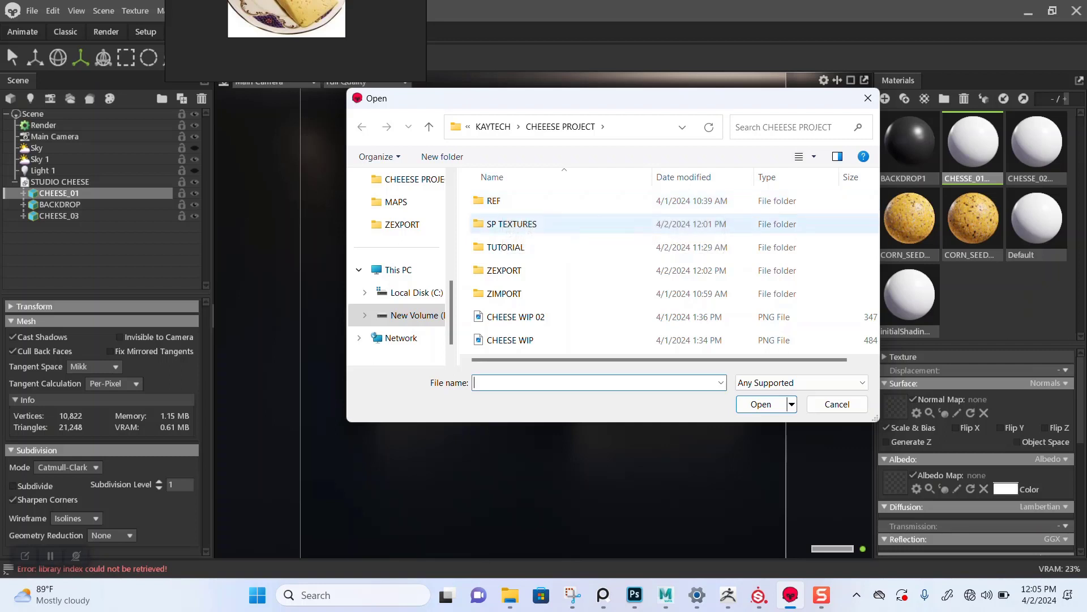
{"action": "double_click", "coordinate": [503, 224]}
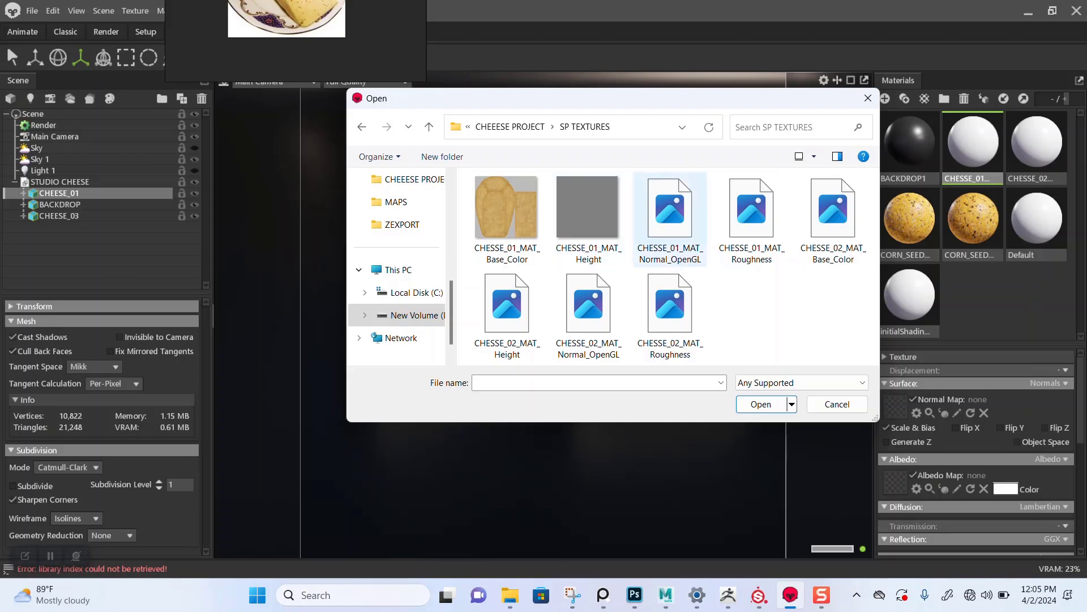
{"action": "double_click", "coordinate": [660, 228]}
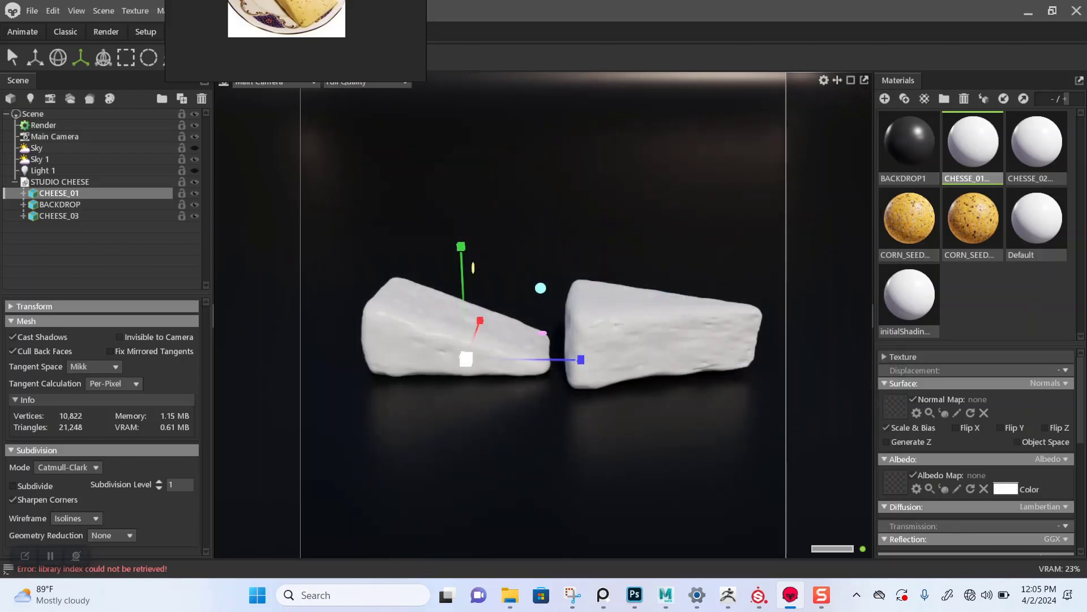
{"action": "key", "text": "q"}
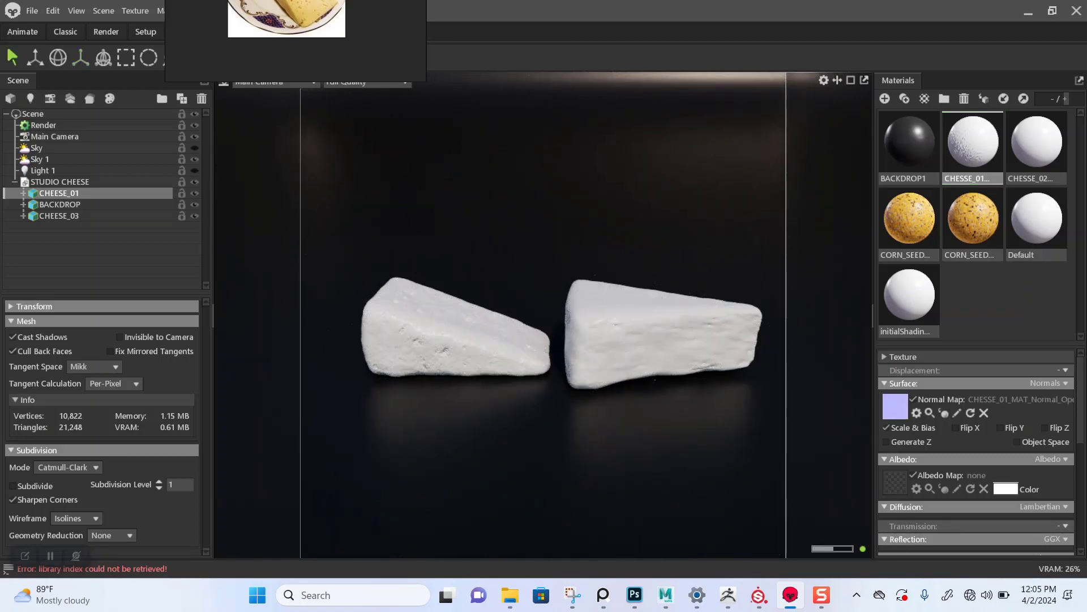
Inspect the CHEESE_01 wedge up close and load CHESSE_01_MAT_Base_Color as the CHESSE_01 material's albedo map
{"action": "scroll", "coordinate": [558, 334], "scroll_direction": "up", "scroll_amount": 2}
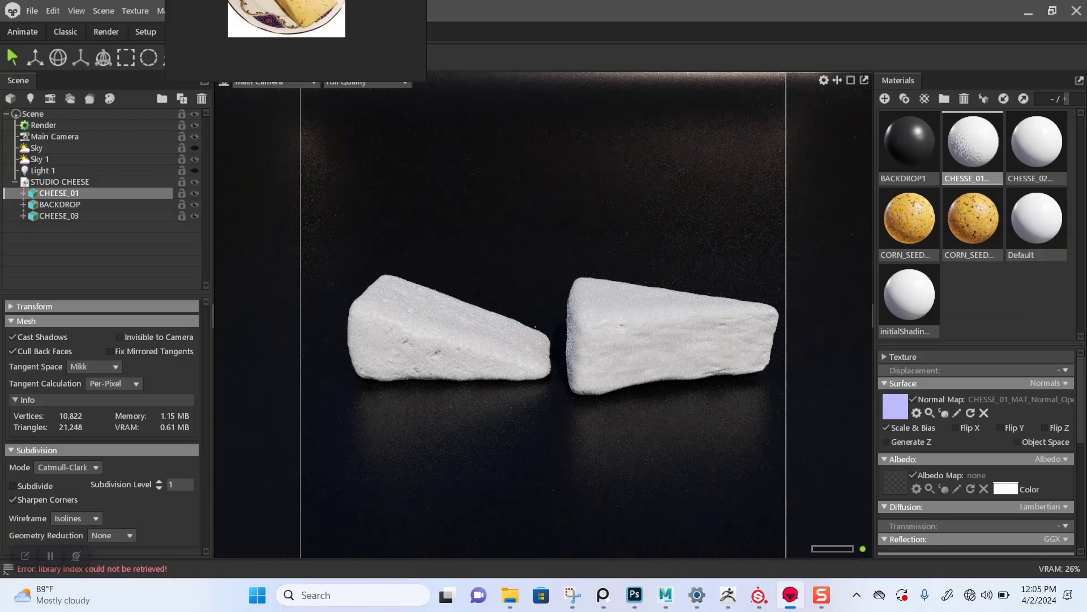
{"action": "scroll", "coordinate": [558, 334], "scroll_direction": "up", "scroll_amount": 3}
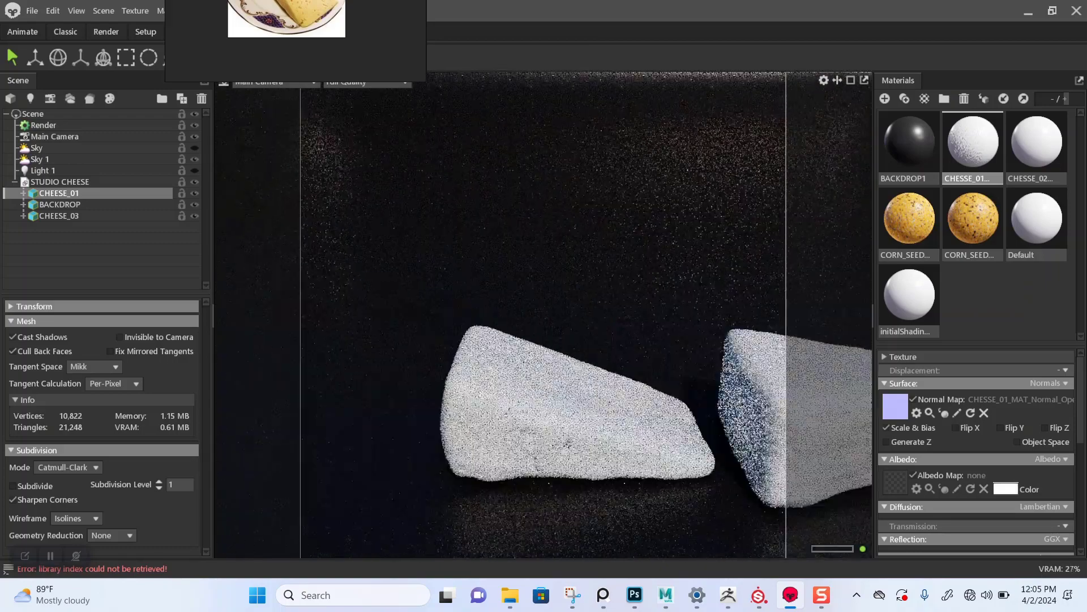
{"action": "left_click_drag", "start_coordinate": [544, 339], "coordinate": [517, 287]}
{"action": "scroll", "coordinate": [517, 288], "scroll_direction": "up", "scroll_amount": 1}
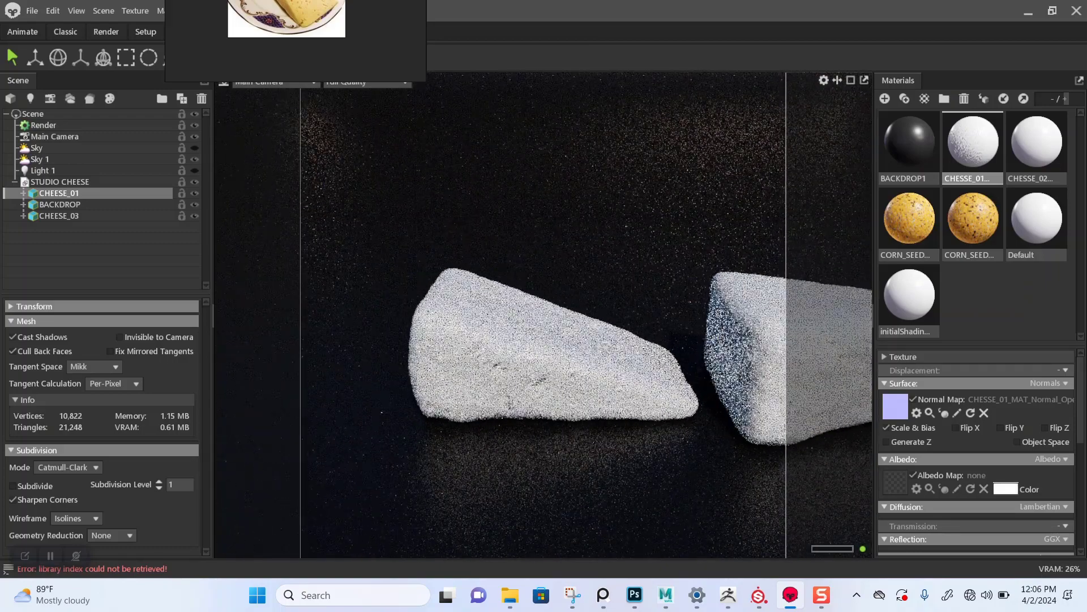
{"action": "scroll", "coordinate": [538, 323], "scroll_direction": "up", "scroll_amount": 2}
{"action": "middle_click_drag", "start_coordinate": [538, 323], "coordinate": [501, 321]}
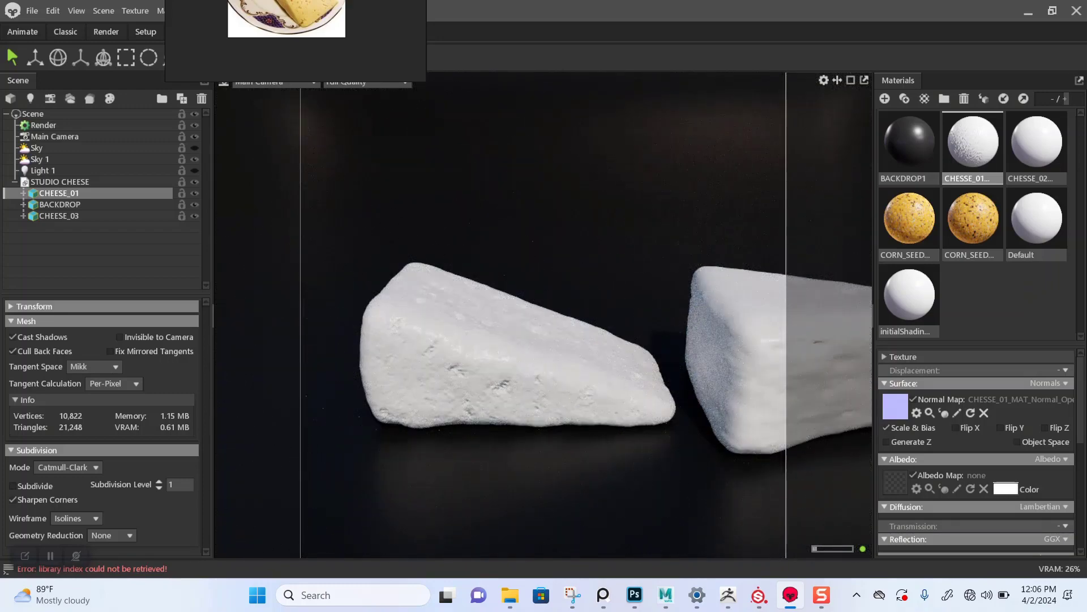
{"action": "left_click", "coordinate": [896, 482]}
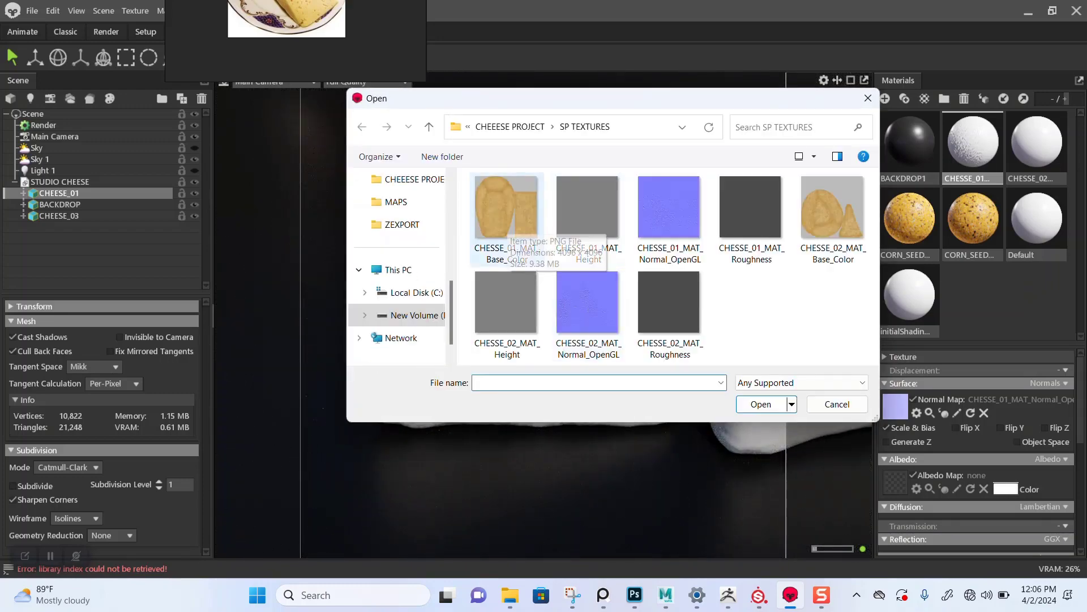
{"action": "double_click", "coordinate": [506, 218]}
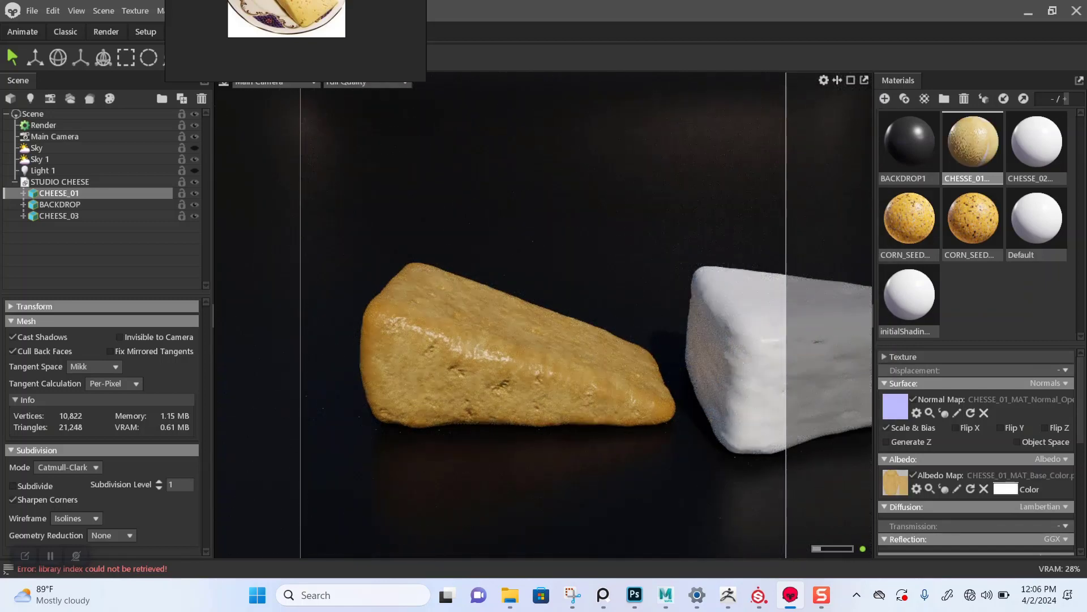
Bring the reference board back fully into view and zoom out to compare more of the cheese and packaging photos
{"action": "right_click_drag", "start_coordinate": [311, 5], "coordinate": [203, 240]}
{"action": "scroll", "coordinate": [204, 239], "scroll_direction": "down", "scroll_amount": 2}
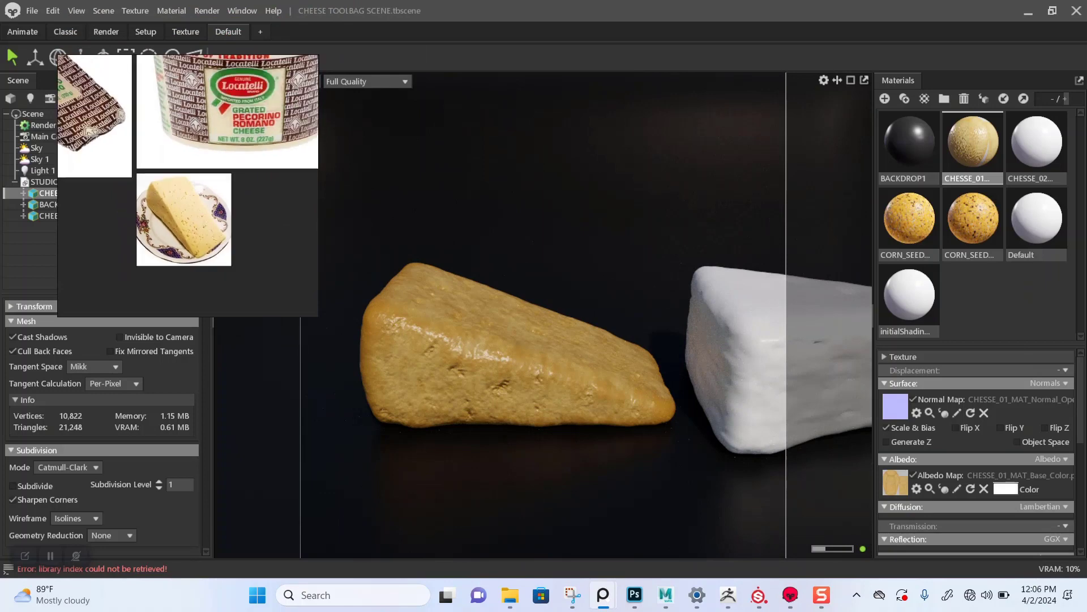
{"action": "scroll", "coordinate": [207, 235], "scroll_direction": "down", "scroll_amount": 2}
{"action": "scroll", "coordinate": [217, 215], "scroll_direction": "down", "scroll_amount": 2}
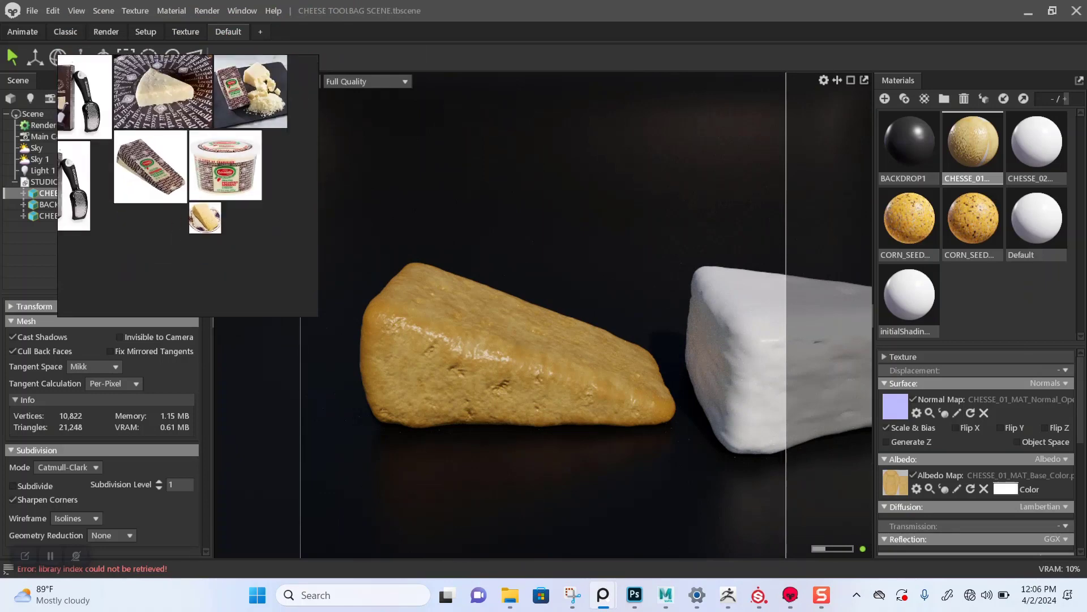
Recentre the reference board on the cheese and packaging photos and load CHESSE_01_MAT_Roughness as the CHESSE_01 material's roughness map
{"action": "middle_click_drag", "start_coordinate": [215, 170], "coordinate": [221, 281]}
{"action": "scroll", "coordinate": [180, 182], "scroll_direction": "up", "scroll_amount": 2}
{"action": "middle_click_drag", "start_coordinate": [179, 183], "coordinate": [213, 151]}
{"action": "scroll", "coordinate": [209, 171], "scroll_direction": "up", "scroll_amount": 1}
{"action": "scroll", "coordinate": [208, 191], "scroll_direction": "down", "scroll_amount": 2}
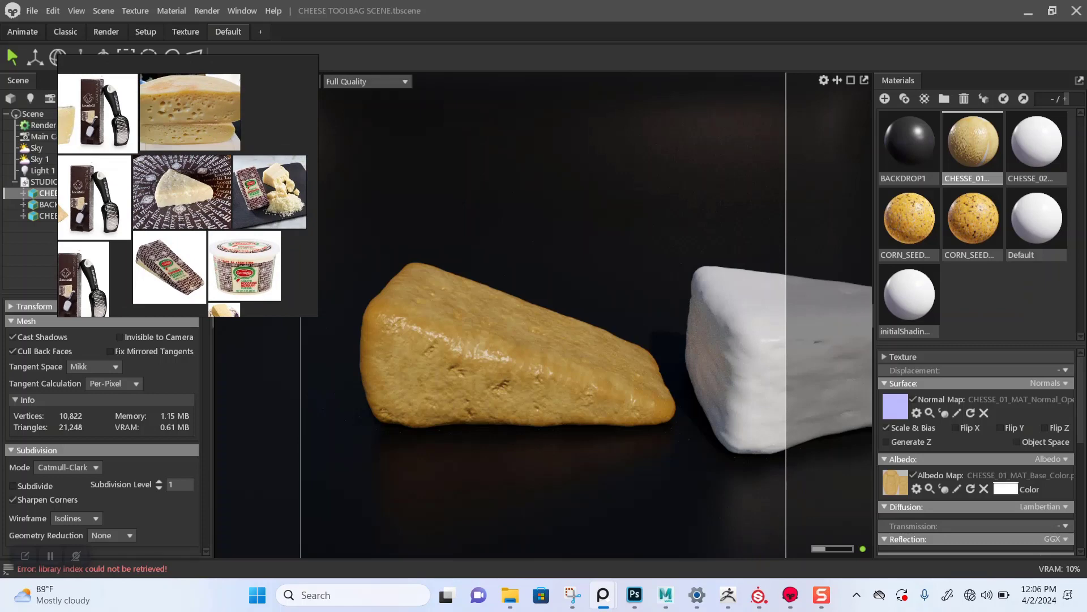
{"action": "scroll", "coordinate": [977, 453], "scroll_direction": "down", "scroll_amount": 3}
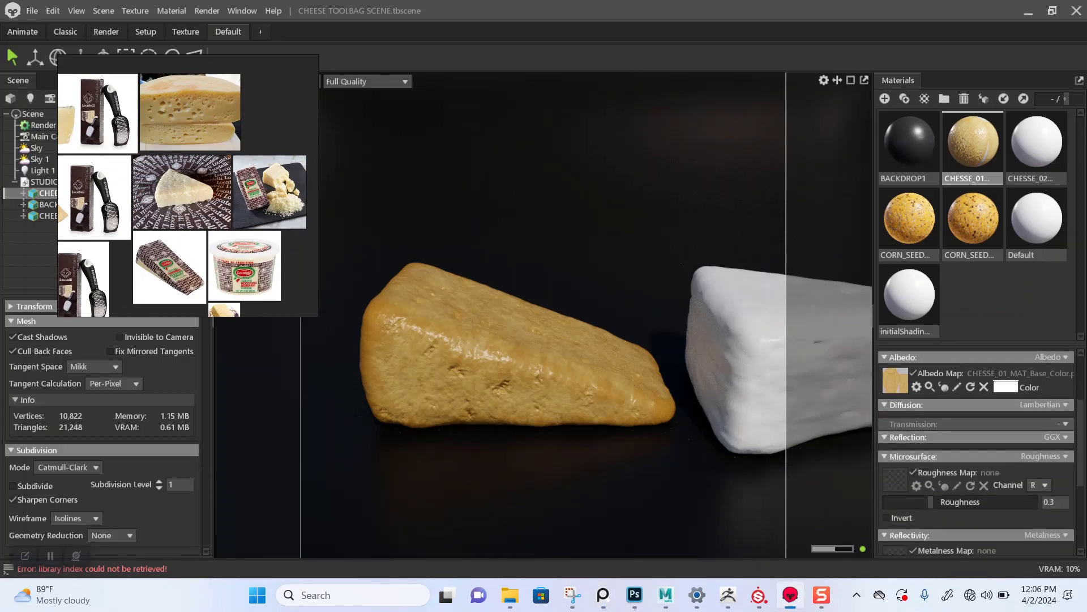
{"action": "left_click", "coordinate": [896, 480]}
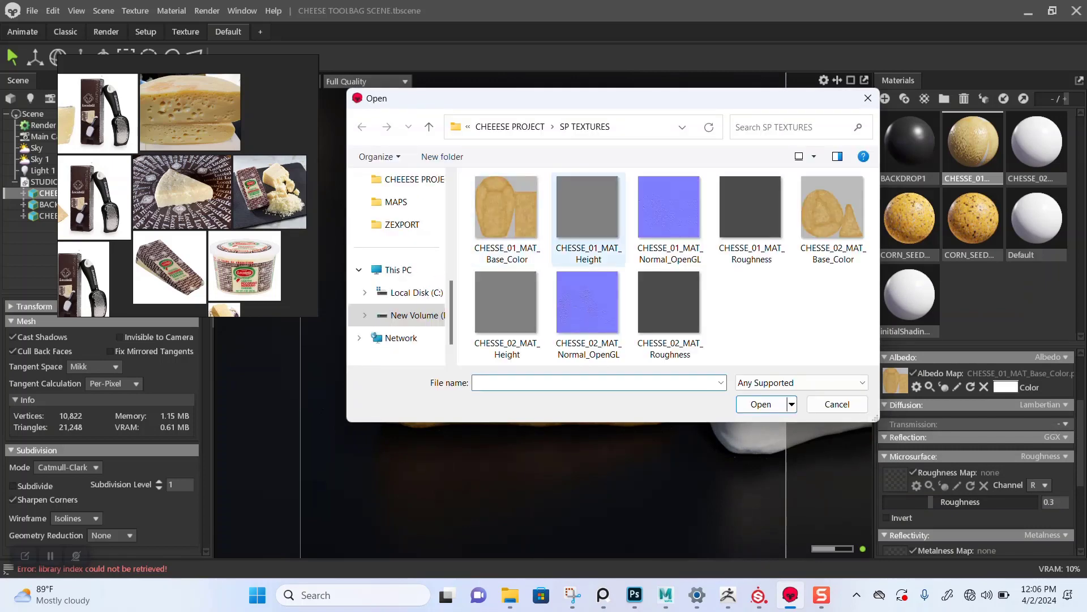
{"action": "double_click", "coordinate": [751, 215]}
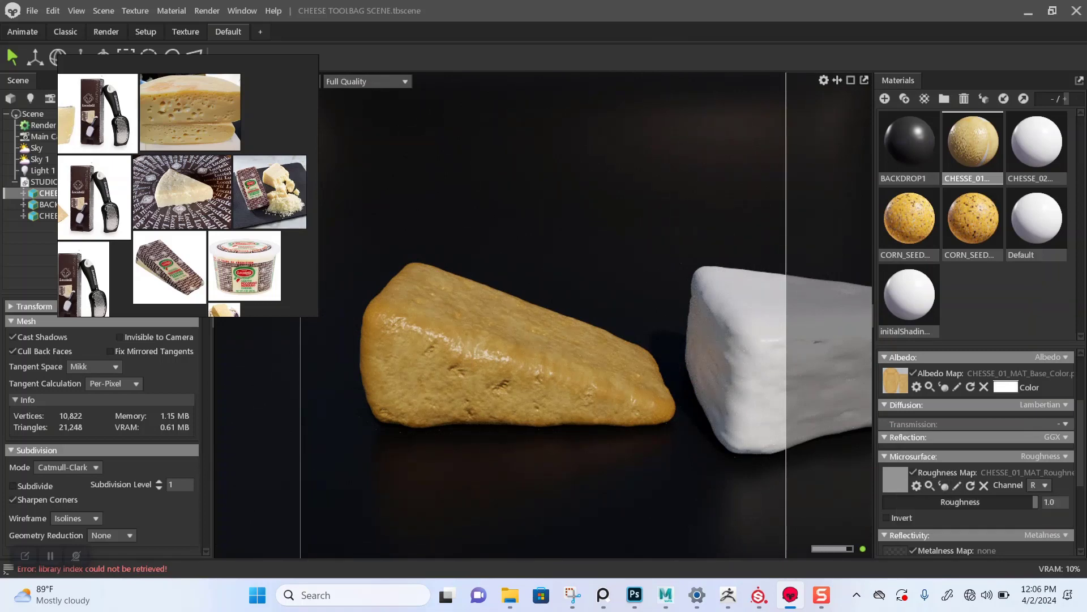
Set the CHESSE_01 material's transmission to Volumetric Scattering with a scatter depth of about 14.11 mm and inspect the wedge up close
{"action": "scroll", "coordinate": [974, 504], "scroll_direction": "down", "scroll_amount": 2}
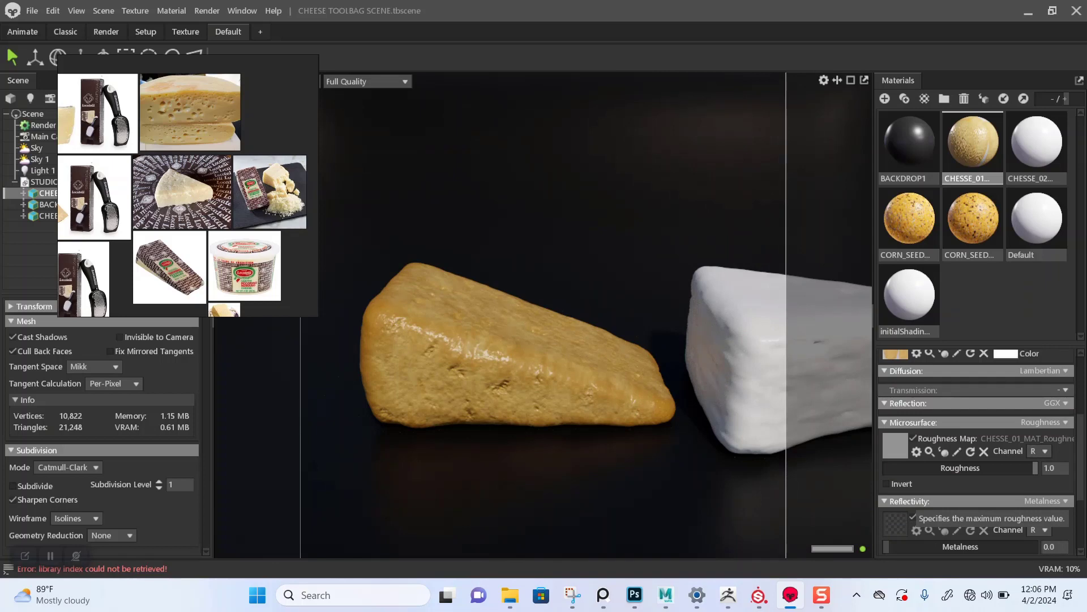
{"action": "scroll", "coordinate": [975, 504], "scroll_direction": "down", "scroll_amount": 4}
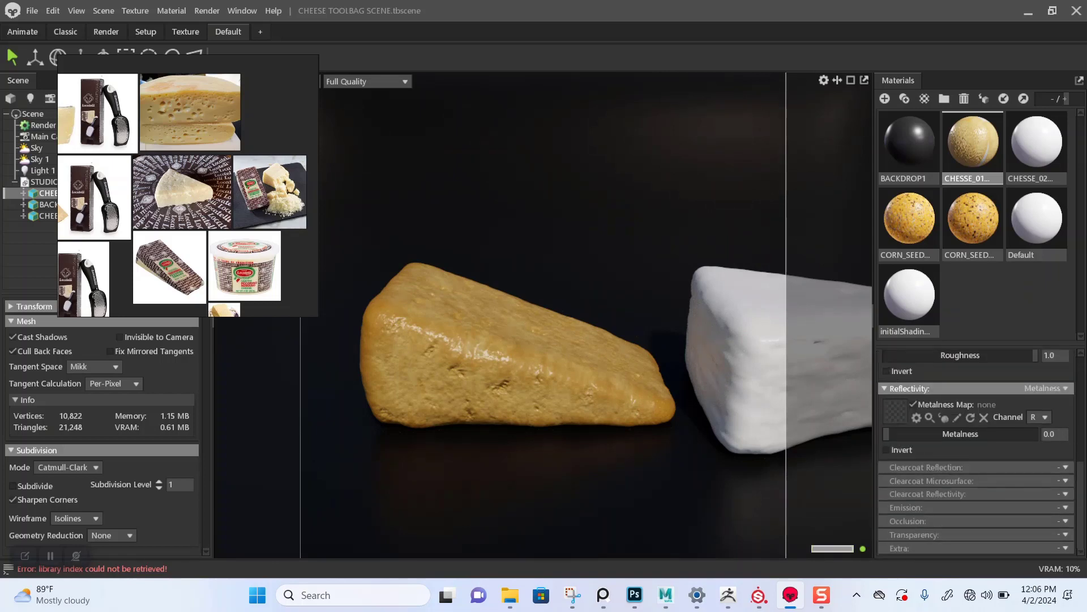
{"action": "scroll", "coordinate": [977, 454], "scroll_direction": "up", "scroll_amount": 4}
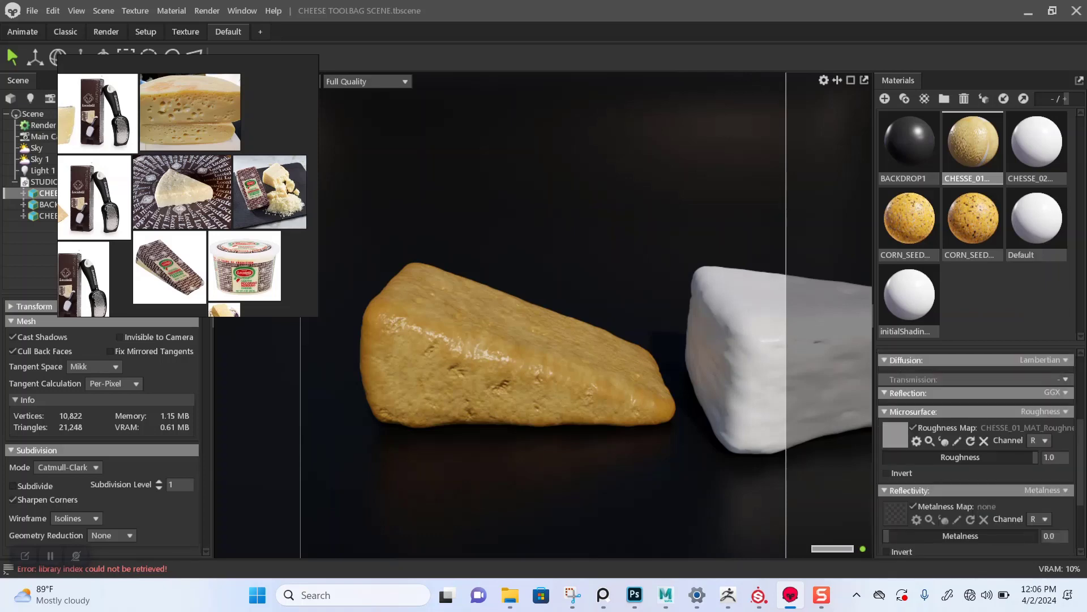
{"action": "scroll", "coordinate": [977, 453], "scroll_direction": "up", "scroll_amount": 1}
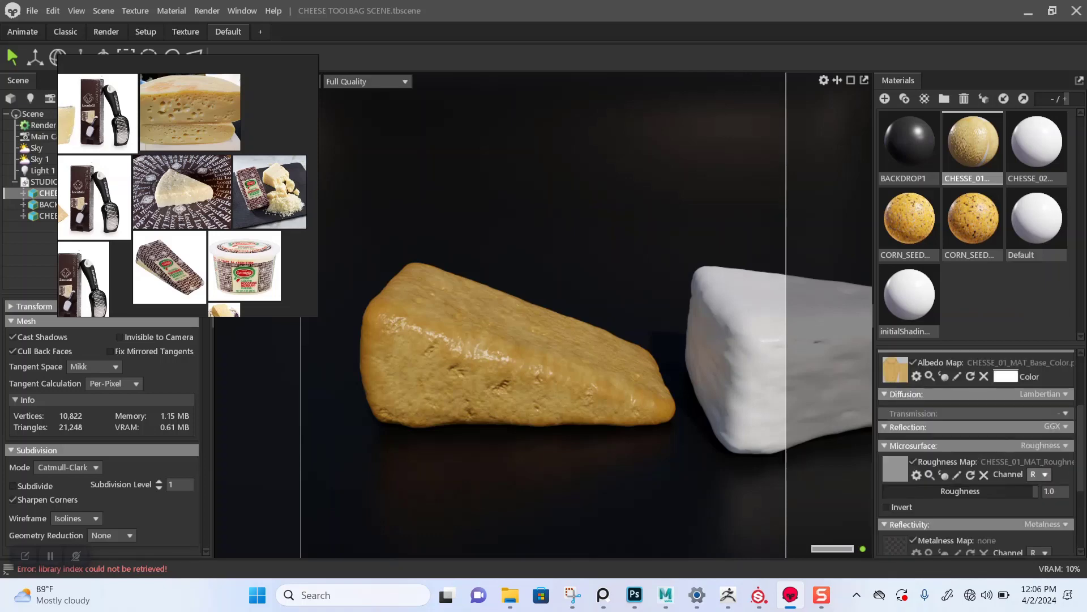
{"action": "left_click", "coordinate": [1065, 414]}
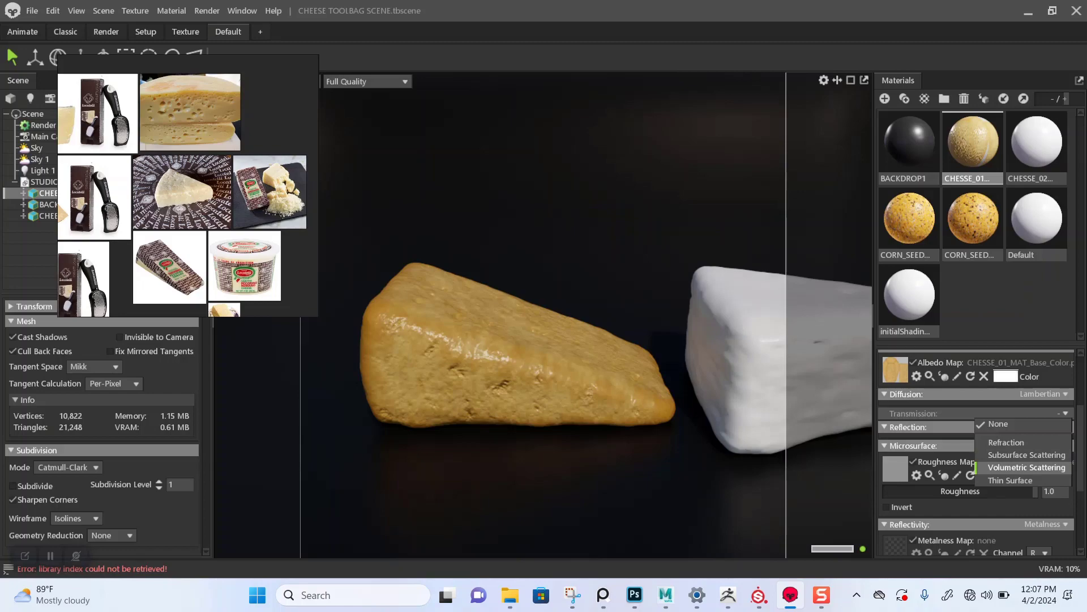
{"action": "left_click", "coordinate": [1027, 467]}
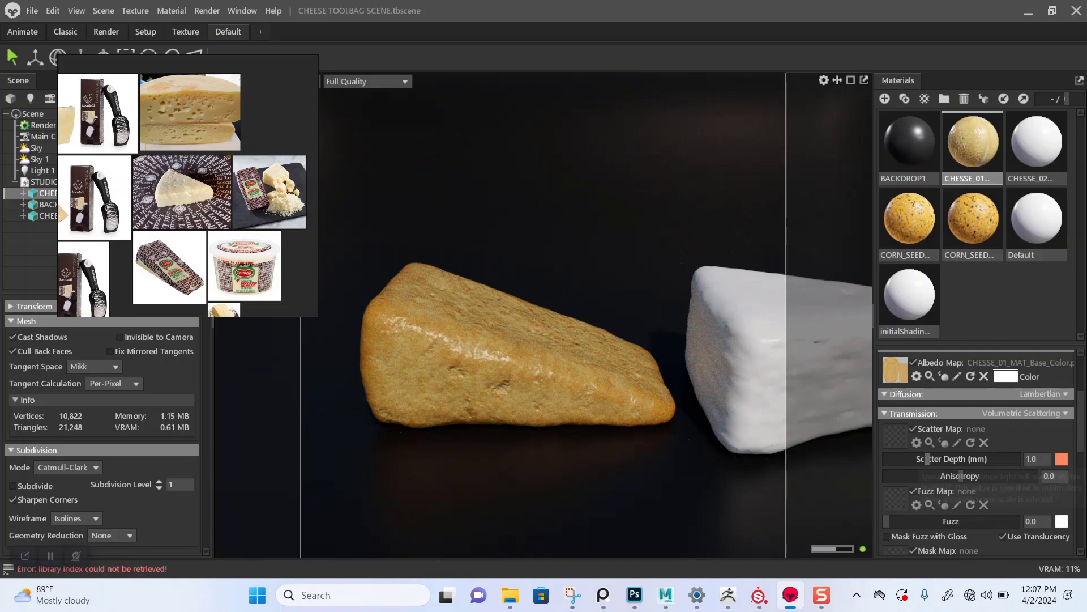
{"action": "left_click_drag", "start_coordinate": [928, 459], "coordinate": [967, 458]}
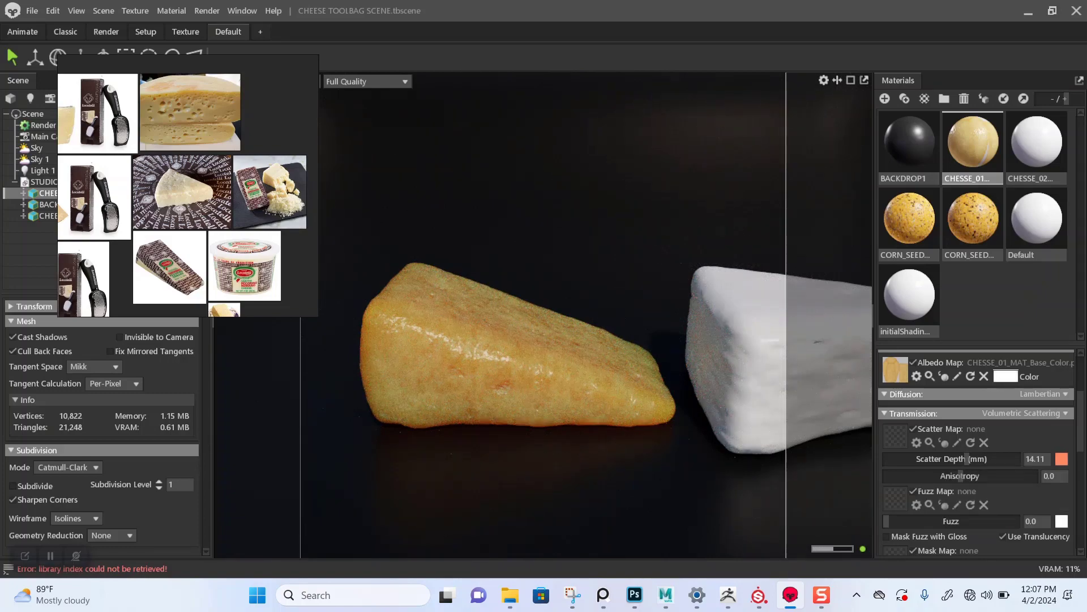
{"action": "scroll", "coordinate": [543, 340], "scroll_direction": "up", "scroll_amount": 5}
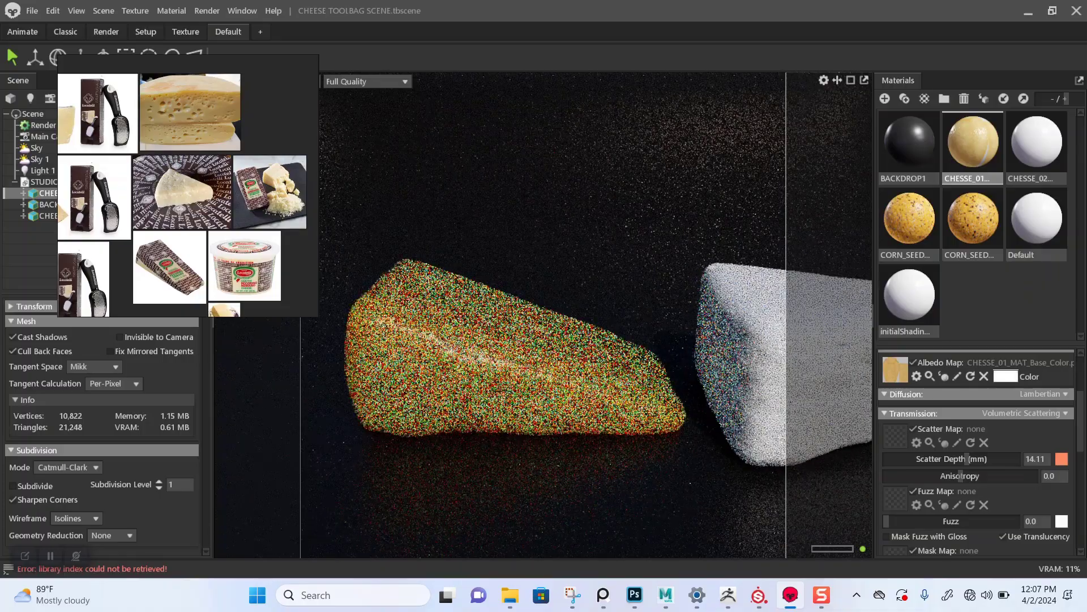
{"action": "left_click_drag", "start_coordinate": [543, 340], "coordinate": [572, 343], "text": "alt"}
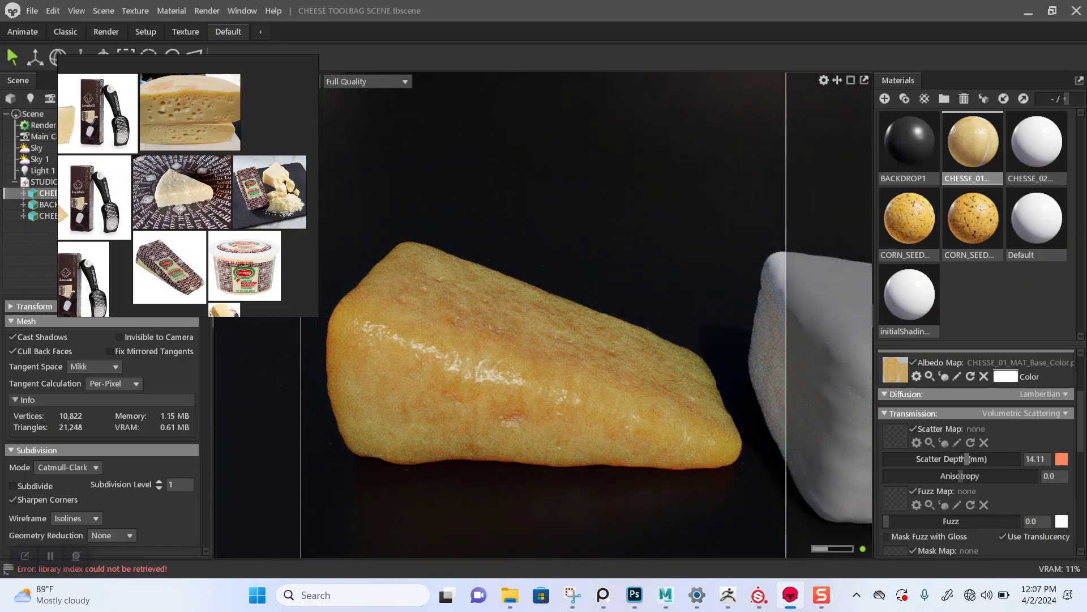
Lighten the CHESSE_01 material's scatter colour to a pale salmon pink and set its scatter depth to about 3.254 mm
{"action": "left_click", "coordinate": [1062, 459]}
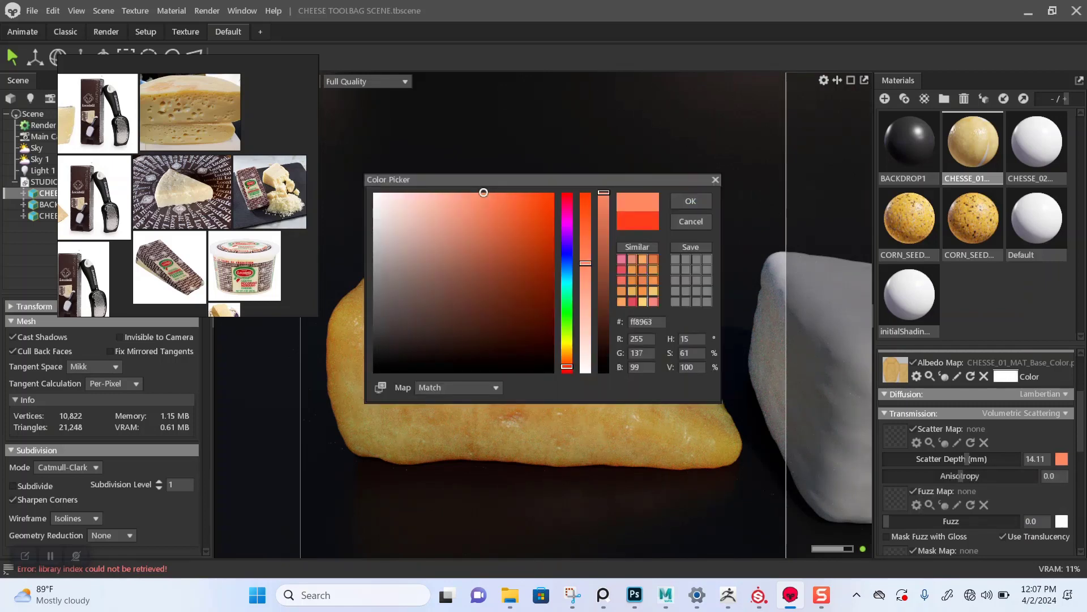
{"action": "left_click_drag", "start_coordinate": [484, 192], "coordinate": [435, 192]}
{"action": "left_click", "coordinate": [691, 201]}
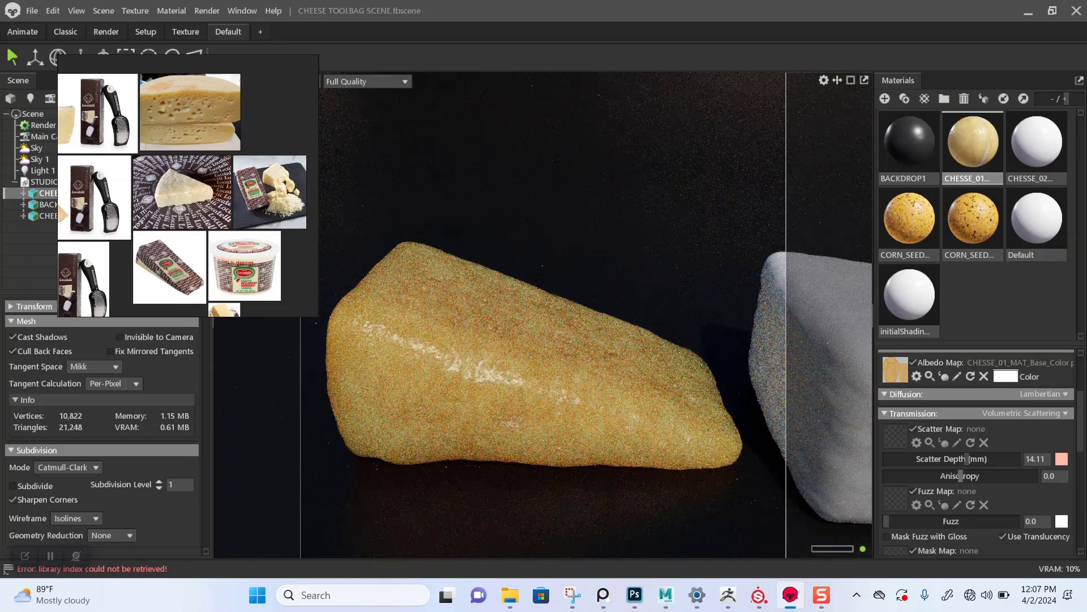
{"action": "left_click_drag", "start_coordinate": [967, 460], "coordinate": [941, 459]}
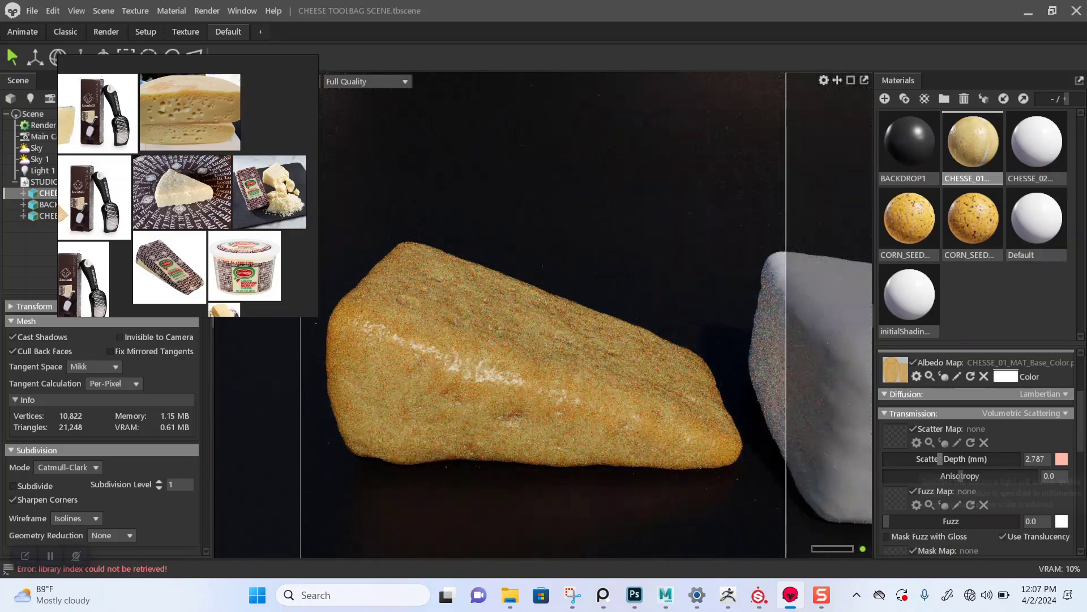
{"action": "left_click_drag", "start_coordinate": [941, 460], "coordinate": [942, 460]}
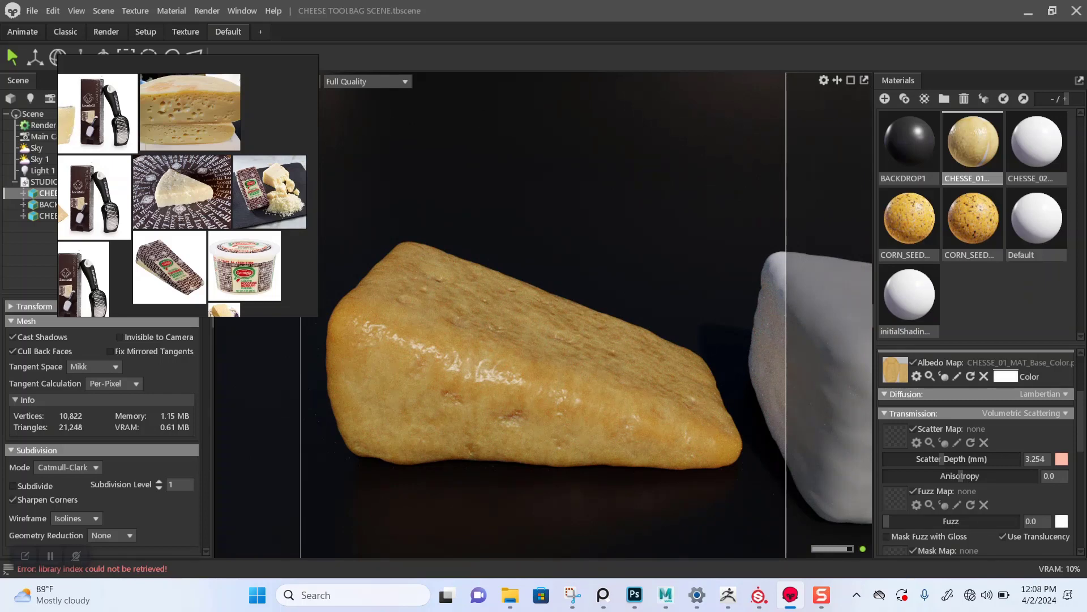
{"action": "left_click", "coordinate": [916, 376]}
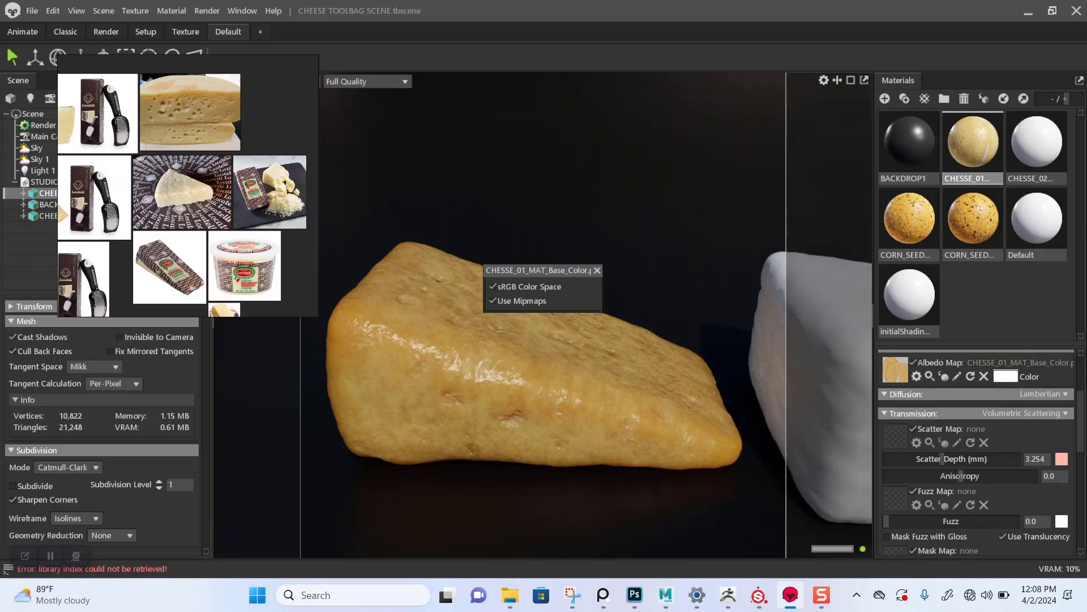
{"action": "left_click", "coordinate": [597, 270]}
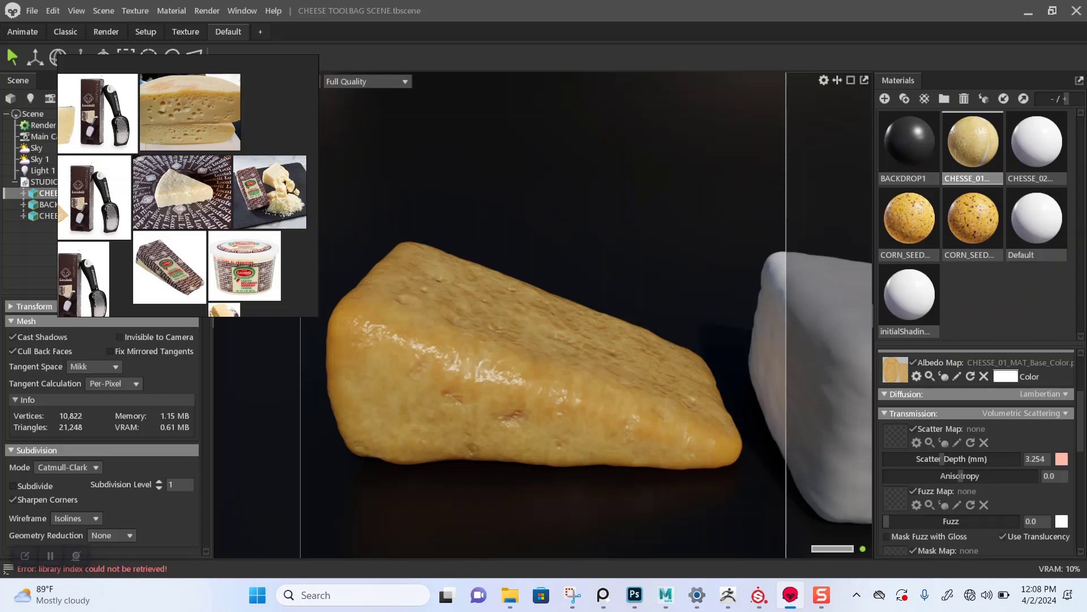
Delete the plain white CHESSE_02 material from the scene's materials
{"action": "left_click", "coordinate": [974, 148]}
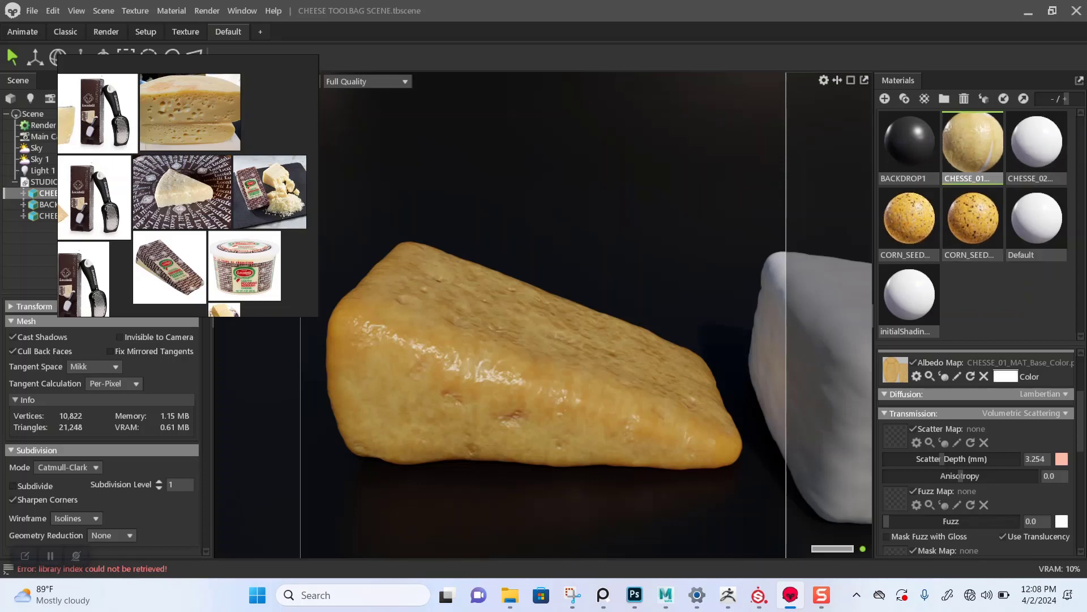
{"action": "left_click", "coordinate": [1036, 142]}
{"action": "key", "text": "Delete"}
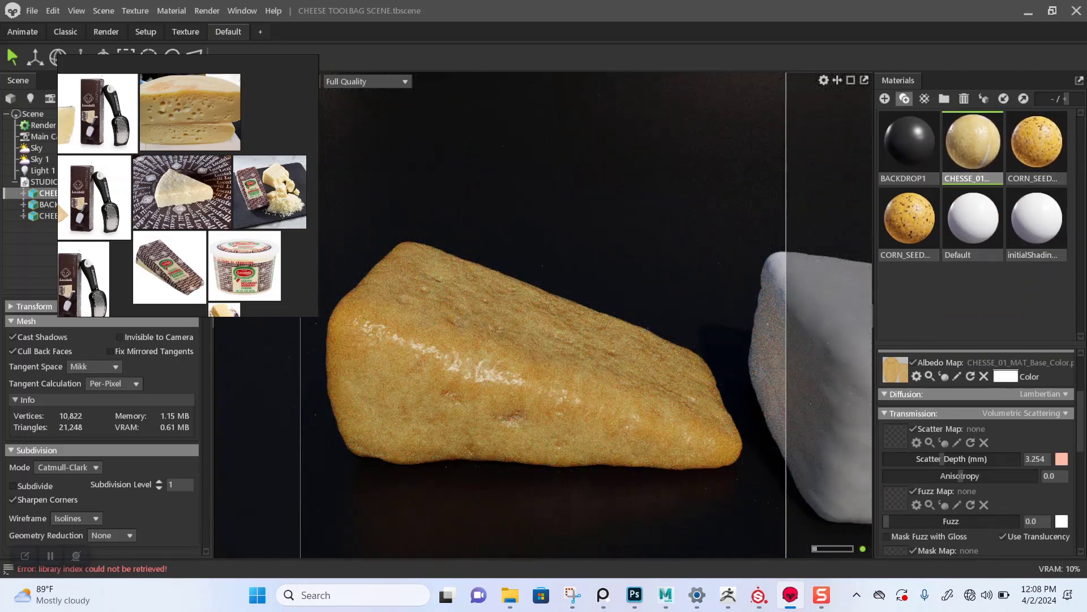
Duplicate the CHESSE_01 material and change the copy's number from 01 to 02 in its name
{"action": "left_click", "coordinate": [905, 99]}
{"action": "double_click", "coordinate": [1047, 178]}
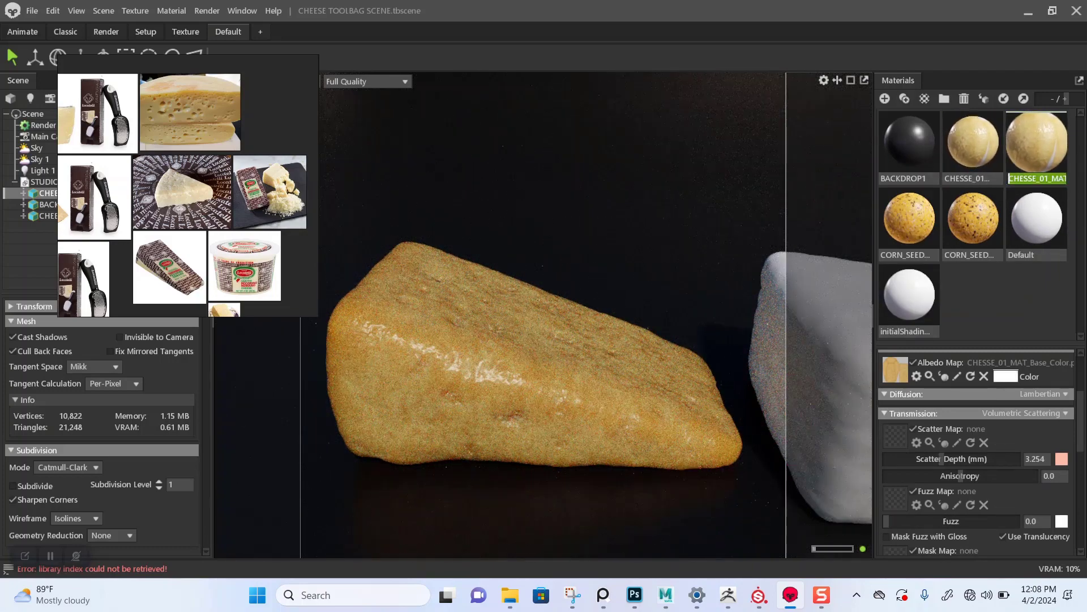
{"action": "left_click", "coordinate": [1049, 179]}
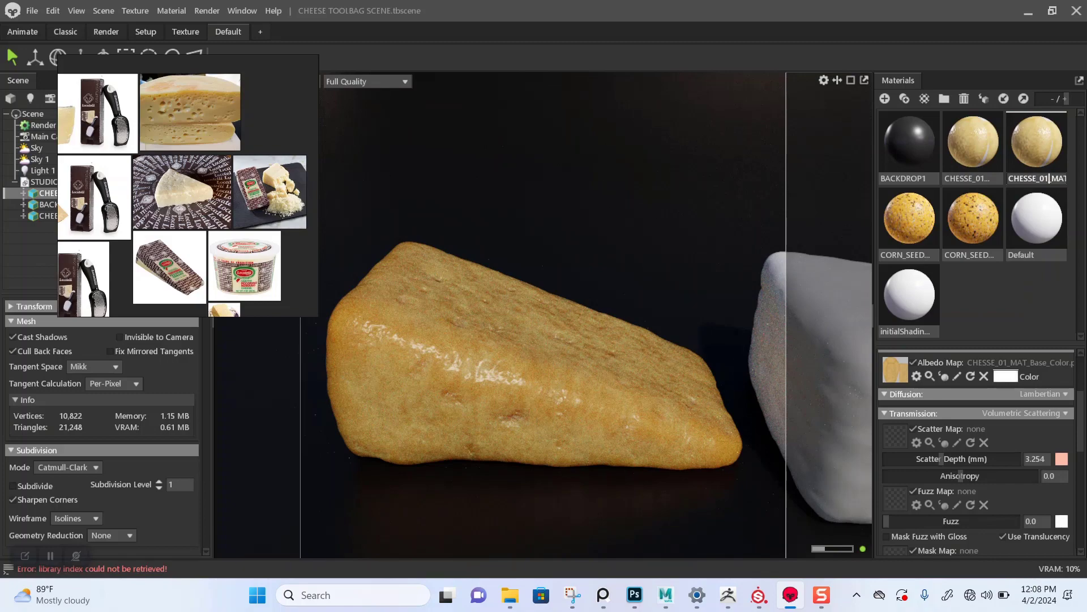
{"action": "key", "text": "BackSpace"}
{"action": "type", "text": "2"}
{"action": "key", "text": "Return"}
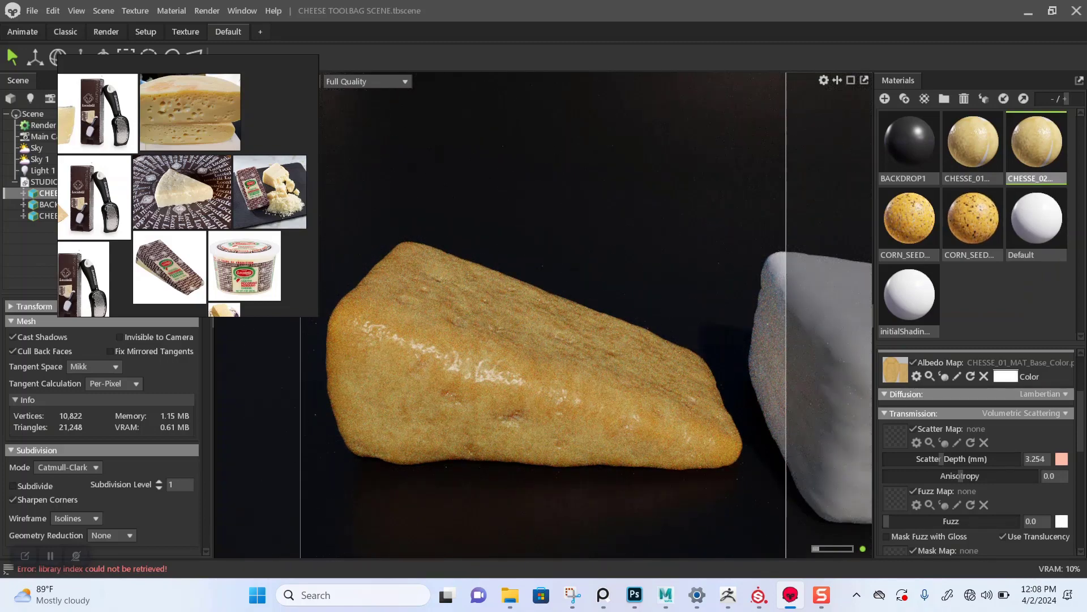
Study the crumbled cheese photo on the reference board and apply the CHESSE_02 material to the untextured white wedge
{"action": "middle_click_drag", "start_coordinate": [298, 197], "coordinate": [219, 196]}
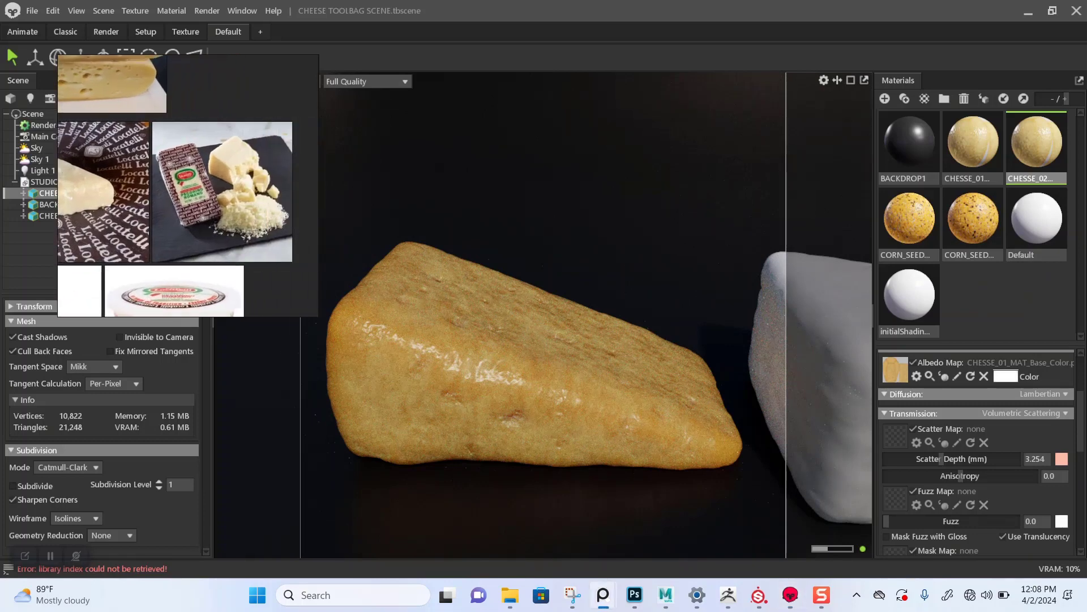
{"action": "scroll", "coordinate": [219, 196], "scroll_direction": "up", "scroll_amount": 8}
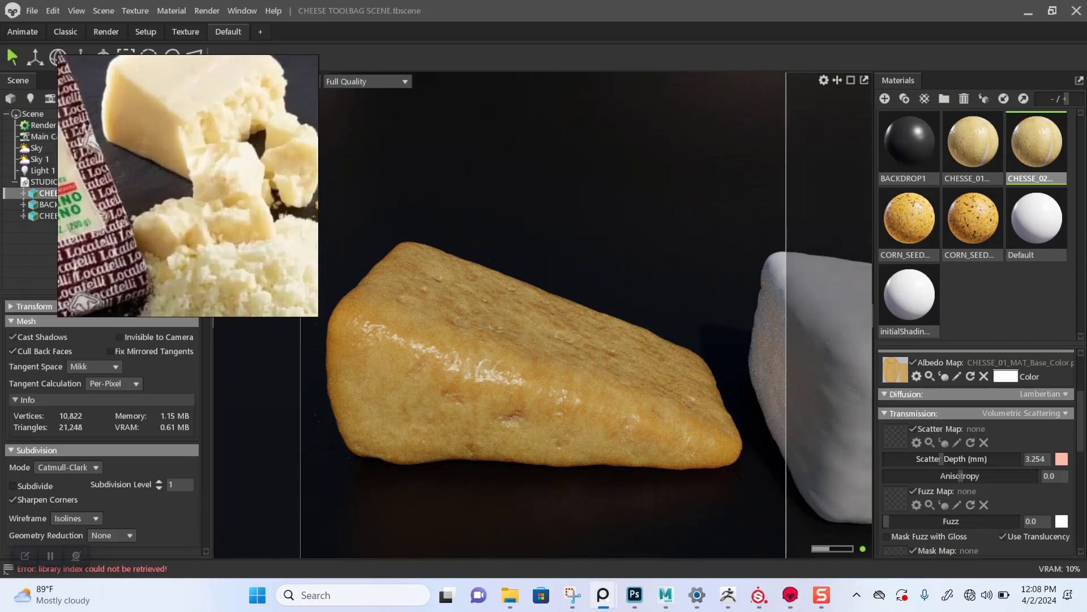
{"action": "scroll", "coordinate": [218, 196], "scroll_direction": "down", "scroll_amount": 4}
{"action": "scroll", "coordinate": [203, 208], "scroll_direction": "down", "scroll_amount": 3}
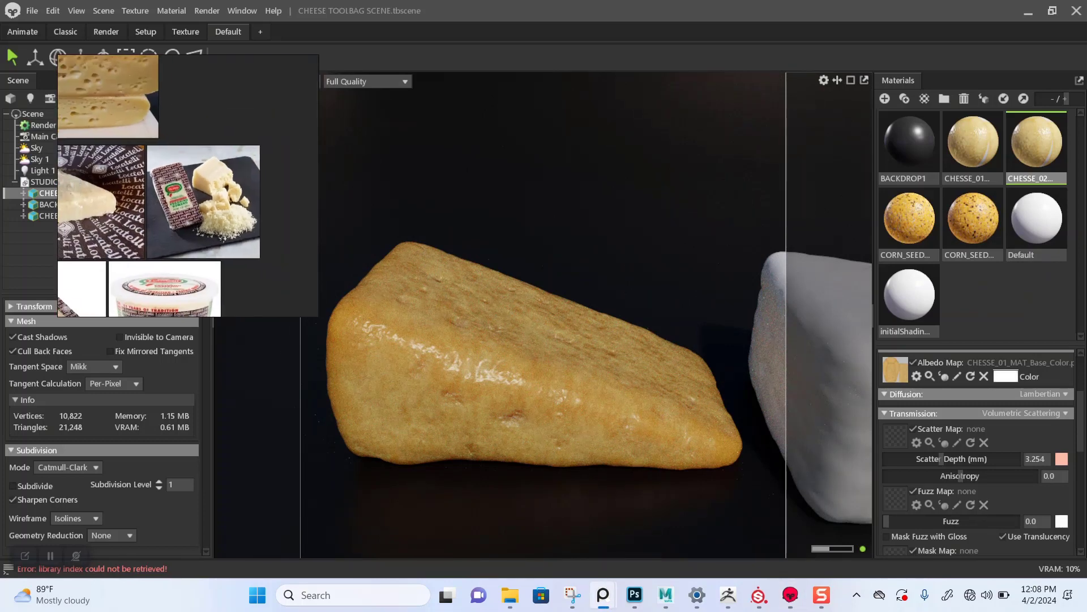
{"action": "middle_click_drag", "start_coordinate": [203, 208], "coordinate": [209, 210]}
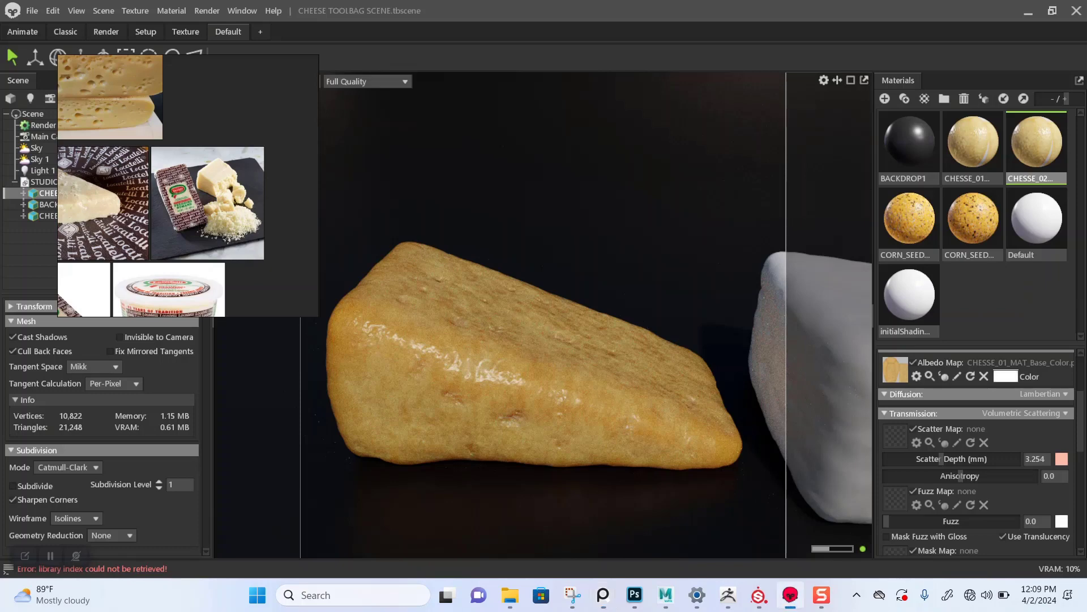
{"action": "left_click_drag", "start_coordinate": [1037, 142], "coordinate": [850, 349]}
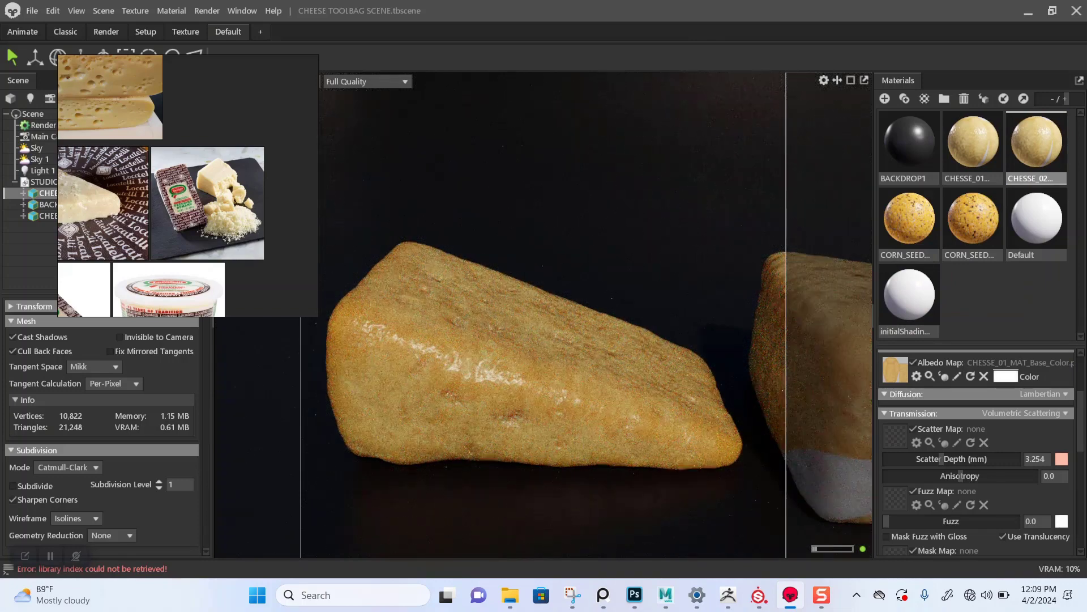
Load CHESSE_02_MAT_Normal_OpenGL as the CHESSE_02 material's normal map and CHESSE_02_MAT_Base_Color as its albedo map
{"action": "scroll", "coordinate": [963, 396], "scroll_direction": "up", "scroll_amount": 3}
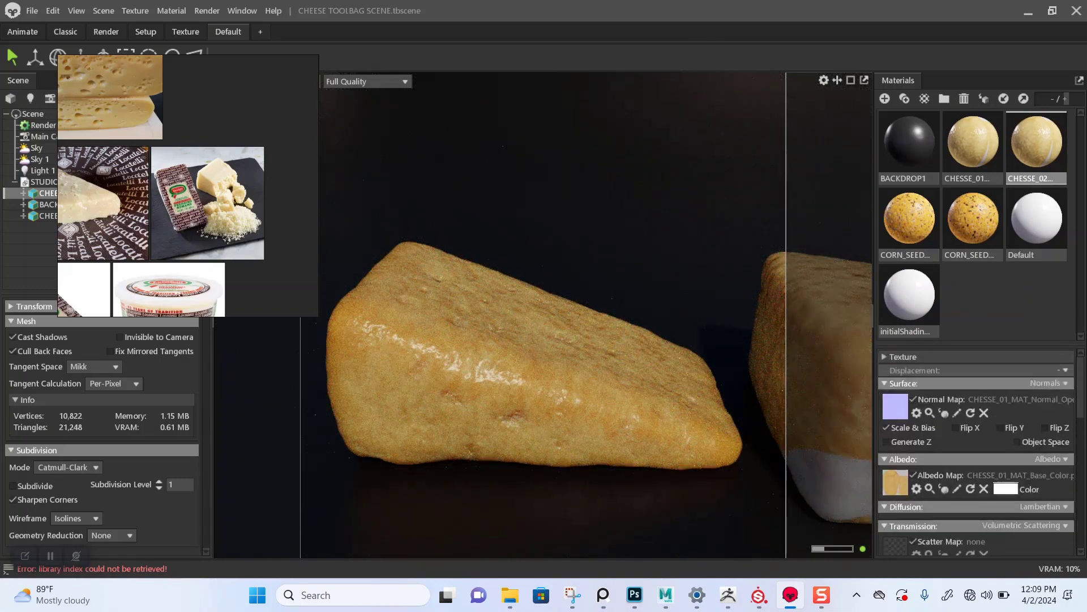
{"action": "left_click", "coordinate": [895, 406]}
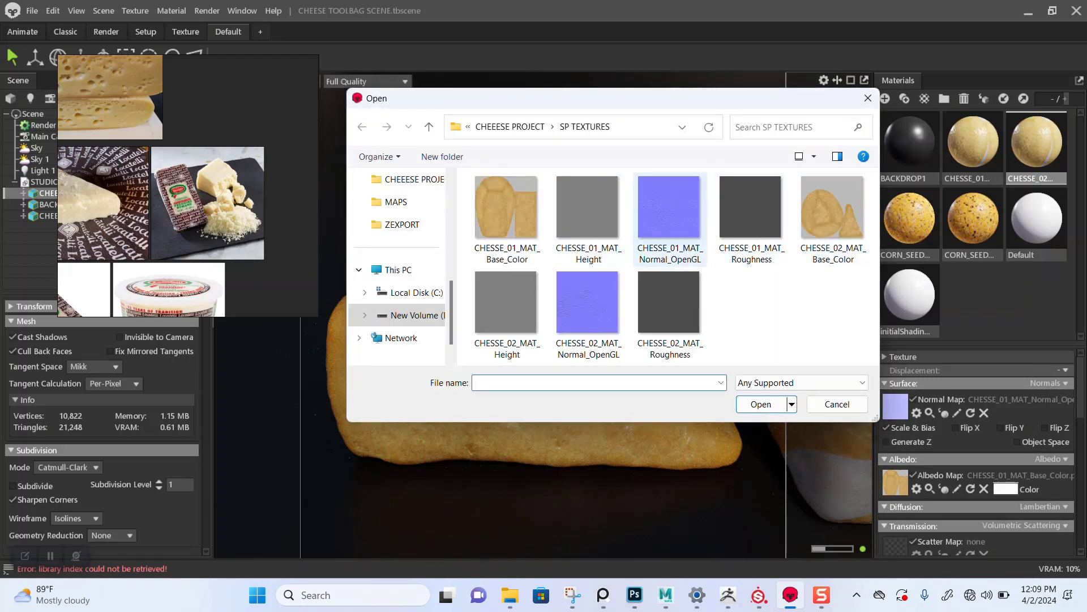
{"action": "double_click", "coordinate": [588, 312]}
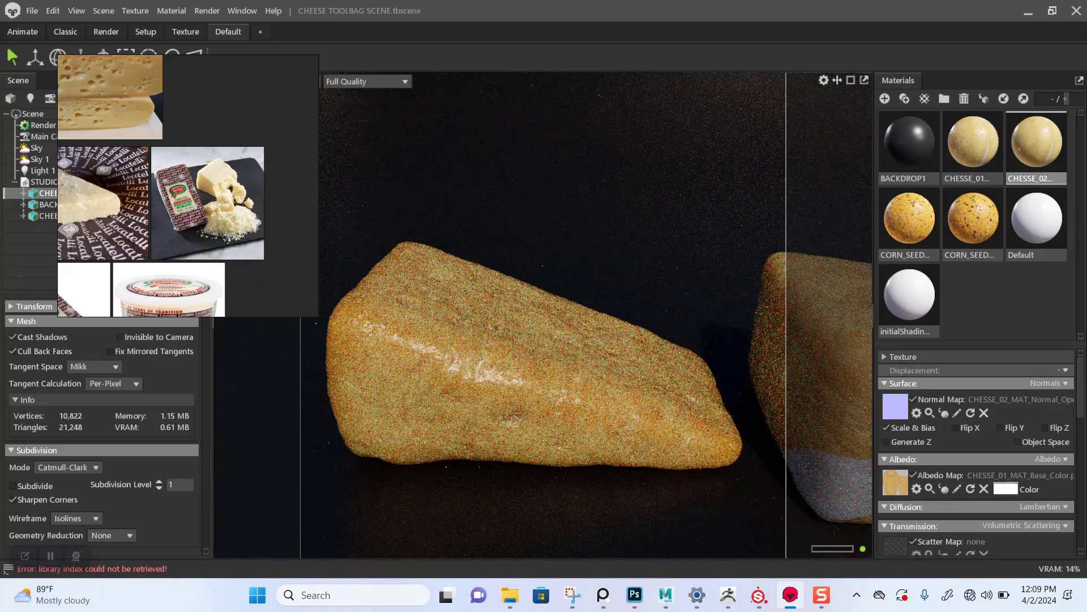
{"action": "left_click", "coordinate": [896, 482]}
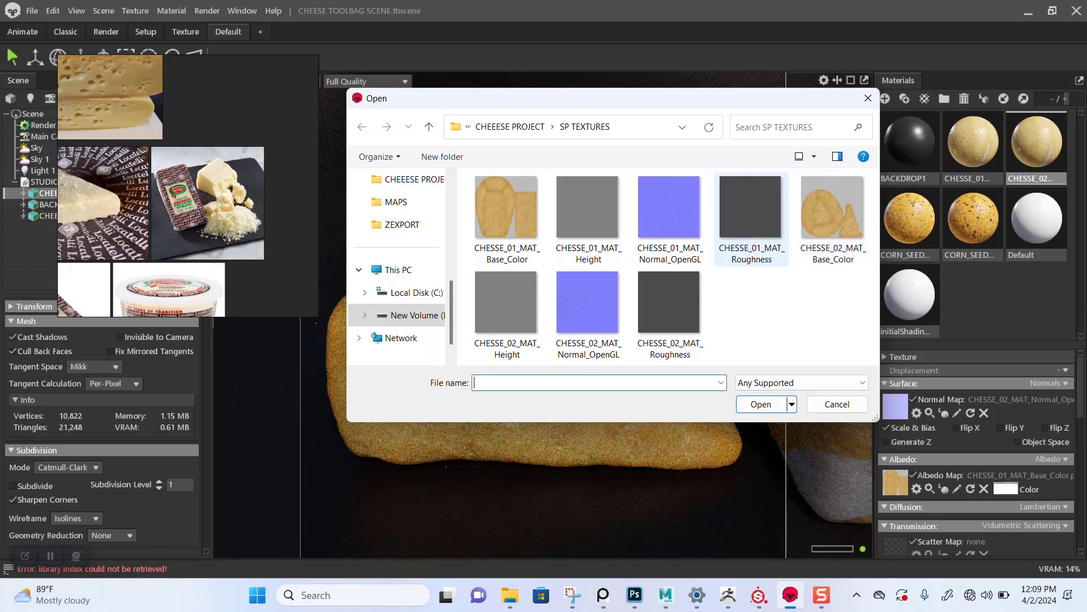
{"action": "double_click", "coordinate": [832, 218]}
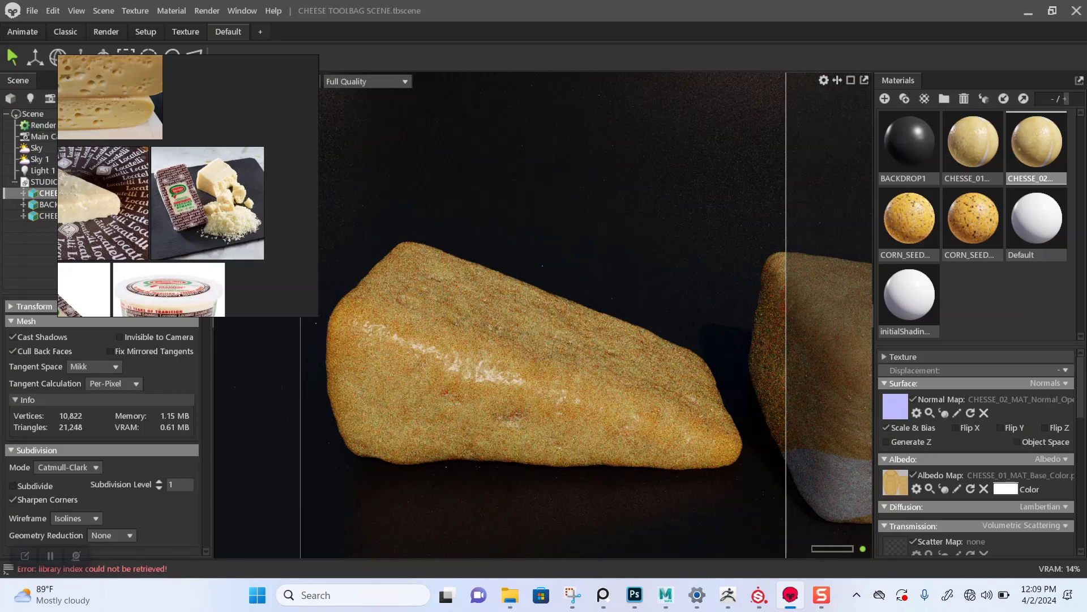
{"action": "scroll", "coordinate": [977, 454], "scroll_direction": "down", "scroll_amount": 3}
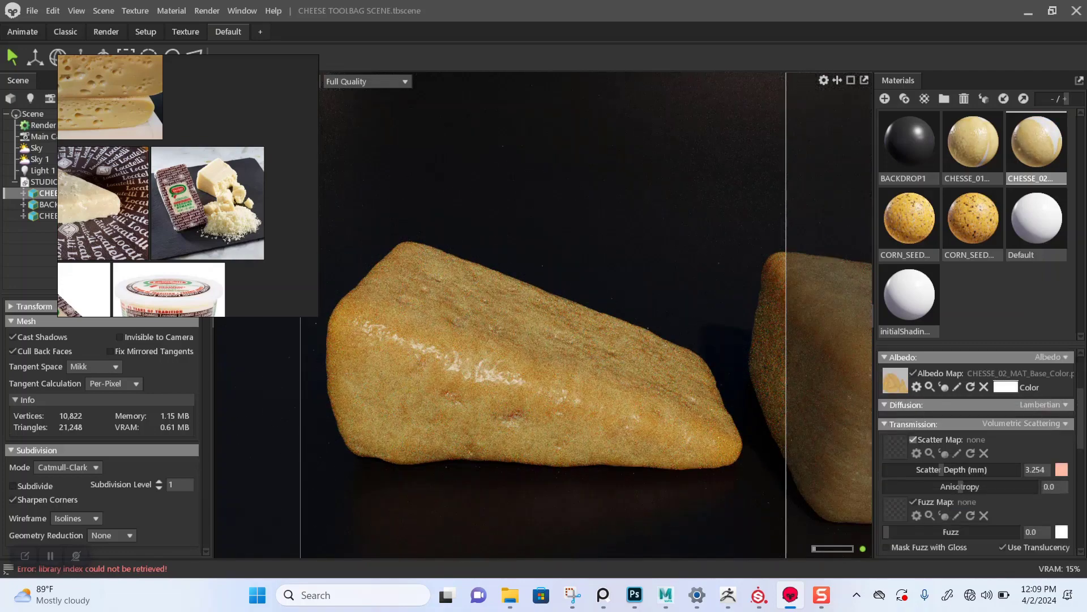
Load CHESSE_02_MAT_Roughness as the CHESSE_02 material's roughness map
{"action": "scroll", "coordinate": [977, 453], "scroll_direction": "down", "scroll_amount": 4}
{"action": "scroll", "coordinate": [977, 453], "scroll_direction": "up", "scroll_amount": 4}
{"action": "scroll", "coordinate": [977, 454], "scroll_direction": "up", "scroll_amount": 3}
{"action": "scroll", "coordinate": [977, 453], "scroll_direction": "down", "scroll_amount": 6}
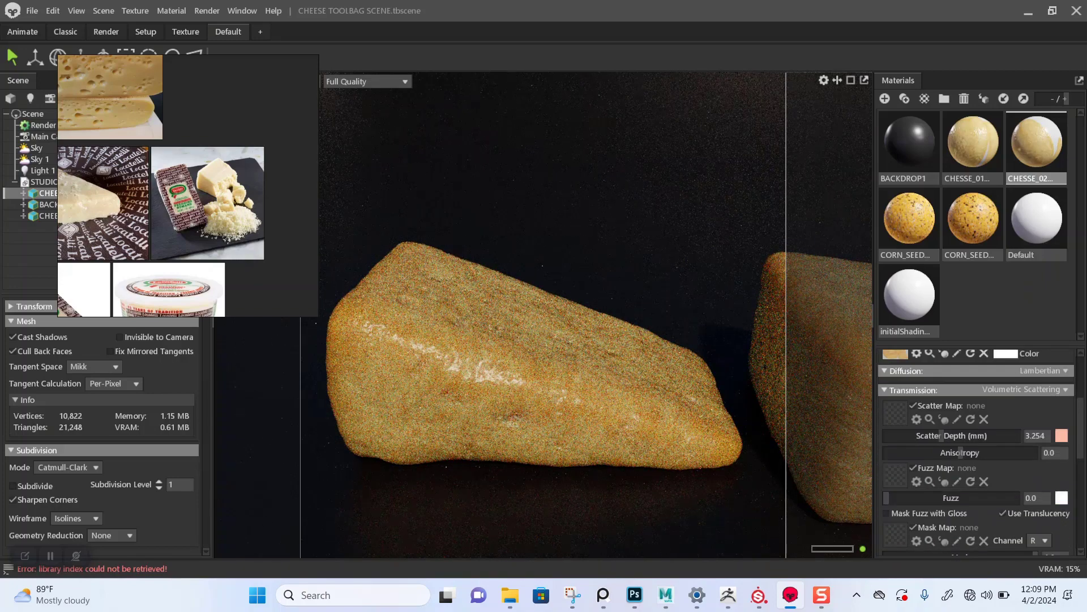
{"action": "scroll", "coordinate": [977, 453], "scroll_direction": "down", "scroll_amount": 1}
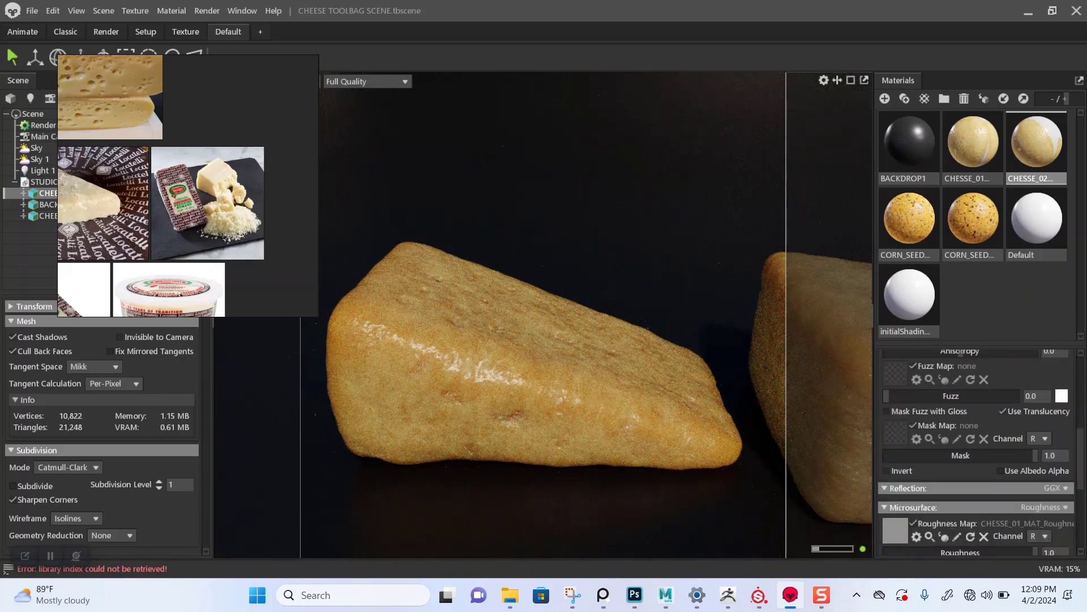
{"action": "left_click", "coordinate": [896, 531]}
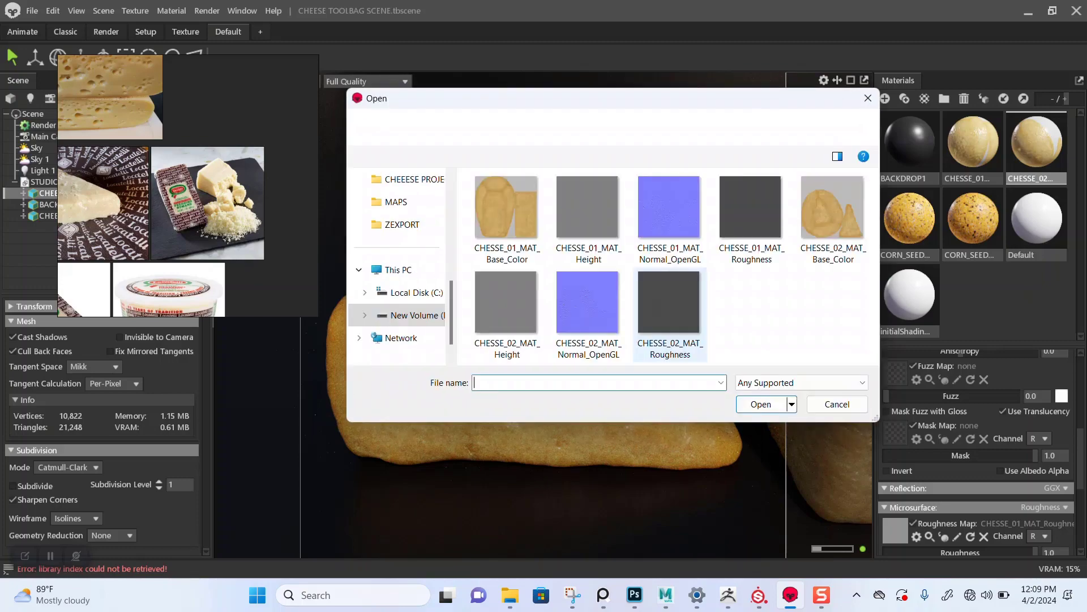
{"action": "left_click", "coordinate": [670, 315]}
{"action": "double_click", "coordinate": [670, 315]}
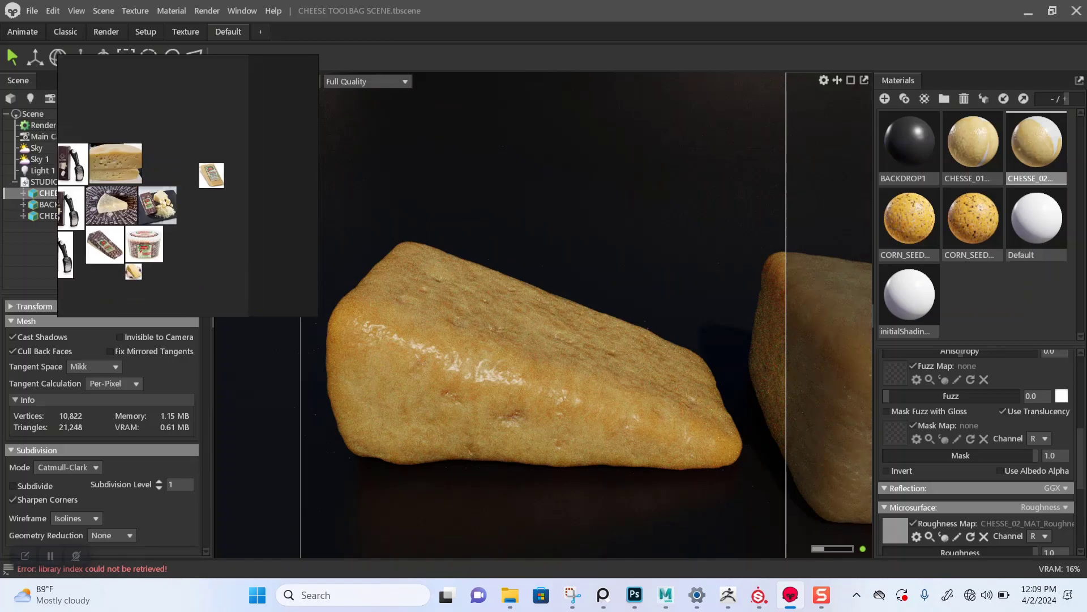
Check both textured cheese wedges side by side in the render view and switch to the 2 CHEESE SP project in Substance Painter
{"action": "scroll", "coordinate": [544, 315], "scroll_direction": "down", "scroll_amount": 4}
{"action": "scroll", "coordinate": [544, 315], "scroll_direction": "down", "scroll_amount": 3}
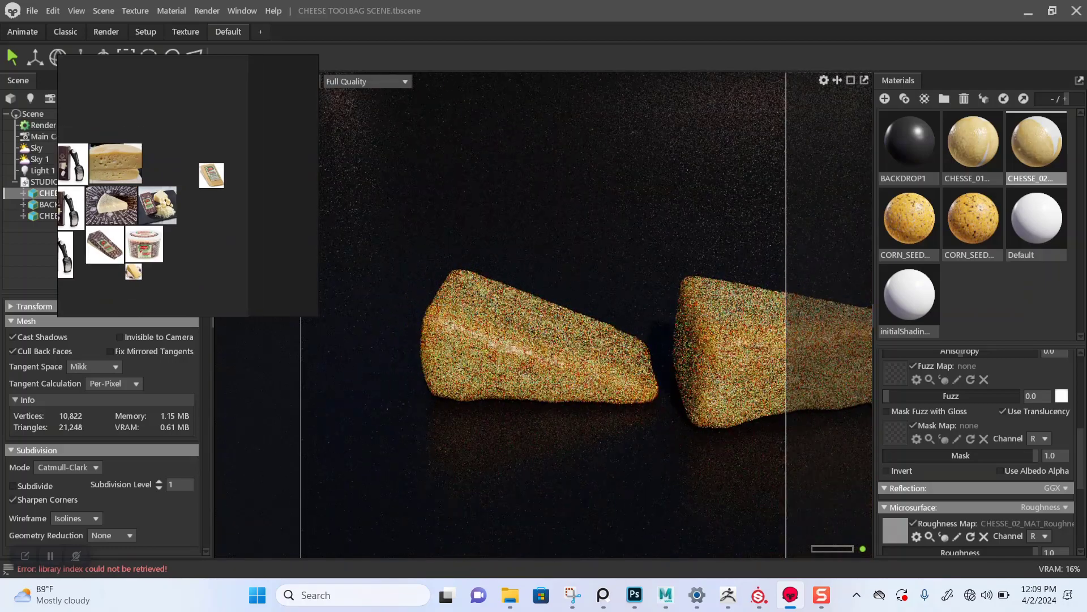
{"action": "middle_click_drag", "start_coordinate": [612, 334], "coordinate": [544, 347], "text": "alt"}
{"action": "scroll", "coordinate": [544, 315], "scroll_direction": "down", "scroll_amount": 2}
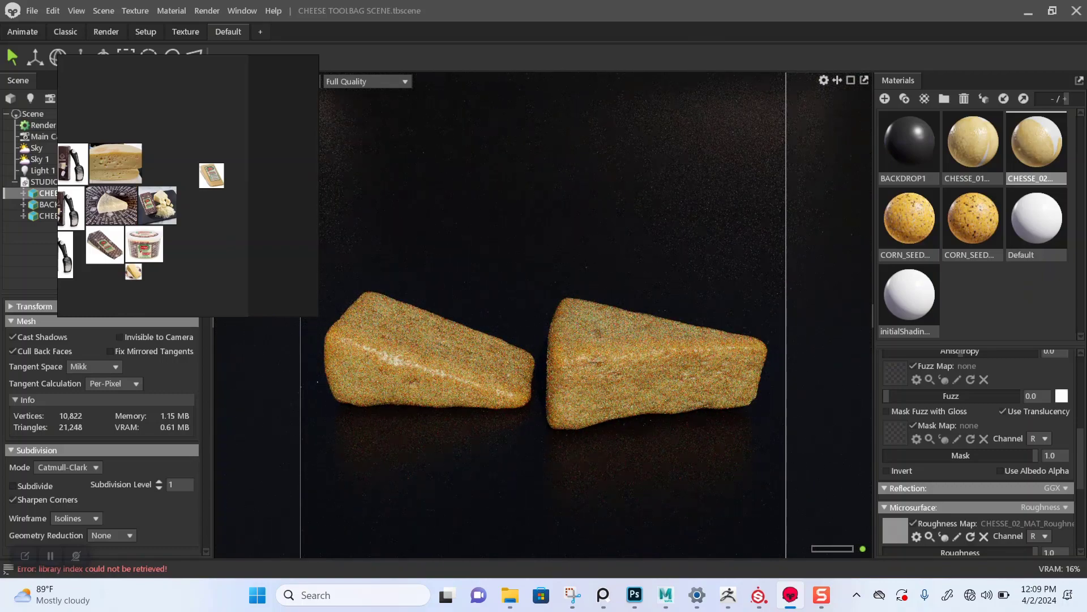
{"action": "scroll", "coordinate": [544, 315], "scroll_direction": "down", "scroll_amount": 1}
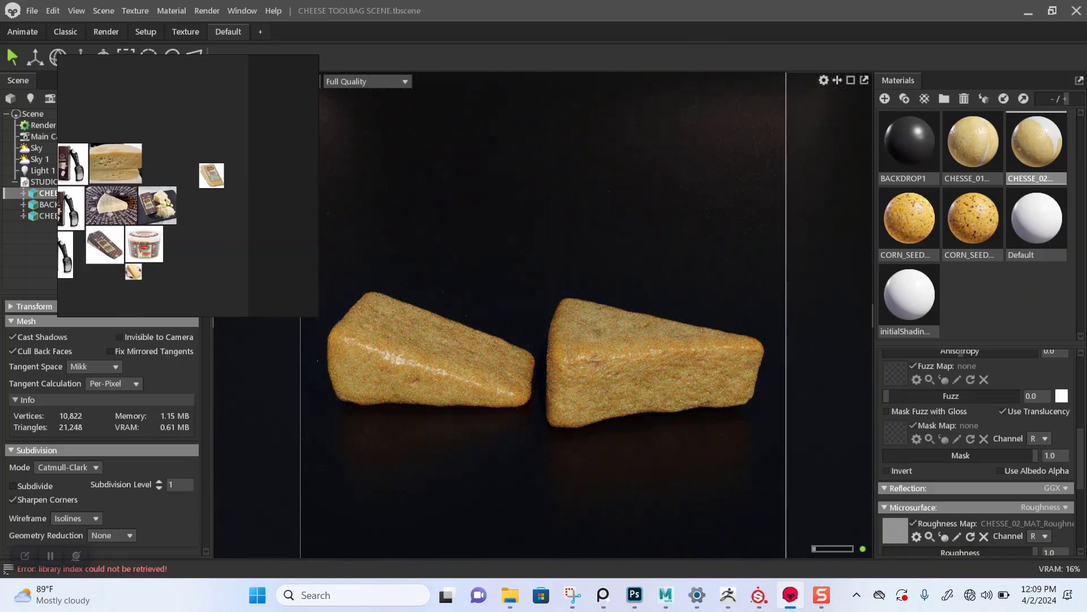
{"action": "mouse_move", "coordinate": [728, 595]}
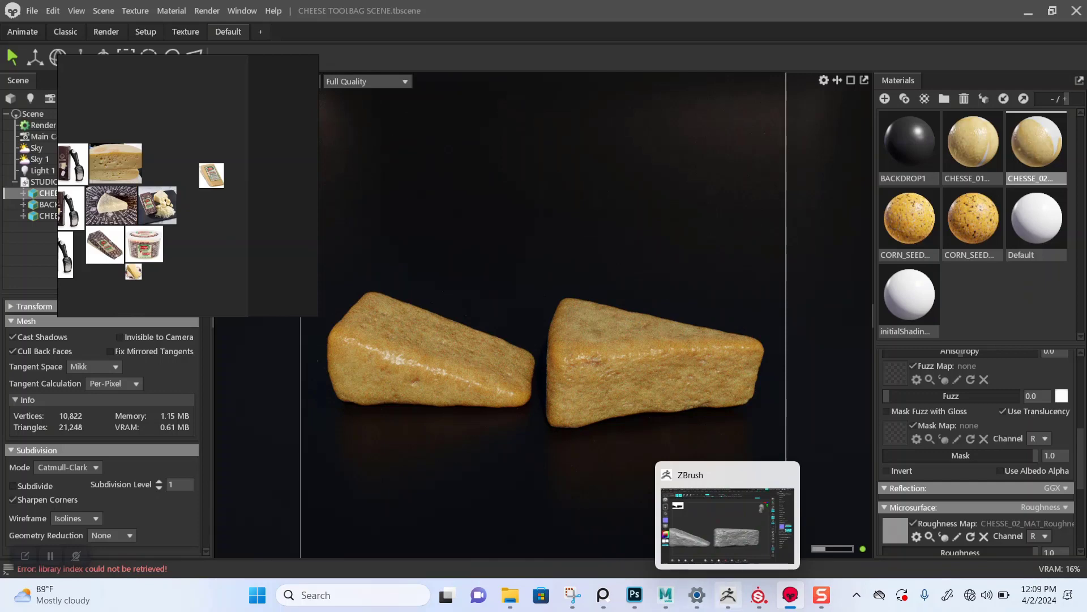
{"action": "left_click", "coordinate": [758, 595]}
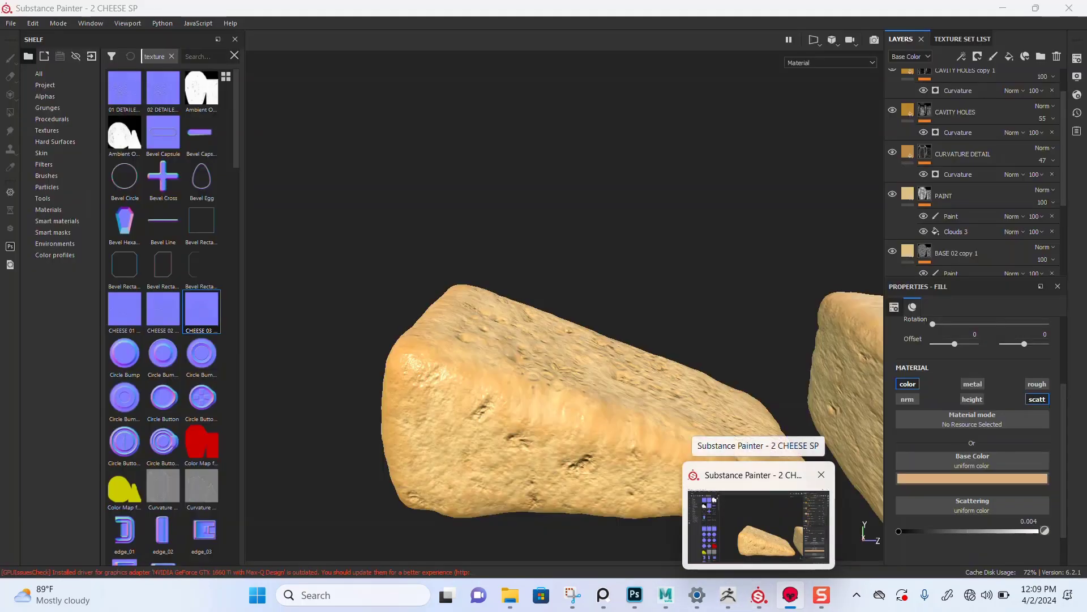
{"action": "left_click", "coordinate": [759, 526]}
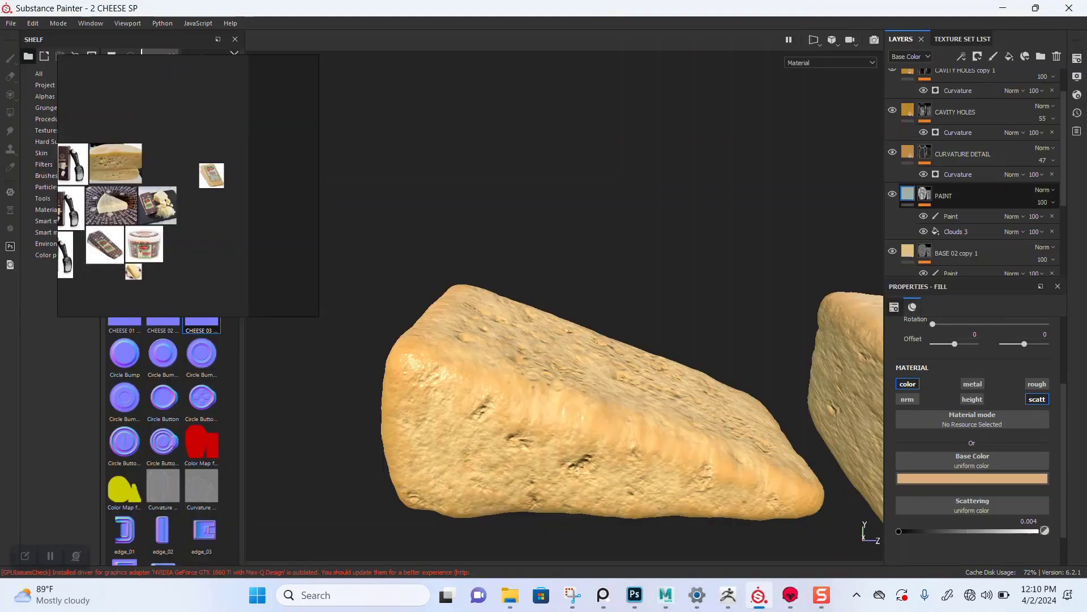
Duplicate the PAINT layer in the CHESSE_01_MAT texture set and remove the mask from the copy
{"action": "scroll", "coordinate": [974, 195], "scroll_direction": "up", "scroll_amount": 1}
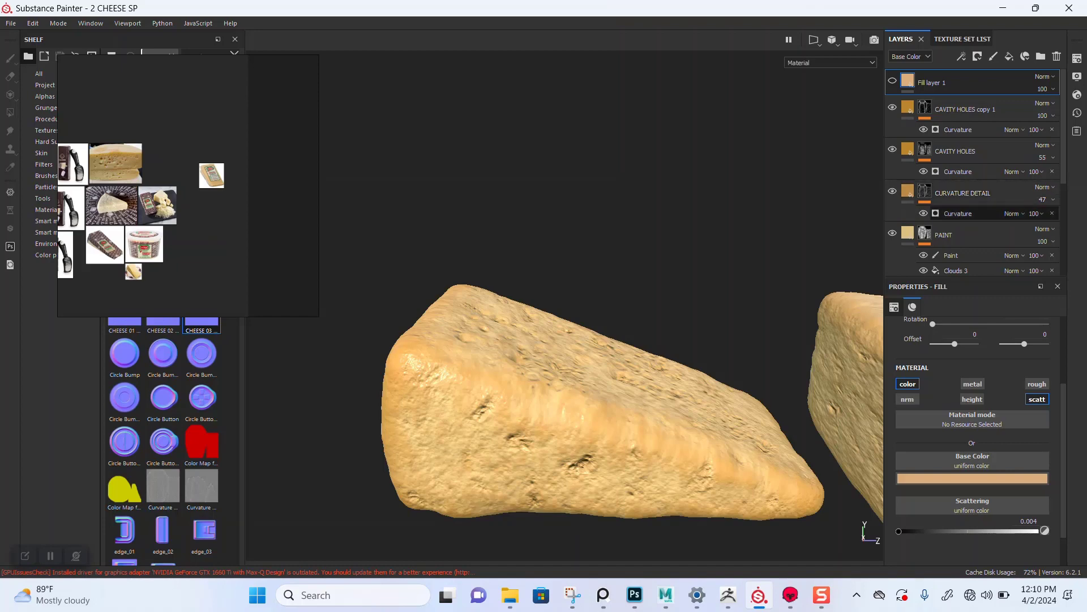
{"action": "left_click", "coordinate": [925, 233]}
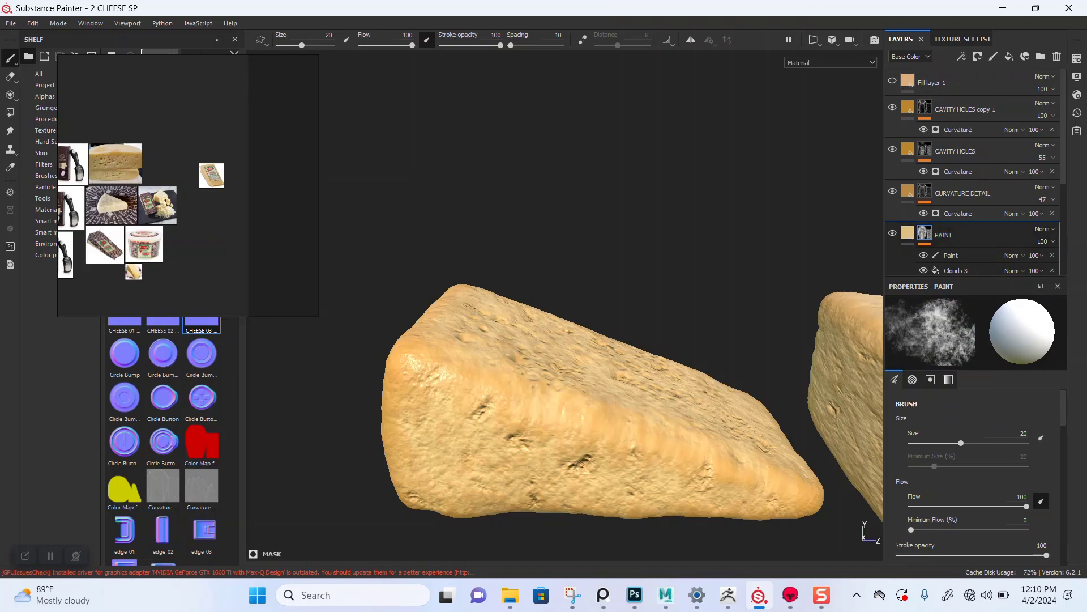
{"action": "left_click", "coordinate": [962, 40]}
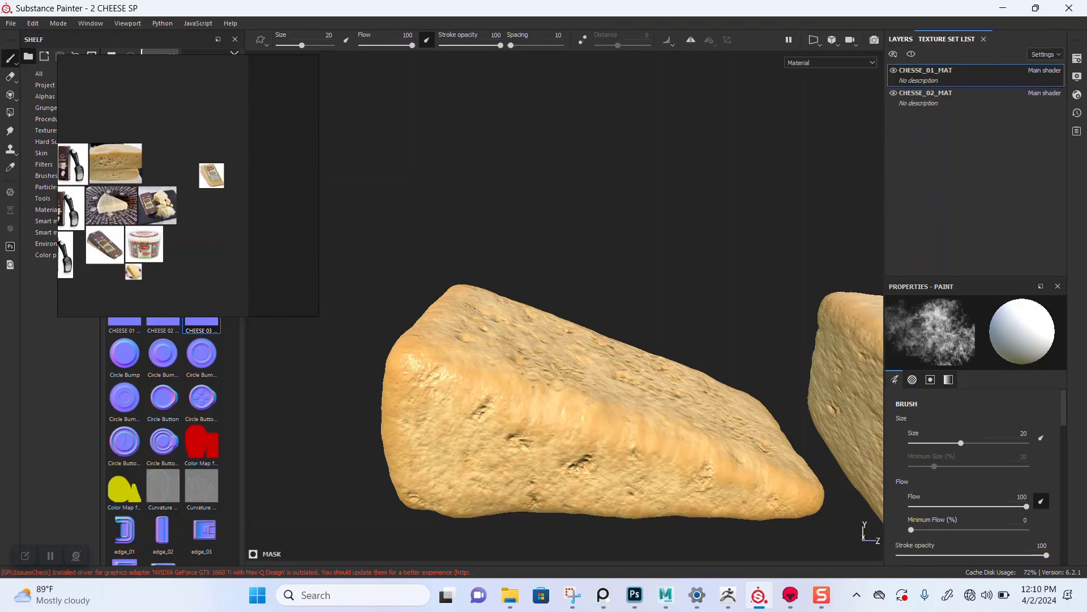
{"action": "left_click", "coordinate": [901, 39]}
{"action": "right_click_drag", "start_coordinate": [648, 306], "coordinate": [631, 238], "text": "alt"}
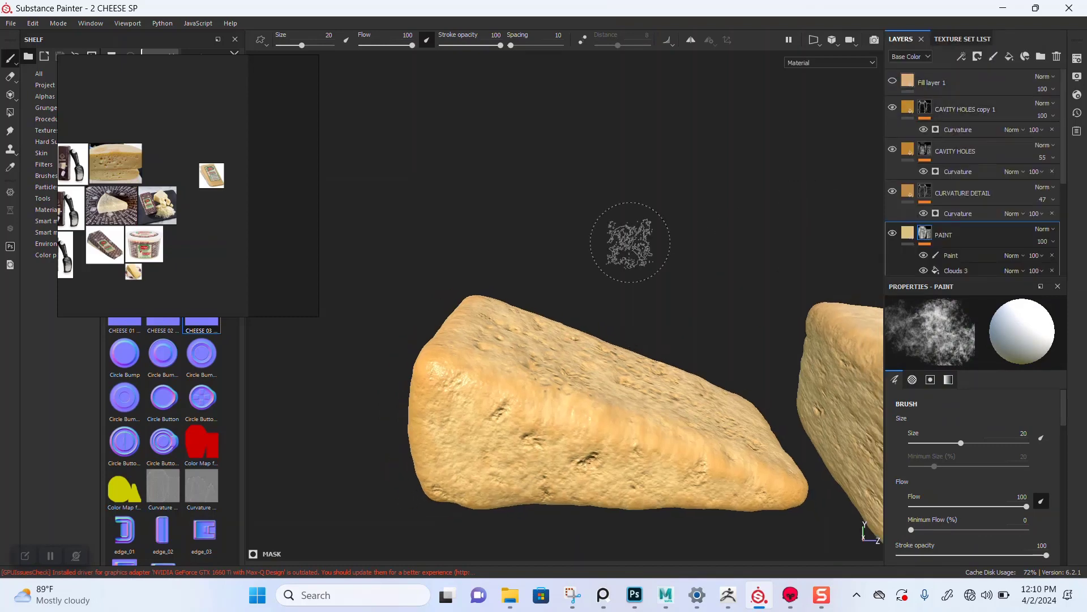
{"action": "mouse_move", "coordinate": [661, 259]}
{"action": "middle_mouse_down", "text": "alt"}
{"action": "mouse_move", "coordinate": [634, 222]}
{"action": "mouse_move", "coordinate": [598, 206]}
{"action": "middle_mouse_up", "text": "alt"}
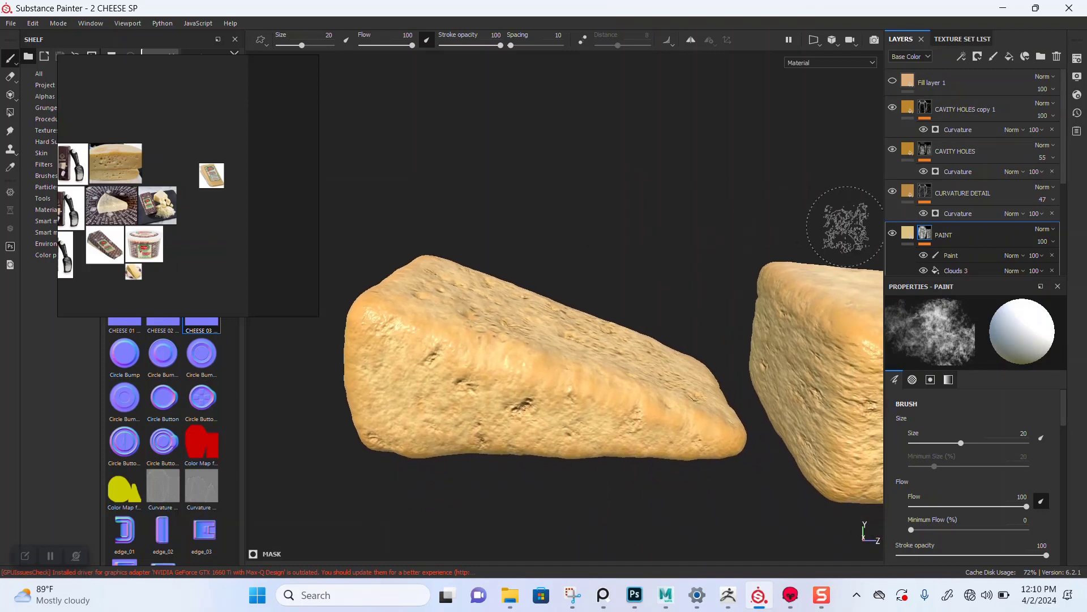
{"action": "scroll", "coordinate": [972, 170], "scroll_direction": "down", "scroll_amount": 1}
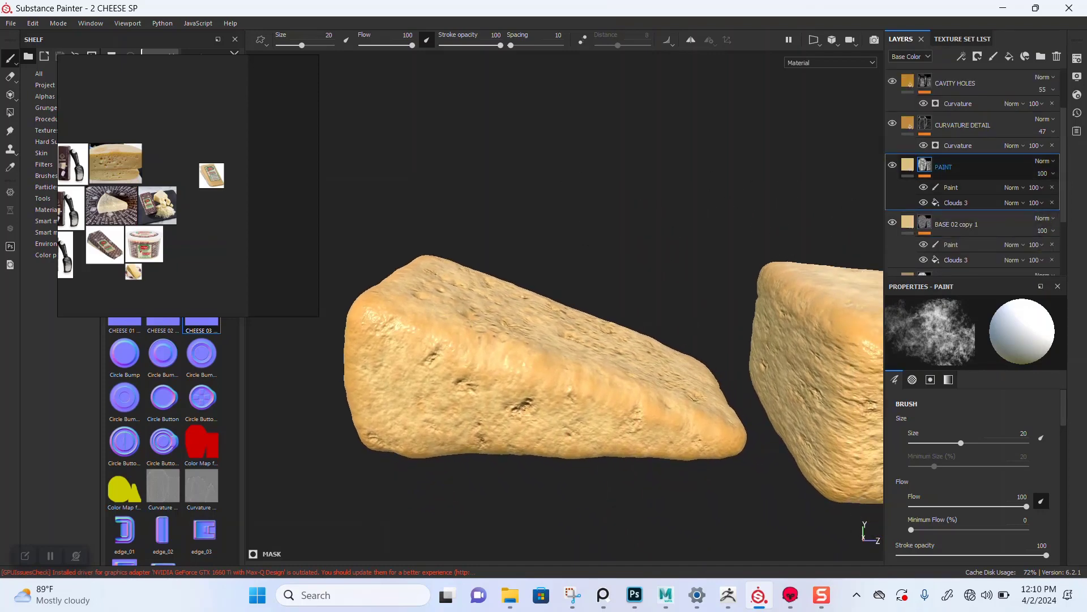
{"action": "key", "text": "ctrl+d"}
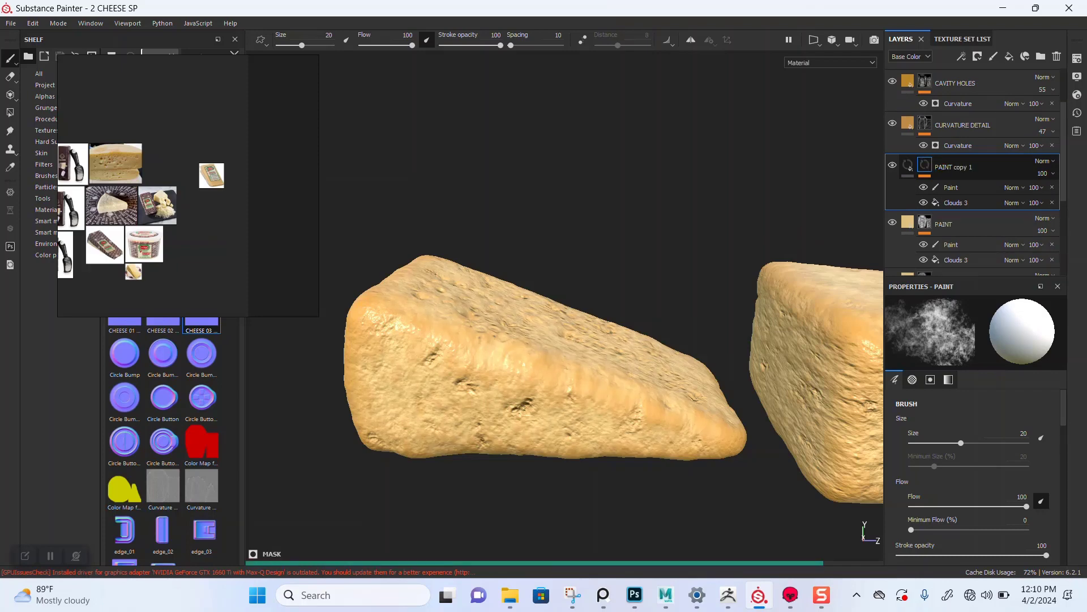
{"action": "mouse_move", "coordinate": [925, 164]}
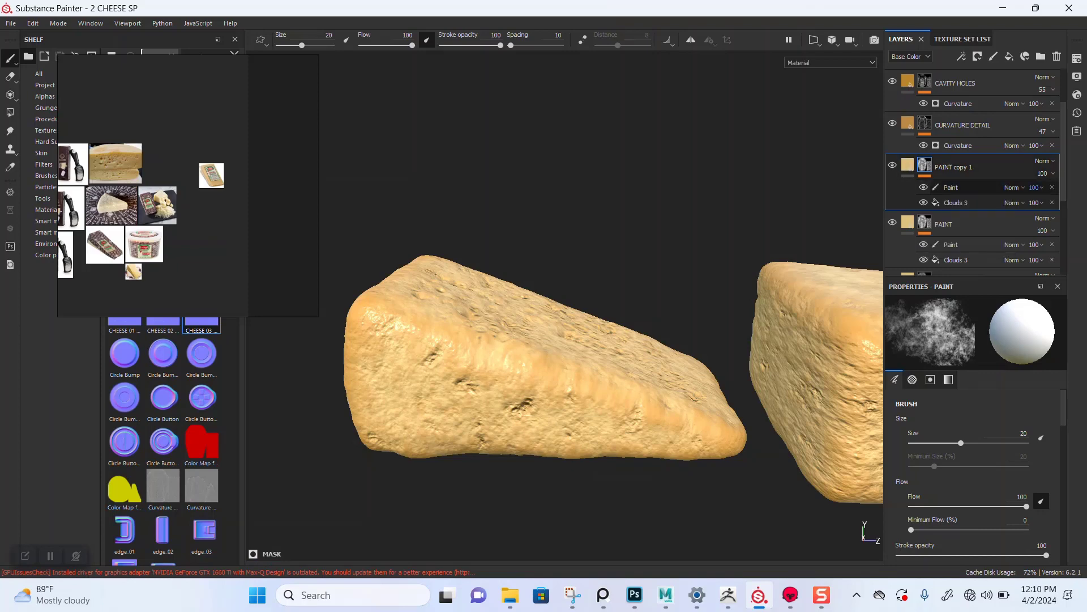
{"action": "right_click", "coordinate": [925, 165]}
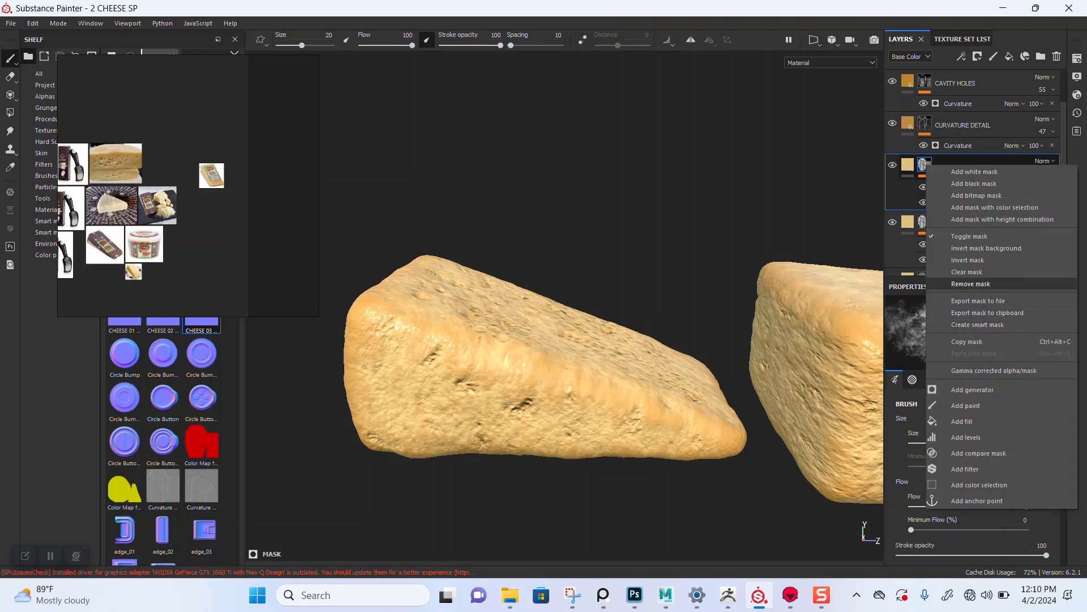
{"action": "left_click", "coordinate": [971, 284]}
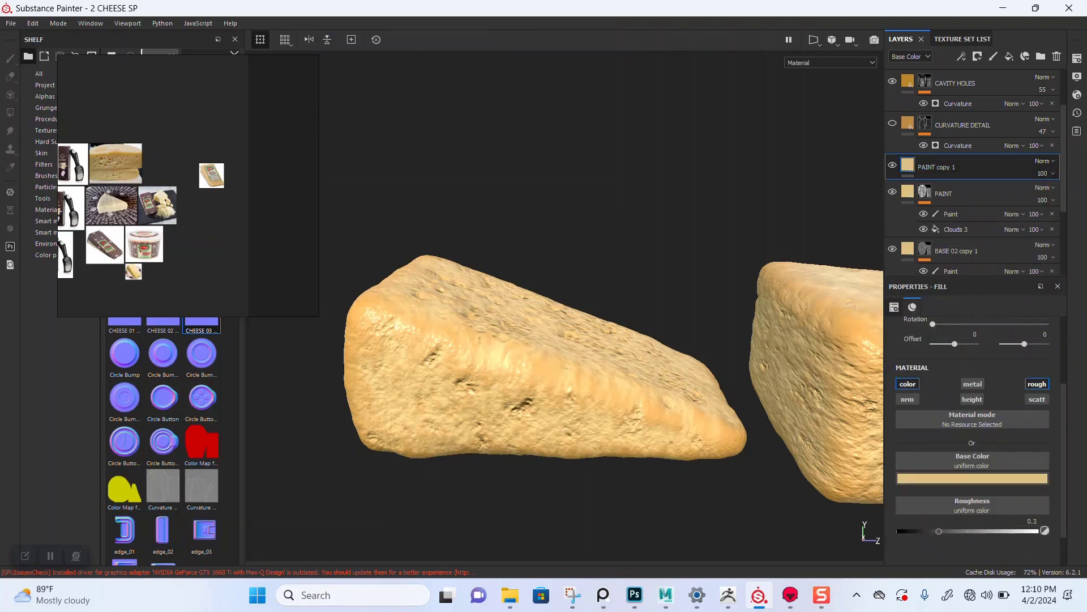
Hide the CURVATURE DETAIL, CAVITY HOLES and CAVITY HOLES copy 1 layers to inspect the plain cheese colour
{"action": "left_click", "coordinate": [892, 123]}
{"action": "scroll", "coordinate": [962, 125], "scroll_direction": "up", "scroll_amount": 2}
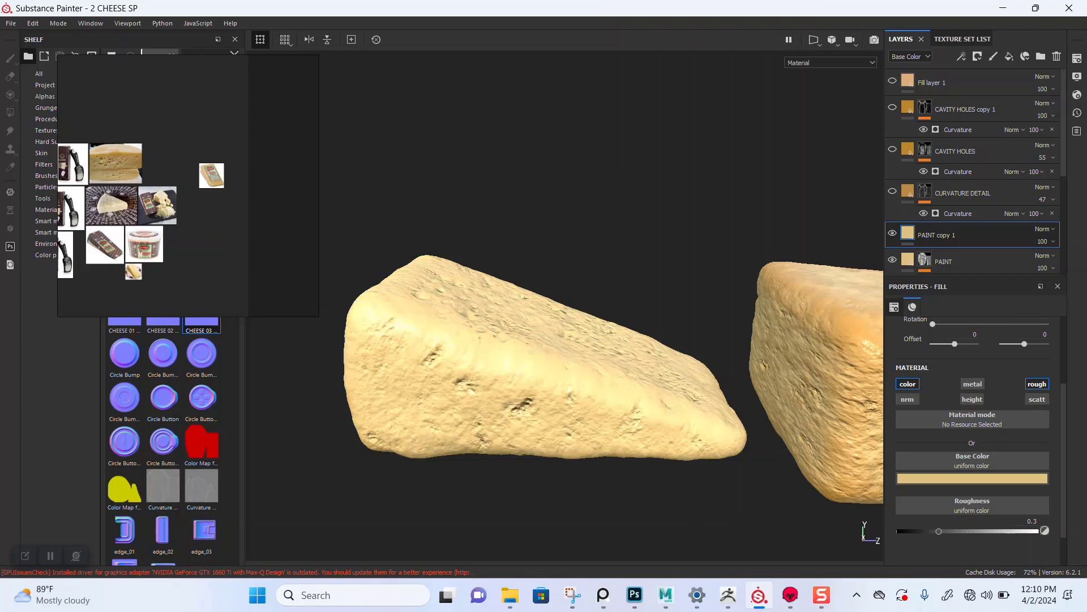
{"action": "scroll", "coordinate": [564, 363], "scroll_direction": "down", "scroll_amount": 1}
{"action": "mouse_move", "coordinate": [565, 362]}
{"action": "left_mouse_down", "text": "alt"}
{"action": "mouse_move", "coordinate": [562, 413]}
{"action": "mouse_move", "coordinate": [565, 349]}
{"action": "left_mouse_up", "text": "alt"}
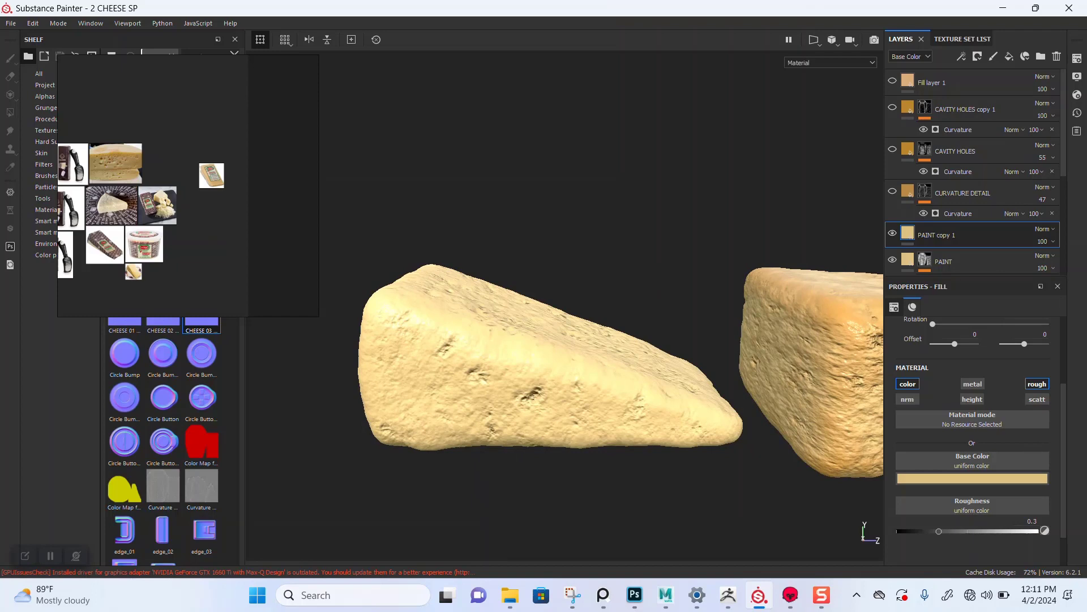
Group all layers from Fill layer 1 down to DETAILED NORNAL MAP into one folder
{"action": "left_click", "coordinate": [963, 83]}
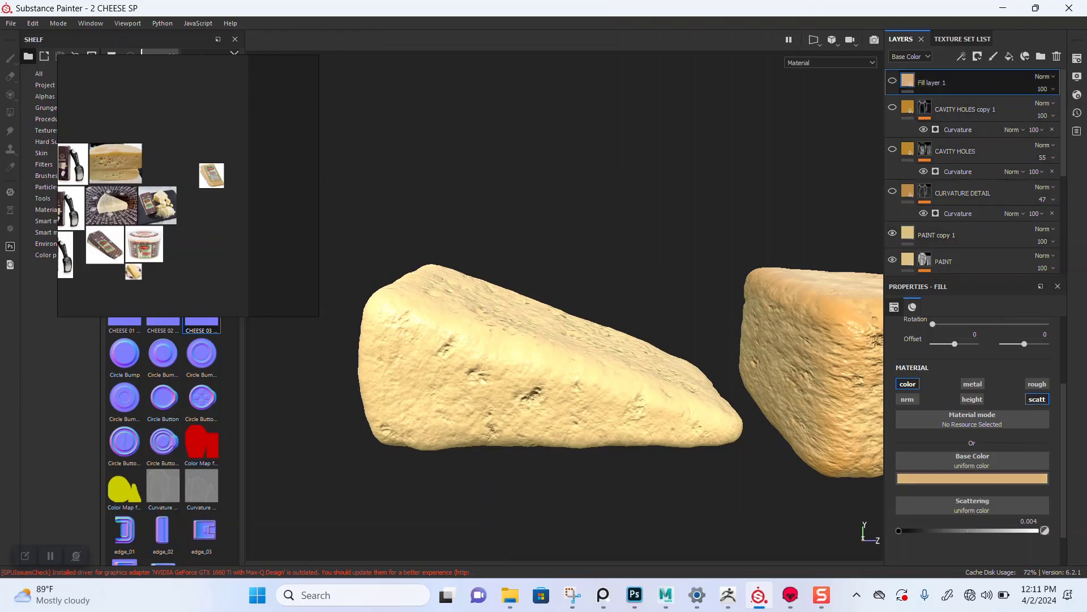
{"action": "scroll", "coordinate": [963, 194], "scroll_direction": "down", "scroll_amount": 5}
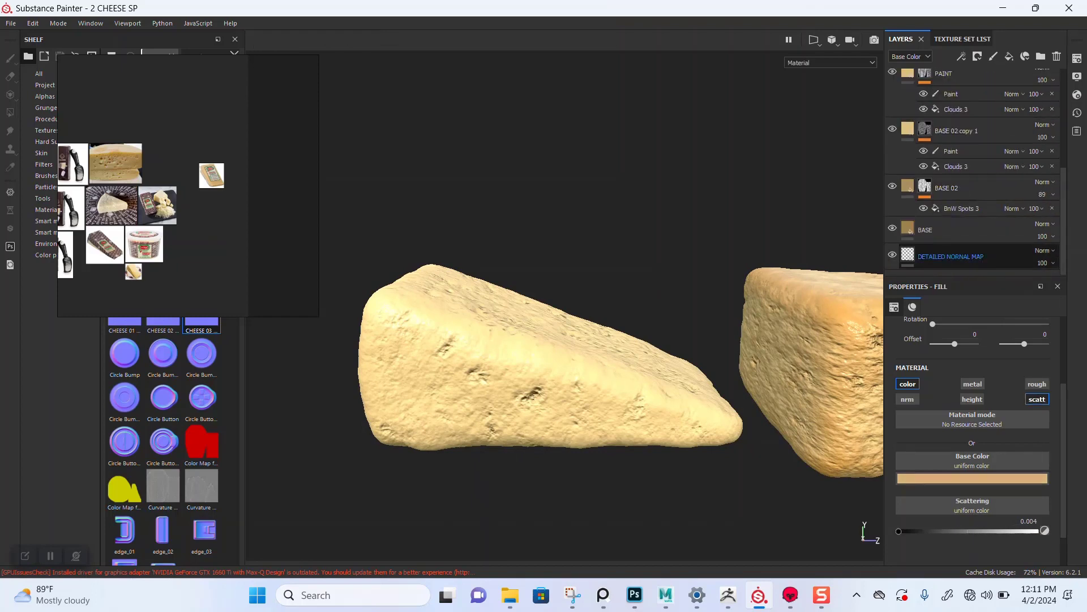
{"action": "left_click", "coordinate": [963, 256], "text": "shift"}
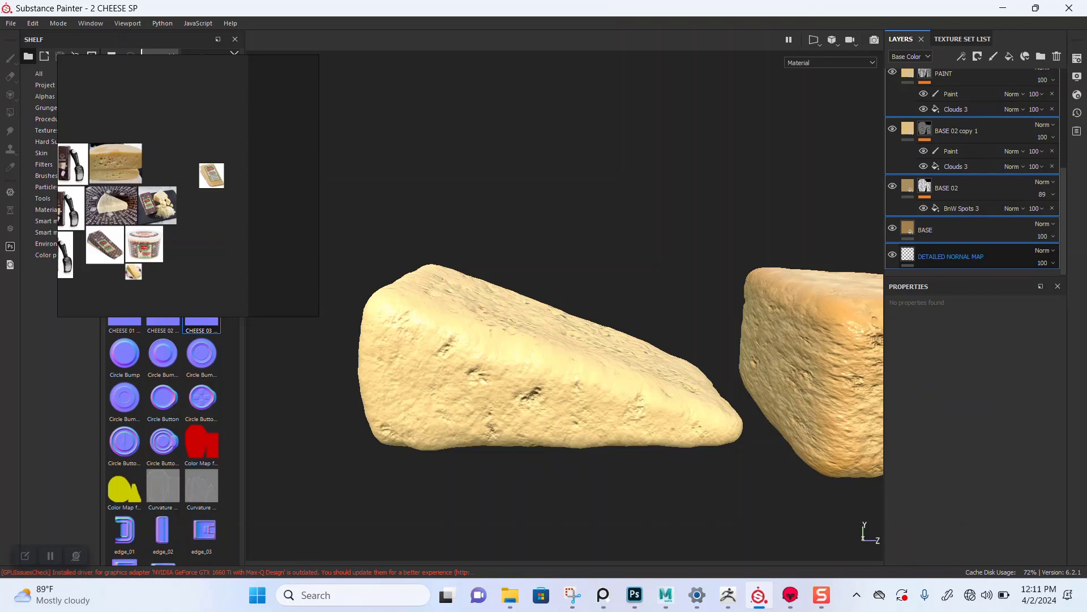
{"action": "key", "text": "ctrl+g"}
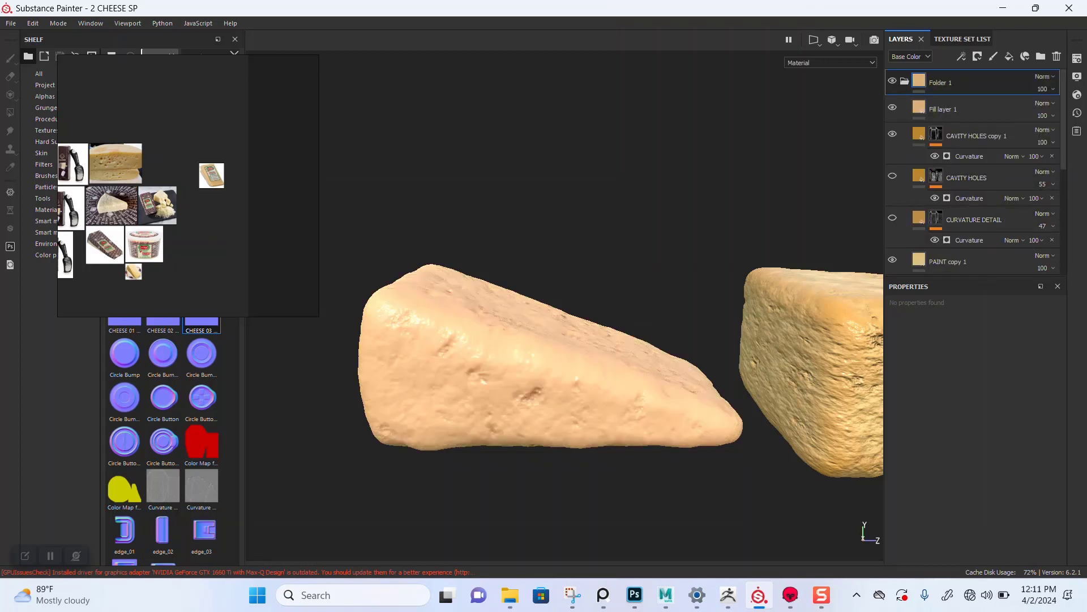
Hide Fill layer 1 and PAINT copy 1, and keep the cavity holes and curvature detail layers shown
{"action": "left_click", "coordinate": [892, 108]}
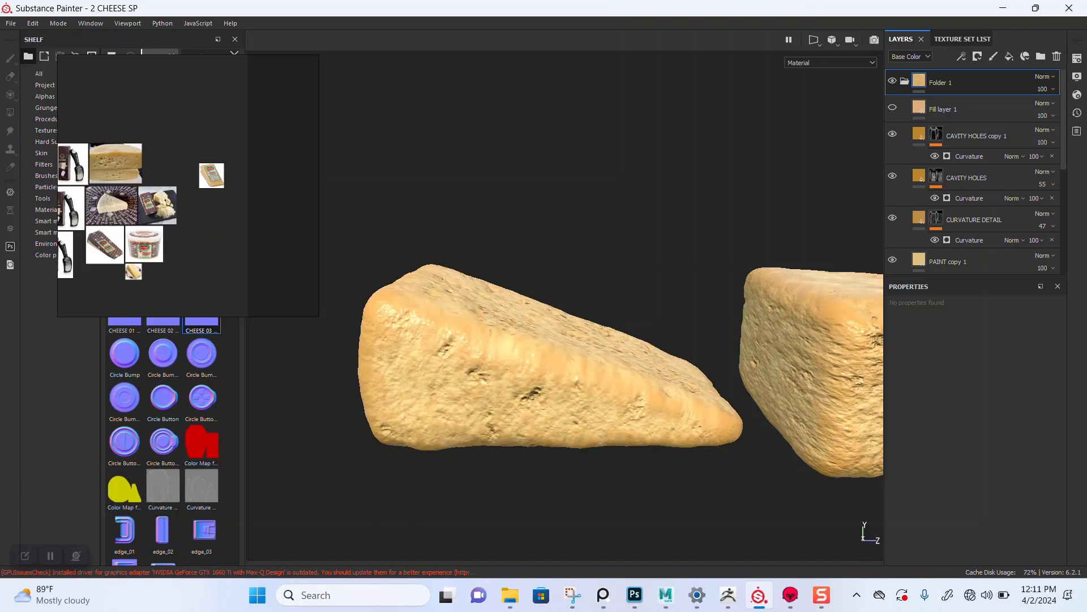
{"action": "scroll", "coordinate": [975, 171], "scroll_direction": "down", "scroll_amount": 1}
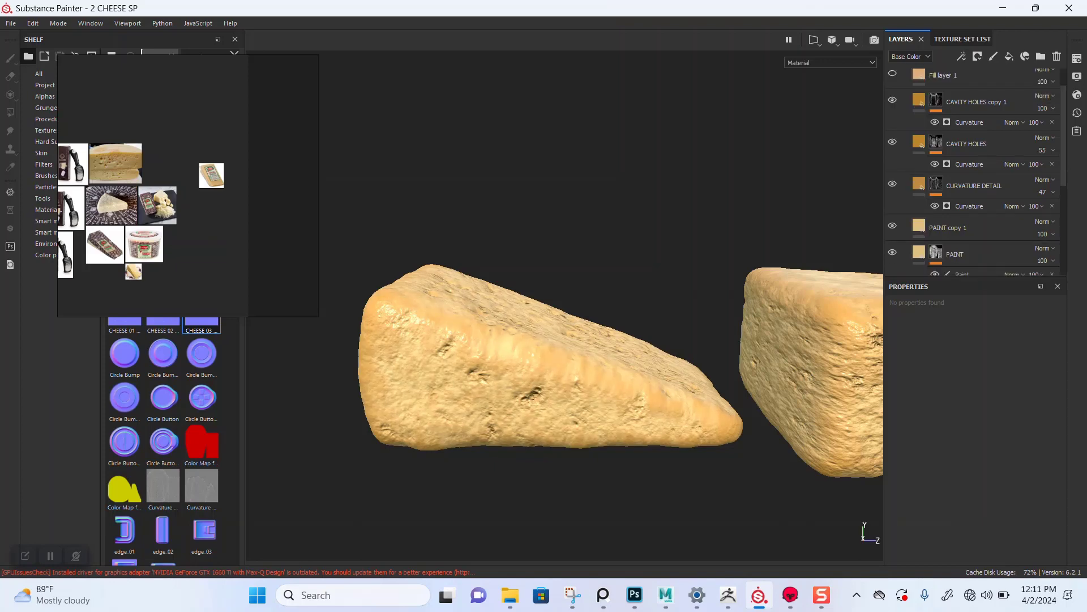
{"action": "left_click", "coordinate": [948, 228]}
{"action": "left_click", "coordinate": [955, 254]}
{"action": "scroll", "coordinate": [963, 227], "scroll_direction": "down", "scroll_amount": 2}
{"action": "scroll", "coordinate": [963, 227], "scroll_direction": "up", "scroll_amount": 2}
{"action": "left_click", "coordinate": [893, 226]}
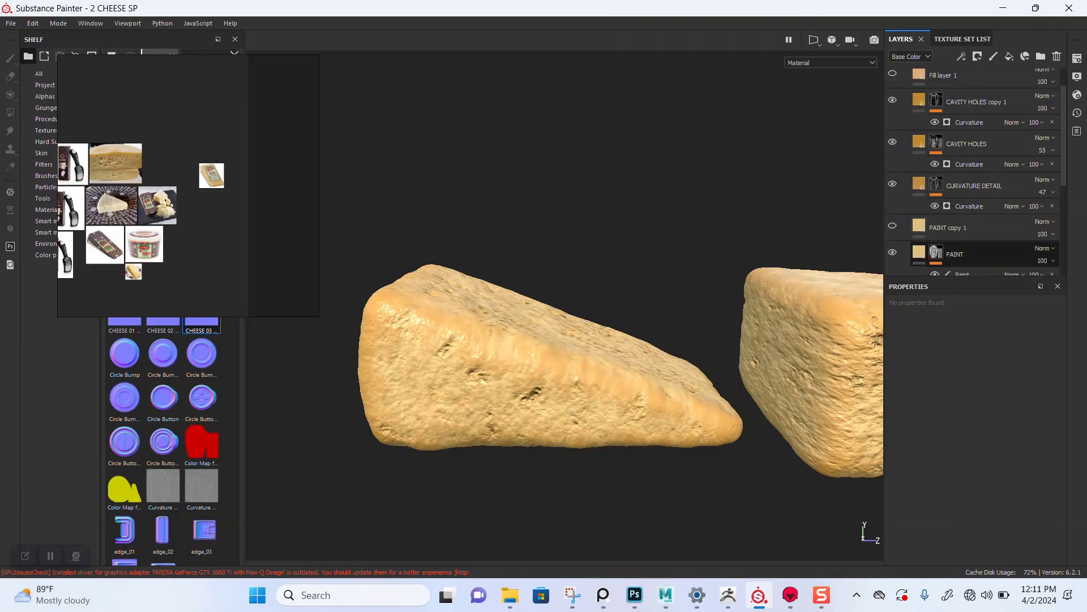
Rename the folder holding all the layers to CHEESE GOLD and duplicate it
{"action": "scroll", "coordinate": [985, 253], "scroll_direction": "up", "scroll_amount": 1}
{"action": "left_click", "coordinate": [905, 82]}
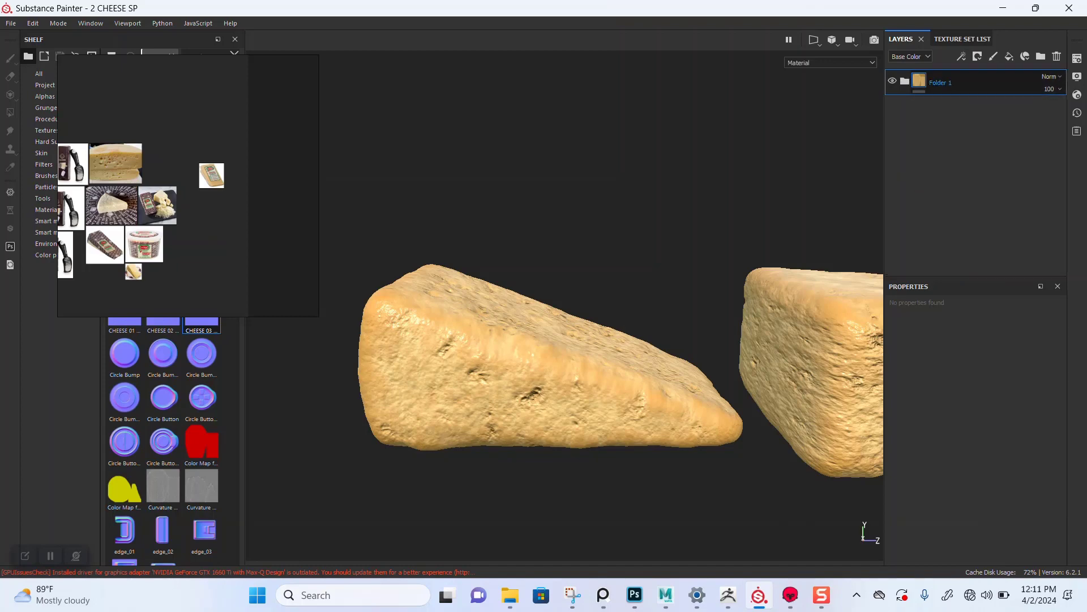
{"action": "double_click", "coordinate": [942, 83]}
{"action": "type", "text": "T"}
{"action": "key", "text": "BackSpace"}
{"action": "key", "text": "BackSpace"}
{"action": "type", "text": "CHEESE GOLD"}
{"action": "key", "text": "Return"}
{"action": "key", "text": "ctrl+d"}
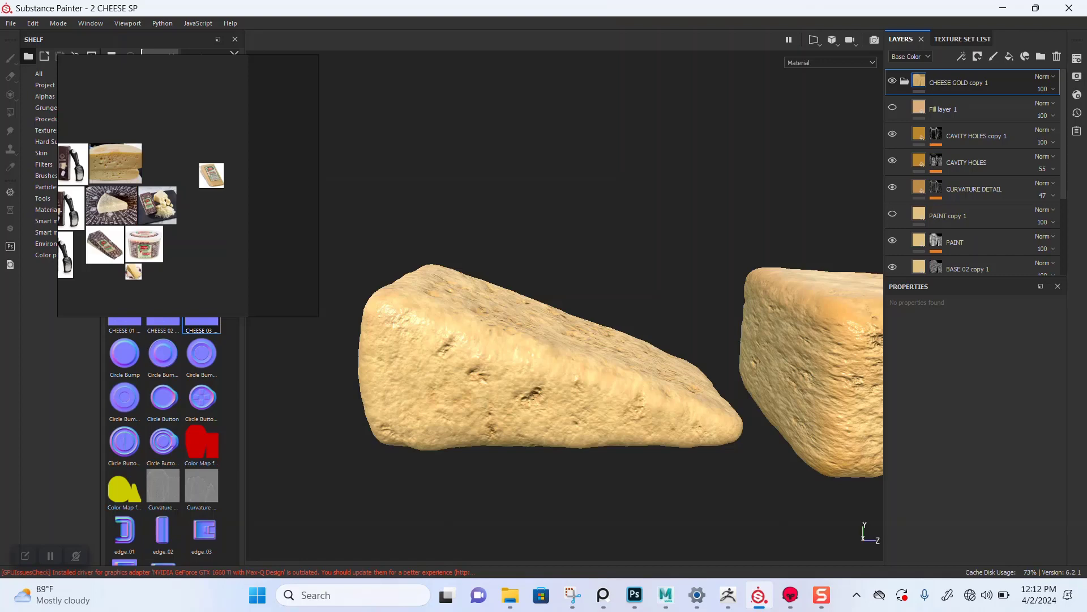
Group CAVITY HOLES copy 1, CAVITY HOLES and CURVATURE DETAIL in the duplicated folder into a subfolder named BROWN EDGE CAVITY
{"action": "left_click", "coordinate": [977, 136]}
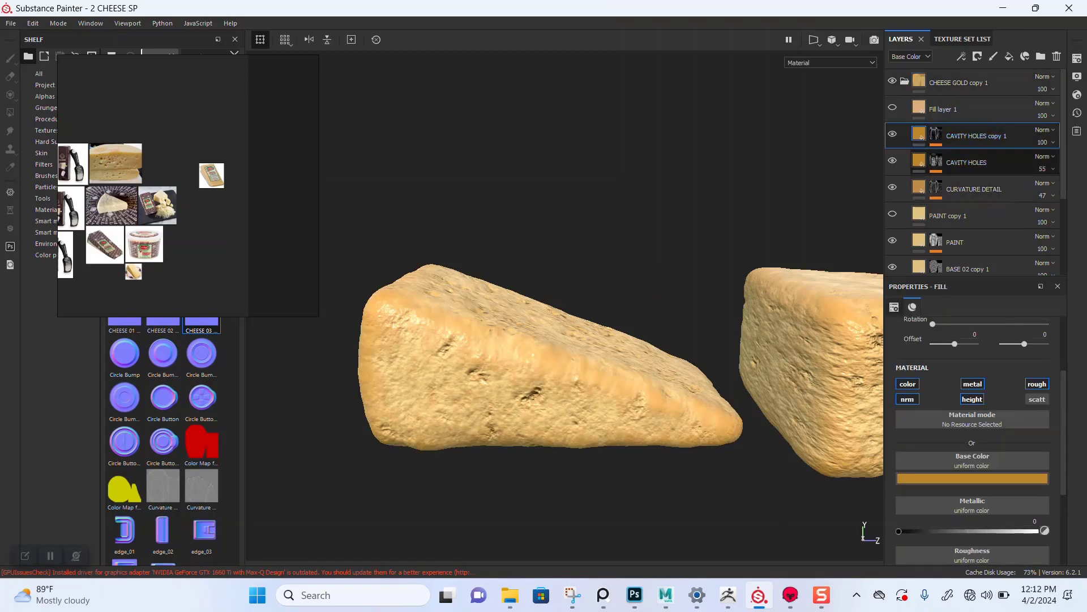
{"action": "left_click", "coordinate": [975, 189], "text": "shift"}
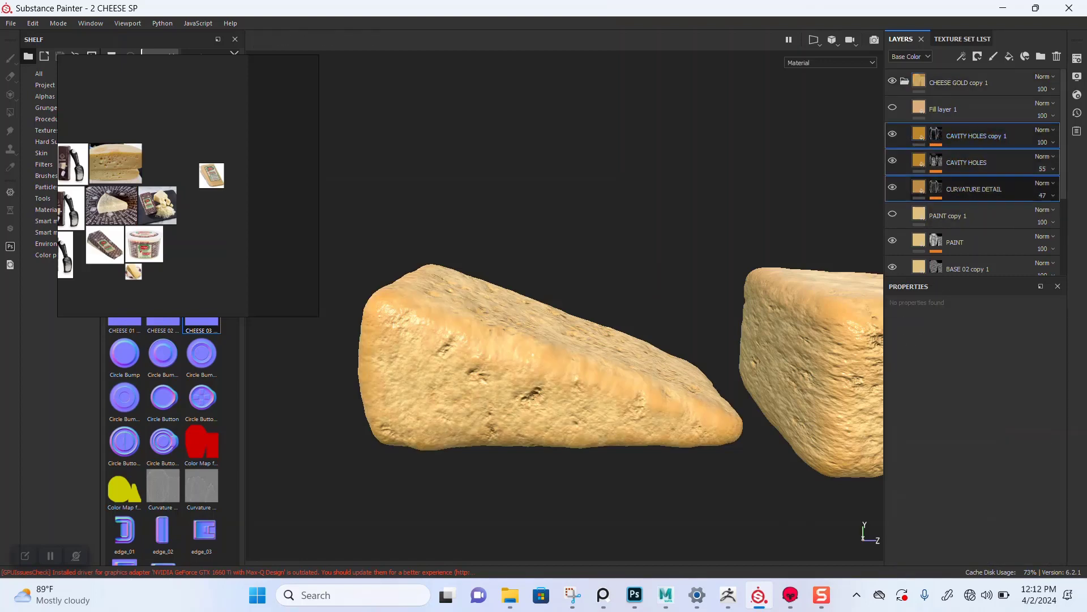
{"action": "key", "text": "ctrl+g"}
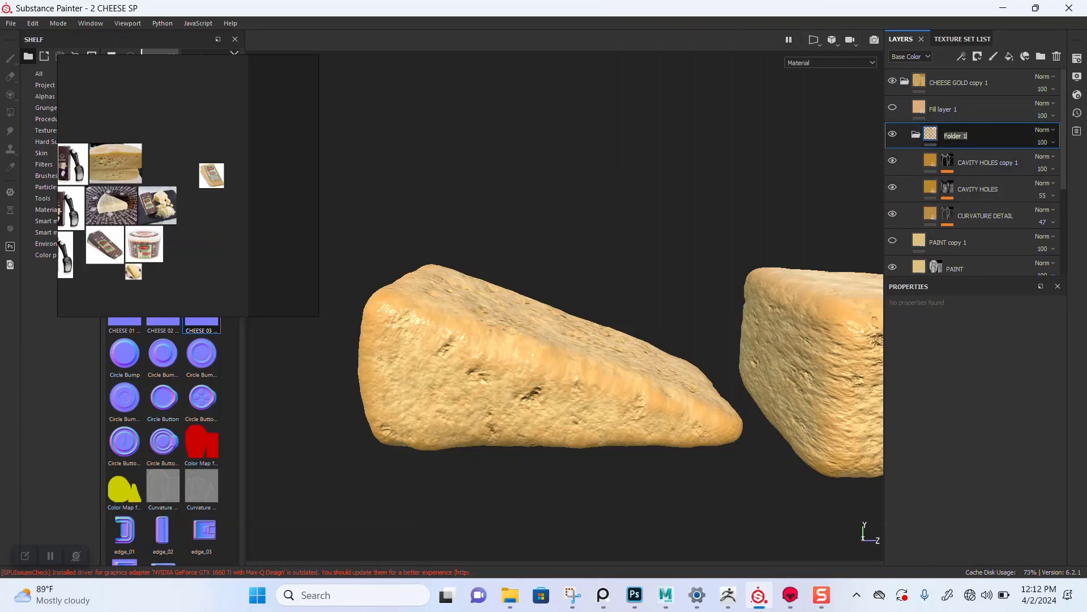
{"action": "type", "text": "BROWN EDGE CAVITY"}
{"action": "key", "text": "Return"}
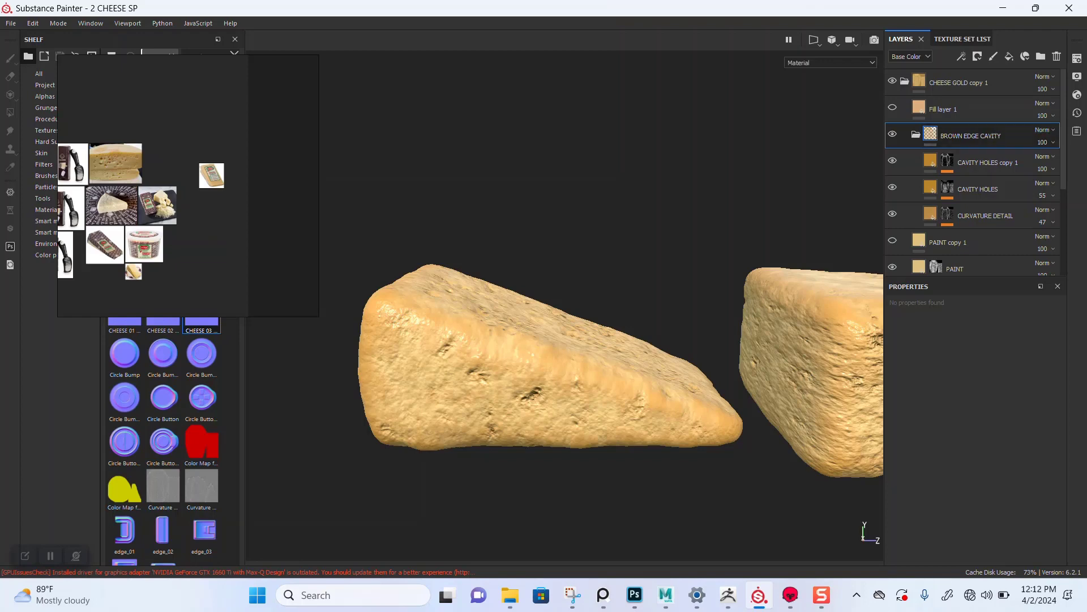
Collapse the BROWN EDGE CAVITY folder and lower its opacity to 48
{"action": "left_click", "coordinate": [916, 135]}
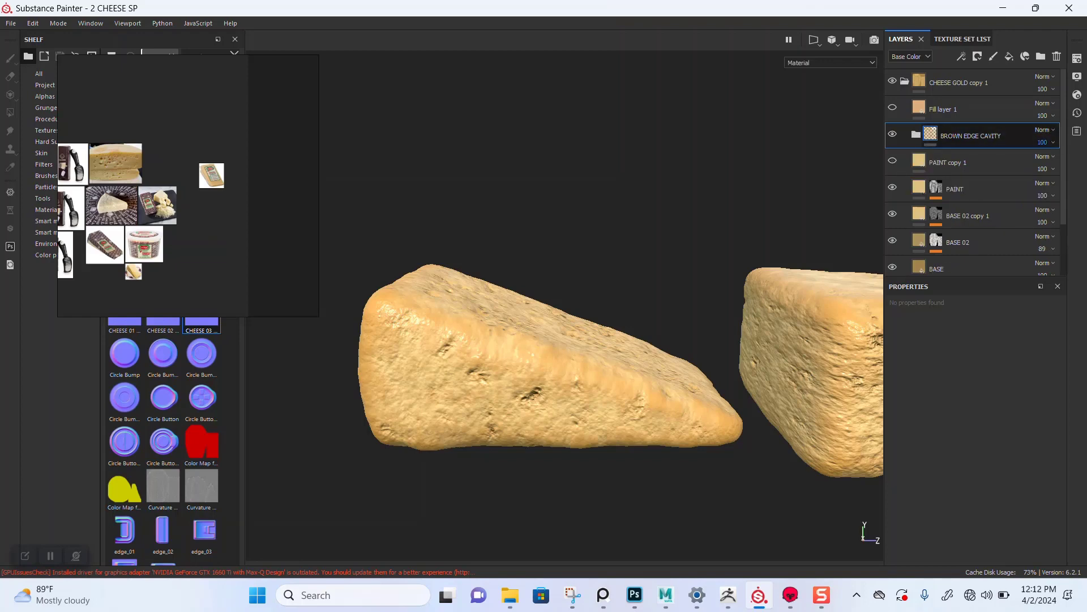
{"action": "left_click", "coordinate": [1047, 142]}
{"action": "left_click", "coordinate": [1053, 163]}
{"action": "left_click_drag", "start_coordinate": [1053, 163], "coordinate": [1057, 163]}
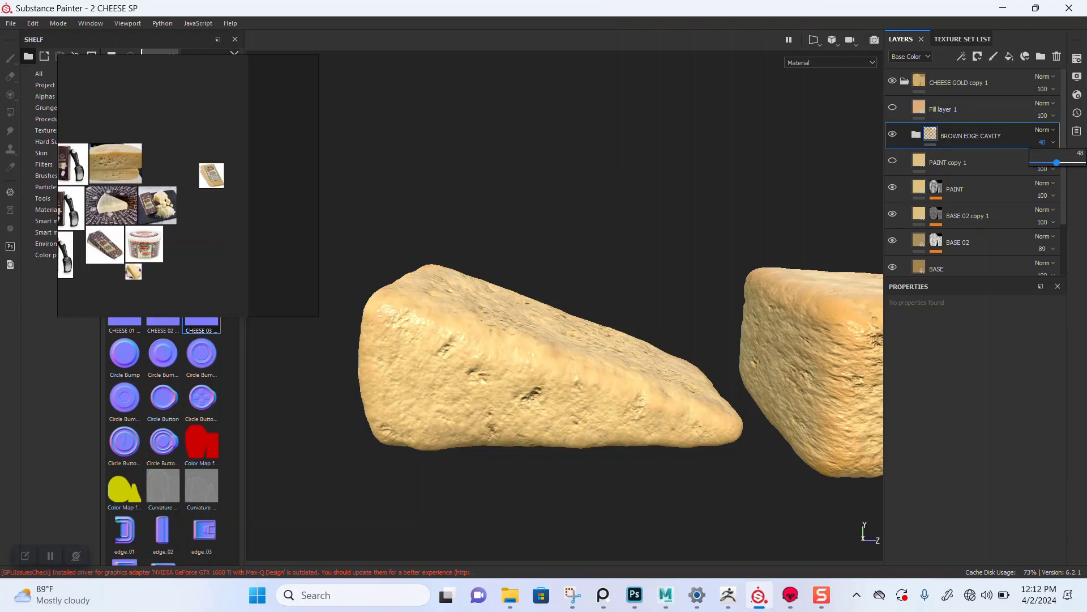
{"action": "key", "text": "Escape"}
{"action": "mouse_move", "coordinate": [544, 363]}
{"action": "left_mouse_down", "text": "alt"}
{"action": "mouse_move", "coordinate": [561, 371]}
{"action": "mouse_move", "coordinate": [565, 409]}
{"action": "mouse_move", "coordinate": [561, 375]}
{"action": "left_mouse_up", "text": "alt"}
{"action": "scroll", "coordinate": [561, 375], "scroll_direction": "up", "scroll_amount": 2}
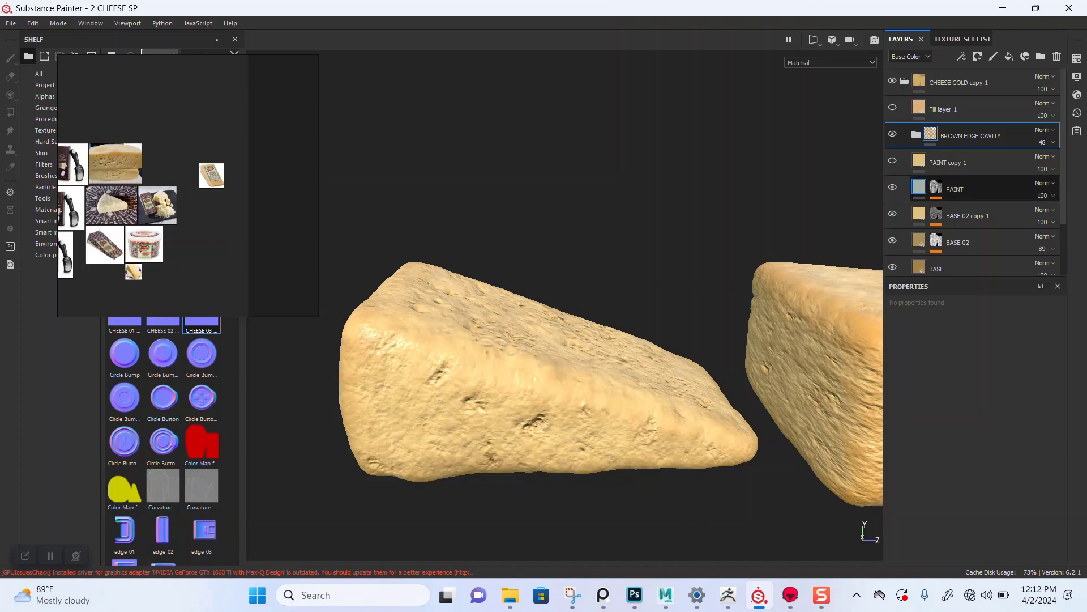
Make the PAINT layer's base color a paler, less saturated cream and save the project
{"action": "left_click", "coordinate": [920, 187]}
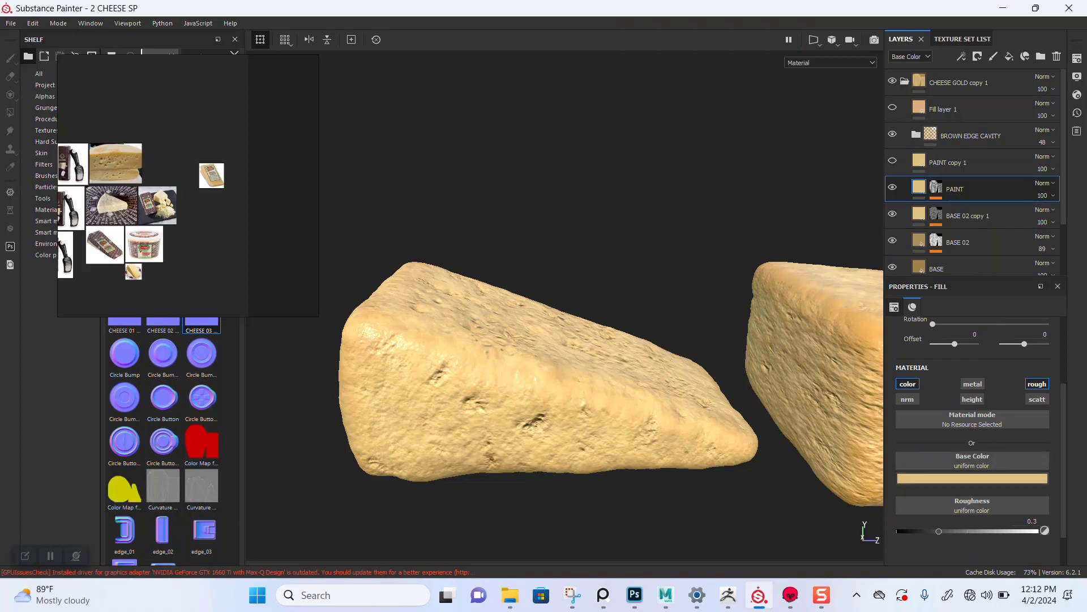
{"action": "left_click", "coordinate": [972, 478]}
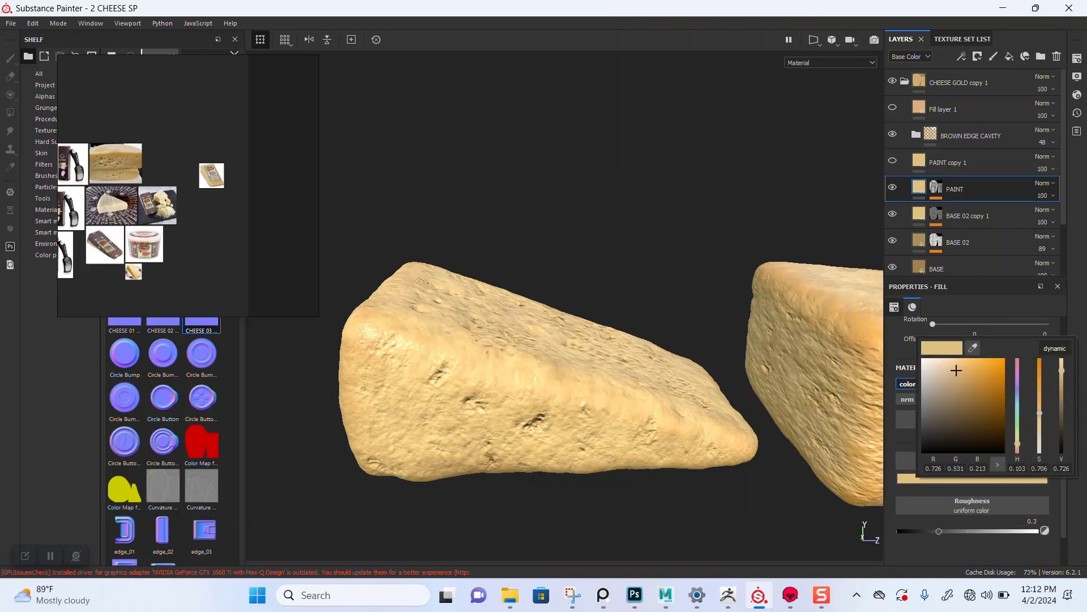
{"action": "left_click_drag", "start_coordinate": [956, 370], "coordinate": [952, 370]}
{"action": "left_click_drag", "start_coordinate": [951, 370], "coordinate": [948, 370]}
{"action": "key", "text": "Escape"}
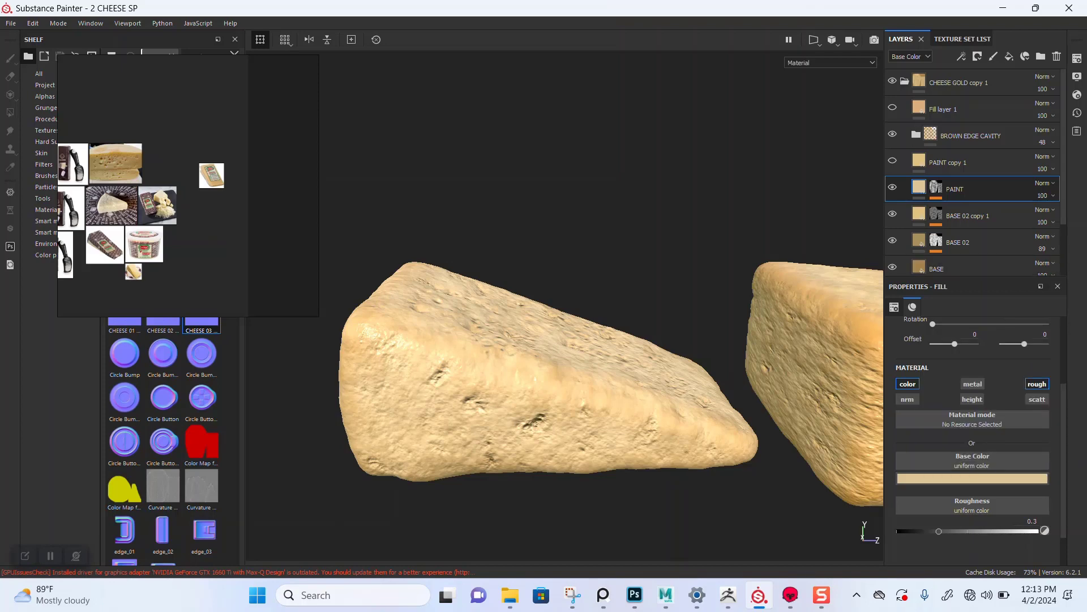
{"action": "mouse_move", "coordinate": [543, 374]}
{"action": "left_mouse_down", "text": "alt"}
{"action": "mouse_move", "coordinate": [601, 348]}
{"action": "mouse_move", "coordinate": [561, 366]}
{"action": "left_mouse_up", "text": "alt"}
{"action": "scroll", "coordinate": [566, 363], "scroll_direction": "down", "scroll_amount": 3}
{"action": "key", "text": "ctrl+s"}
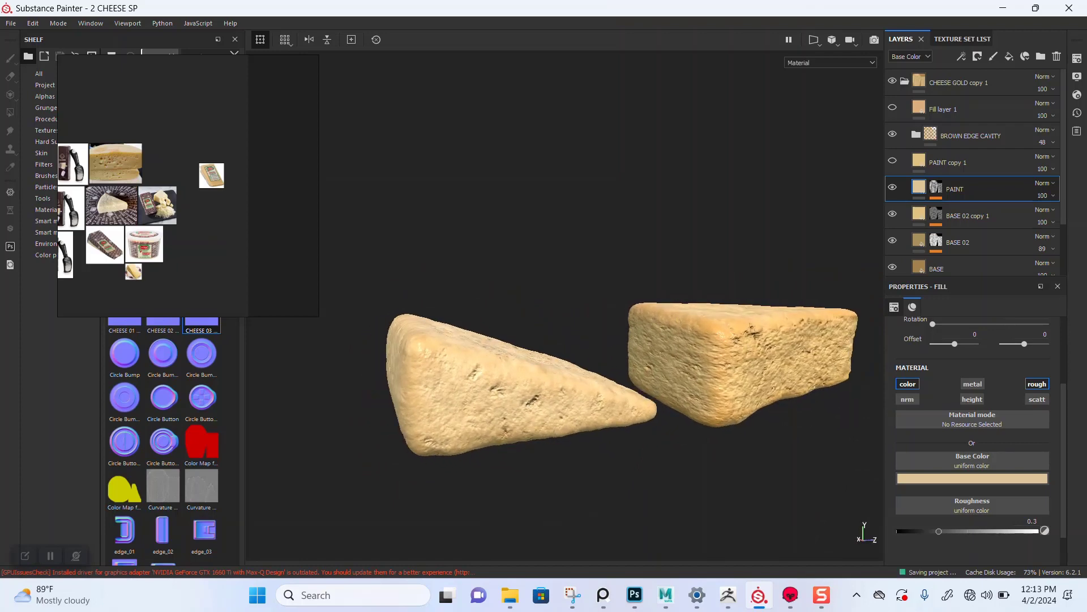
Reduce the BROWN EDGE CAVITY folder's opacity to 35 and save the project
{"action": "left_click_drag", "start_coordinate": [543, 362], "coordinate": [566, 360], "text": "alt"}
{"action": "scroll", "coordinate": [566, 390], "scroll_direction": "up", "scroll_amount": 3}
{"action": "middle_click_drag", "start_coordinate": [566, 359], "coordinate": [573, 334], "text": "alt"}
{"action": "left_click_drag", "start_coordinate": [574, 334], "coordinate": [570, 315], "text": "alt"}
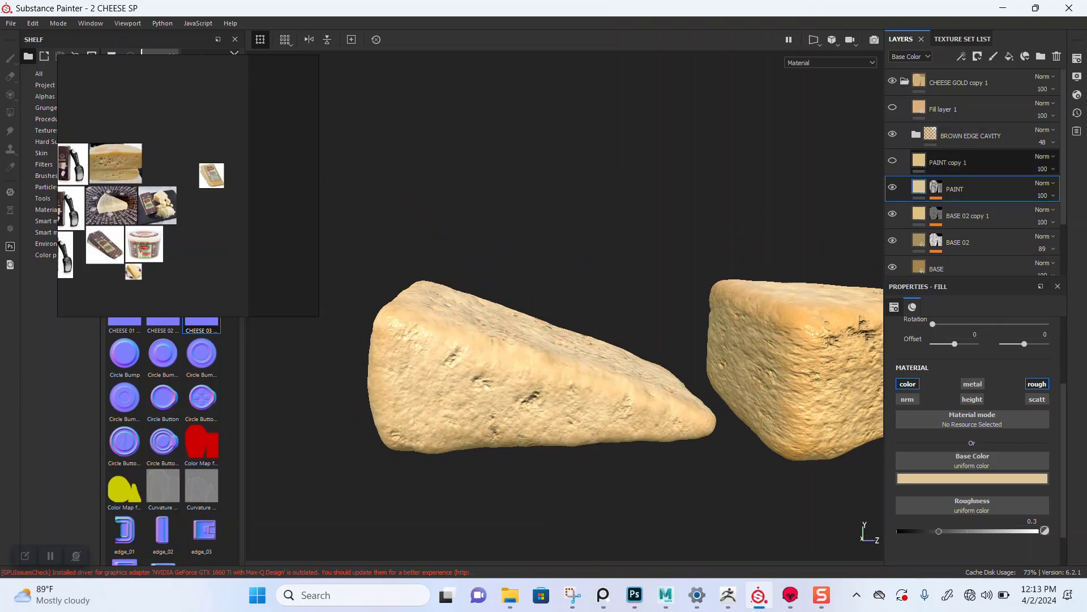
{"action": "left_click", "coordinate": [978, 136]}
{"action": "left_click", "coordinate": [1044, 143]}
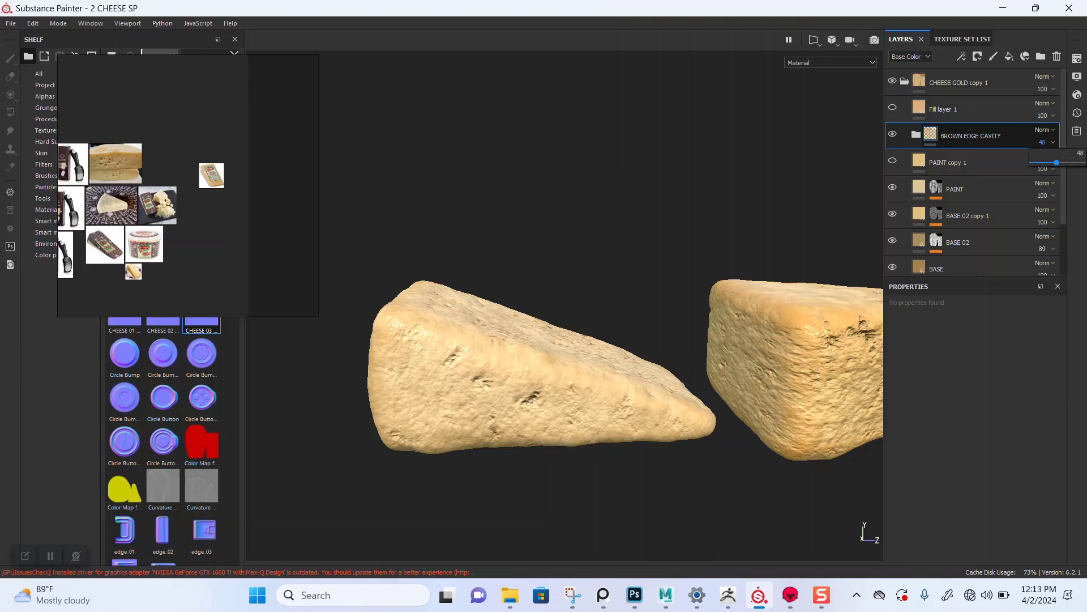
{"action": "left_click_drag", "start_coordinate": [1058, 162], "coordinate": [1053, 162]}
{"action": "scroll", "coordinate": [566, 363], "scroll_direction": "down", "scroll_amount": 1}
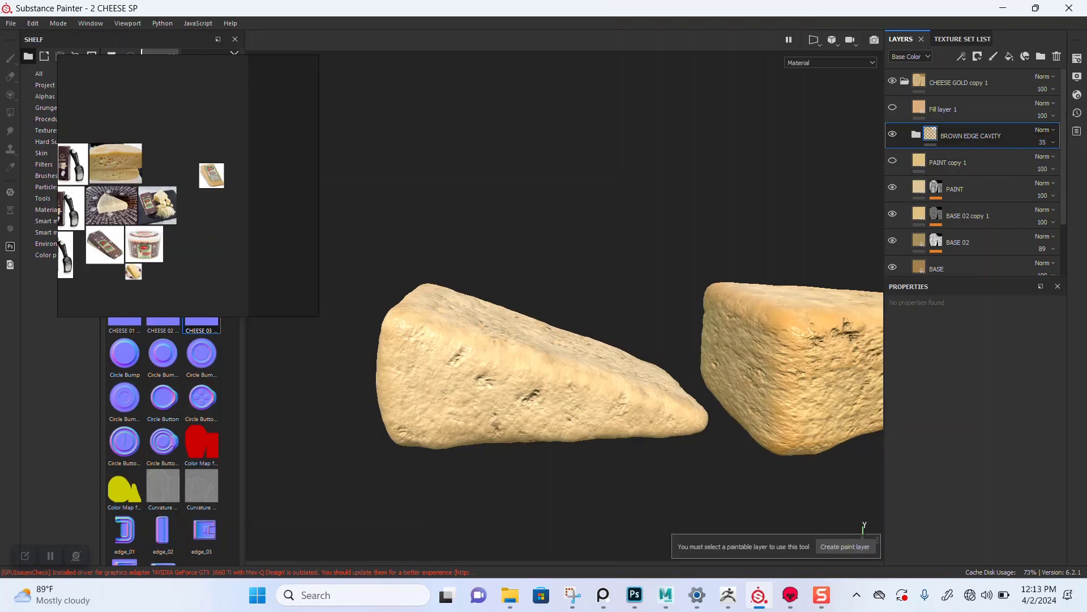
{"action": "key", "text": "ctrl+s"}
Set up the texture export to include only the Base_Color map of CHESSE_01_MAT, excluding CHESSE_02_MAT
{"action": "right_click_drag", "start_coordinate": [805, 113], "coordinate": [922, 93]}
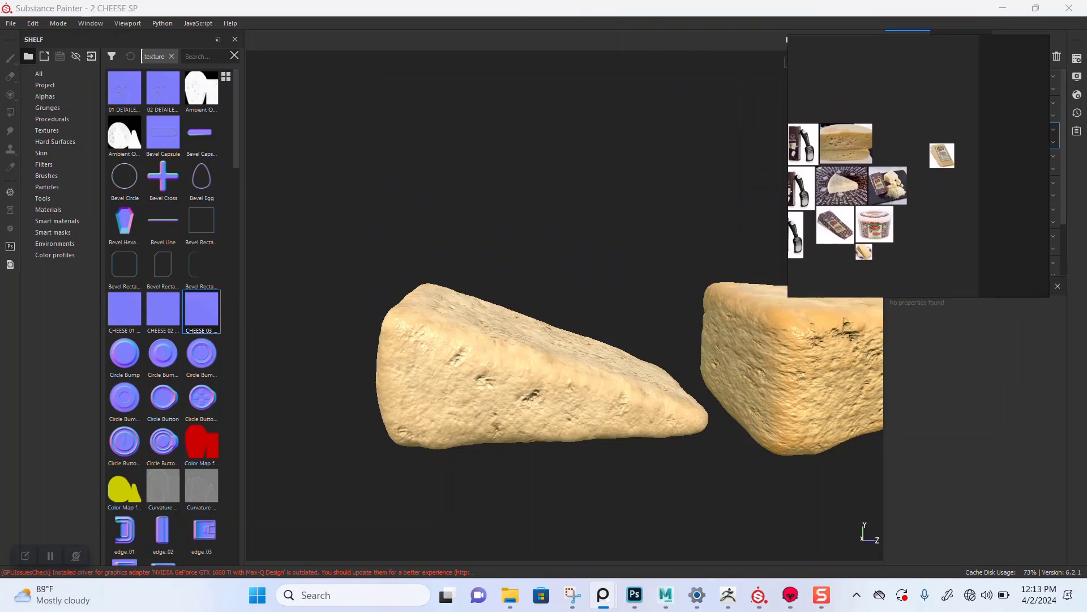
{"action": "left_click", "coordinate": [11, 24]}
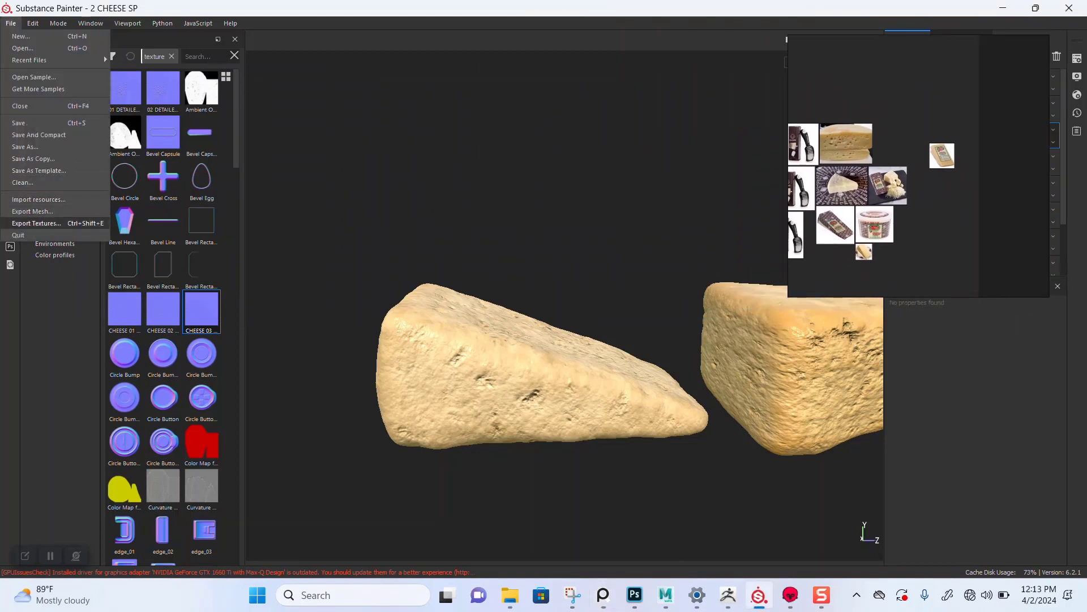
{"action": "left_click", "coordinate": [40, 222]}
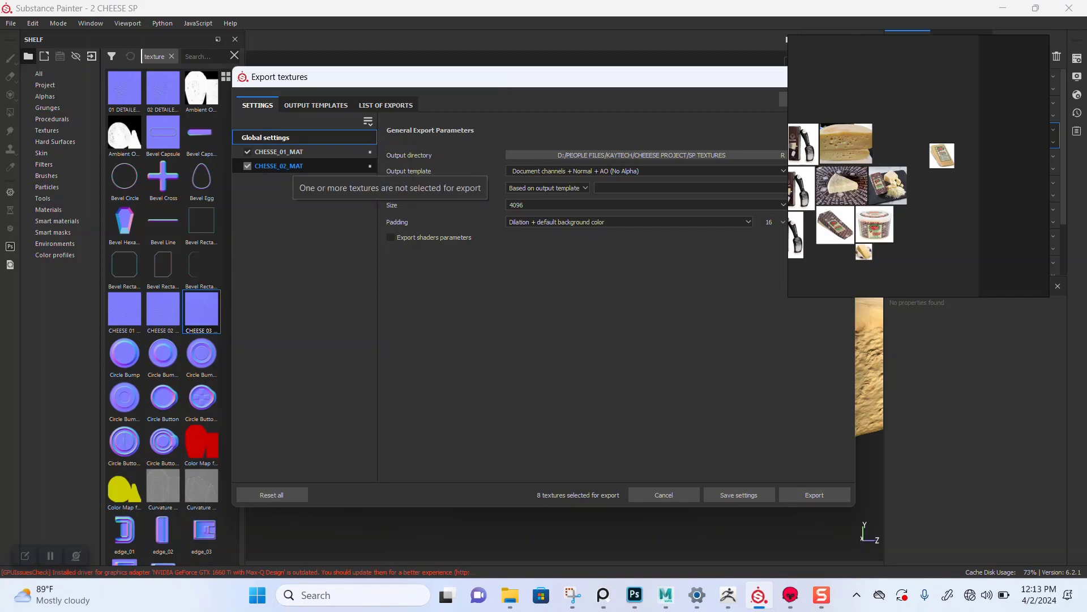
{"action": "left_click", "coordinate": [248, 166]}
{"action": "left_click", "coordinate": [278, 152]}
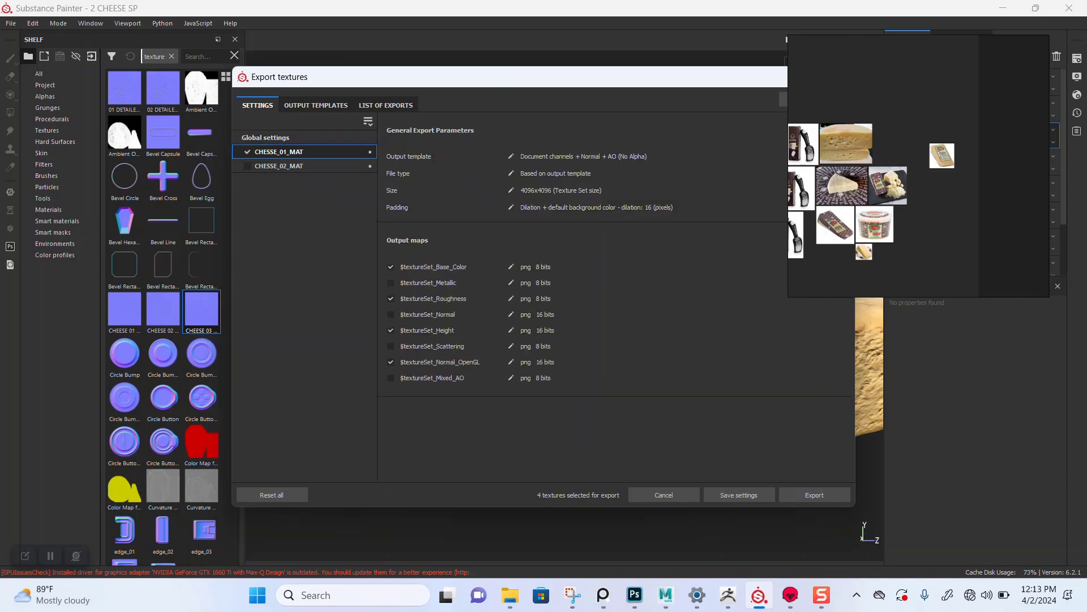
{"action": "left_click_drag", "start_coordinate": [391, 298], "coordinate": [391, 362]}
Switch to File Explorer and create a new folder inside CHEEESE PROJECT's SP TEXTURES folder
{"action": "mouse_move", "coordinate": [510, 594]}
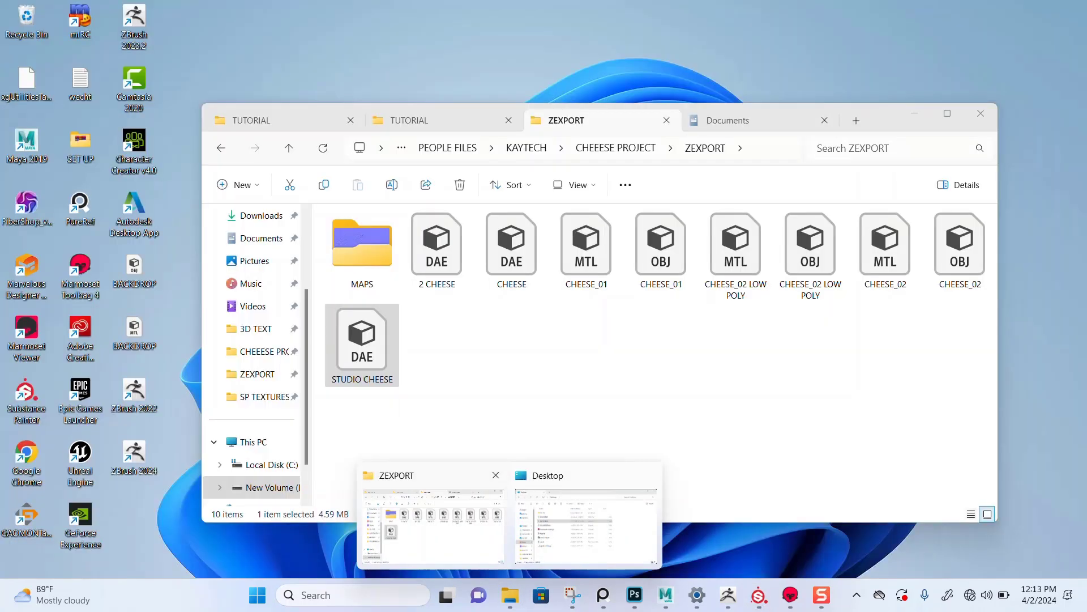
{"action": "left_click", "coordinate": [433, 524]}
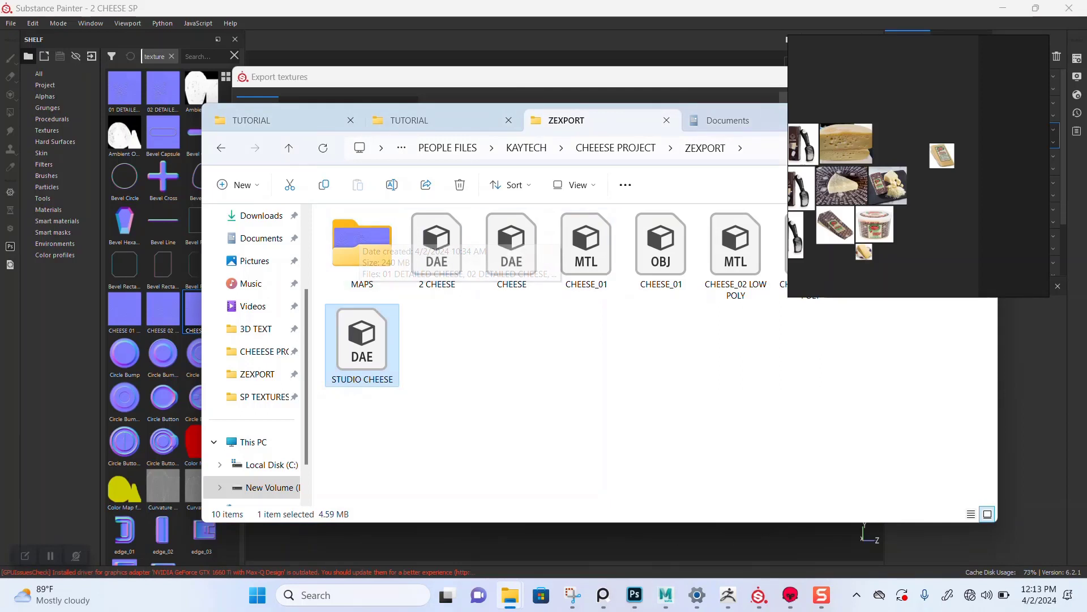
{"action": "left_click", "coordinate": [616, 147]}
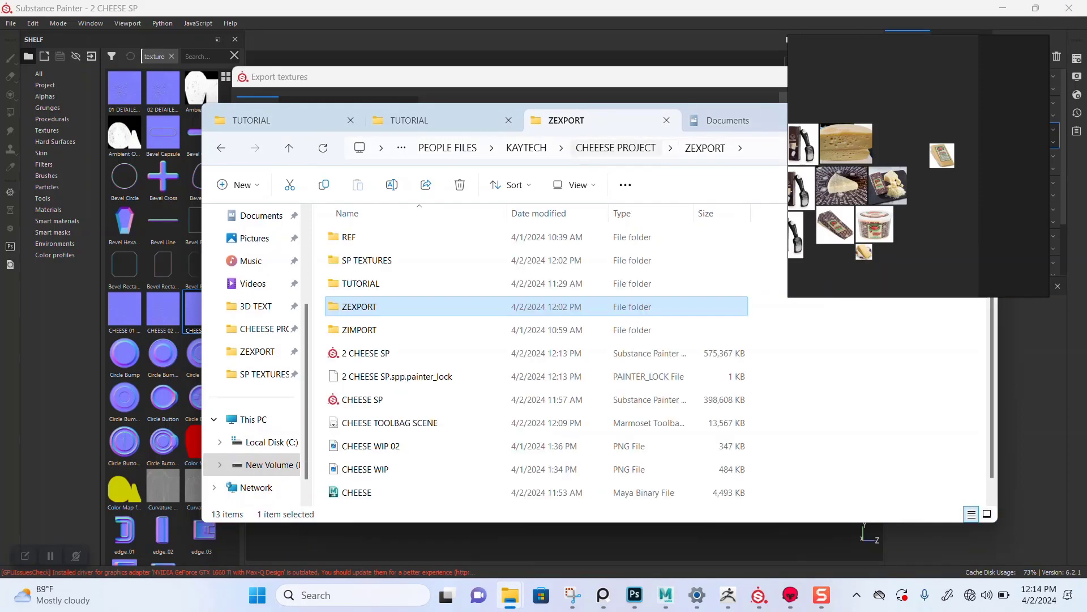
{"action": "double_click", "coordinate": [379, 260]}
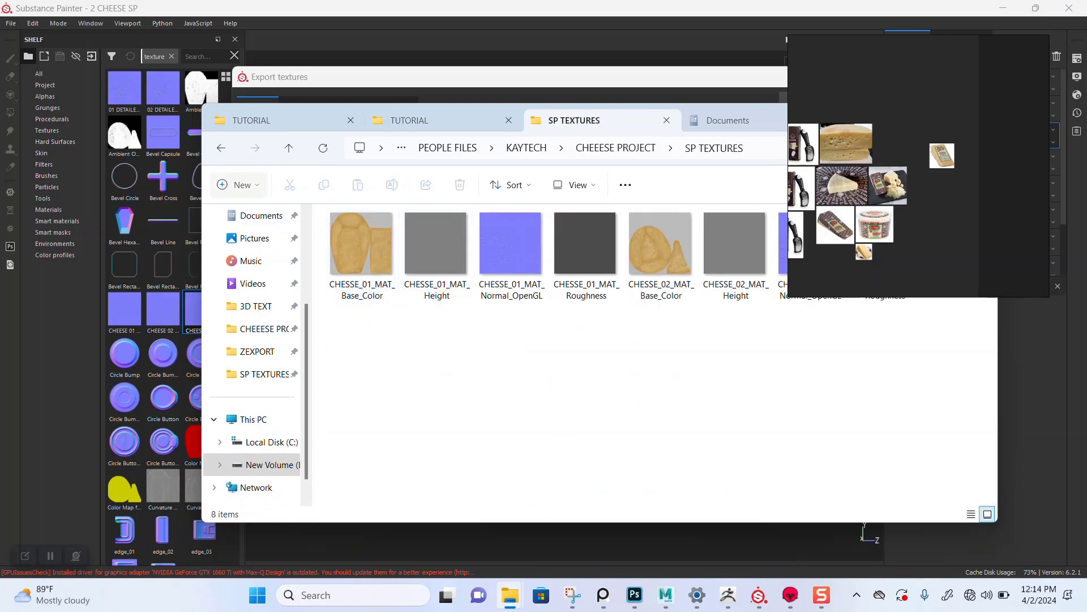
{"action": "left_click", "coordinate": [238, 185]}
{"action": "left_click", "coordinate": [253, 218]}
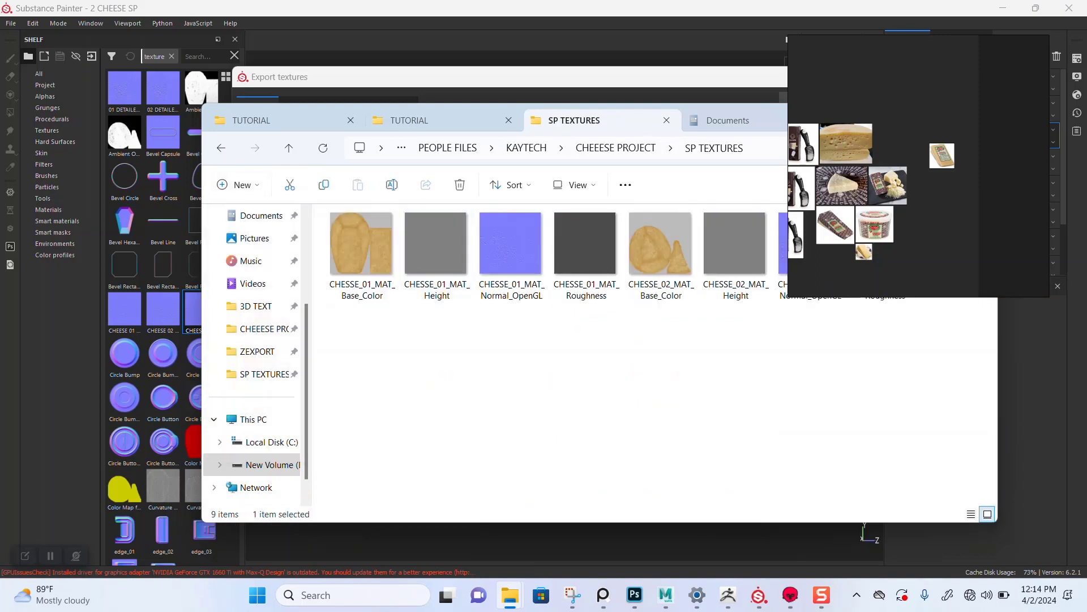
{"action": "left_click", "coordinate": [766, 147]}
{"action": "left_click", "coordinate": [589, 362]}
Rename the new folder in SP TEXTURES as ALBEDO and open it
{"action": "right_click_drag", "start_coordinate": [929, 233], "coordinate": [422, 99]}
{"action": "left_click", "coordinate": [958, 246]}
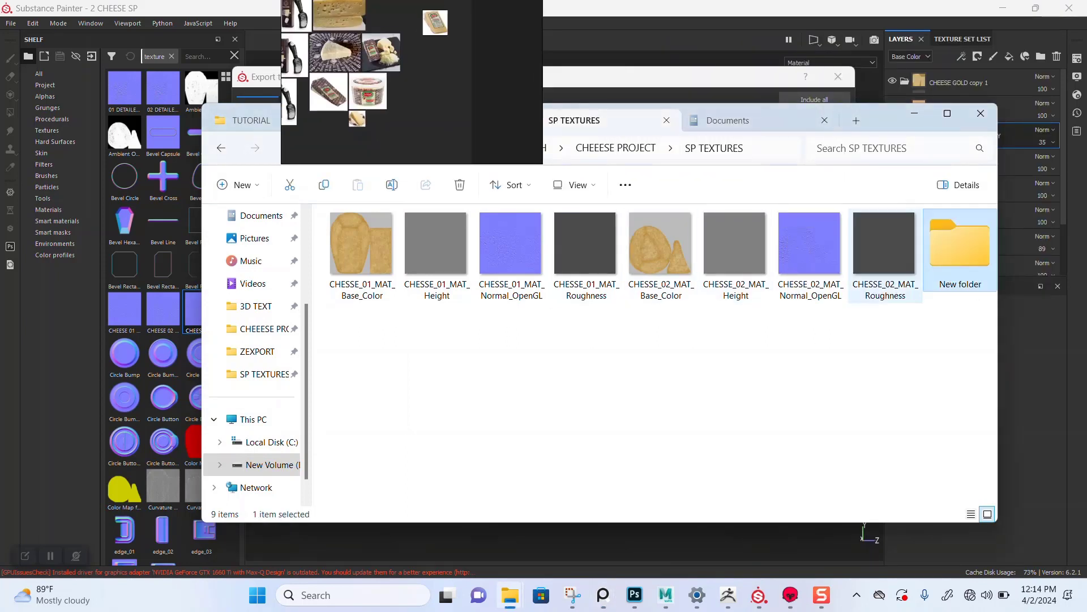
{"action": "left_click", "coordinate": [392, 185]}
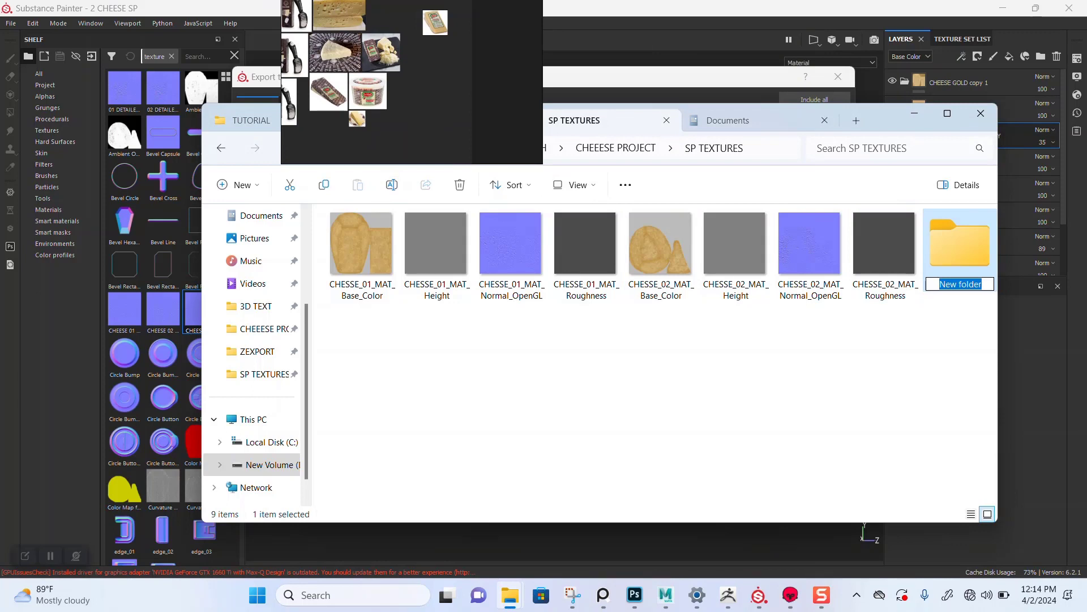
{"action": "type", "text": "AL"}
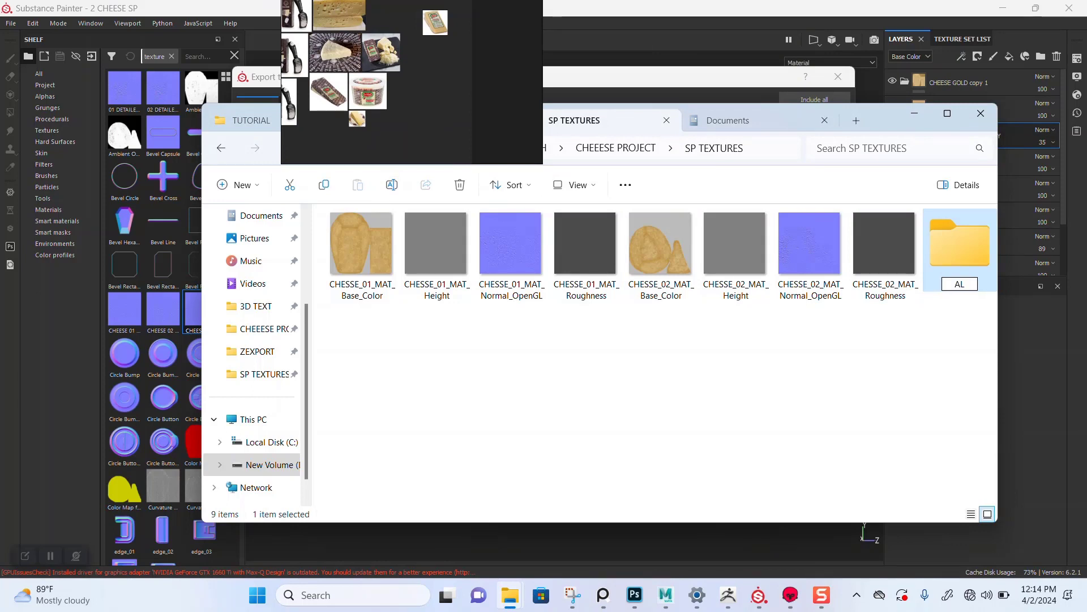
{"action": "type", "text": "BEDO"}
{"action": "key", "text": "Return"}
{"action": "key", "text": "Return"}
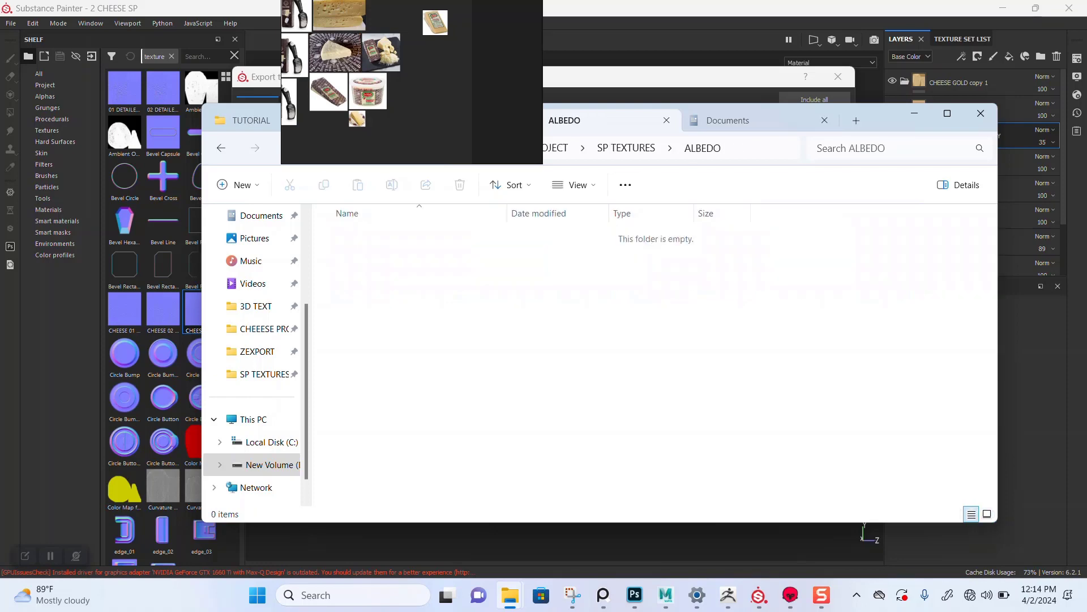
{"action": "key", "text": "alt+d"}
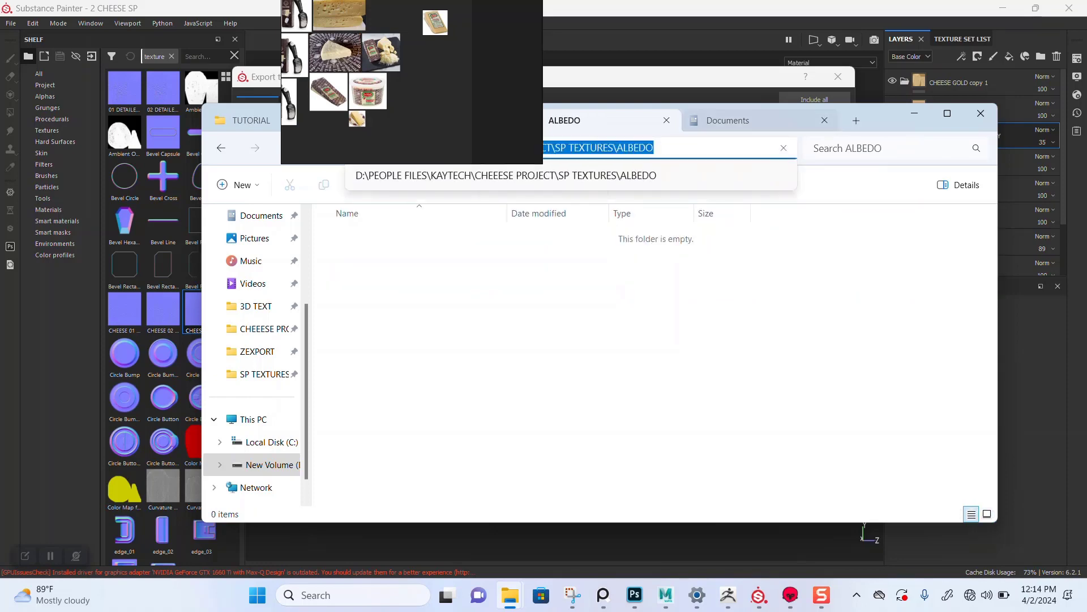
Return to Substance Painter, set the export's output directory to the ALBEDO folder, and export the base color texture
{"action": "key", "text": "alt+Tab"}
{"action": "right_click_drag", "start_coordinate": [419, 102], "coordinate": [894, 108]}
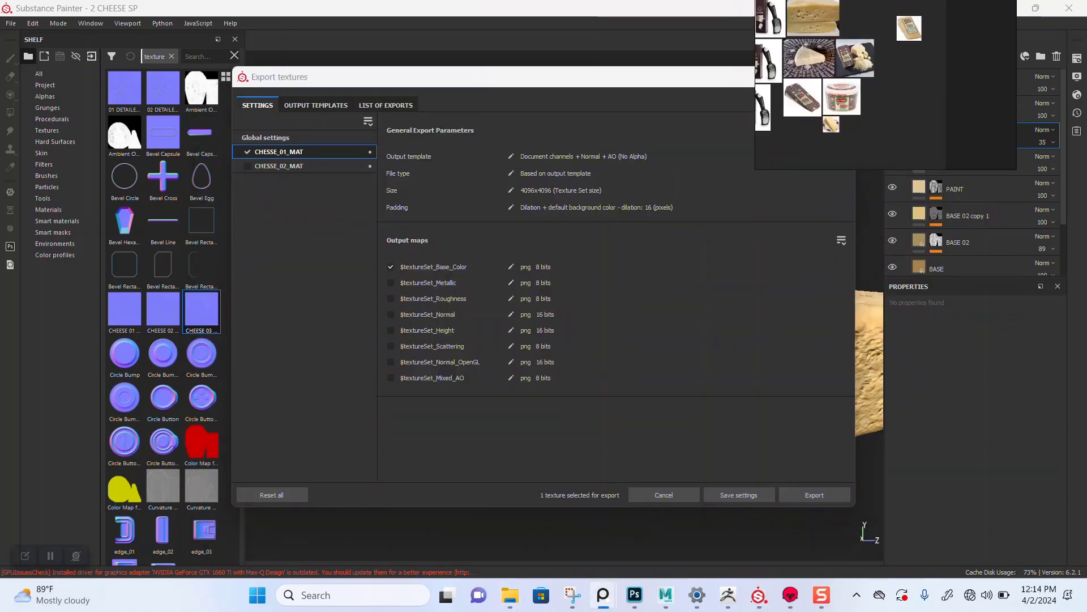
{"action": "left_click", "coordinate": [284, 138]}
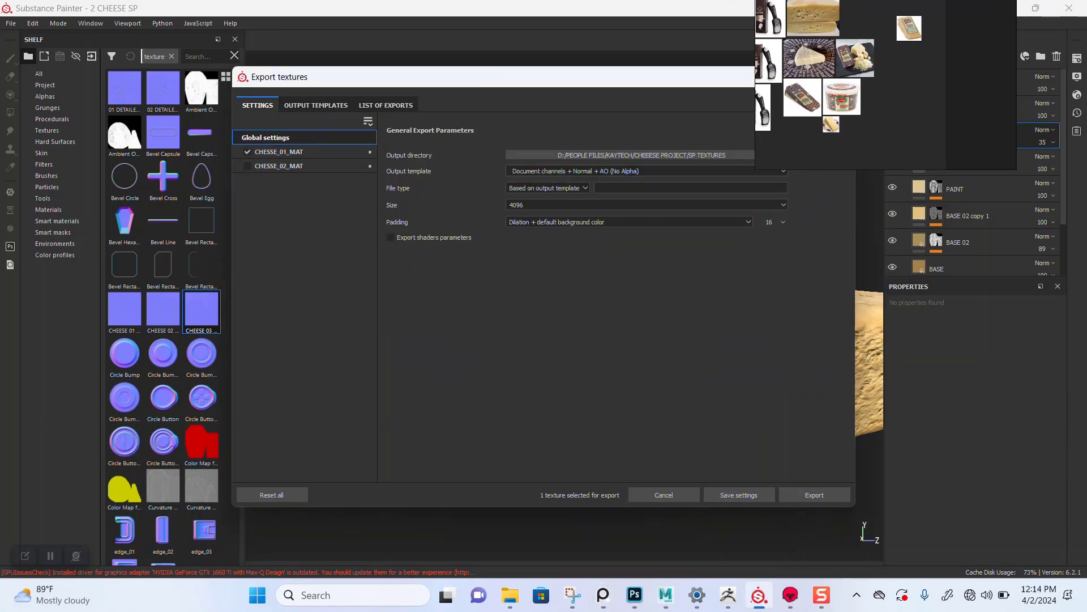
{"action": "left_click", "coordinate": [630, 155]}
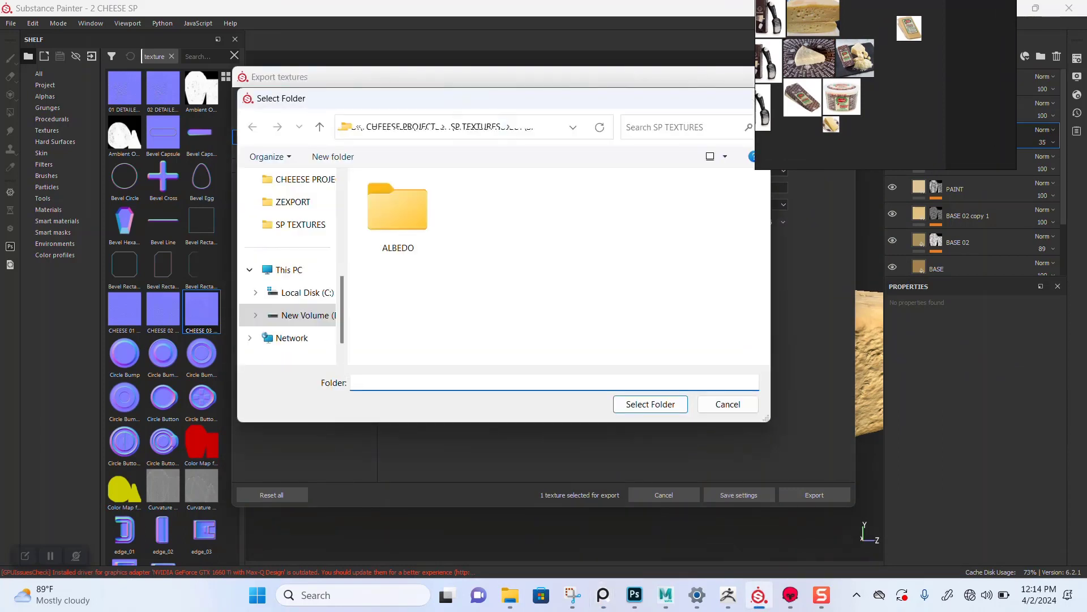
{"action": "left_click", "coordinate": [544, 127]}
{"action": "key", "text": "BackSpace"}
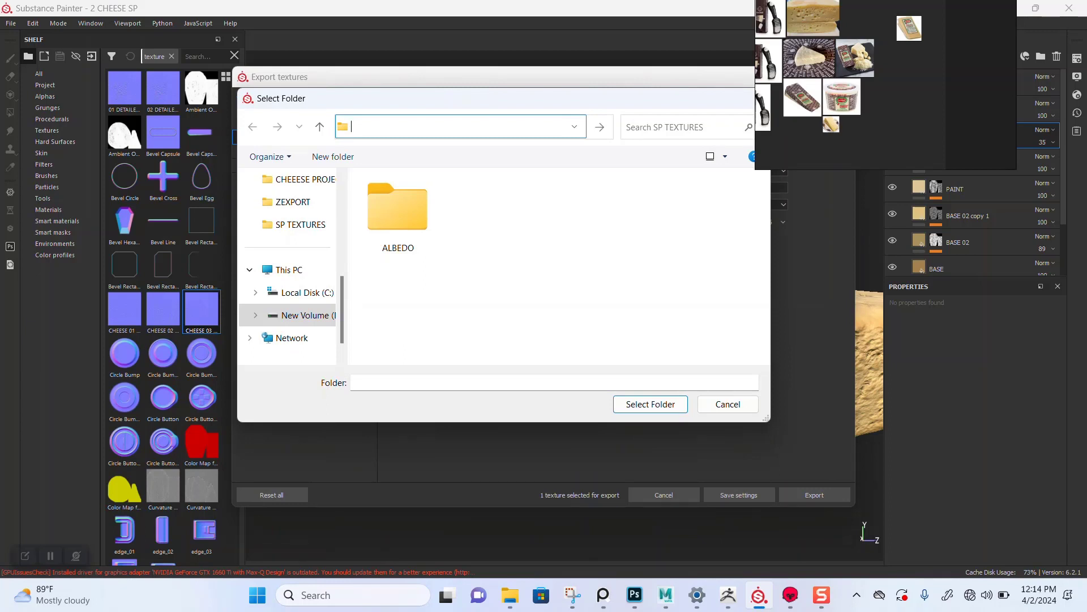
{"action": "double_click", "coordinate": [398, 210]}
{"action": "left_click", "coordinate": [650, 404]}
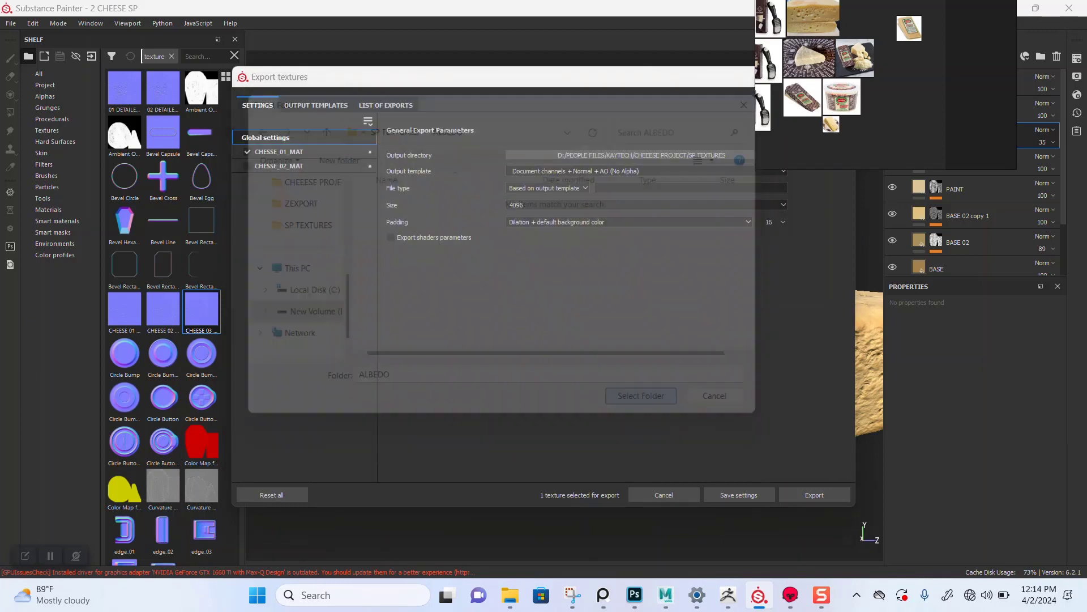
{"action": "left_click", "coordinate": [815, 494]}
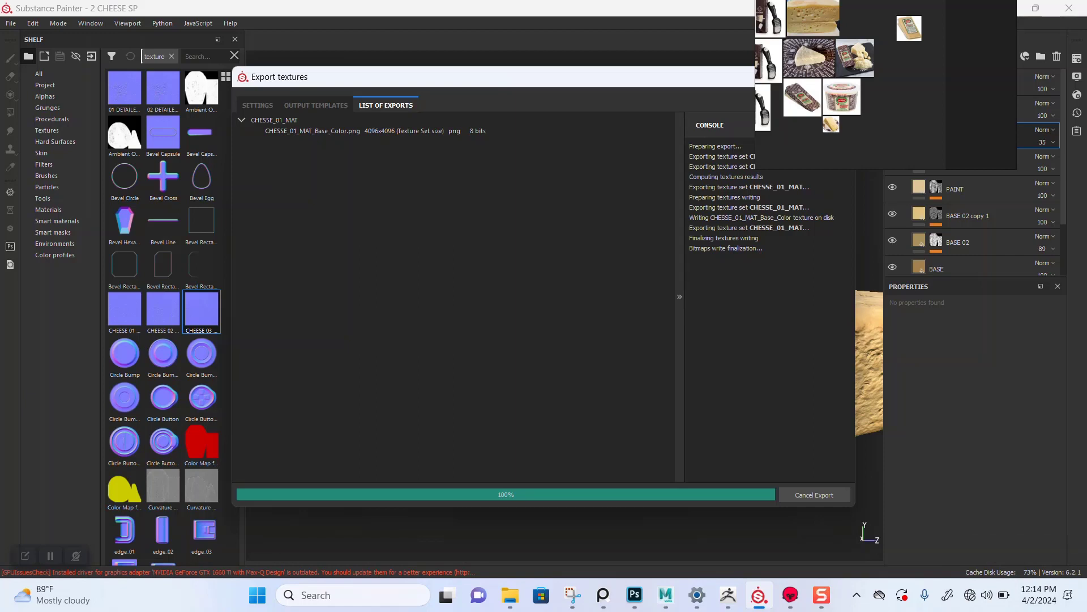
{"action": "left_click_drag", "start_coordinate": [509, 77], "coordinate": [453, 82]}
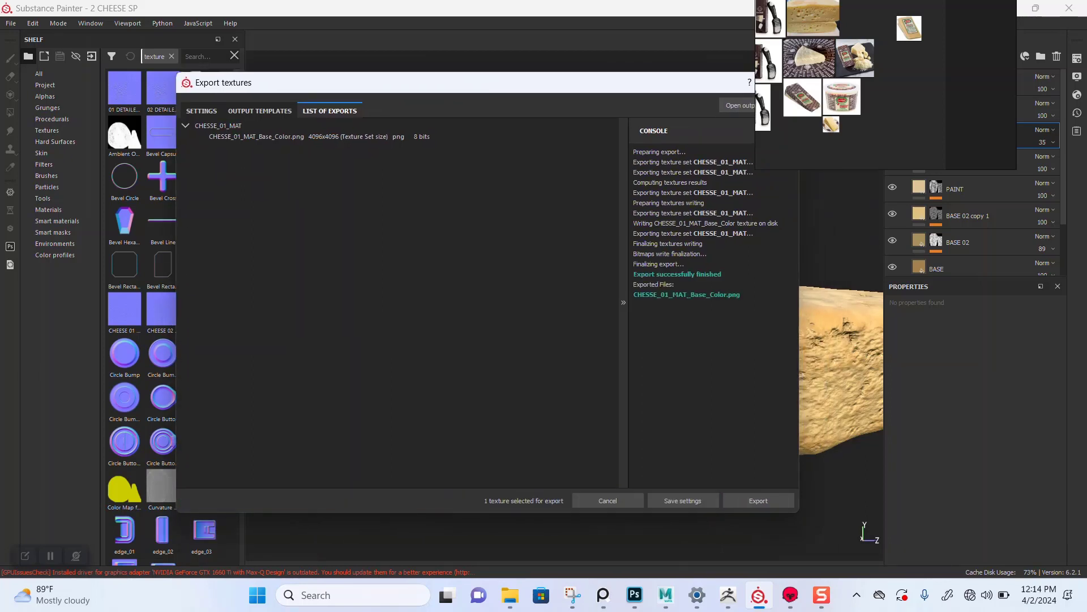
{"action": "left_click_drag", "start_coordinate": [651, 83], "coordinate": [557, 74]}
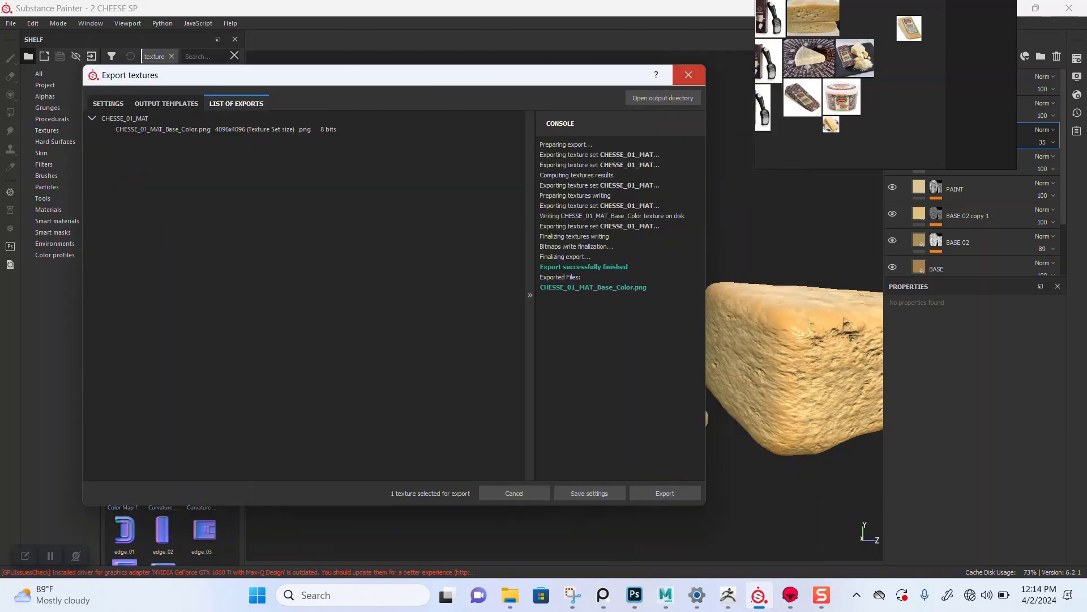
{"action": "left_click", "coordinate": [690, 74]}
Switch to Marmoset Toolbag and compare the rendered cheese wedges with the enlarged cheese reference photos
{"action": "left_click", "coordinate": [791, 596]}
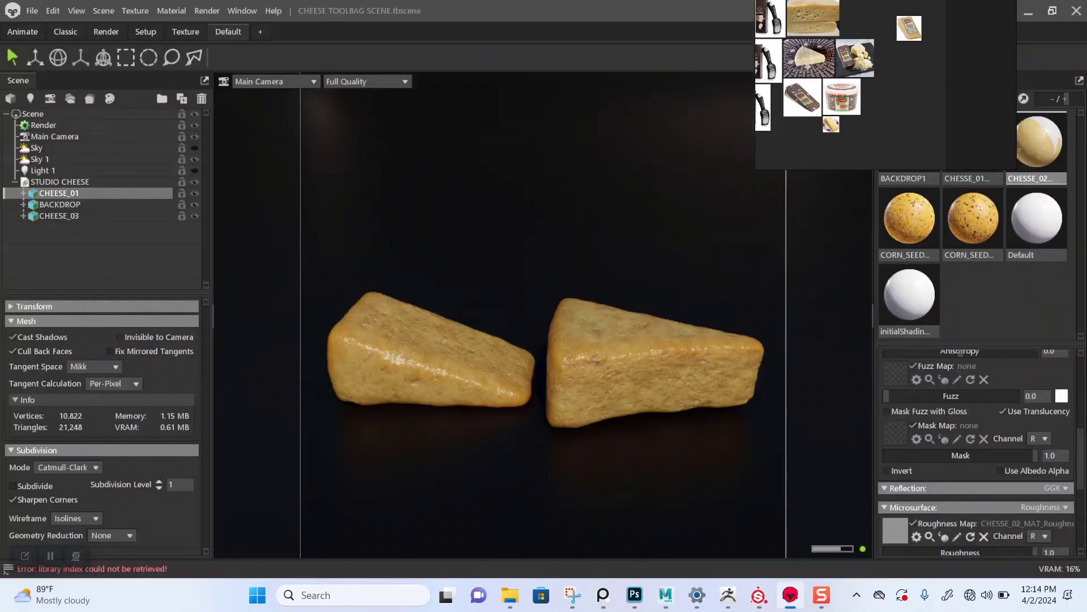
{"action": "right_click_drag", "start_coordinate": [887, 113], "coordinate": [182, 265]}
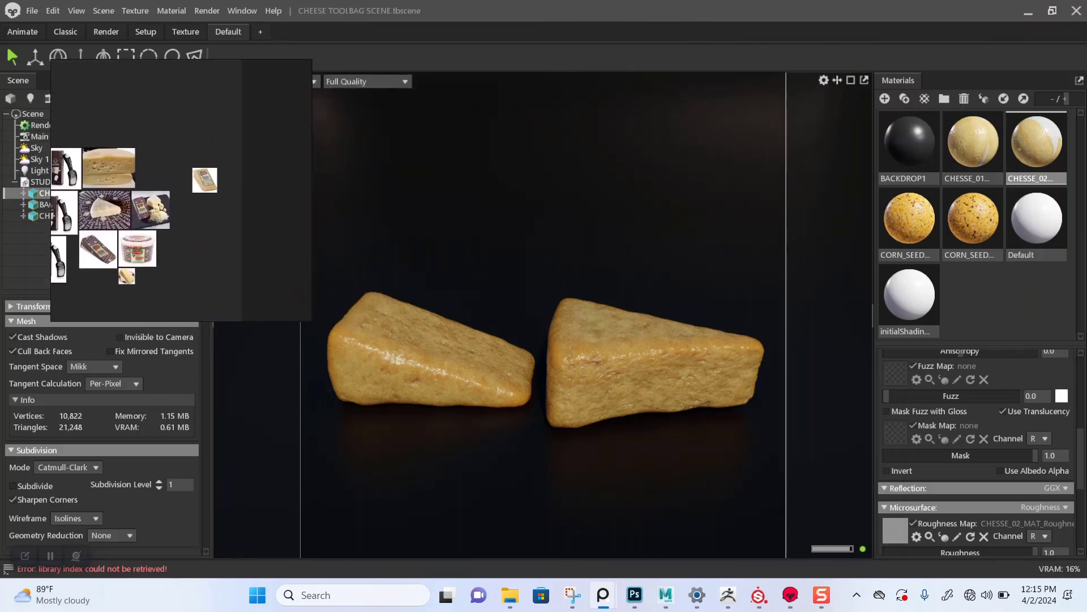
{"action": "scroll", "coordinate": [86, 229], "scroll_direction": "up", "scroll_amount": 5}
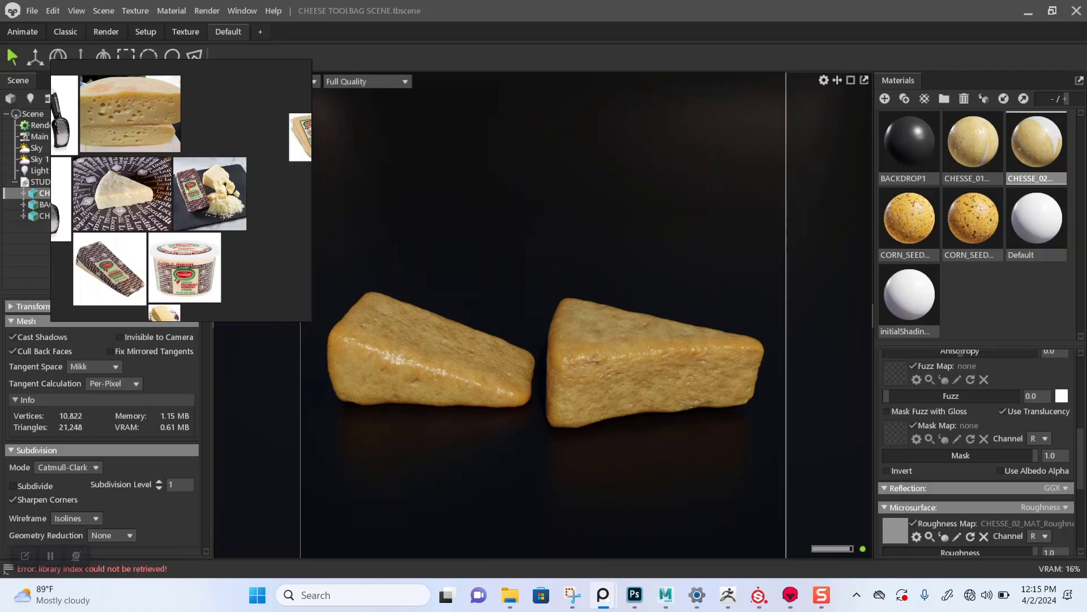
Load CHESSE_01_MAT_Base_Color from the ALBEDO folder as the albedo map of the CHESSE_01 material
{"action": "left_click", "coordinate": [1000, 301]}
{"action": "left_click", "coordinate": [973, 148]}
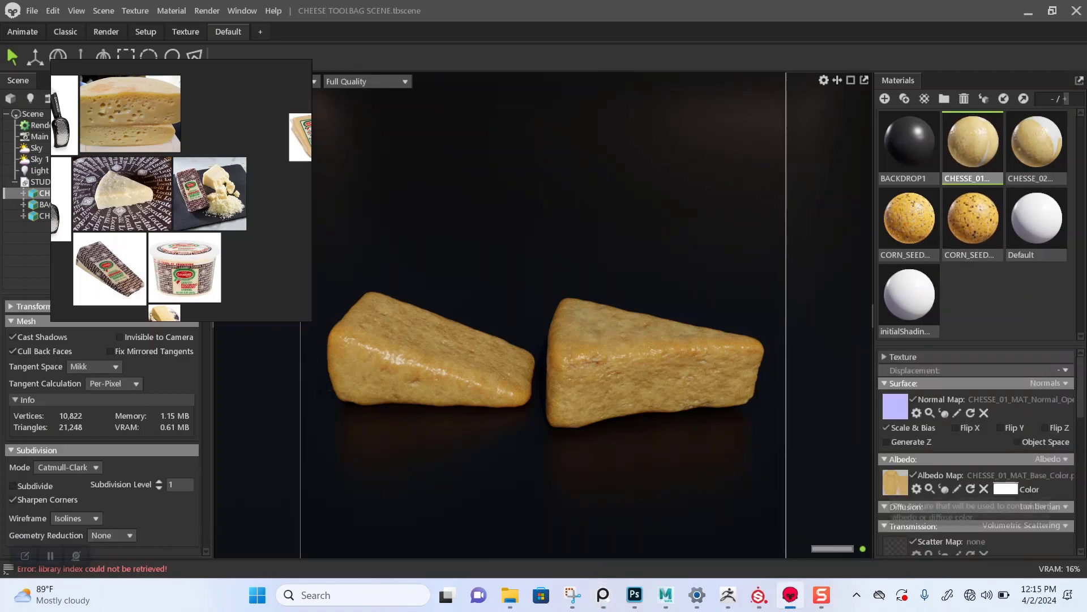
{"action": "left_click", "coordinate": [896, 483]}
{"action": "double_click", "coordinate": [507, 211]}
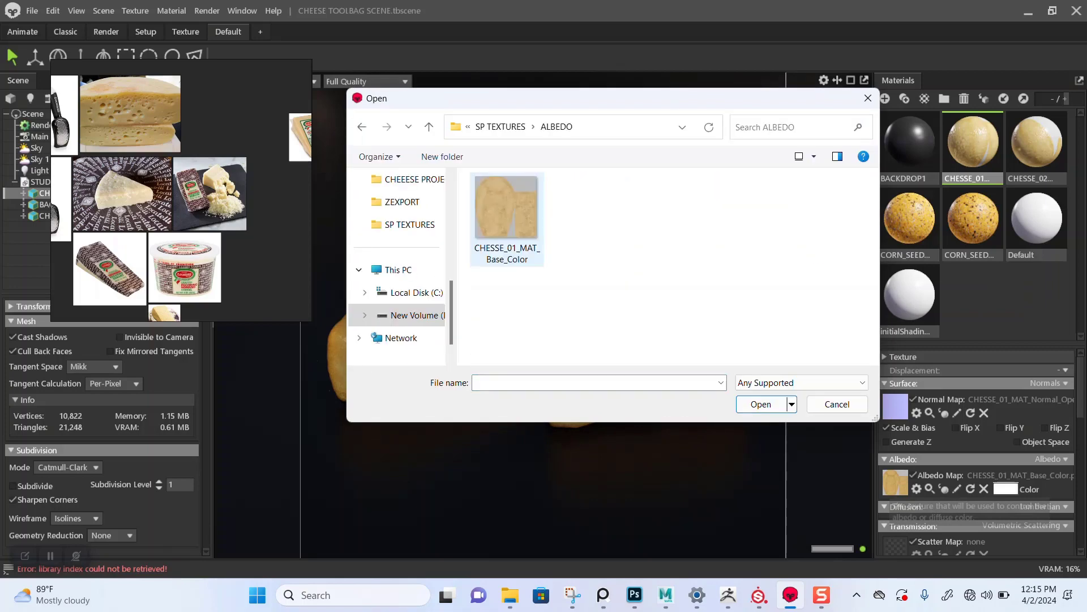
{"action": "double_click", "coordinate": [507, 211]}
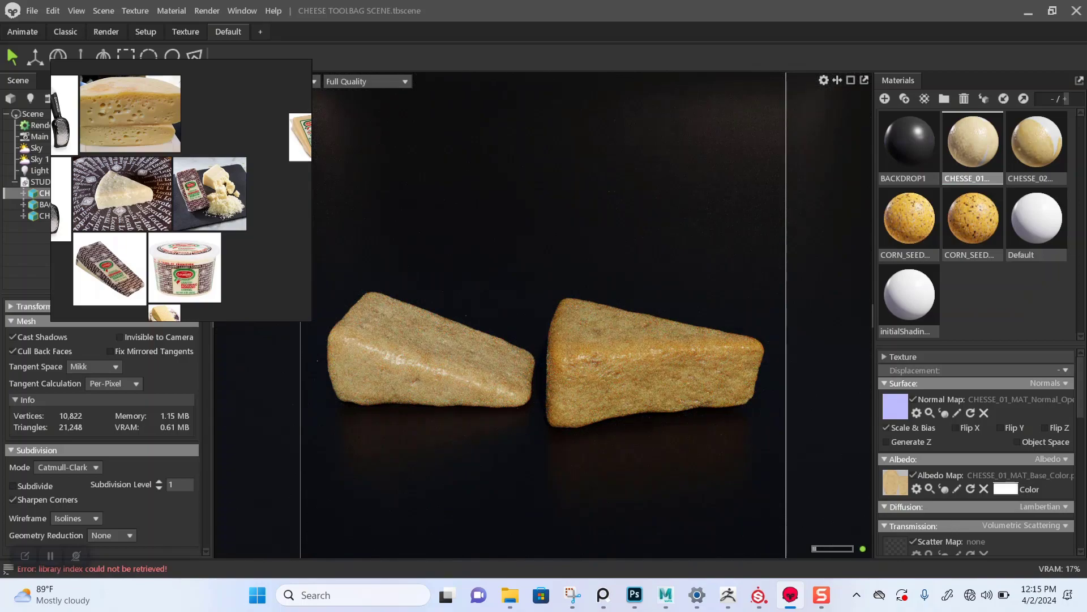
Examine the first cheese wedge's new albedo in the render up close and from several angles against the reference photos
{"action": "middle_click_drag", "start_coordinate": [544, 362], "coordinate": [616, 362], "text": "alt"}
{"action": "scroll", "coordinate": [616, 363], "scroll_direction": "up", "scroll_amount": 3}
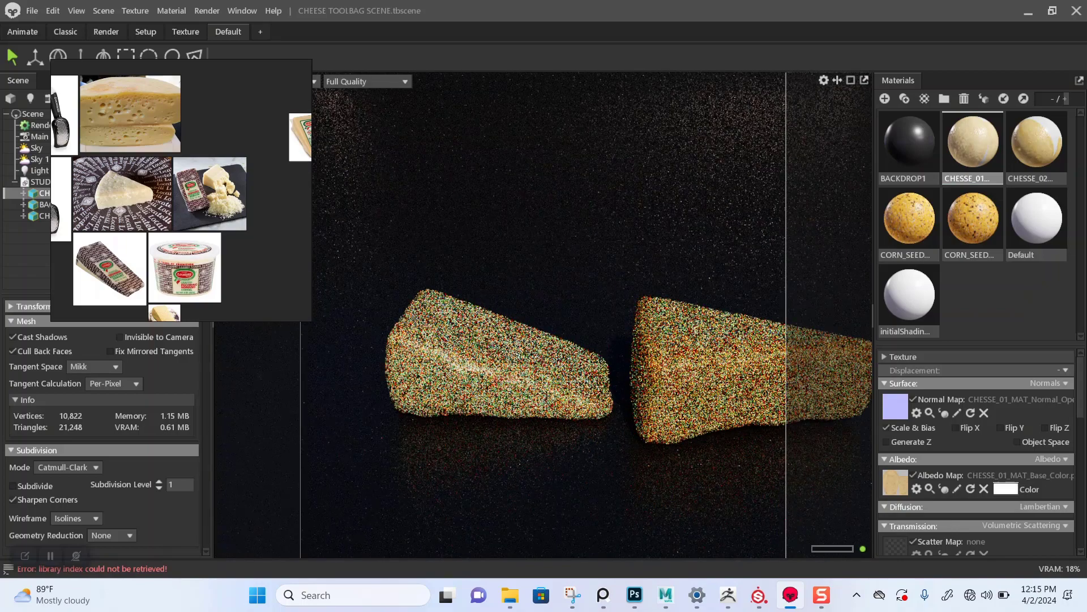
{"action": "scroll", "coordinate": [544, 315], "scroll_direction": "up", "scroll_amount": 3}
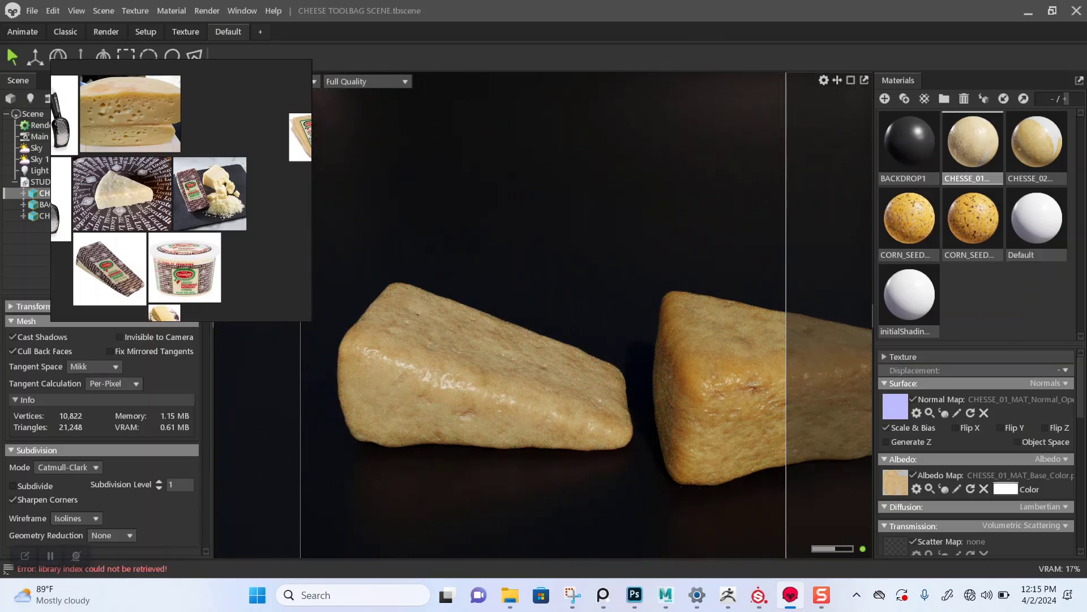
{"action": "left_click_drag", "start_coordinate": [544, 340], "coordinate": [561, 368], "text": "alt"}
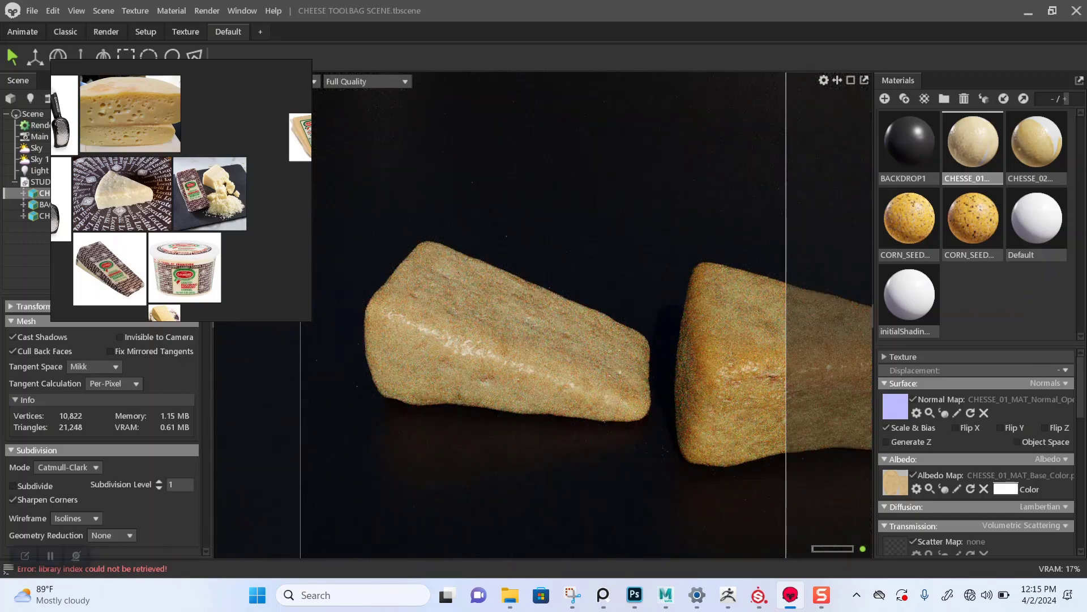
{"action": "scroll", "coordinate": [544, 315], "scroll_direction": "up", "scroll_amount": 4}
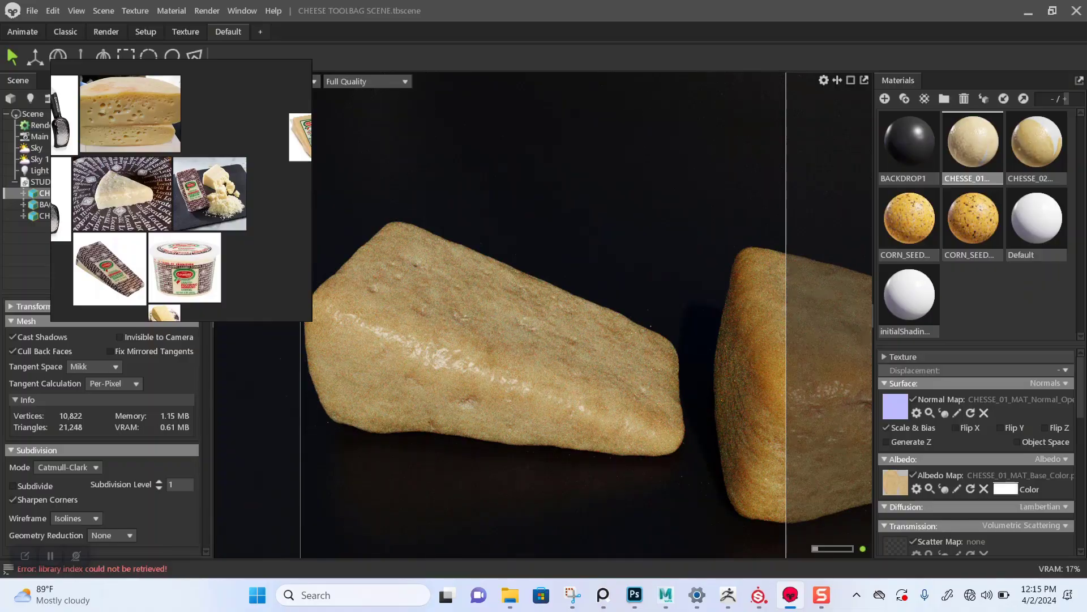
{"action": "scroll", "coordinate": [544, 315], "scroll_direction": "up", "scroll_amount": 3}
{"action": "middle_click_drag", "start_coordinate": [544, 351], "coordinate": [553, 326], "text": "alt"}
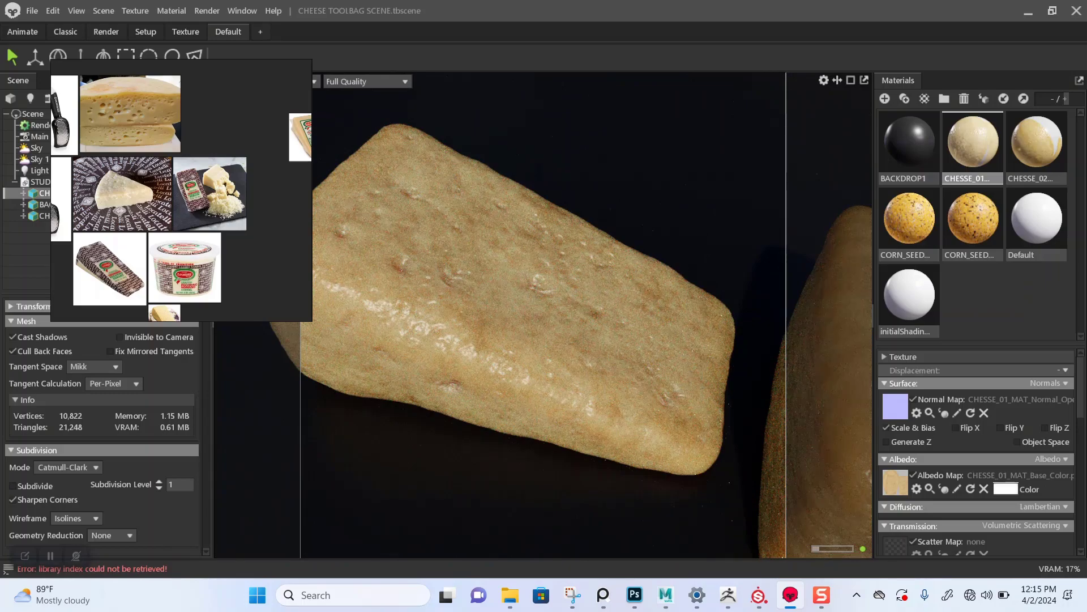
{"action": "scroll", "coordinate": [554, 326], "scroll_direction": "down", "scroll_amount": 3}
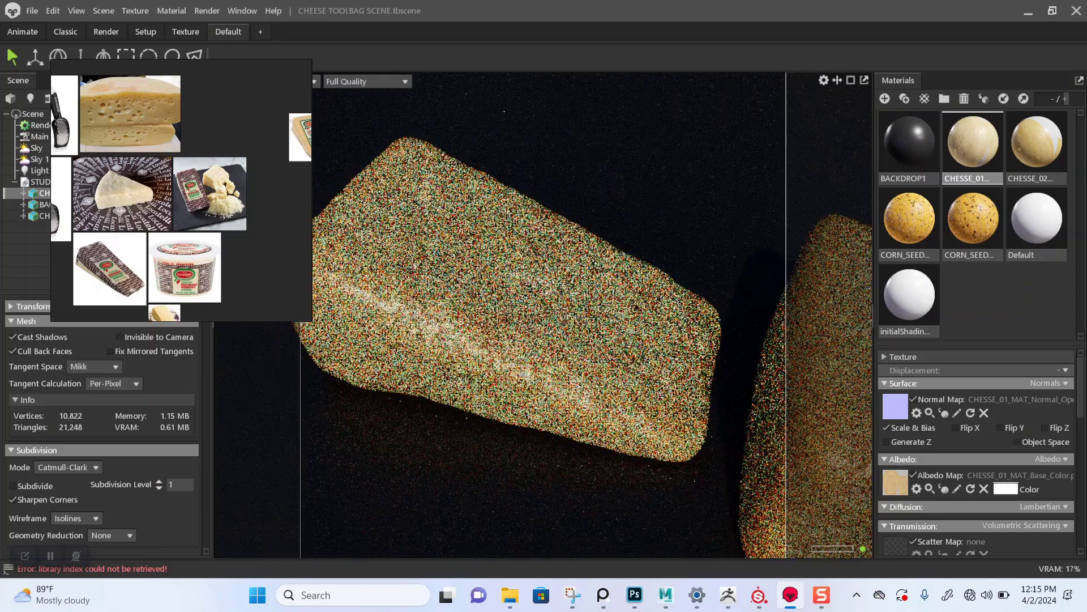
{"action": "left_click_drag", "start_coordinate": [554, 326], "coordinate": [603, 325], "text": "alt"}
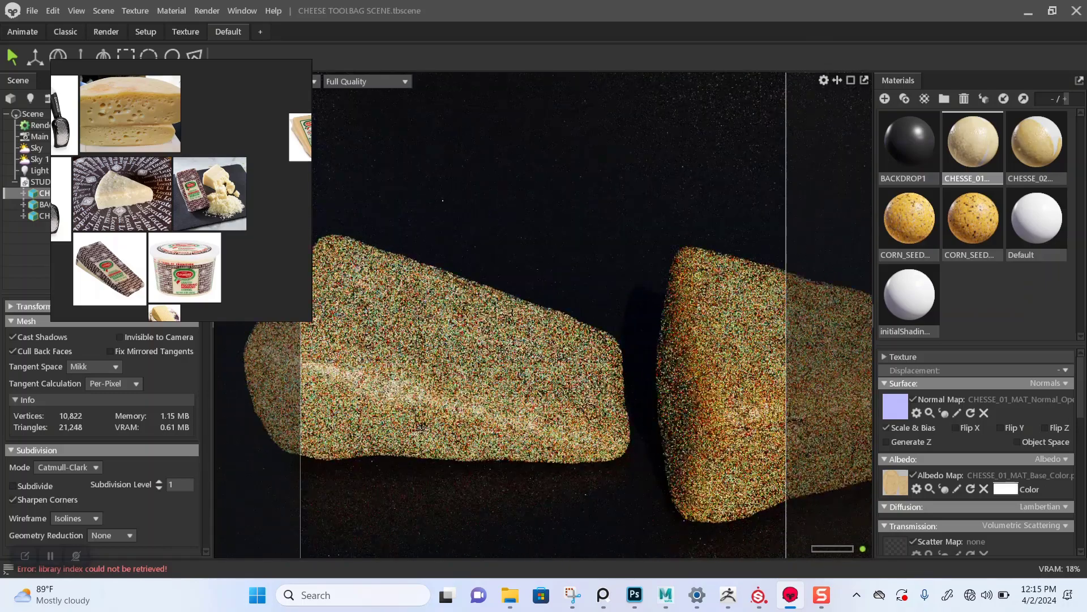
{"action": "middle_click_drag", "start_coordinate": [567, 340], "coordinate": [638, 368], "text": "alt"}
{"action": "scroll", "coordinate": [600, 363], "scroll_direction": "down", "scroll_amount": 2}
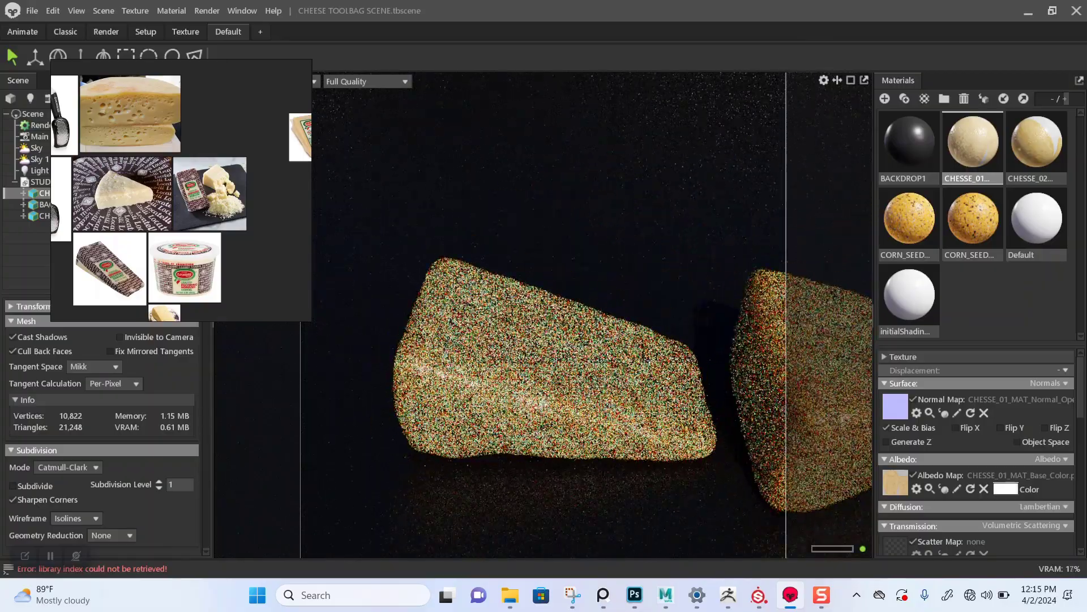
{"action": "left_click_drag", "start_coordinate": [601, 362], "coordinate": [561, 417], "text": "alt"}
{"action": "middle_click_drag", "start_coordinate": [560, 416], "coordinate": [540, 300], "text": "alt"}
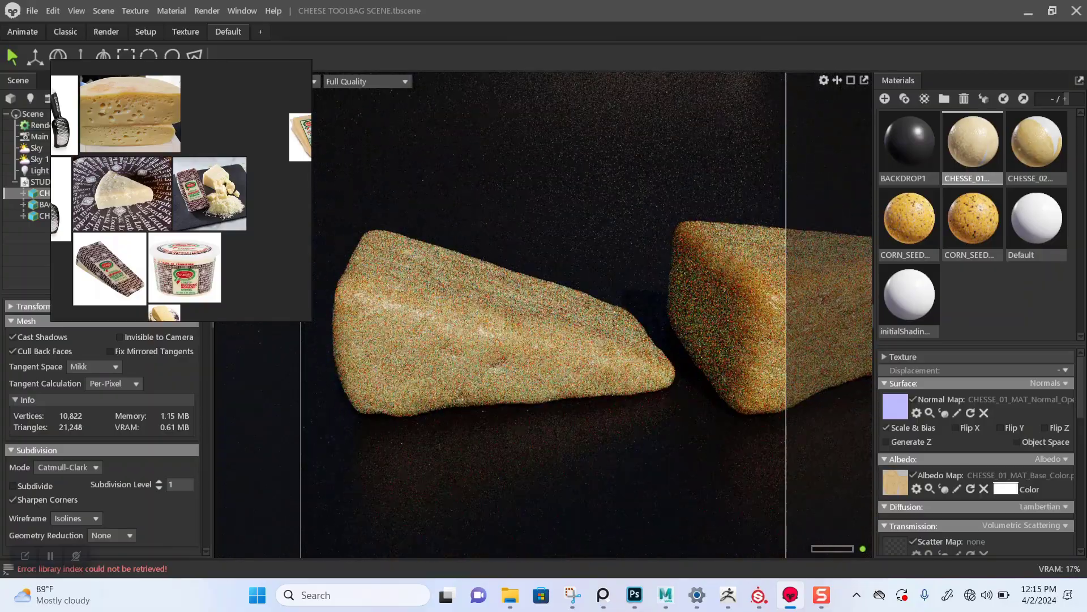
{"action": "left_click_drag", "start_coordinate": [540, 300], "coordinate": [537, 312], "text": "alt"}
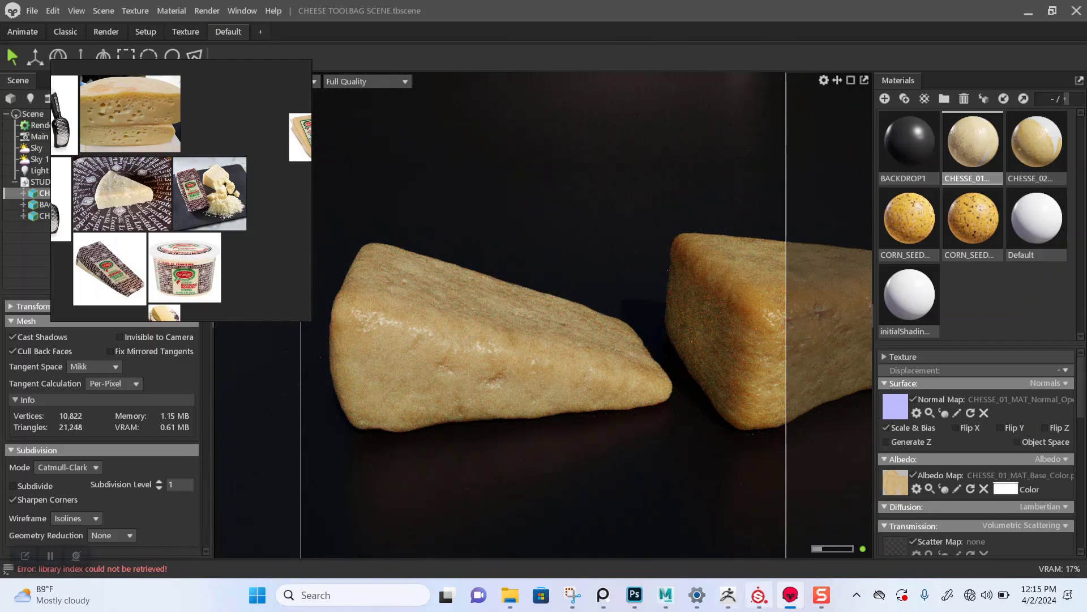
Switch to Substance Painter, collapse the CHEESE GOLD copy 1 folder, rename it as CHEESE PALE, and save the project
{"action": "left_click", "coordinate": [759, 595]}
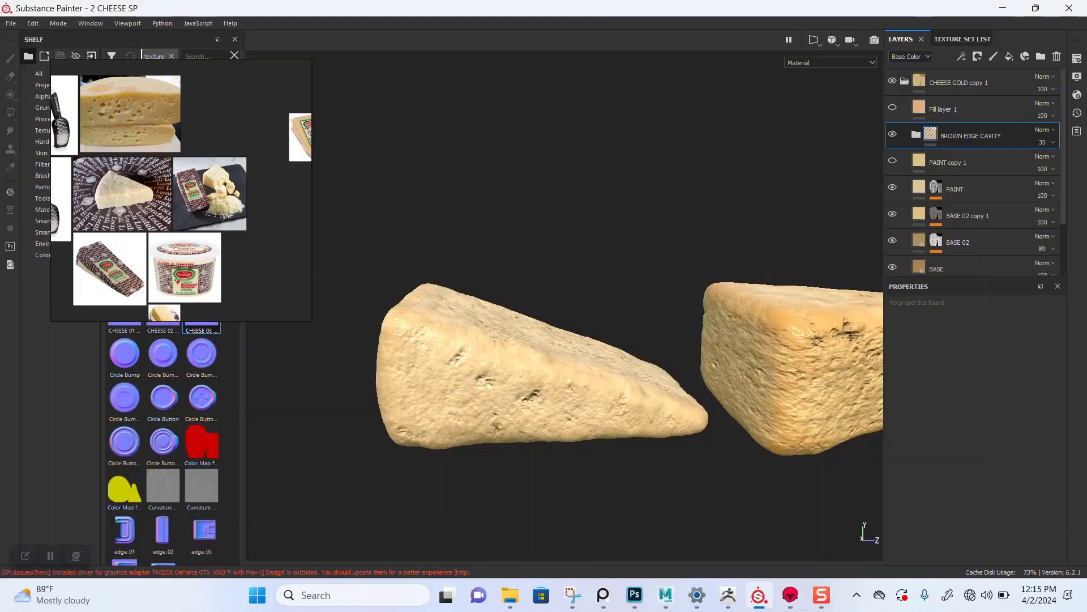
{"action": "left_click", "coordinate": [905, 82]}
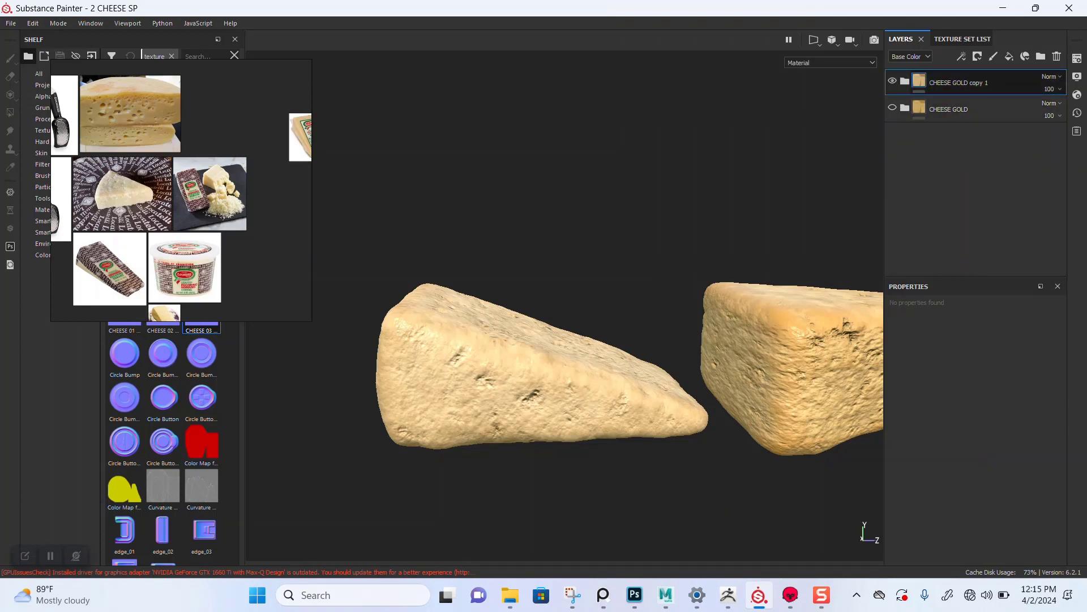
{"action": "left_click", "coordinate": [957, 109]}
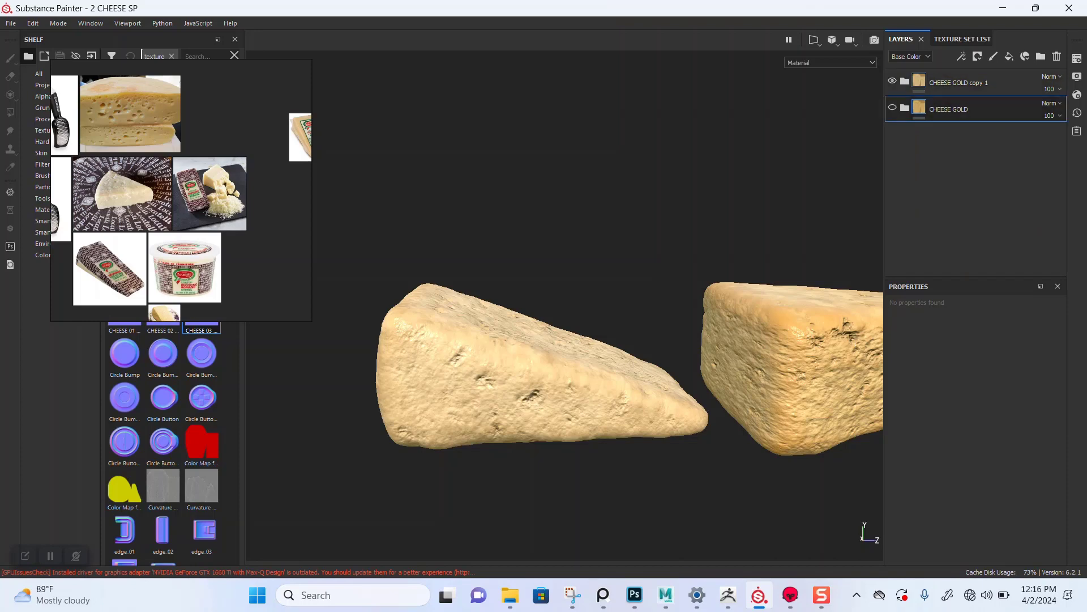
{"action": "double_click", "coordinate": [960, 83]}
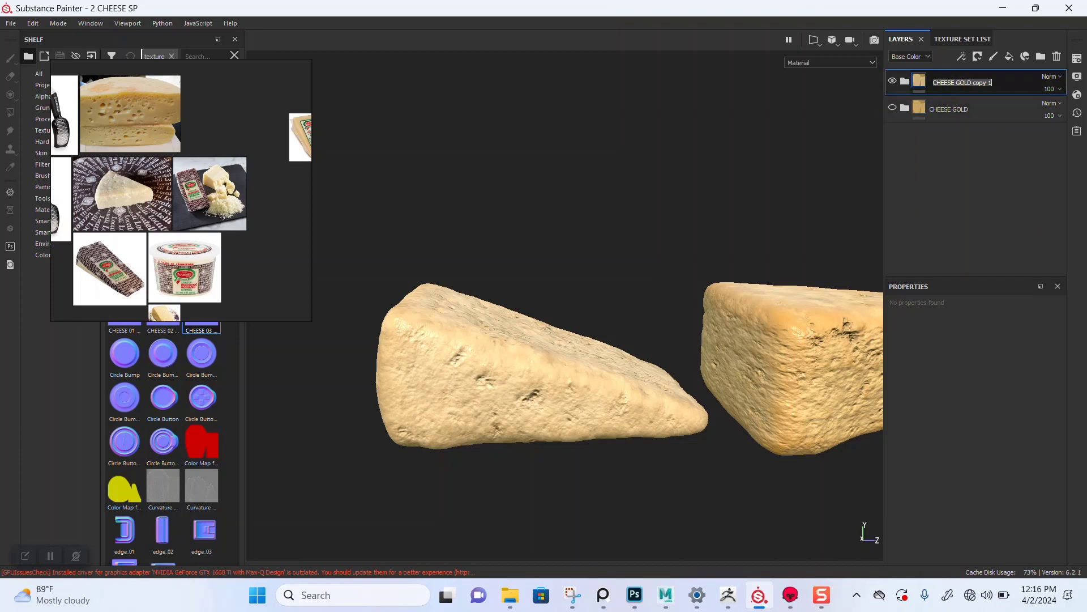
{"action": "left_click", "coordinate": [992, 83]}
{"action": "key", "text": "BackSpace"}
{"action": "key", "text": "BackSpace"}
{"action": "key", "text": "BackSpace"}
{"action": "key", "text": "BackSpace"}
{"action": "key", "text": "BackSpace"}
{"action": "key", "text": "BackSpace"}
{"action": "key", "text": "BackSpace"}
{"action": "key", "text": "BackSpace"}
{"action": "key", "text": "BackSpace"}
{"action": "key", "text": "BackSpace"}
{"action": "type", "text": "PALE"}
{"action": "key", "text": "Return"}
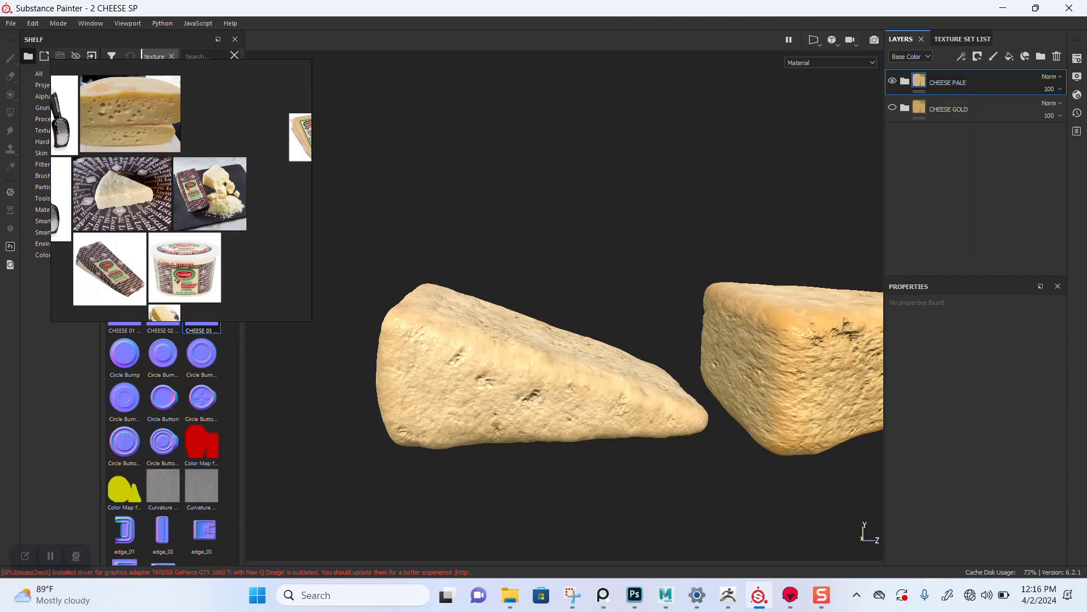
{"action": "key", "text": "ctrl+s"}
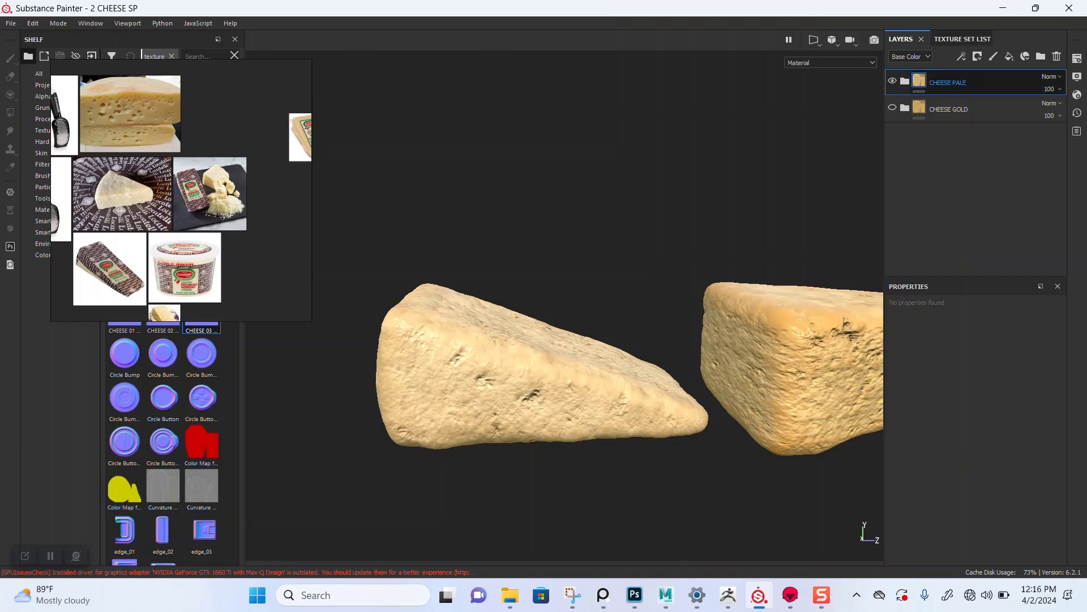
Show the CHEESE GOLD folder in place of CHEESE PALE and create a smart material from it
{"action": "left_click", "coordinate": [957, 109]}
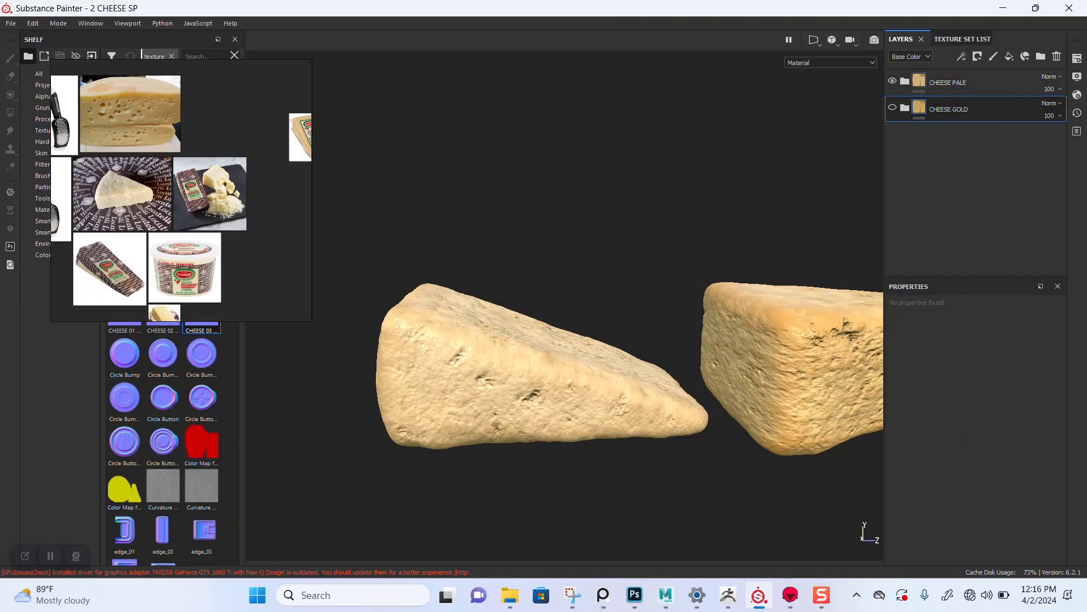
{"action": "left_click", "coordinate": [893, 81]}
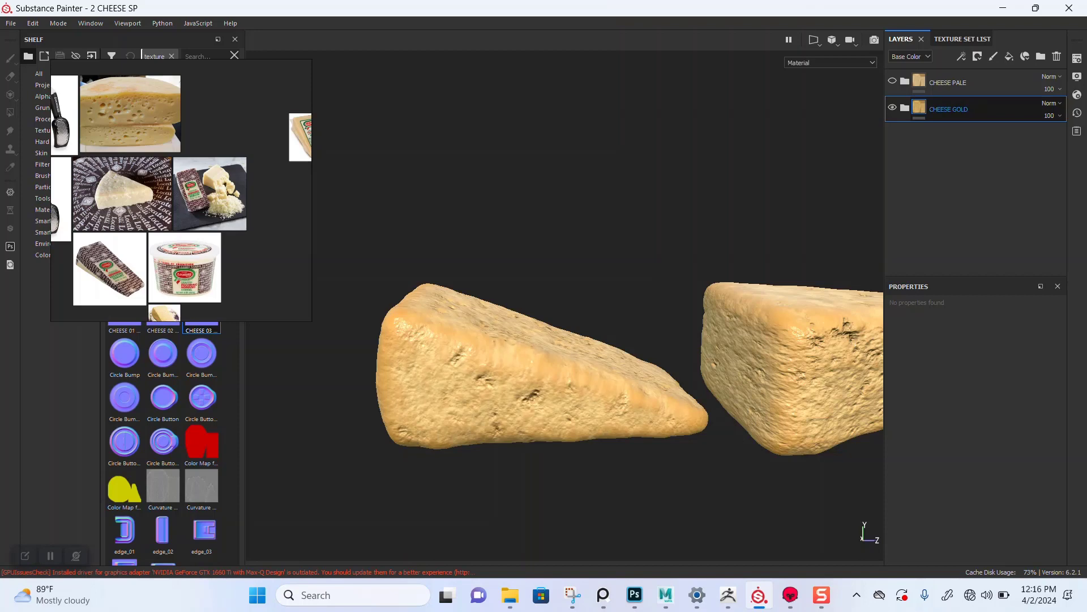
{"action": "right_click", "coordinate": [930, 108]}
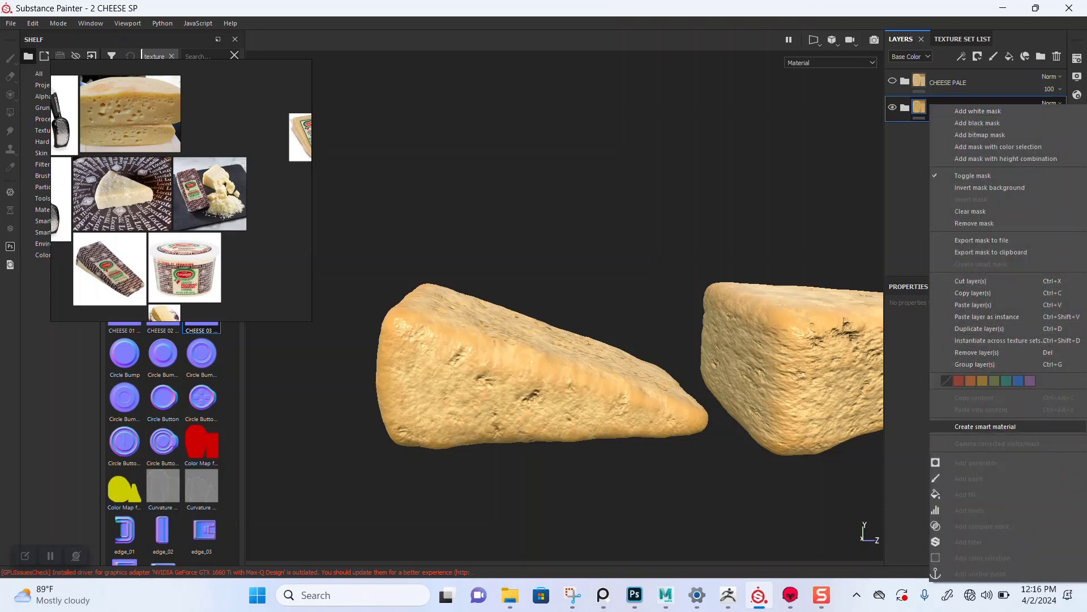
{"action": "left_click", "coordinate": [985, 427]}
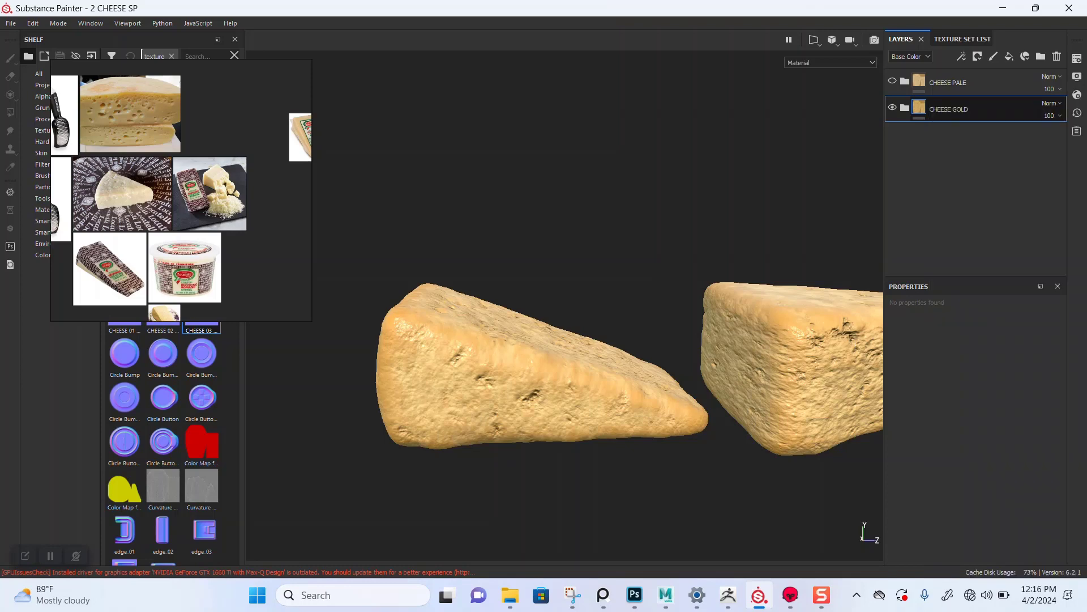
Move the reference board clear of the shelf and list the smart materials there
{"action": "right_click_drag", "start_coordinate": [181, 191], "coordinate": [366, 187]}
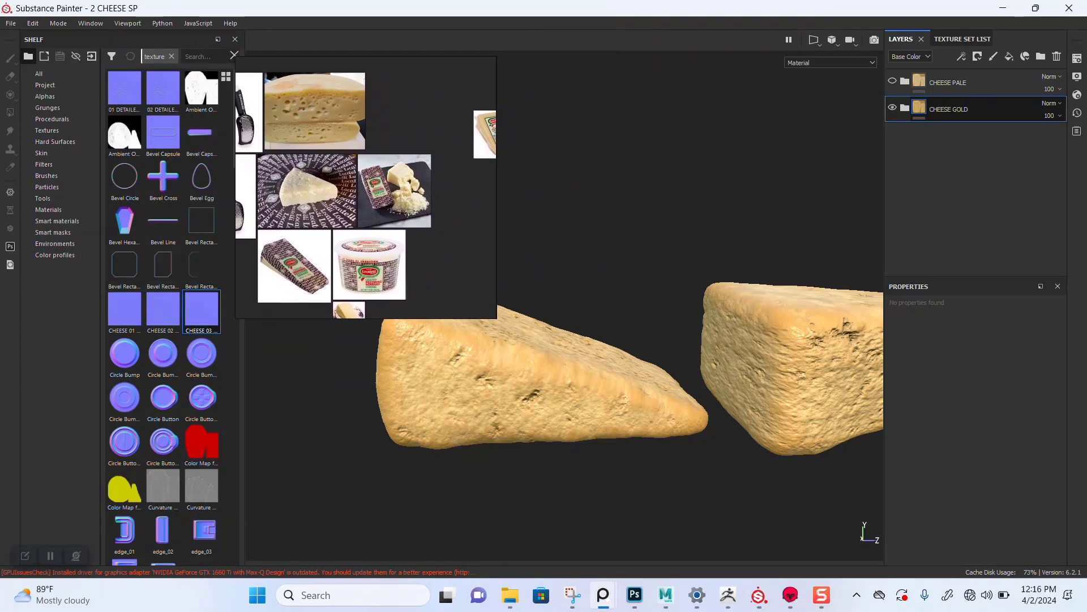
{"action": "scroll", "coordinate": [565, 385], "scroll_direction": "up", "scroll_amount": 1}
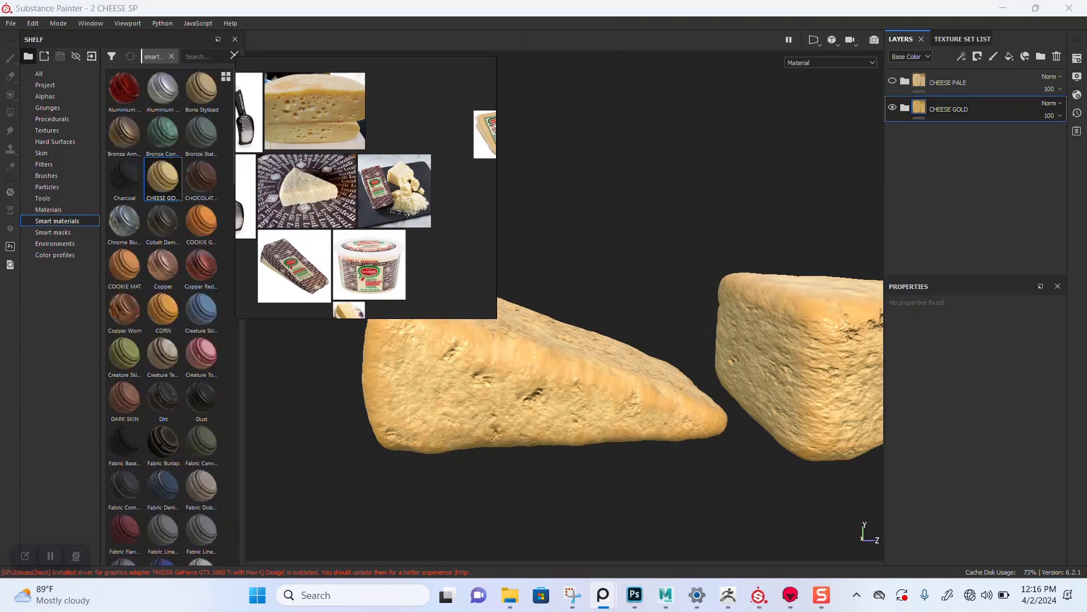
{"action": "right_click_drag", "start_coordinate": [366, 188], "coordinate": [393, 169]}
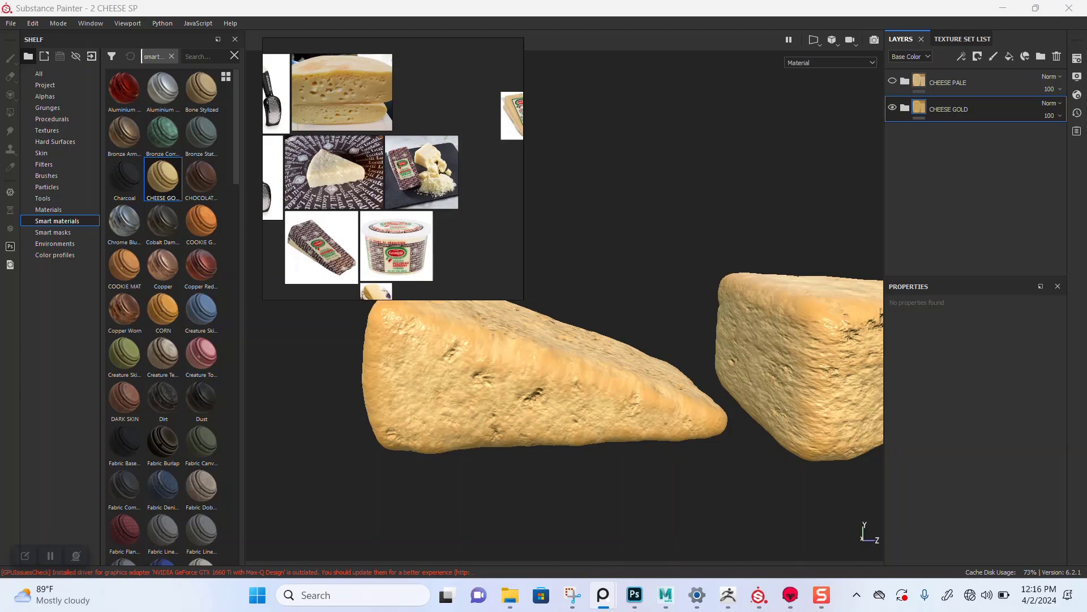
Hide the CHEESE GOLD folder, show CHEESE PALE, and create a smart material from CHEESE PALE
{"action": "left_click", "coordinate": [893, 107]}
{"action": "left_click", "coordinate": [892, 81]}
{"action": "left_click", "coordinate": [948, 83]}
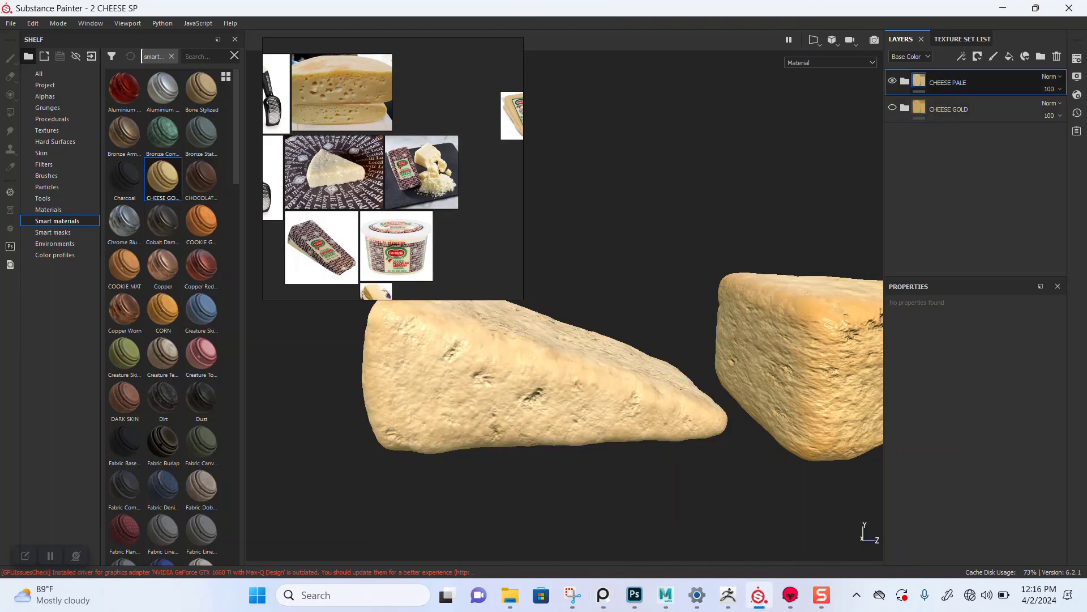
{"action": "right_click", "coordinate": [932, 83]}
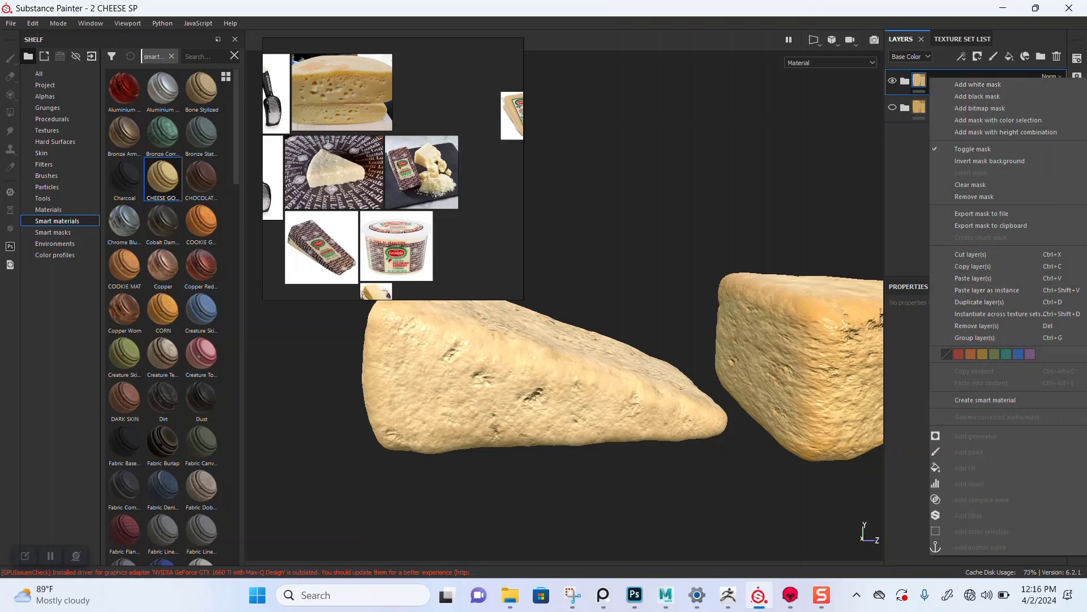
{"action": "left_click", "coordinate": [908, 244]}
{"action": "right_click", "coordinate": [963, 80]}
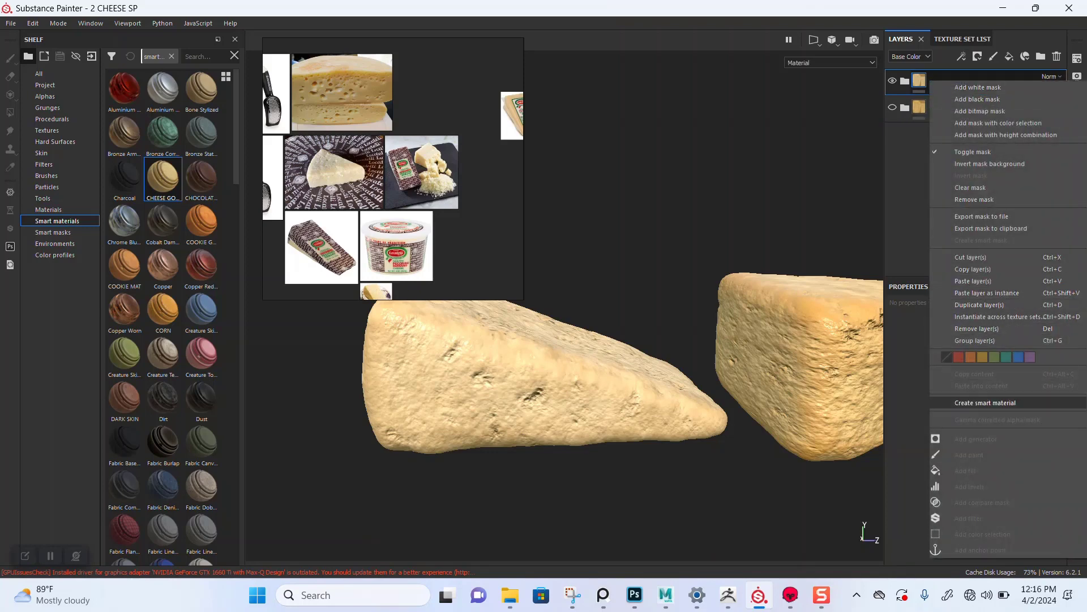
{"action": "left_click", "coordinate": [986, 403]}
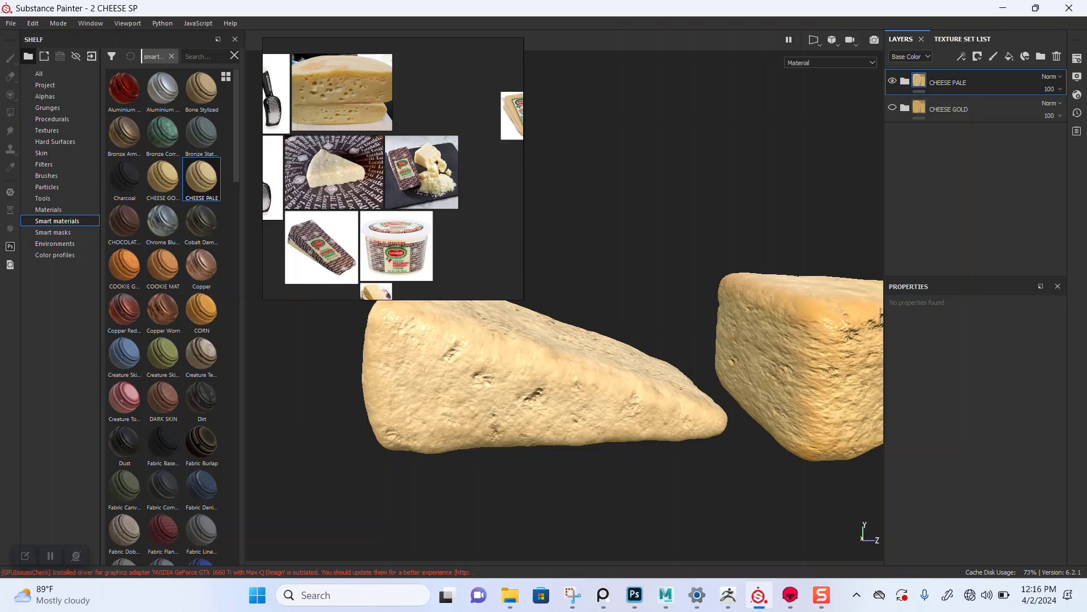
Switch to the CHESSE_02_MAT texture set and group all of its layers into one folder
{"action": "left_click", "coordinate": [961, 40]}
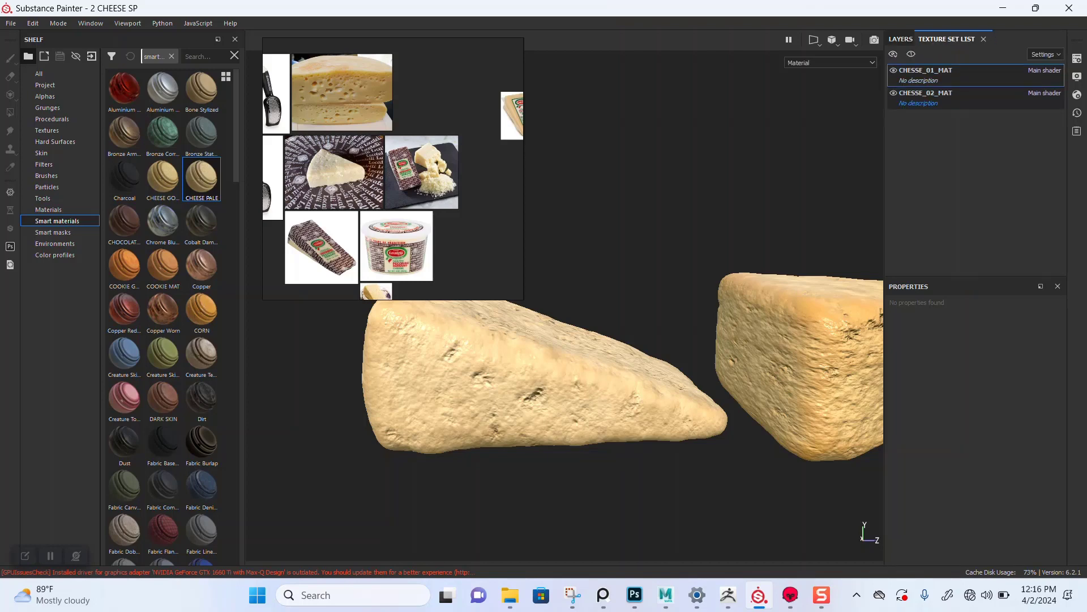
{"action": "left_click", "coordinate": [929, 102]}
{"action": "left_click", "coordinate": [902, 39]}
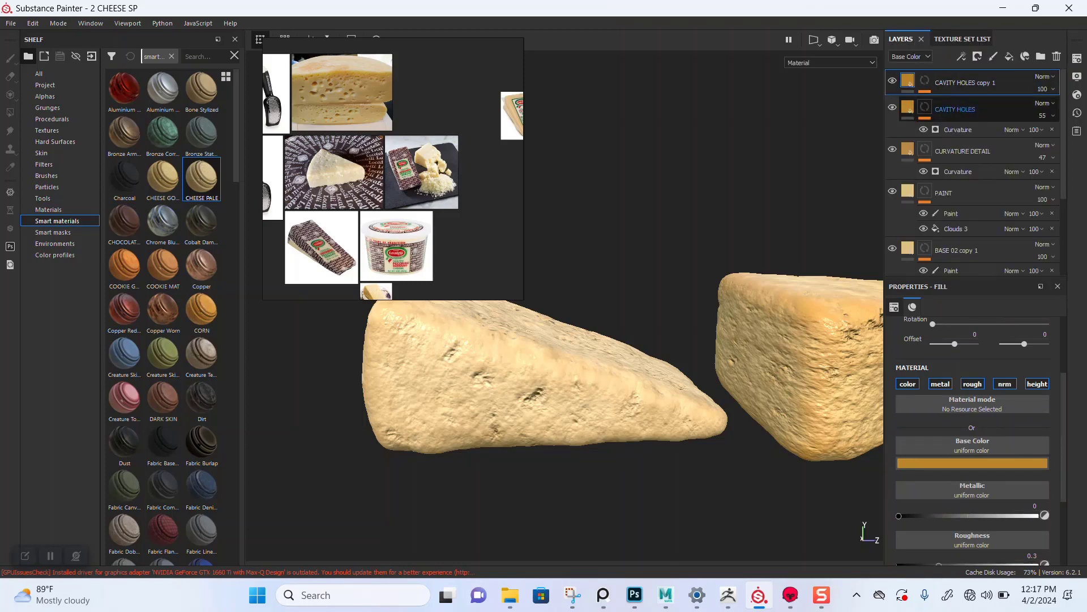
{"action": "scroll", "coordinate": [974, 170], "scroll_direction": "down", "scroll_amount": 3}
{"action": "scroll", "coordinate": [974, 170], "scroll_direction": "down", "scroll_amount": 1}
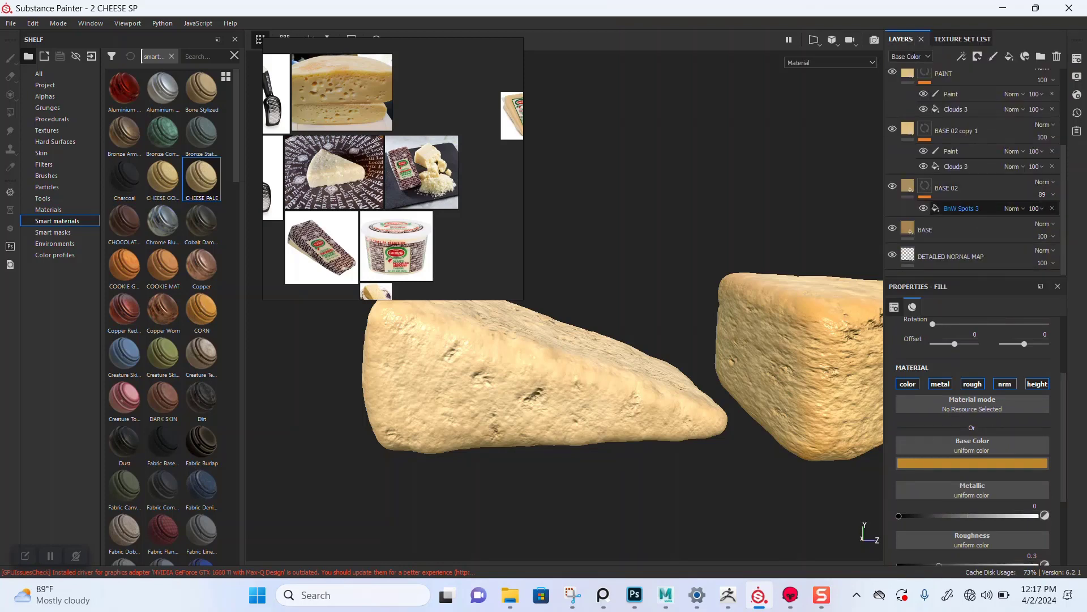
{"action": "left_click", "coordinate": [951, 256]}
{"action": "key", "text": "ctrl+a"}
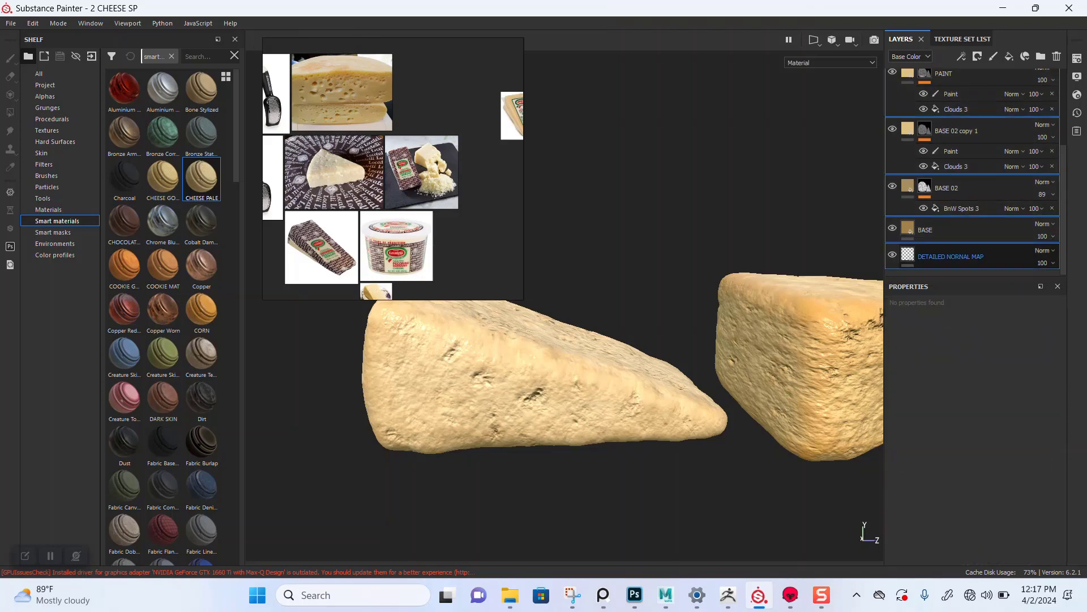
{"action": "key", "text": "ctrl+g"}
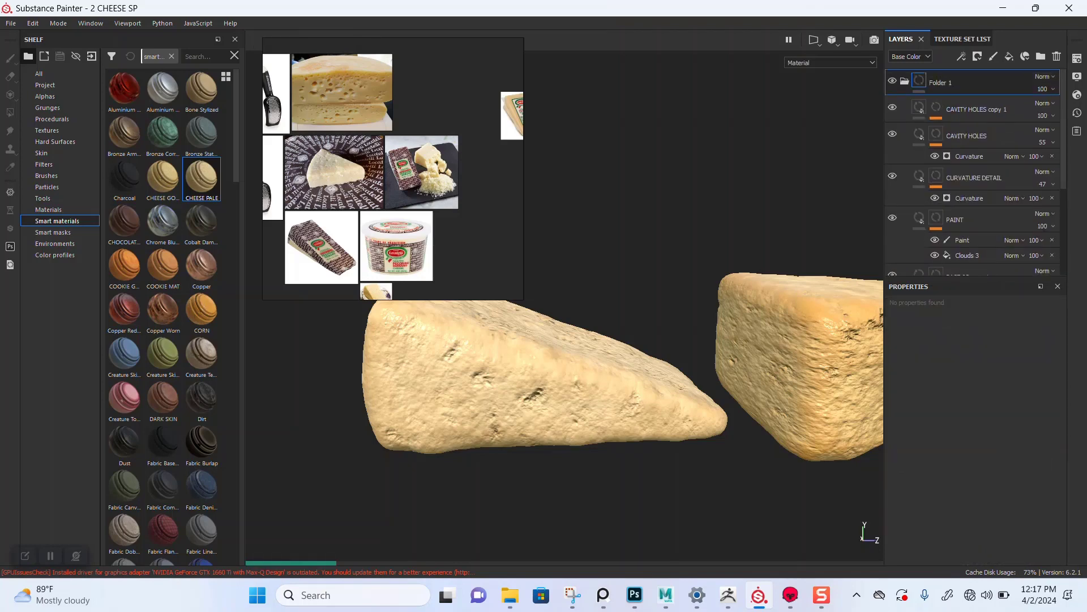
Add the CHEESE PALE smart material above Folder 1 in CHESSE_02_MAT, with Folder 1 hidden, and save the project
{"action": "left_click", "coordinate": [905, 81]}
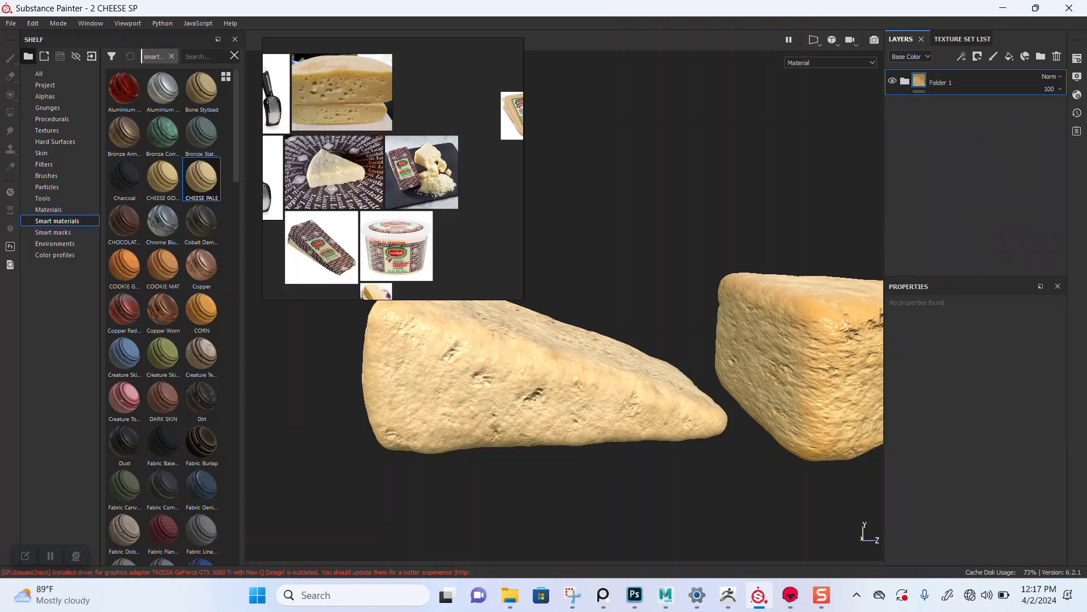
{"action": "left_click_drag", "start_coordinate": [202, 177], "coordinate": [963, 74]}
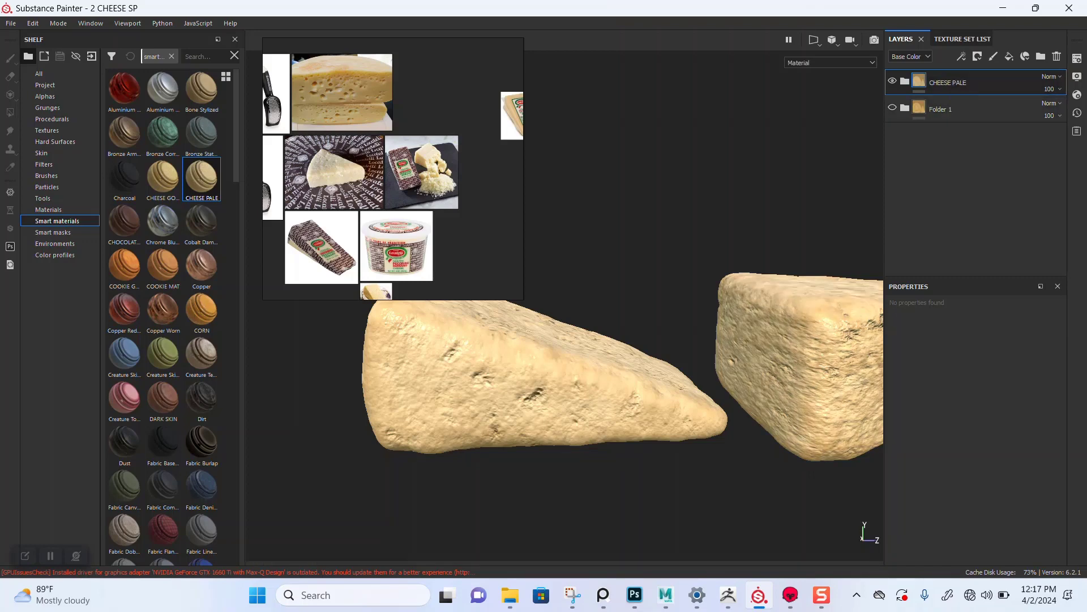
{"action": "middle_click_drag", "start_coordinate": [600, 374], "coordinate": [506, 389], "text": "alt"}
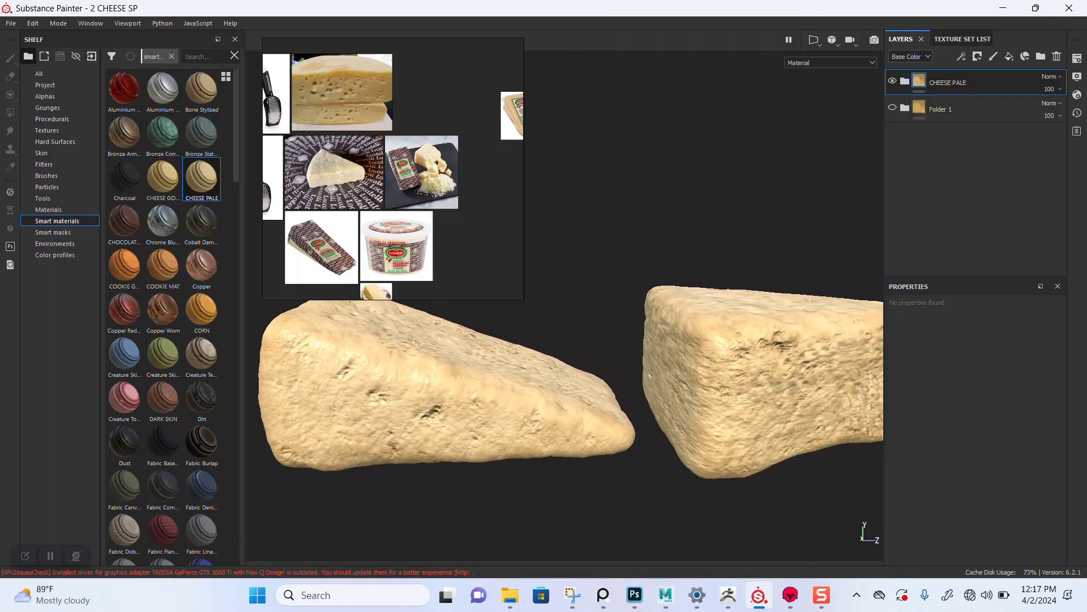
{"action": "key", "text": "ctrl+s"}
Open the texture export settings, clear the reference board from them, and include only the CHESSE_02_MAT texture set
{"action": "left_click", "coordinate": [11, 23]}
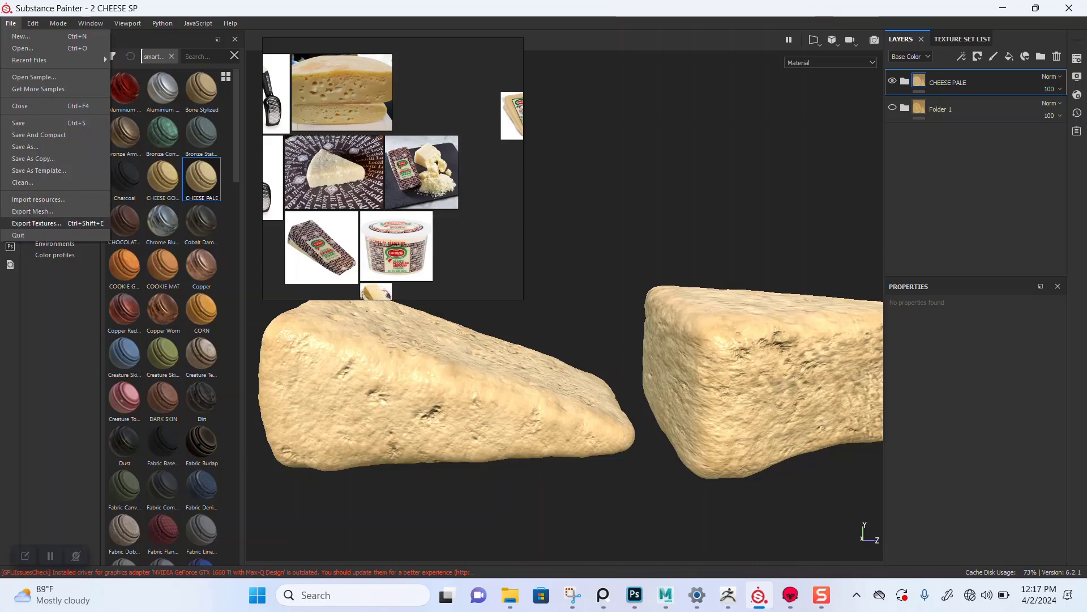
{"action": "left_click", "coordinate": [37, 223]}
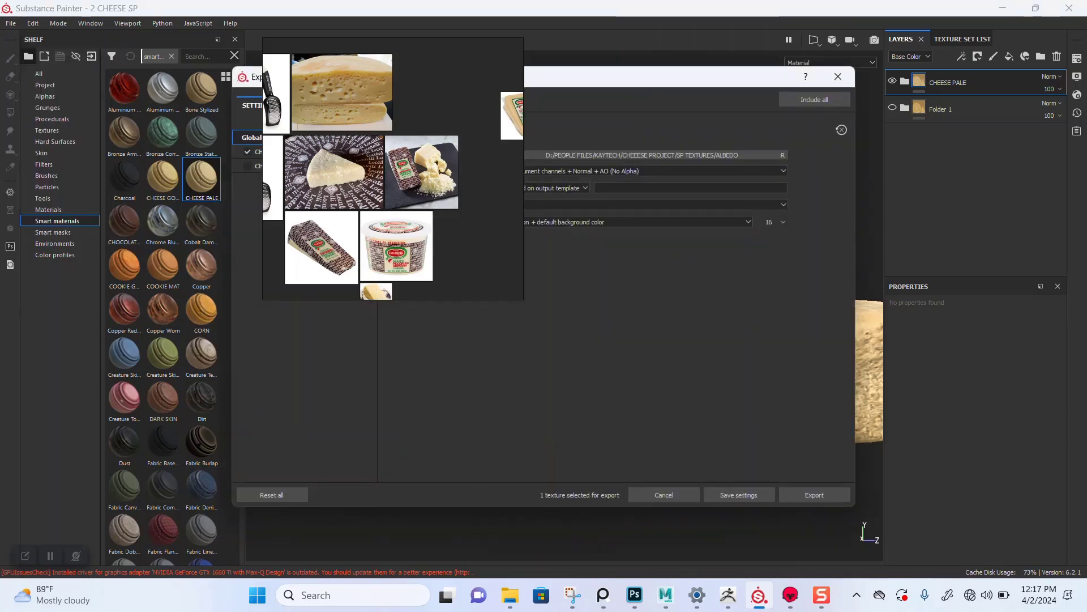
{"action": "right_click_drag", "start_coordinate": [442, 164], "coordinate": [148, 162]}
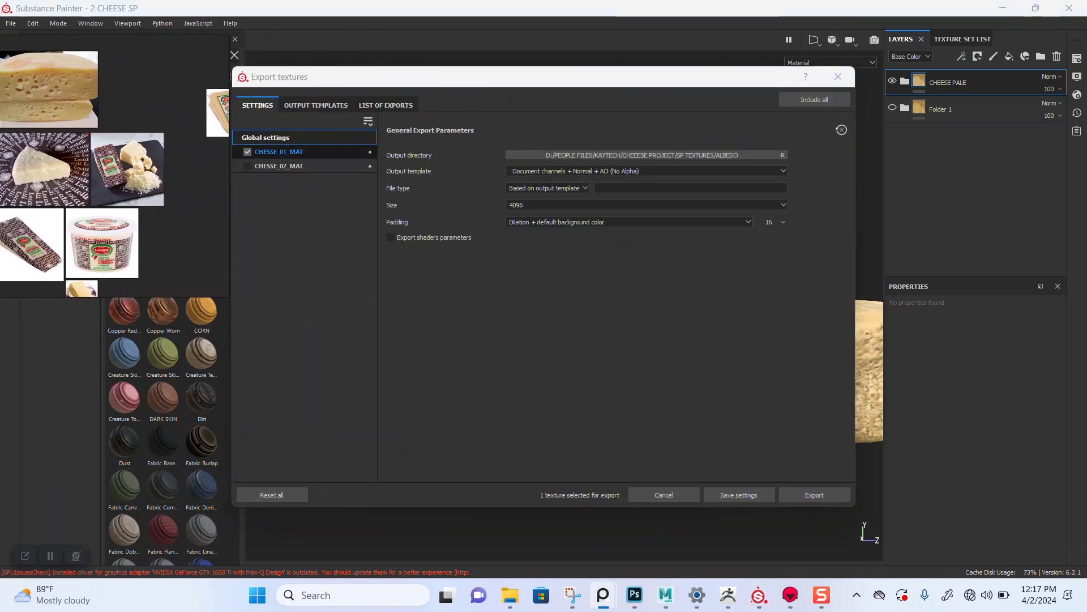
{"action": "left_click", "coordinate": [248, 152]}
{"action": "left_click", "coordinate": [247, 166]}
{"action": "left_click", "coordinate": [279, 165]}
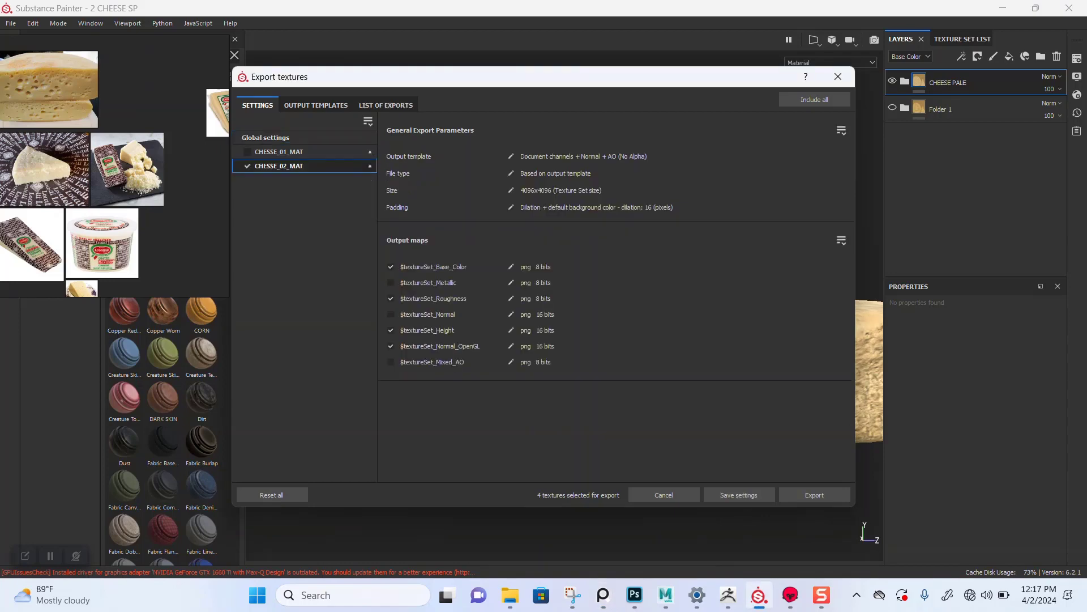
Exclude the Roughness, Height and Normal_OpenGL maps and export only CHESSE_02_MAT's Base_Color map
{"action": "left_click", "coordinate": [390, 299]}
{"action": "left_click", "coordinate": [391, 330]}
{"action": "left_click", "coordinate": [391, 346]}
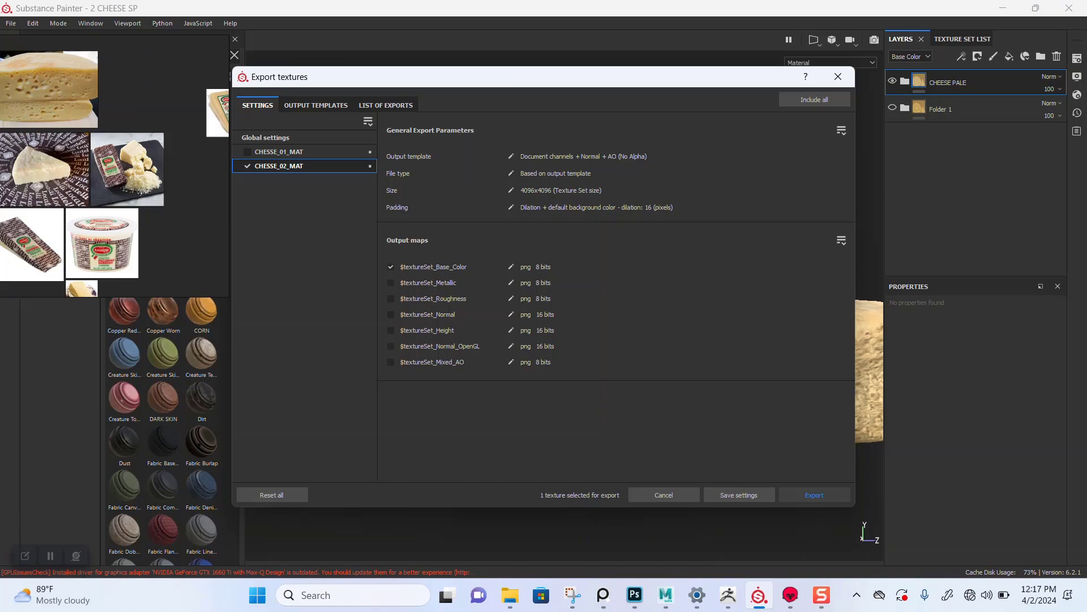
{"action": "left_click", "coordinate": [814, 495]}
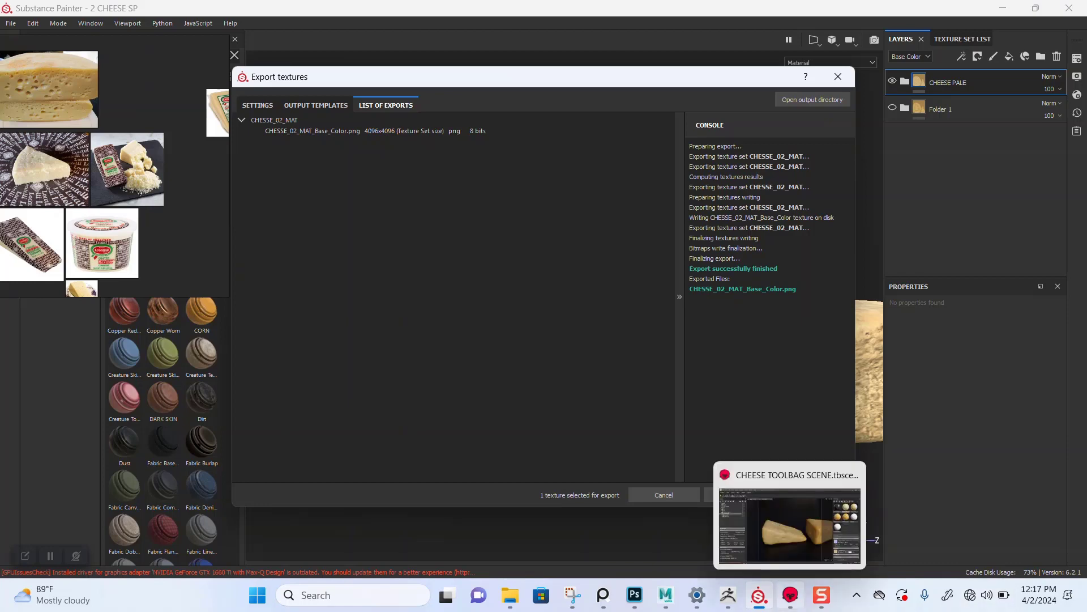
Switch to Marmoset Toolbag and load the CHESSE_02_MAT_Base_Color image as the albedo map of the CHESSE_02 material
{"action": "left_click", "coordinate": [790, 594]}
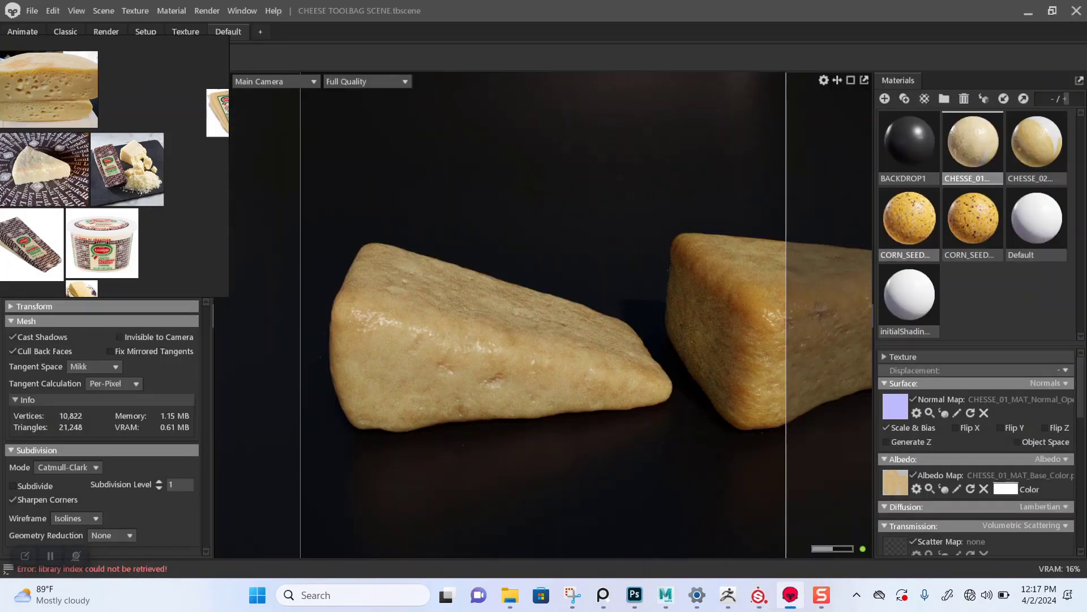
{"action": "left_click", "coordinate": [1037, 146]}
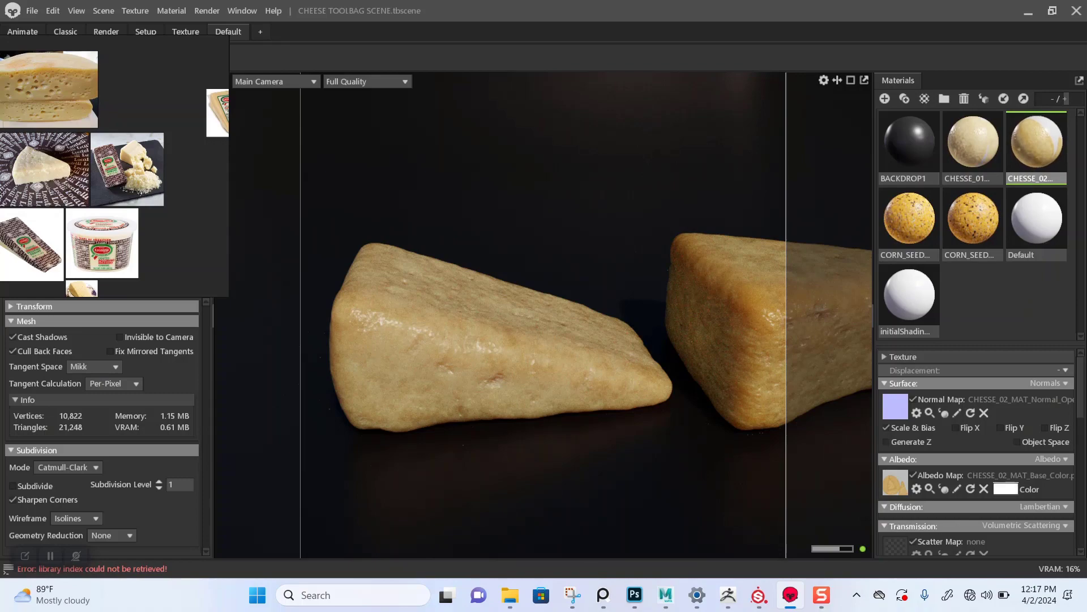
{"action": "left_click", "coordinate": [895, 483]}
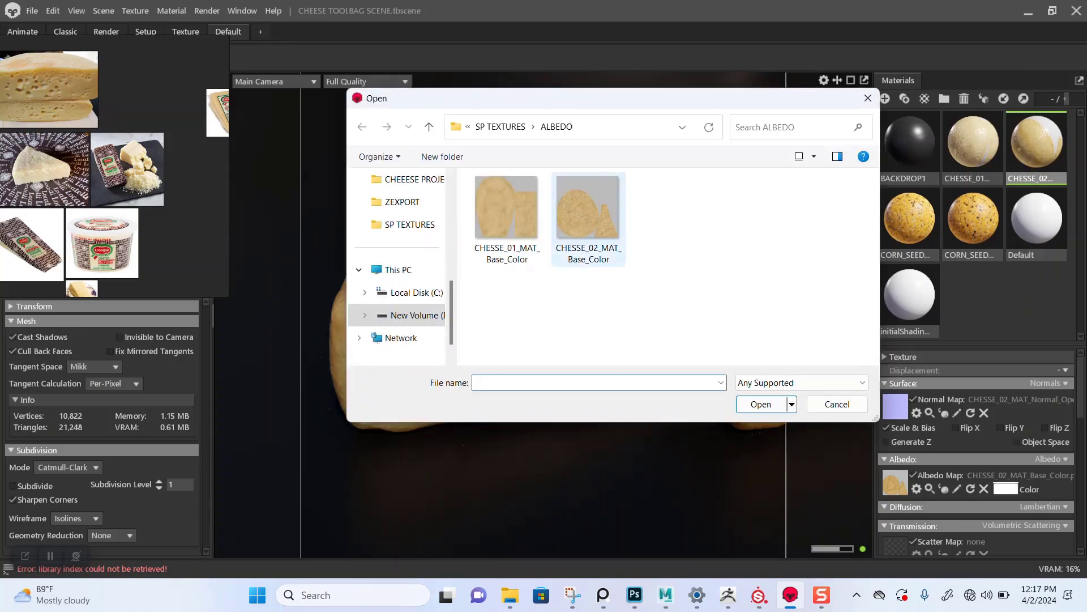
{"action": "double_click", "coordinate": [589, 220]}
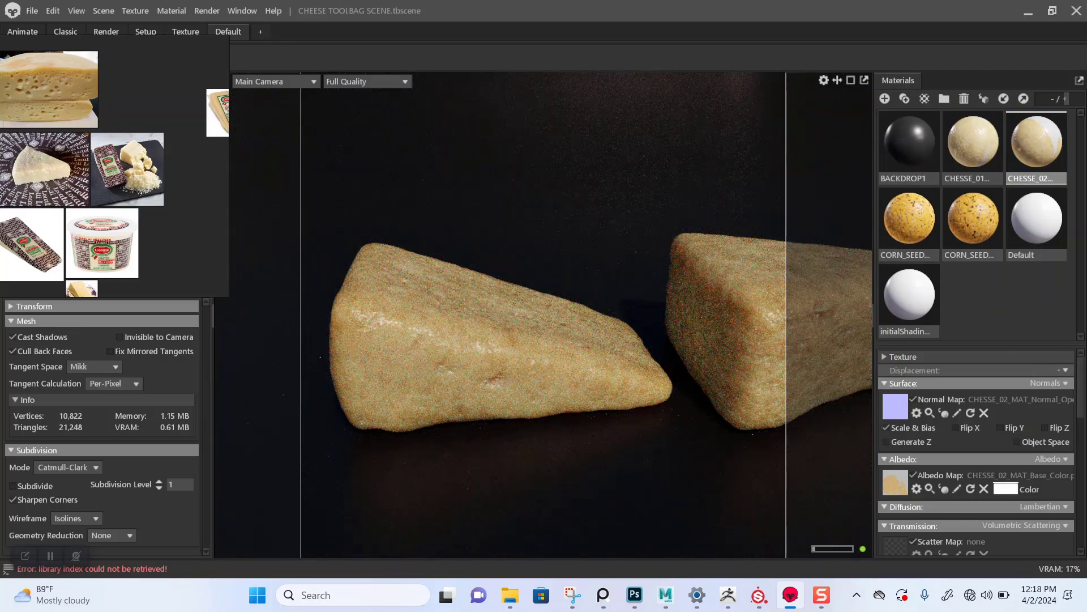
Examine both retextured cheese wedges side by side in a wider Main Camera view
{"action": "scroll", "coordinate": [543, 329], "scroll_direction": "down", "scroll_amount": 3}
{"action": "left_click_drag", "start_coordinate": [556, 334], "coordinate": [441, 331], "text": "alt"}
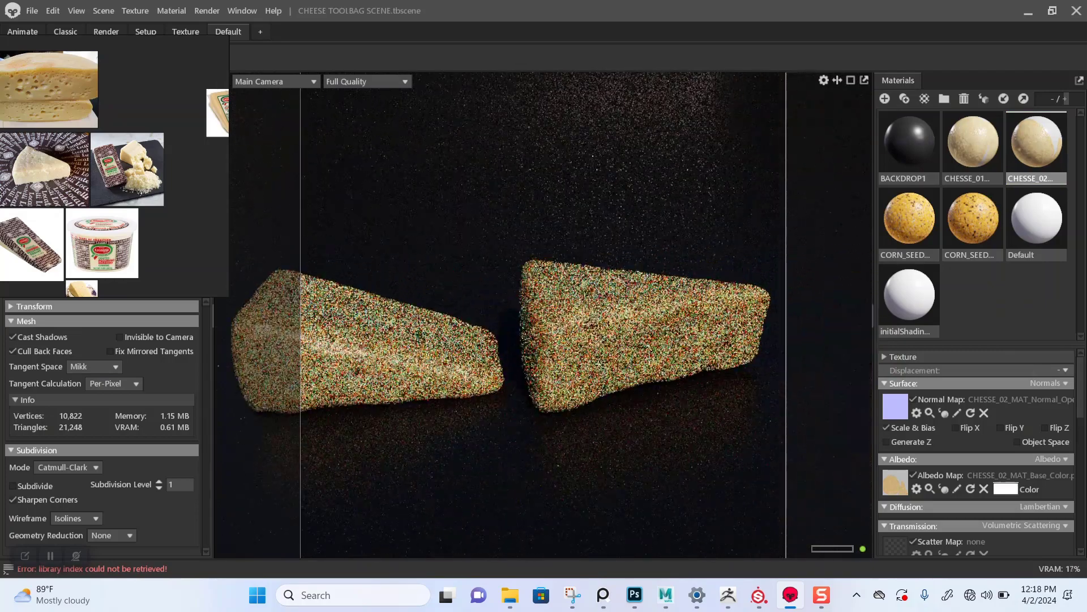
{"action": "scroll", "coordinate": [543, 329], "scroll_direction": "down", "scroll_amount": 2}
{"action": "left_click_drag", "start_coordinate": [509, 331], "coordinate": [545, 335], "text": "alt"}
{"action": "scroll", "coordinate": [545, 336], "scroll_direction": "down", "scroll_amount": 1}
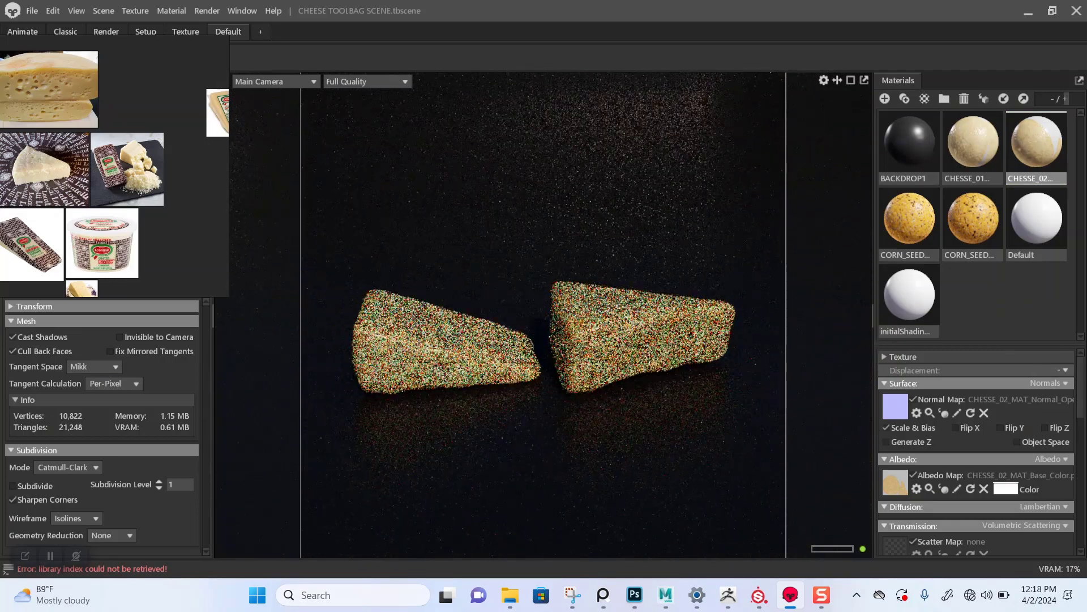
{"action": "scroll", "coordinate": [544, 334], "scroll_direction": "up", "scroll_amount": 2}
{"action": "middle_click_drag", "start_coordinate": [544, 334], "coordinate": [553, 337], "text": "alt"}
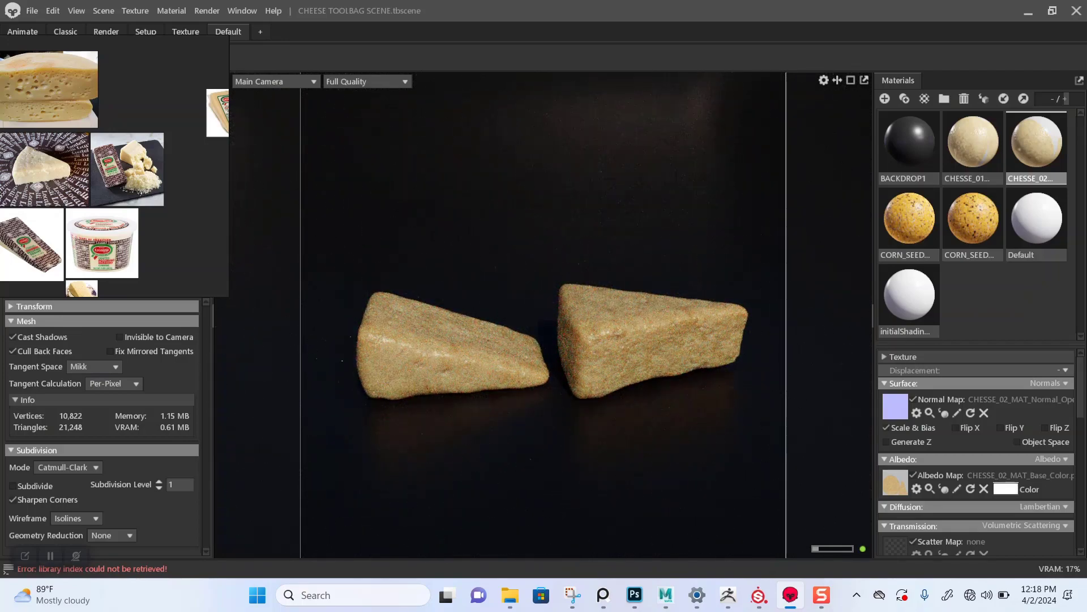
{"action": "left_click_drag", "start_coordinate": [544, 334], "coordinate": [572, 335], "text": "alt"}
{"action": "middle_click_drag", "start_coordinate": [544, 334], "coordinate": [576, 333], "text": "alt"}
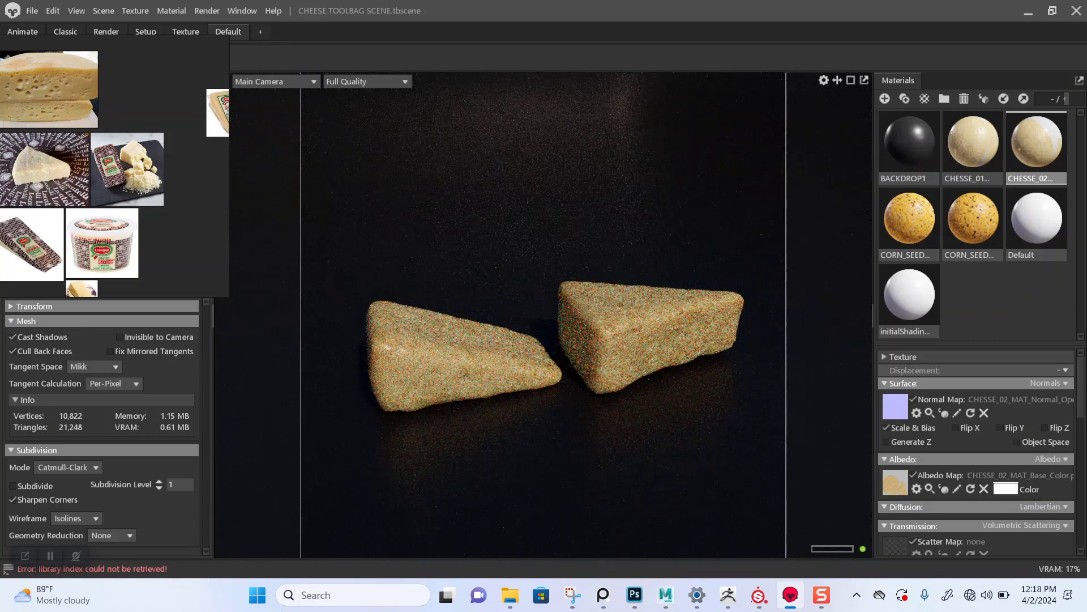
Move the reference board off the scene outliner and compare the Main Camera view with Safe Frame off and on
{"action": "right_click_drag", "start_coordinate": [142, 169], "coordinate": [1038, 122]}
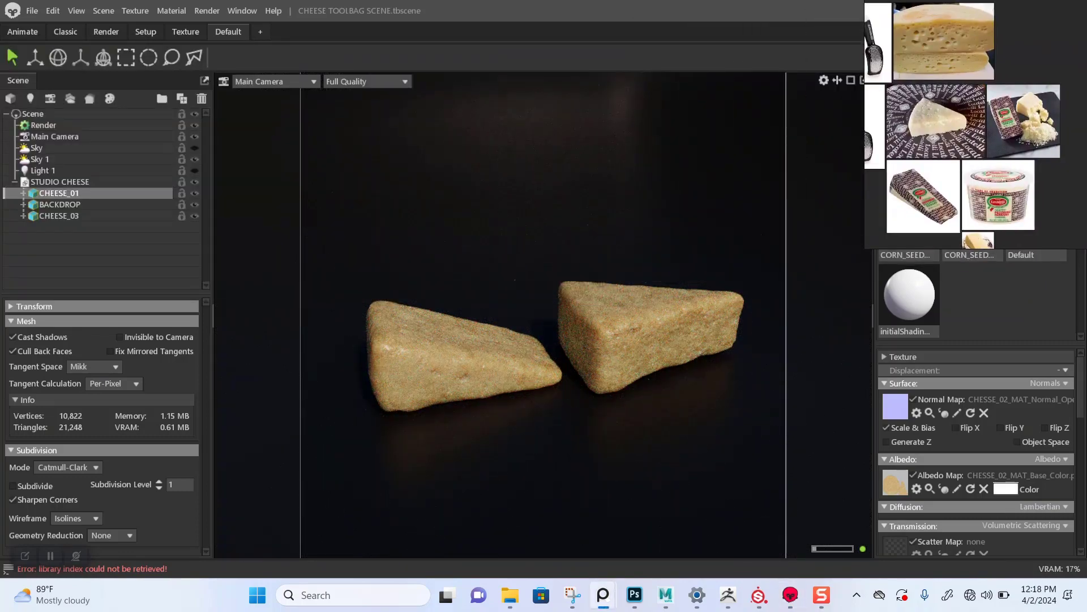
{"action": "left_click", "coordinate": [44, 125]}
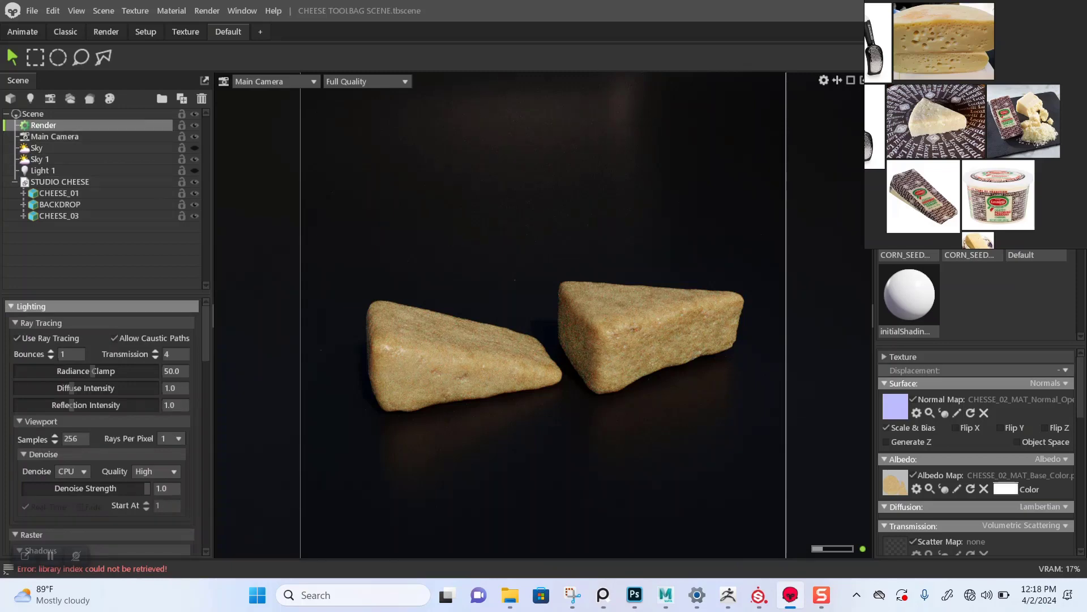
{"action": "left_click", "coordinate": [55, 136]}
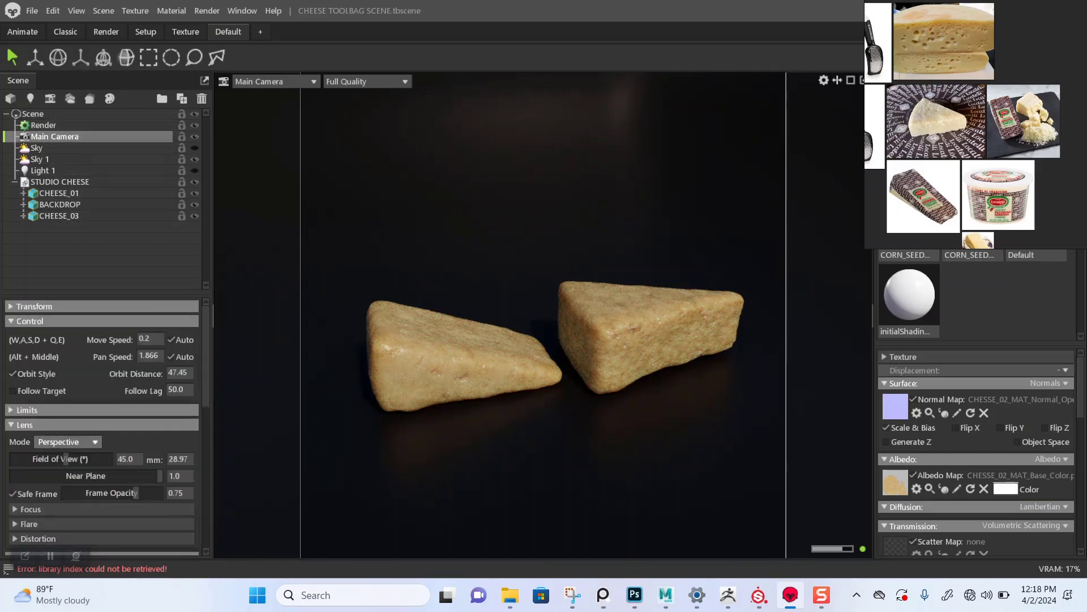
{"action": "scroll", "coordinate": [102, 424], "scroll_direction": "down", "scroll_amount": 1}
{"action": "left_click", "coordinate": [13, 459]}
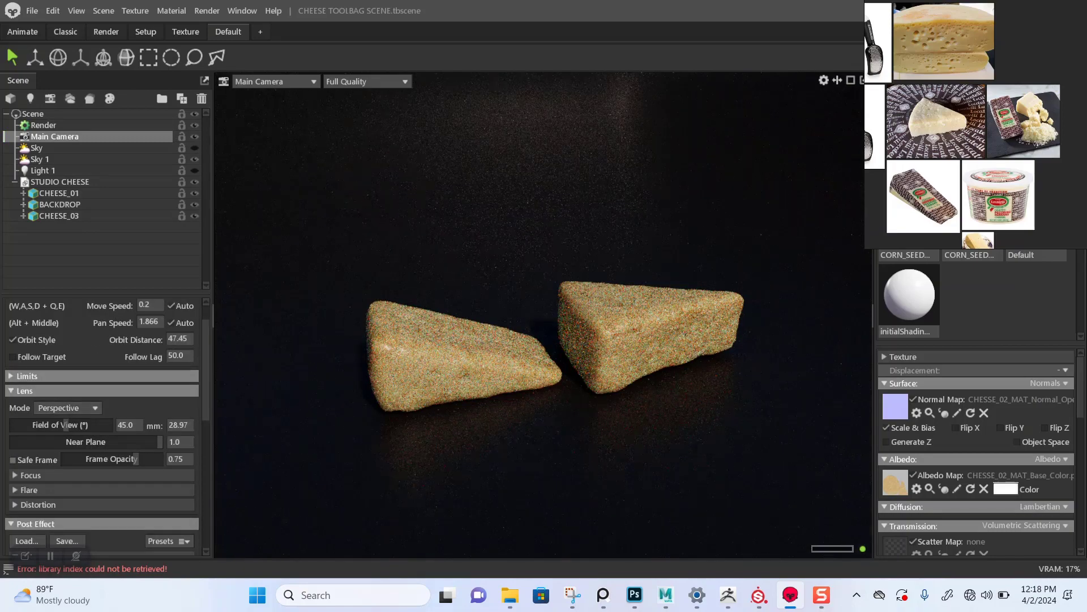
{"action": "left_click", "coordinate": [13, 460]}
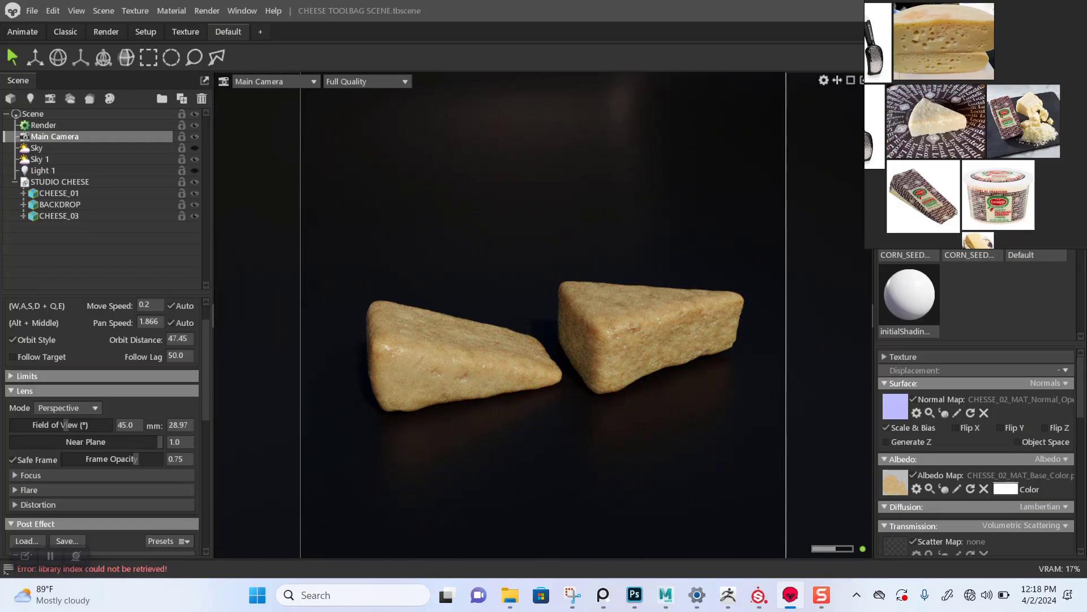
Frame both cheese wedges closer and from a slightly higher angle in the Main Camera
{"action": "scroll", "coordinate": [544, 339], "scroll_direction": "up", "scroll_amount": 3}
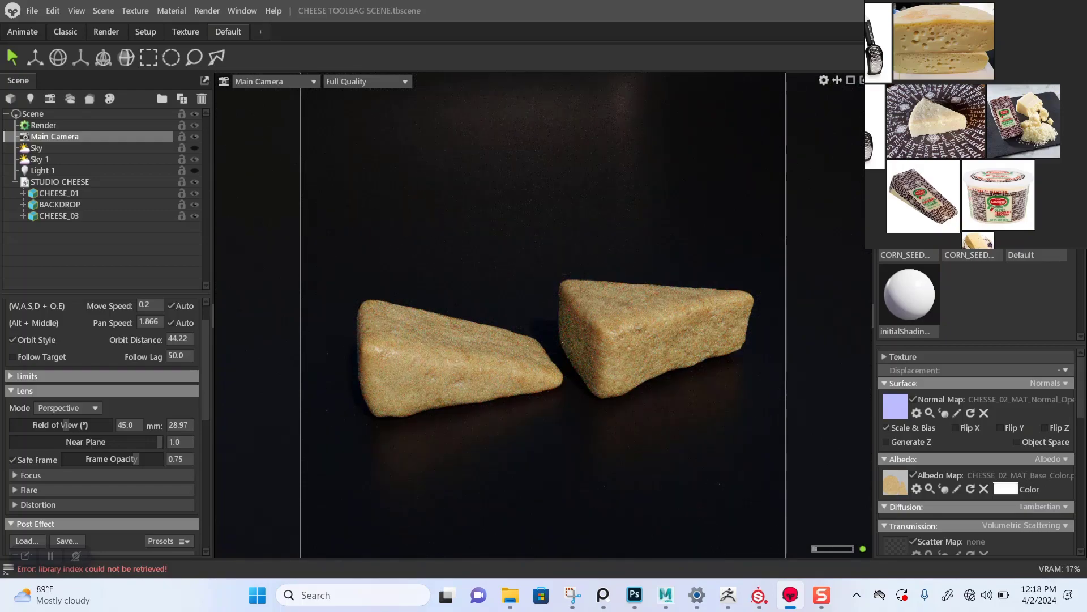
{"action": "left_click_drag", "start_coordinate": [544, 340], "coordinate": [551, 371], "text": "alt"}
{"action": "scroll", "coordinate": [543, 340], "scroll_direction": "up", "scroll_amount": 1}
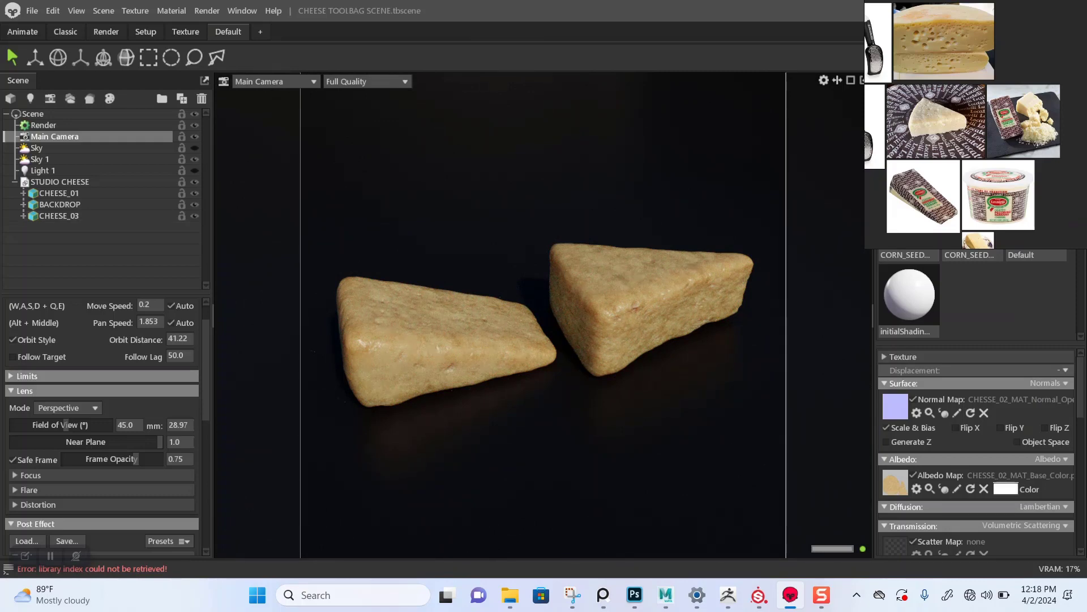
Review the scene's Render settings, including the image and video output, render cameras and render passes
{"action": "left_click", "coordinate": [44, 125]}
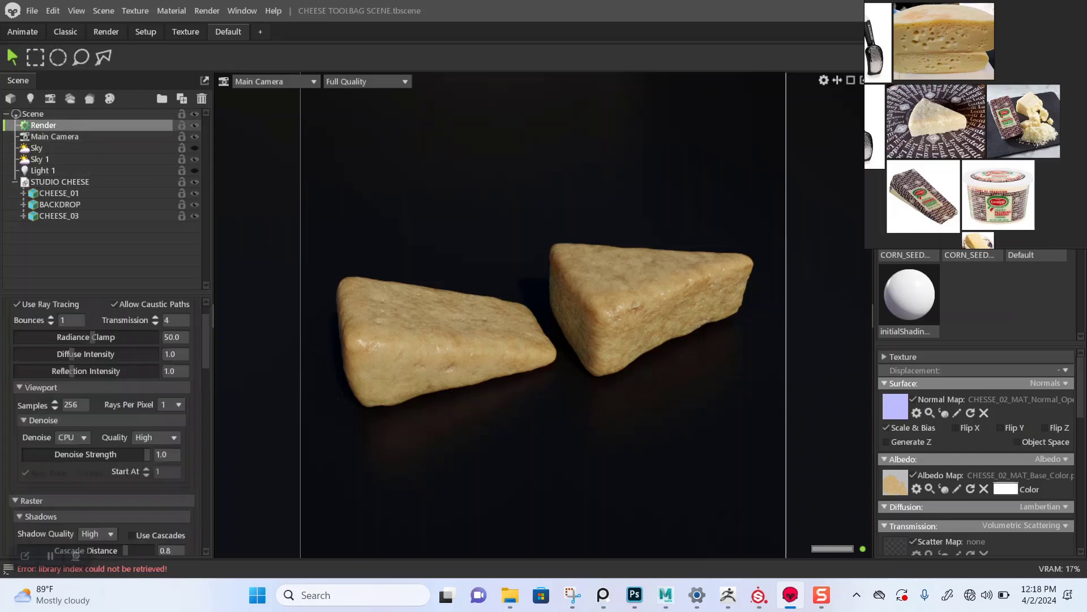
{"action": "scroll", "coordinate": [102, 427], "scroll_direction": "down", "scroll_amount": 5}
{"action": "scroll", "coordinate": [102, 427], "scroll_direction": "down", "scroll_amount": 10}
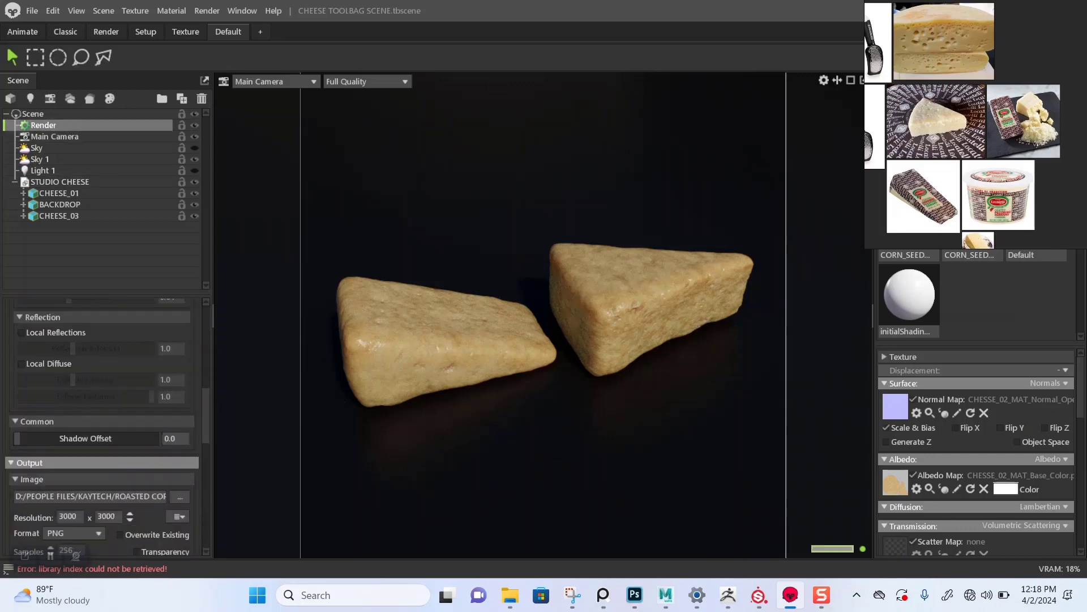
{"action": "scroll", "coordinate": [102, 428], "scroll_direction": "up", "scroll_amount": 2}
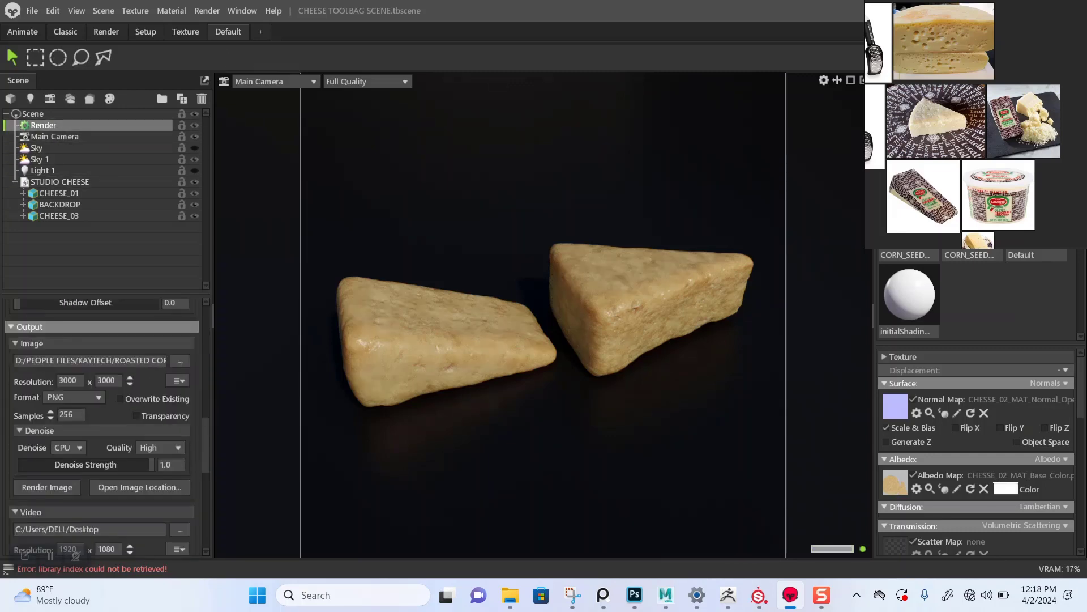
{"action": "scroll", "coordinate": [102, 427], "scroll_direction": "down", "scroll_amount": 6}
{"action": "scroll", "coordinate": [102, 427], "scroll_direction": "down", "scroll_amount": 2}
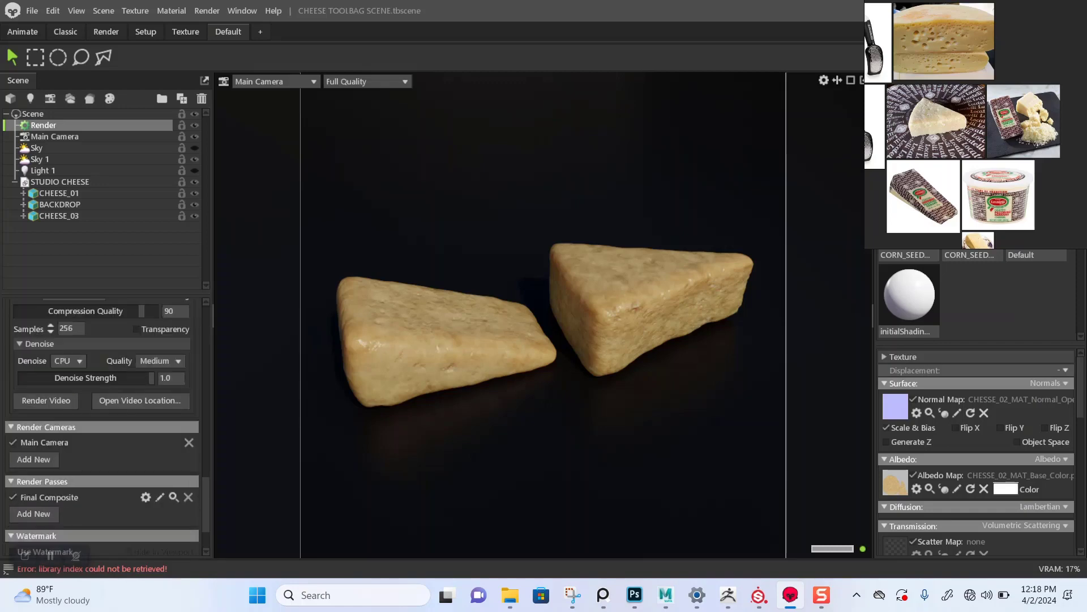
{"action": "scroll", "coordinate": [102, 428], "scroll_direction": "down", "scroll_amount": 1}
Try Linear tone mapping in the Main Camera's post effects and switch it back to ACES
{"action": "left_click", "coordinate": [54, 136]}
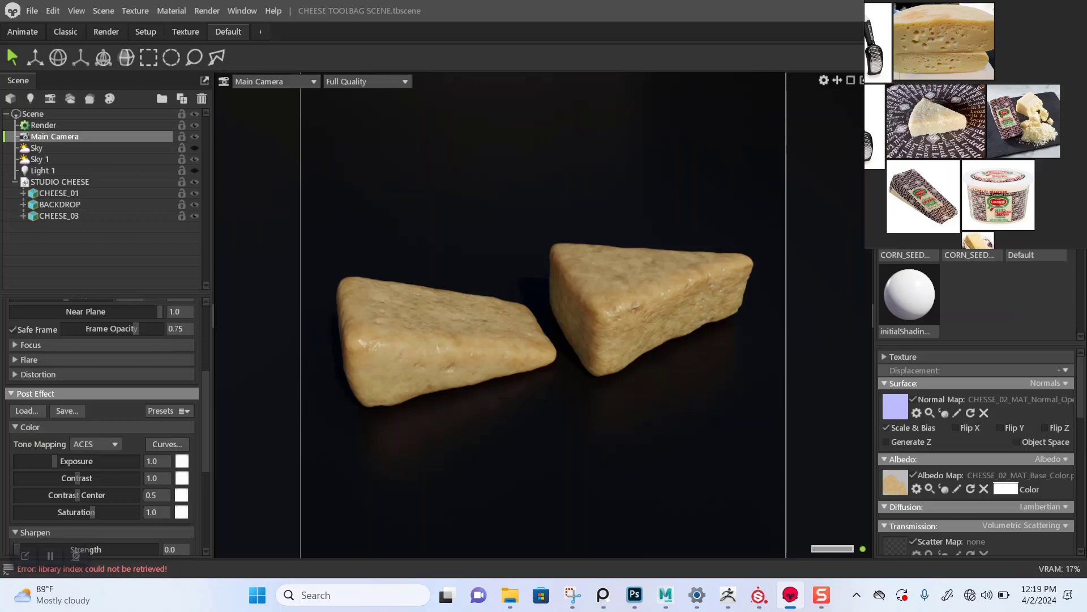
{"action": "scroll", "coordinate": [101, 427], "scroll_direction": "up", "scroll_amount": 3}
{"action": "scroll", "coordinate": [102, 428], "scroll_direction": "down", "scroll_amount": 5}
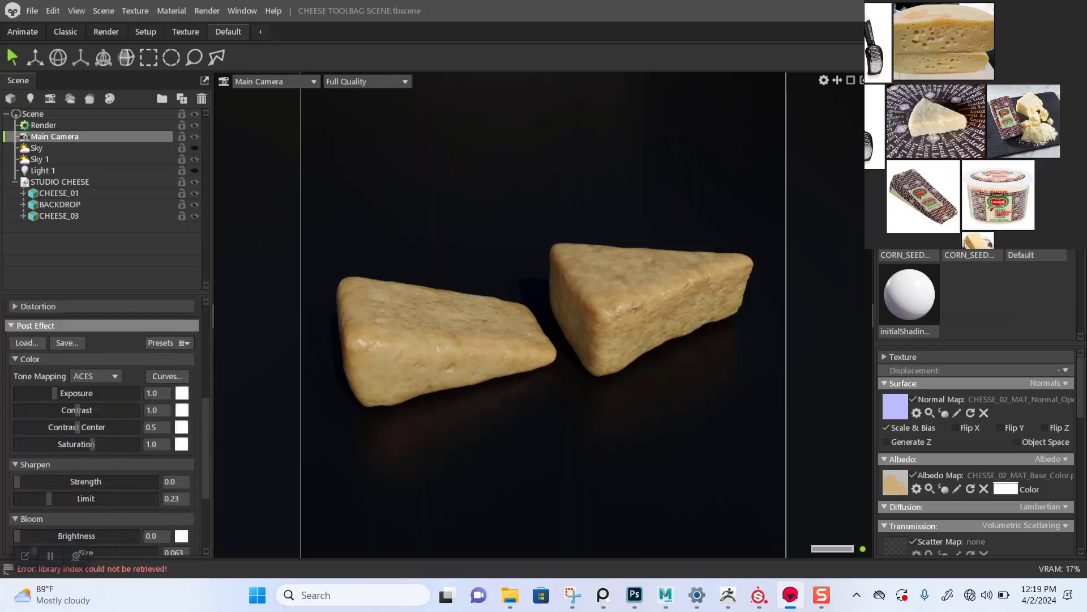
{"action": "left_click", "coordinate": [93, 376]}
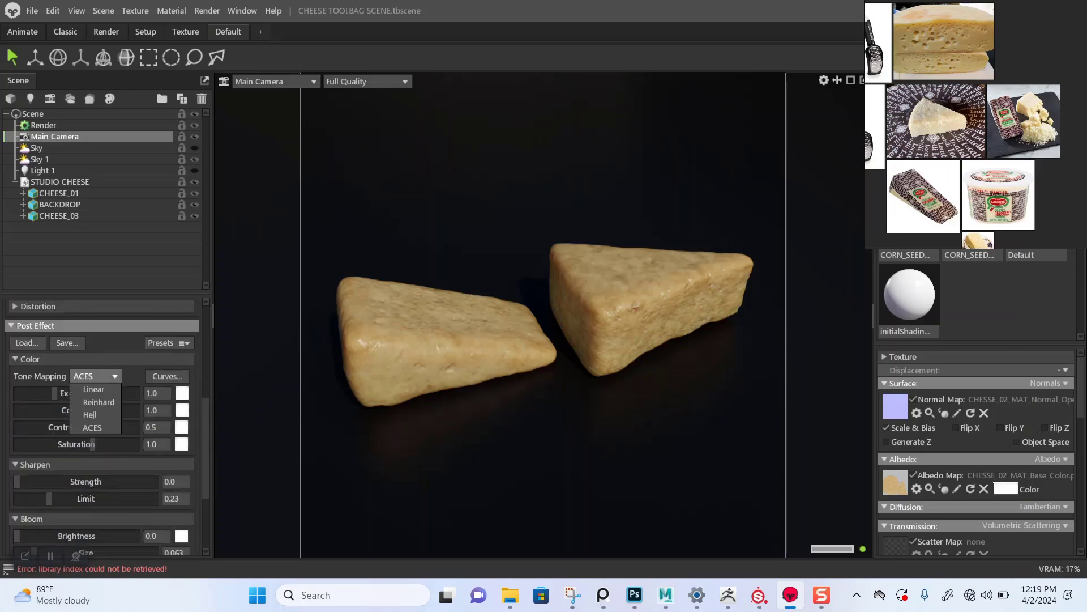
{"action": "left_click", "coordinate": [93, 389]}
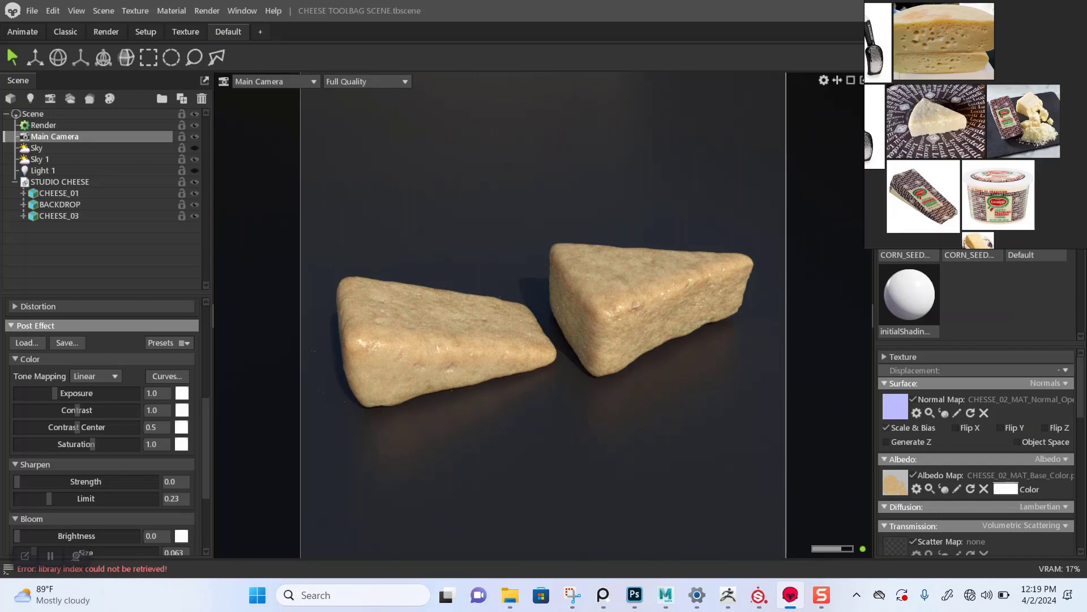
{"action": "left_click", "coordinate": [95, 376]}
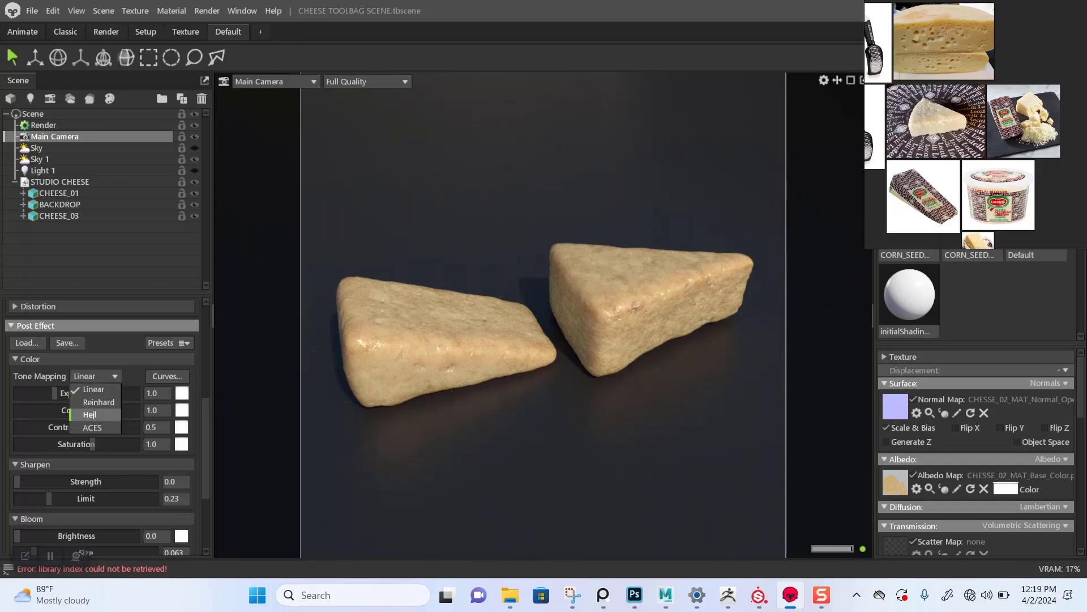
{"action": "left_click", "coordinate": [93, 427]}
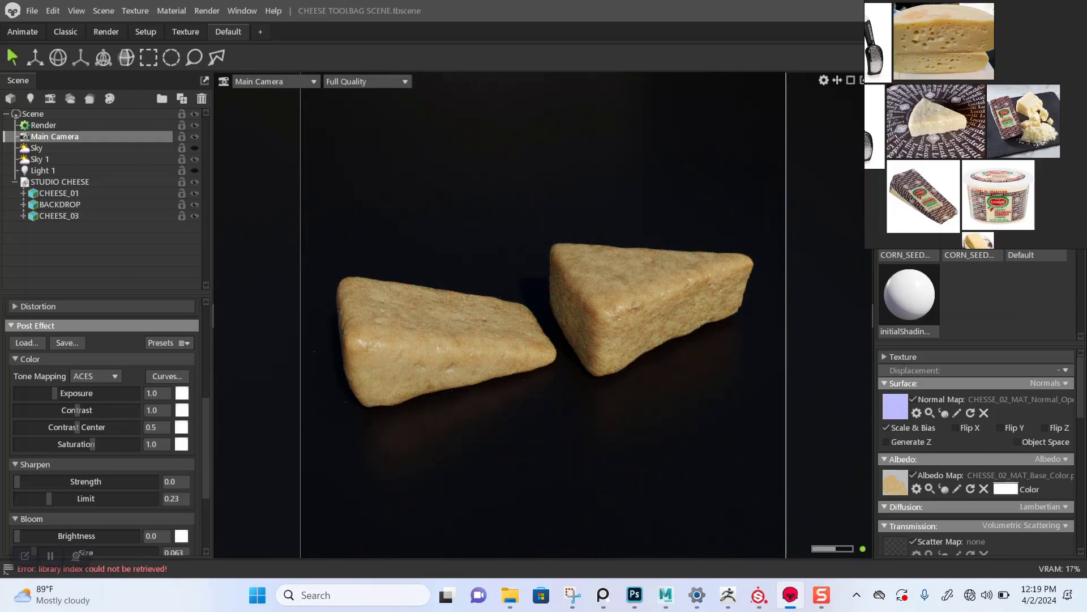
Move the cheese reference board beside the rendered wedges for comparison
{"action": "right_click_drag", "start_coordinate": [948, 113], "coordinate": [831, 209]}
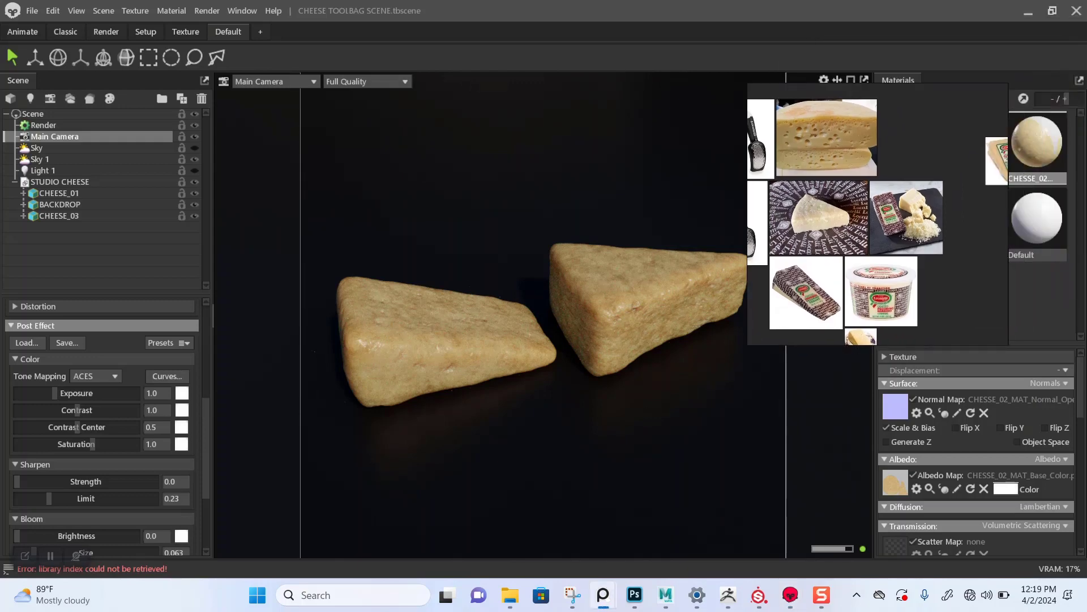
Compare Linear tone mapping on the wedges with the reference photo of the pale cheese wedge and restore ACES
{"action": "scroll", "coordinate": [831, 208], "scroll_direction": "up", "scroll_amount": 6}
{"action": "scroll", "coordinate": [830, 209], "scroll_direction": "up", "scroll_amount": 3}
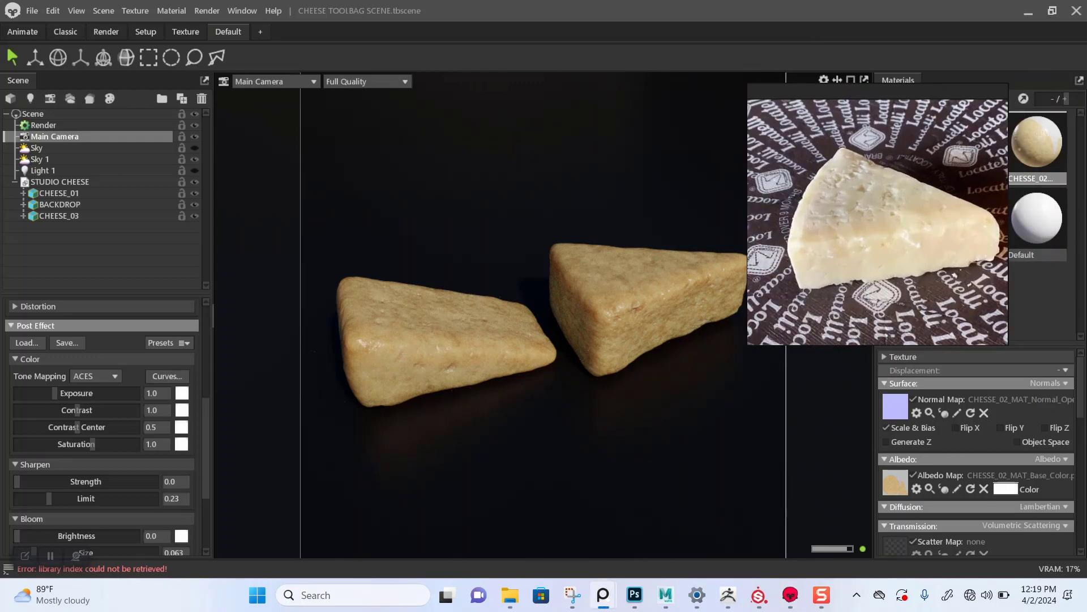
{"action": "left_click", "coordinate": [95, 376]}
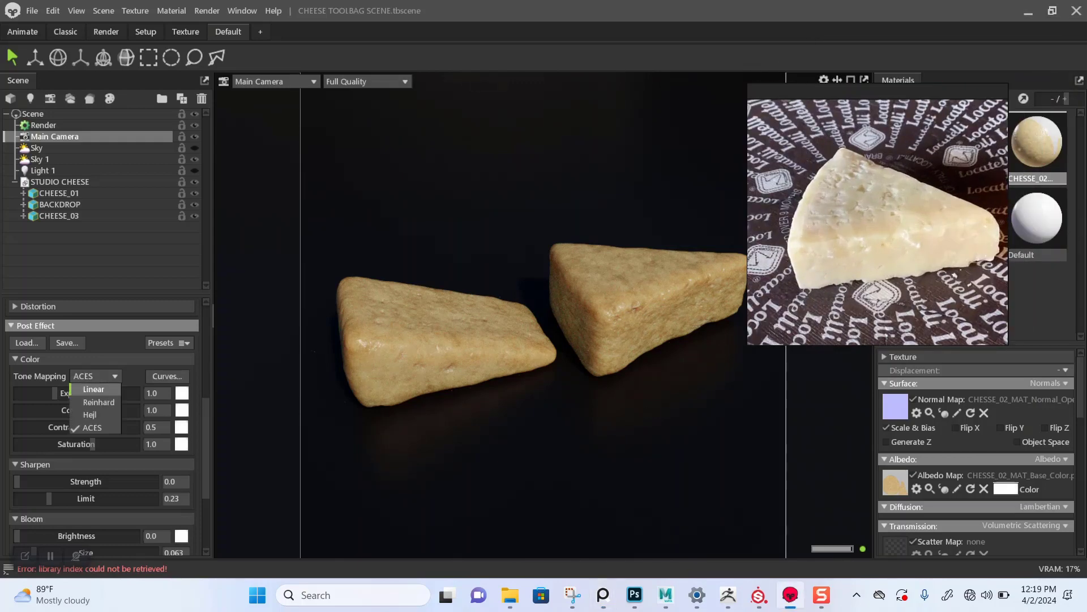
{"action": "left_click", "coordinate": [93, 390]}
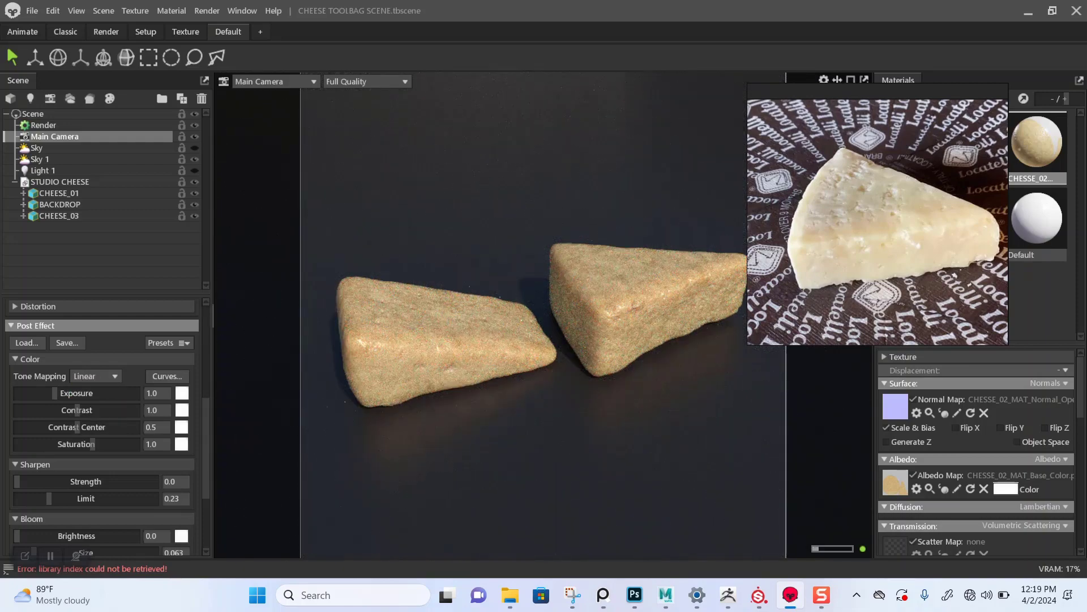
{"action": "scroll", "coordinate": [859, 226], "scroll_direction": "down", "scroll_amount": 2}
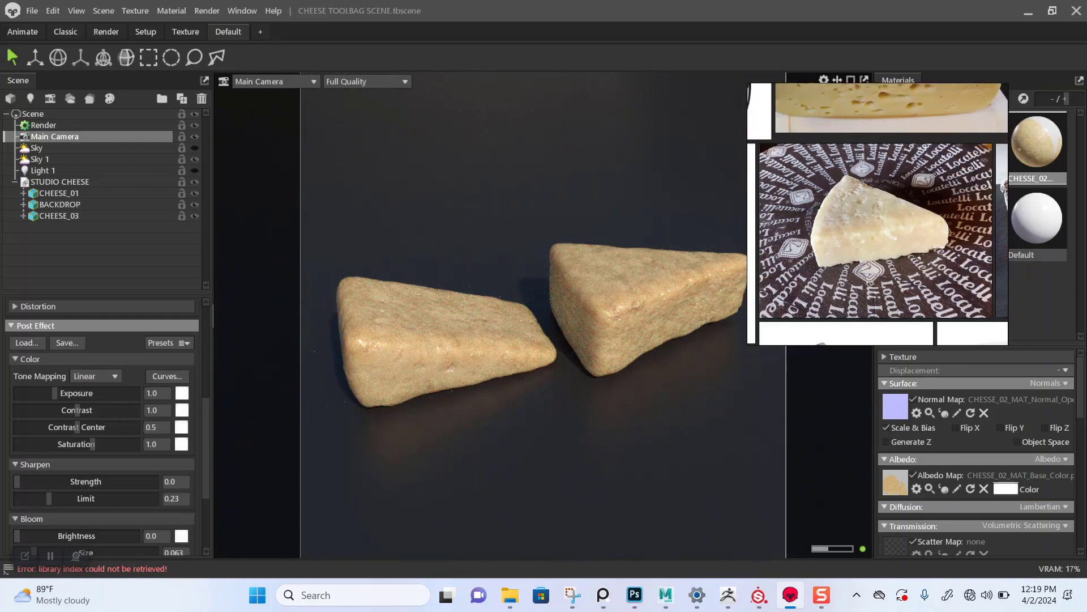
{"action": "scroll", "coordinate": [857, 226], "scroll_direction": "down", "scroll_amount": 3}
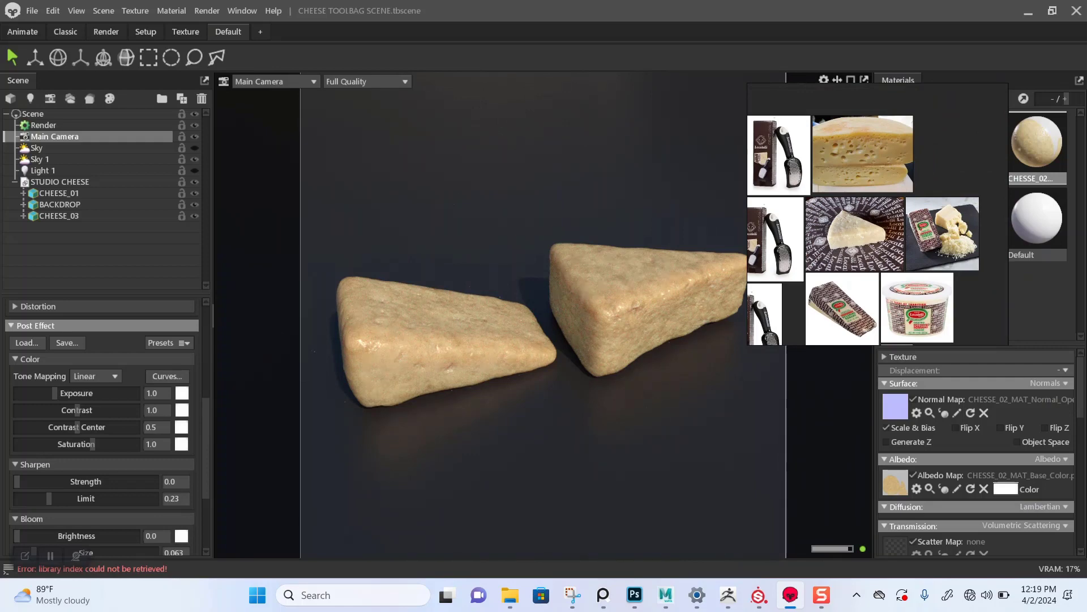
{"action": "left_click", "coordinate": [95, 376]}
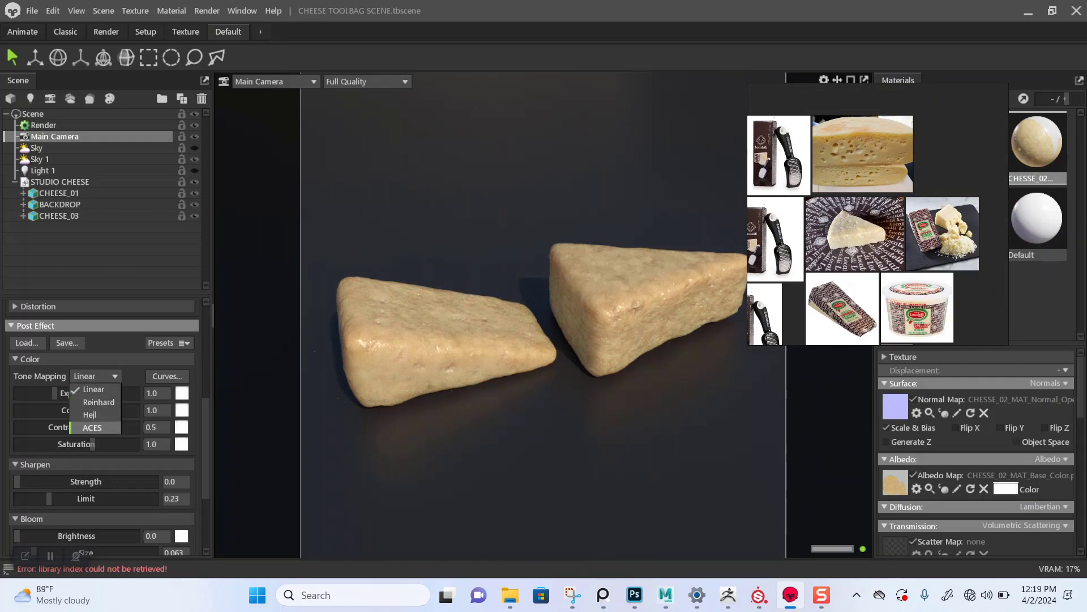
{"action": "left_click", "coordinate": [92, 428]}
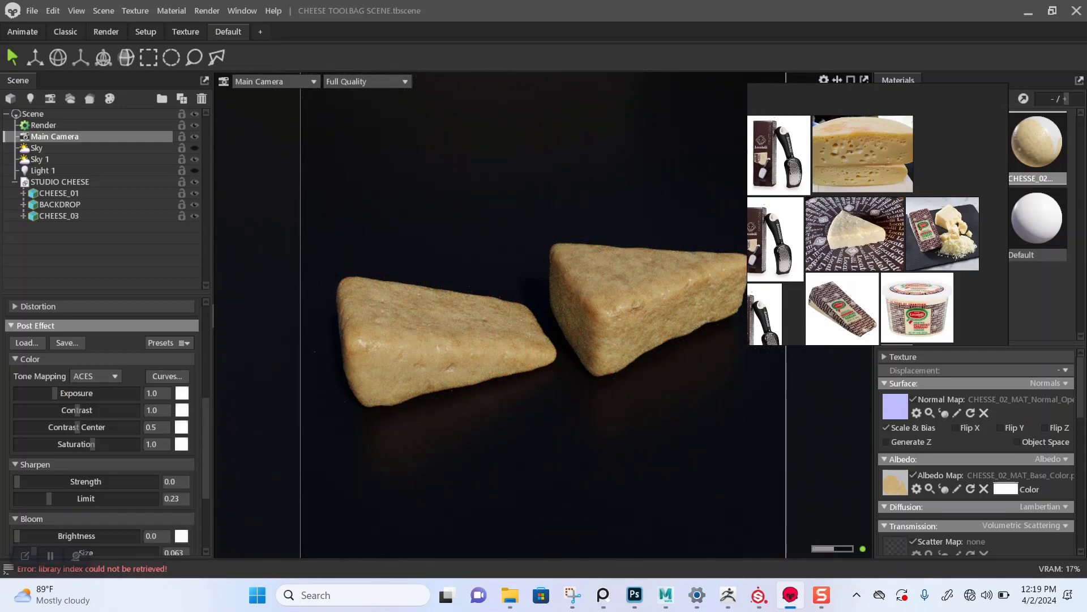
Start choosing the image output location in the Render settings and create a RENDER folder inside CHEEESE PROJECT
{"action": "left_click", "coordinate": [45, 126]}
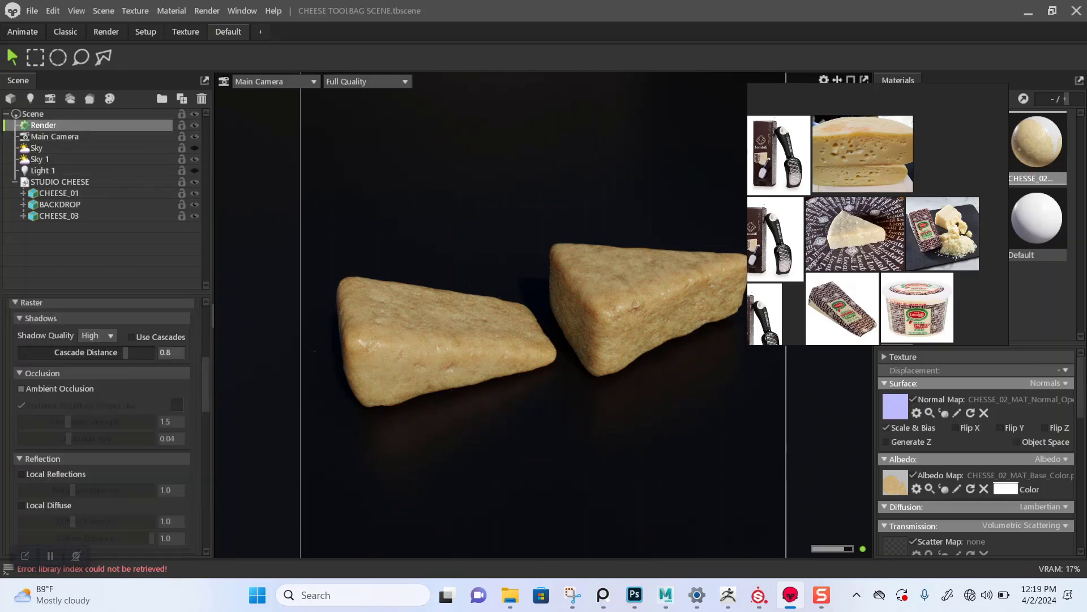
{"action": "scroll", "coordinate": [102, 424], "scroll_direction": "down", "scroll_amount": 10}
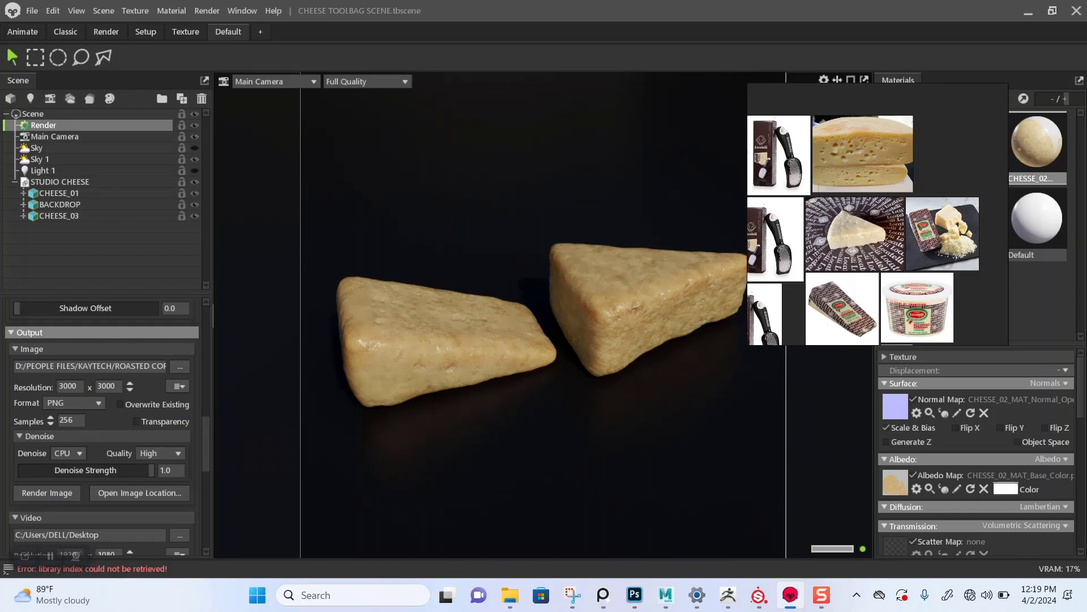
{"action": "scroll", "coordinate": [159, 453], "scroll_direction": "down", "scroll_amount": 5}
{"action": "scroll", "coordinate": [102, 425], "scroll_direction": "down", "scroll_amount": 3}
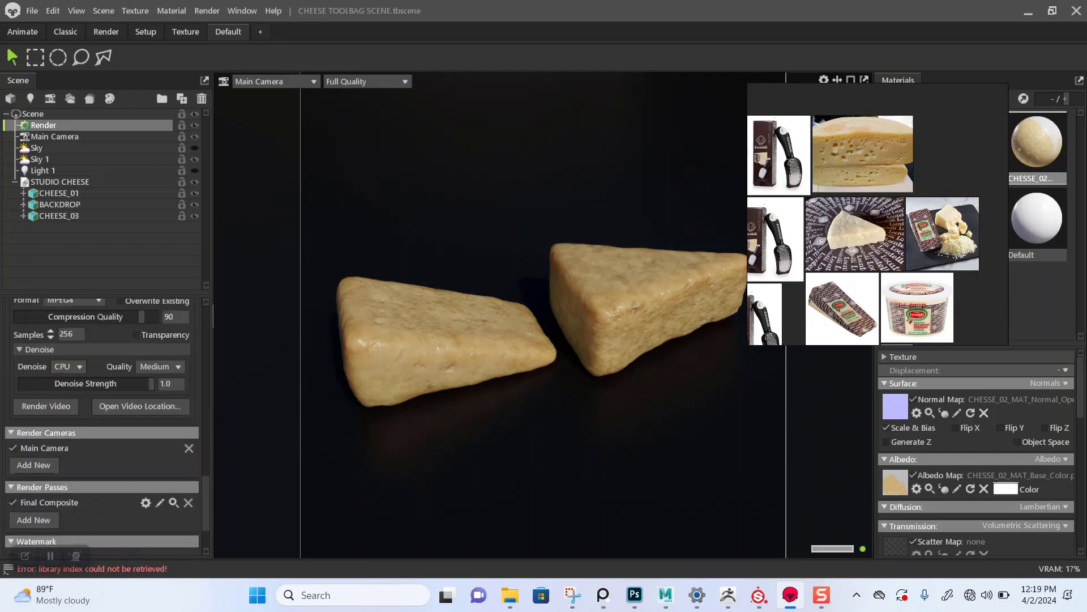
{"action": "scroll", "coordinate": [102, 425], "scroll_direction": "up", "scroll_amount": 3}
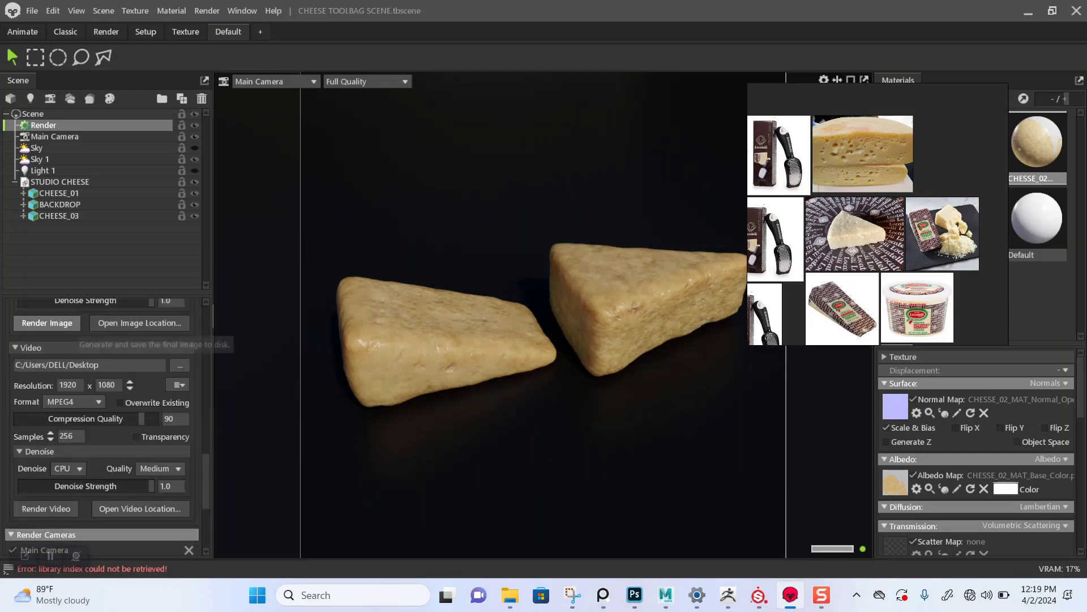
{"action": "scroll", "coordinate": [140, 354], "scroll_direction": "up", "scroll_amount": 1}
{"action": "scroll", "coordinate": [139, 357], "scroll_direction": "up", "scroll_amount": 3}
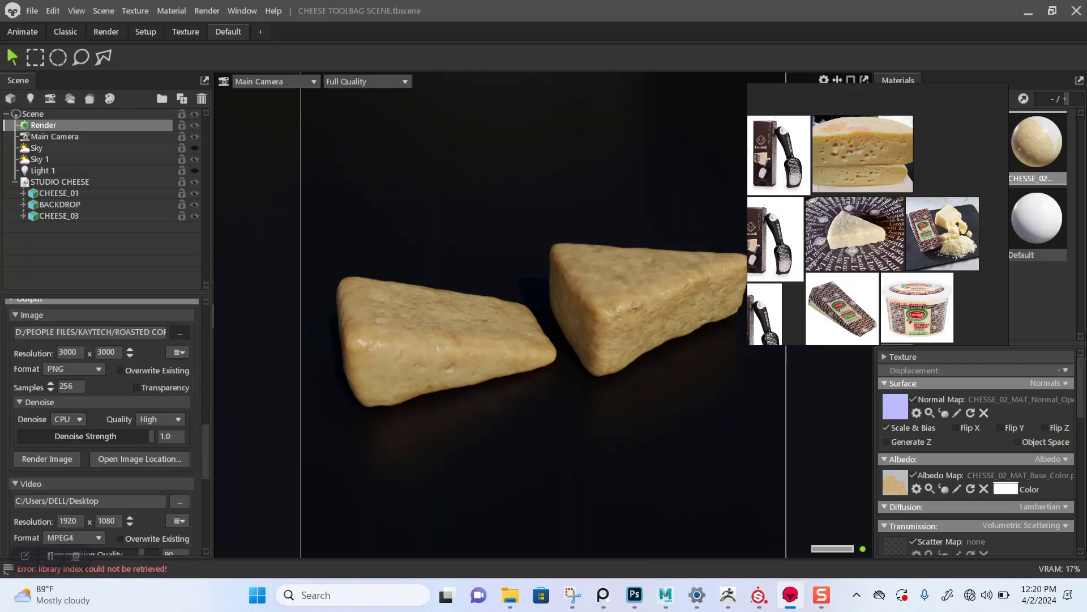
{"action": "left_click", "coordinate": [180, 331]}
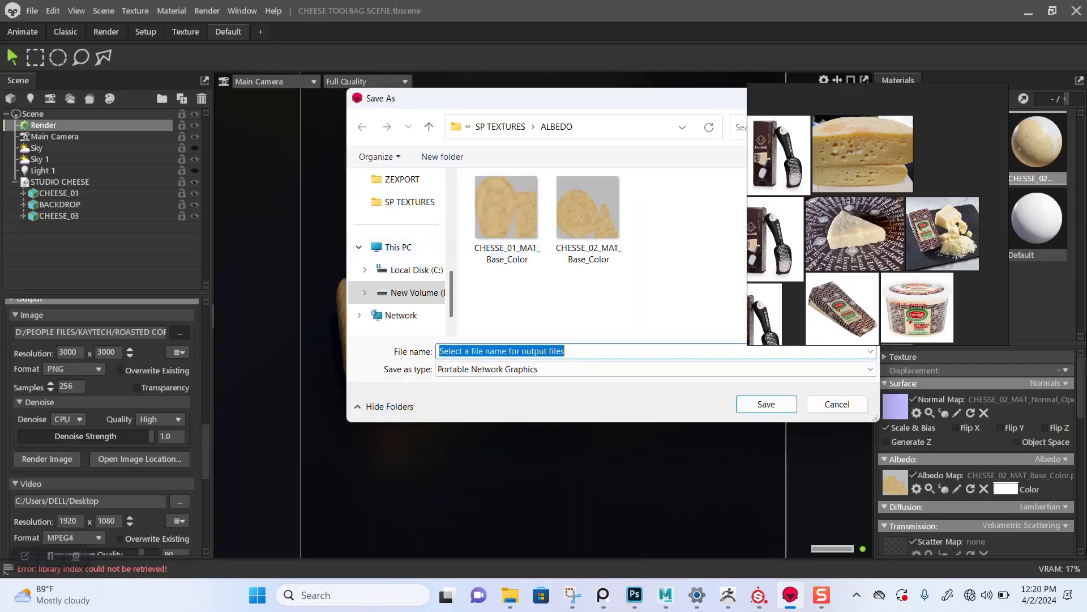
{"action": "left_click", "coordinate": [502, 127]}
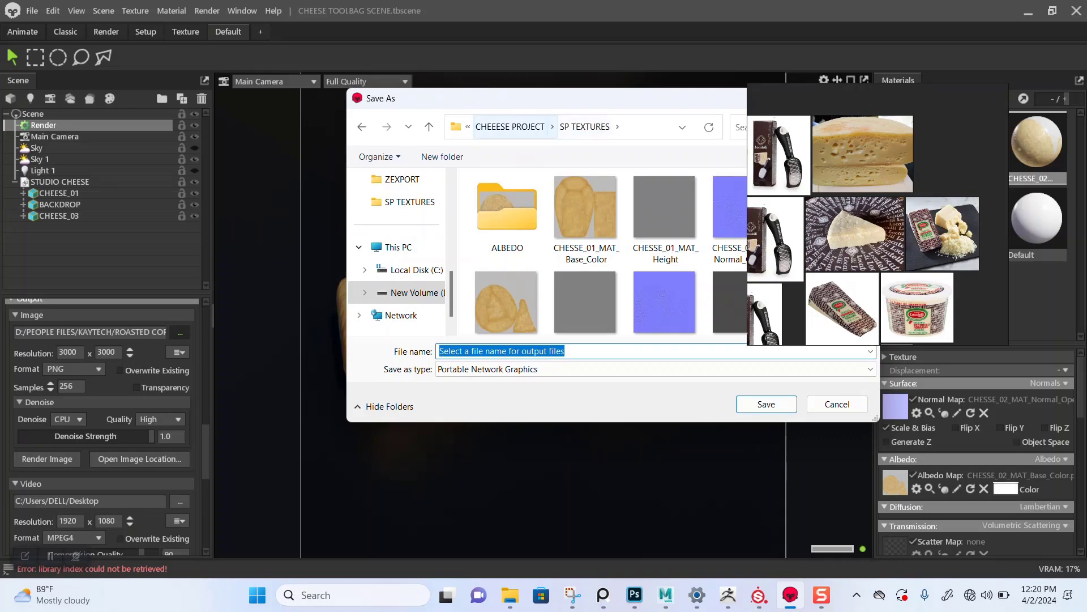
{"action": "left_click", "coordinate": [510, 127]}
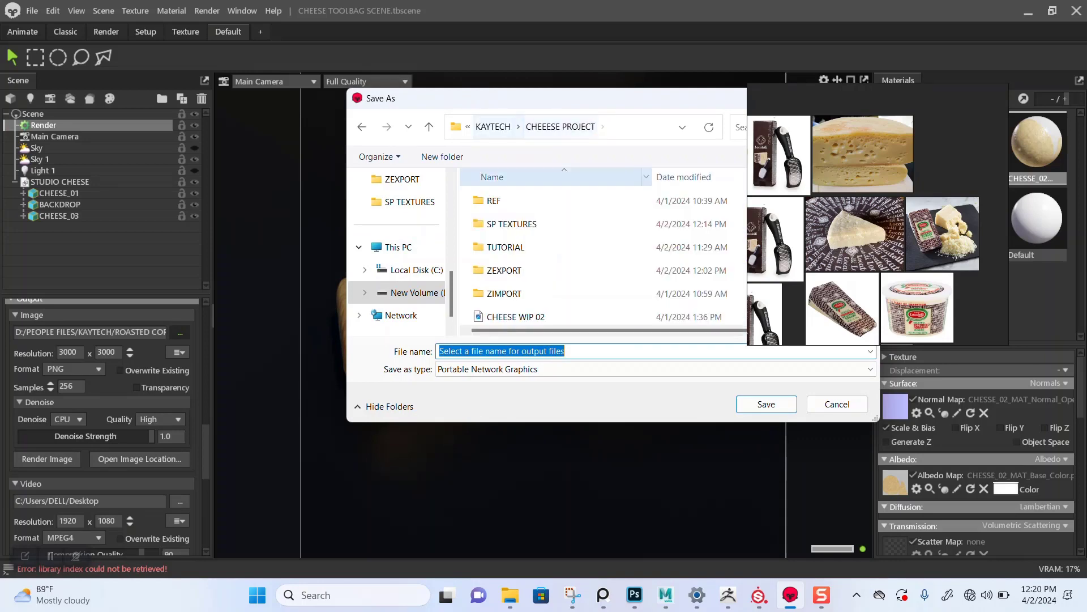
{"action": "left_click", "coordinate": [442, 156]}
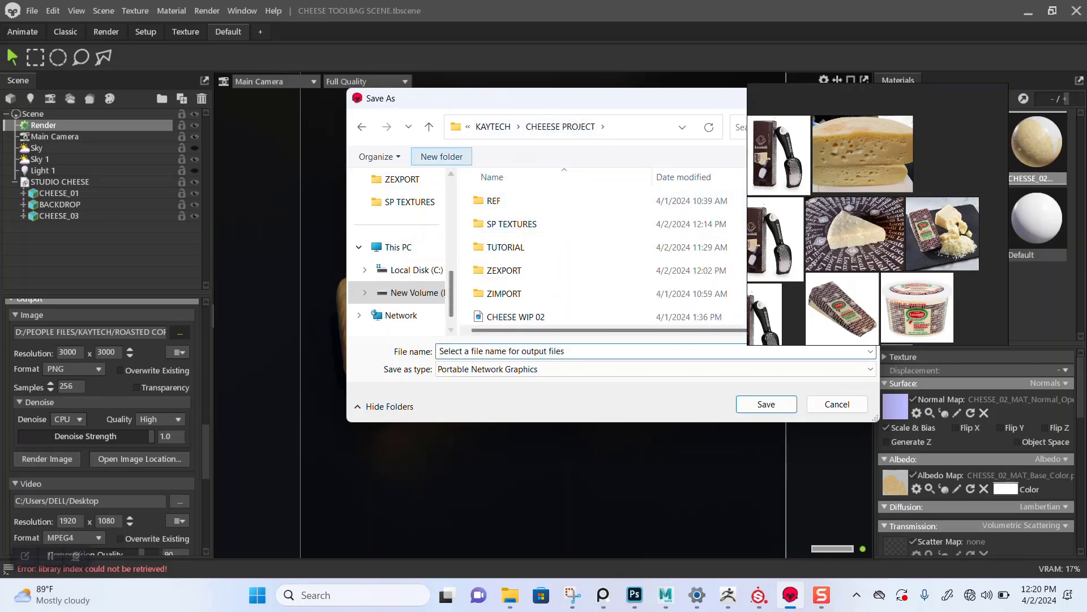
{"action": "type", "text": "RENDER"}
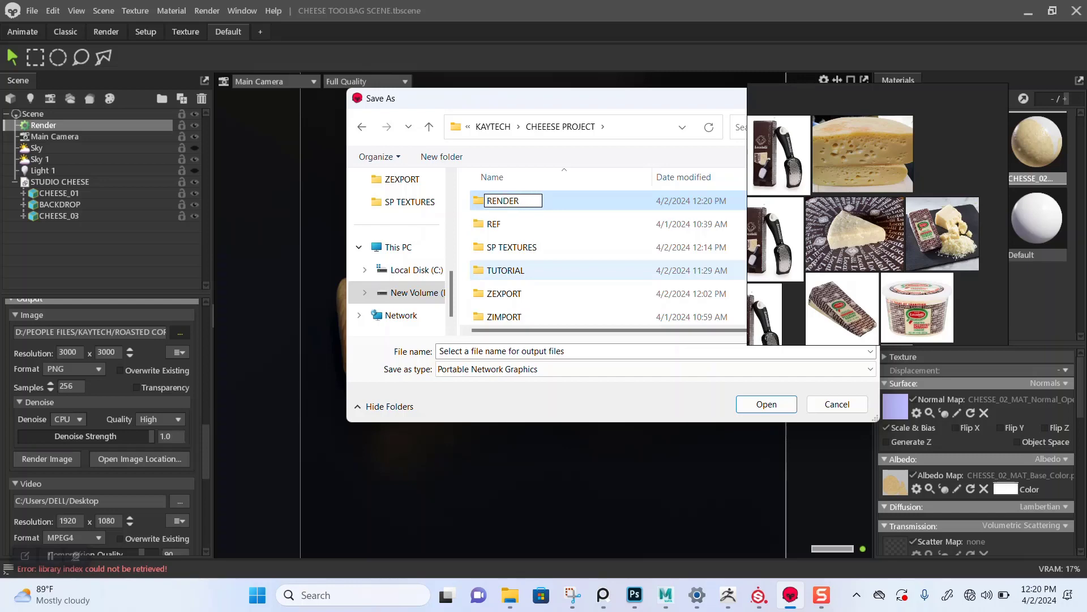
{"action": "key", "text": "Return"}
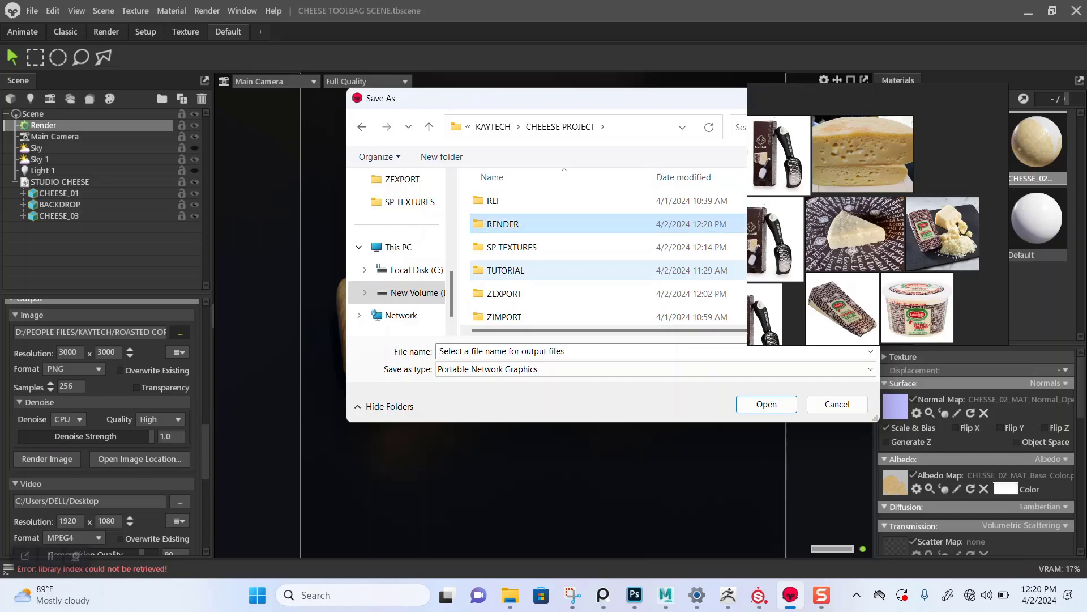
Set the image output file to CHEESE RENDER in the new RENDER folder, as Portable Network Graphics
{"action": "key", "text": "Return"}
{"action": "type", "text": "C"}
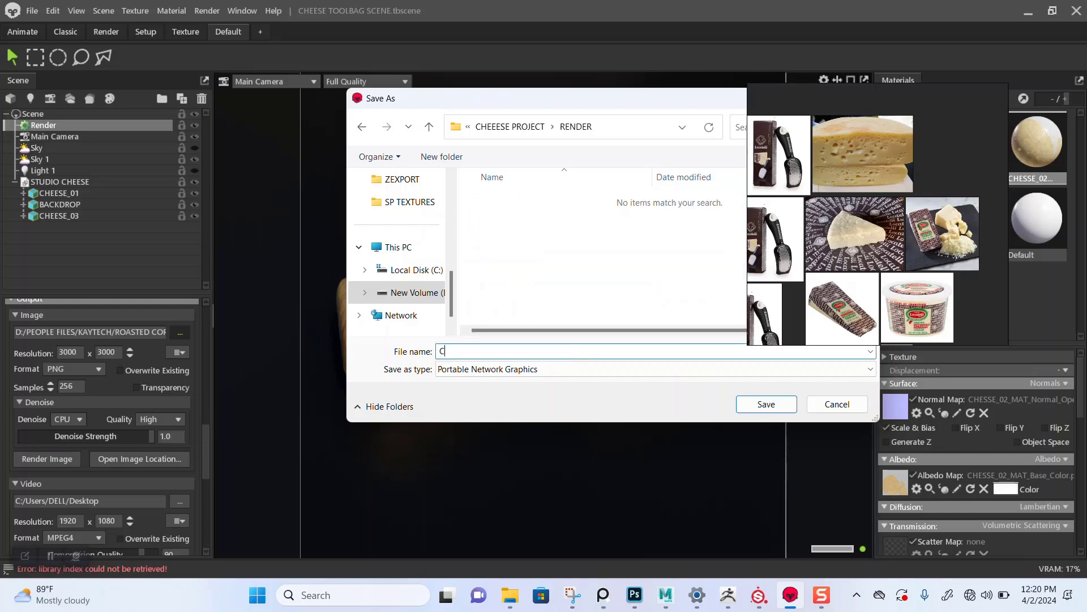
{"action": "type", "text": "HEESE"}
{"action": "type", "text": "ENDER"}
{"action": "key", "text": "Return"}
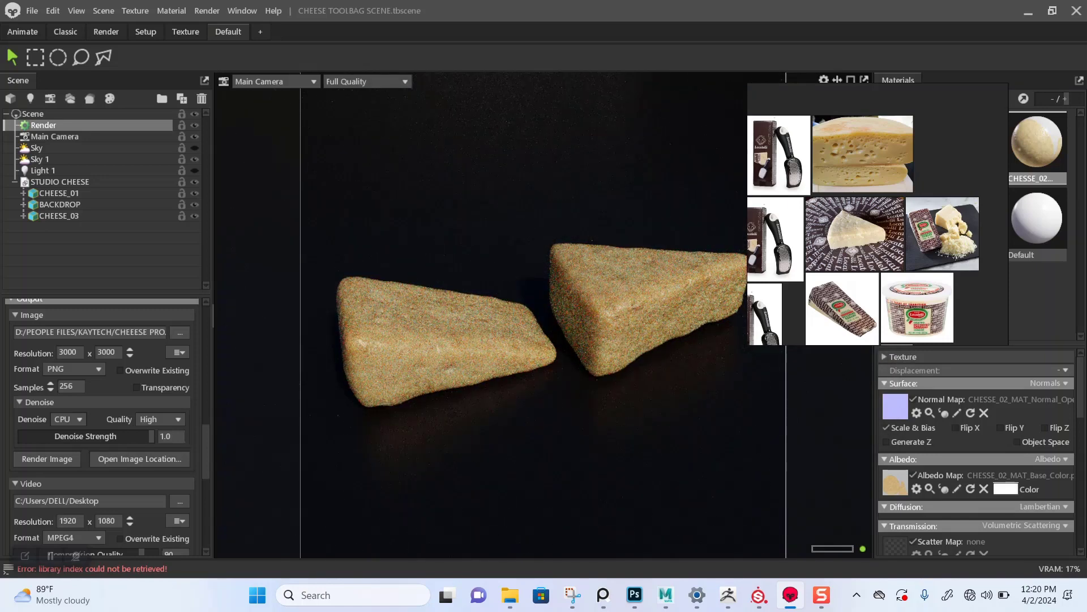